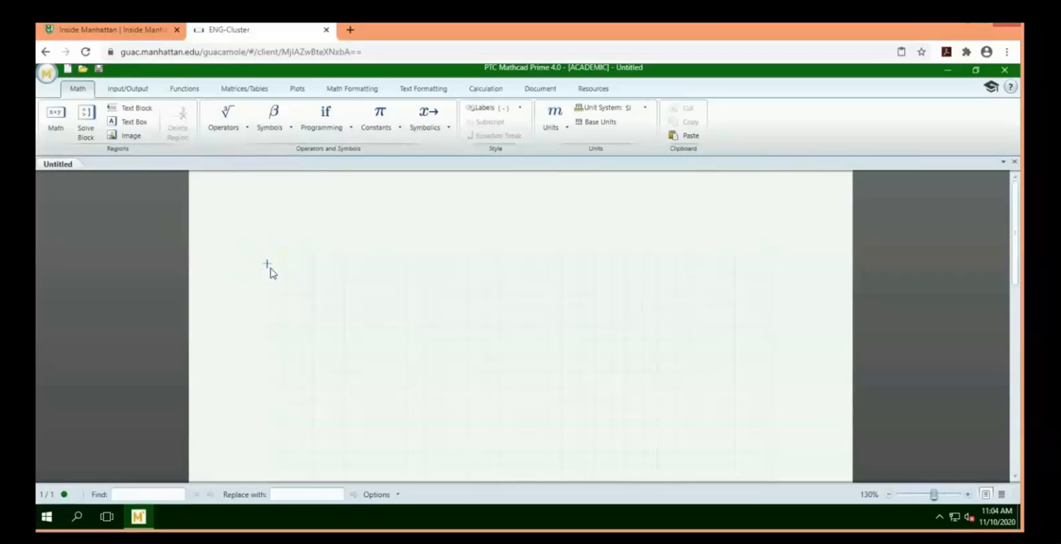
Define the variable t as 1 in a new math region near the upper part of the worksheet
{"action": "key", "text": "Right"}
{"action": "key", "text": "Right"}
{"action": "key", "text": "Right"}
{"action": "key", "text": "Right"}
{"action": "key", "text": "Right"}
{"action": "key", "text": "Right"}
{"action": "key", "text": "Right"}
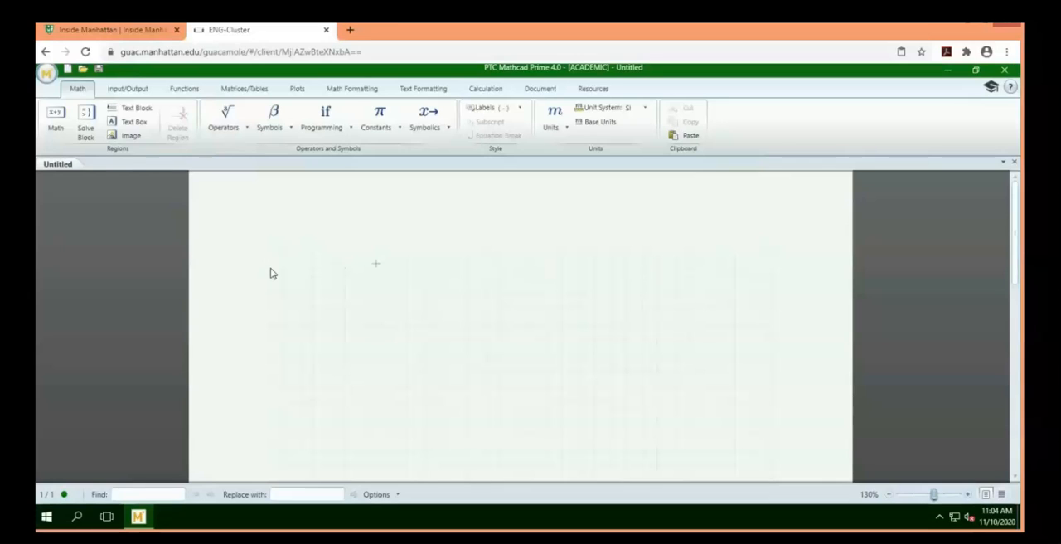
{"action": "type", "text": "t:="}
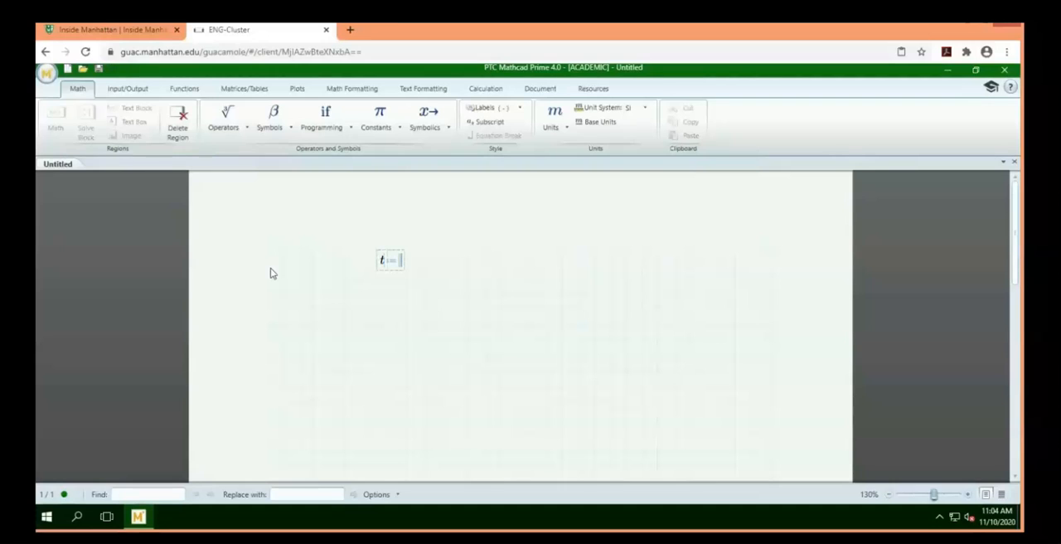
{"action": "type", "text": "1"}
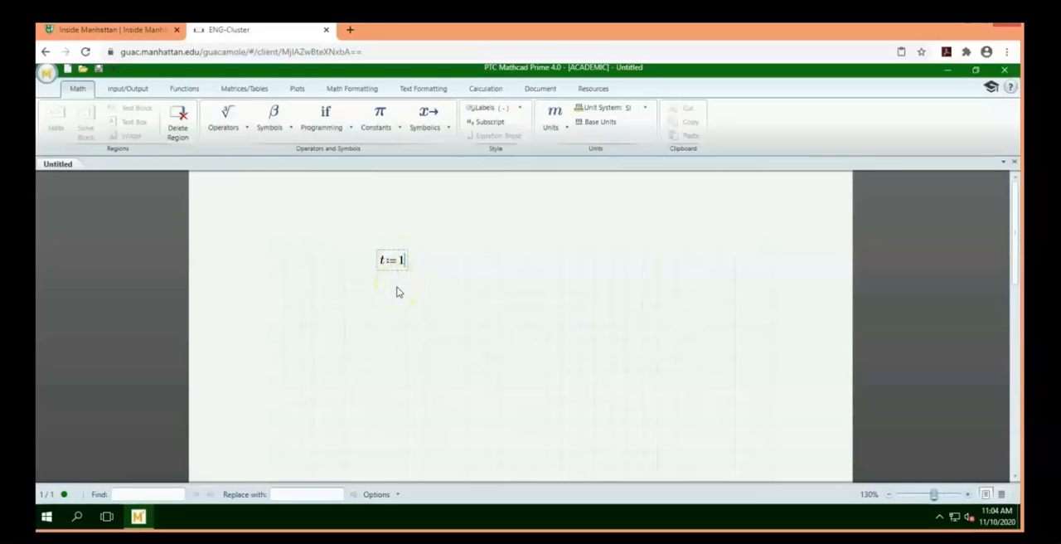
Define s as 3 times t in a math region directly below the t definition
{"action": "left_click", "coordinate": [397, 287]}
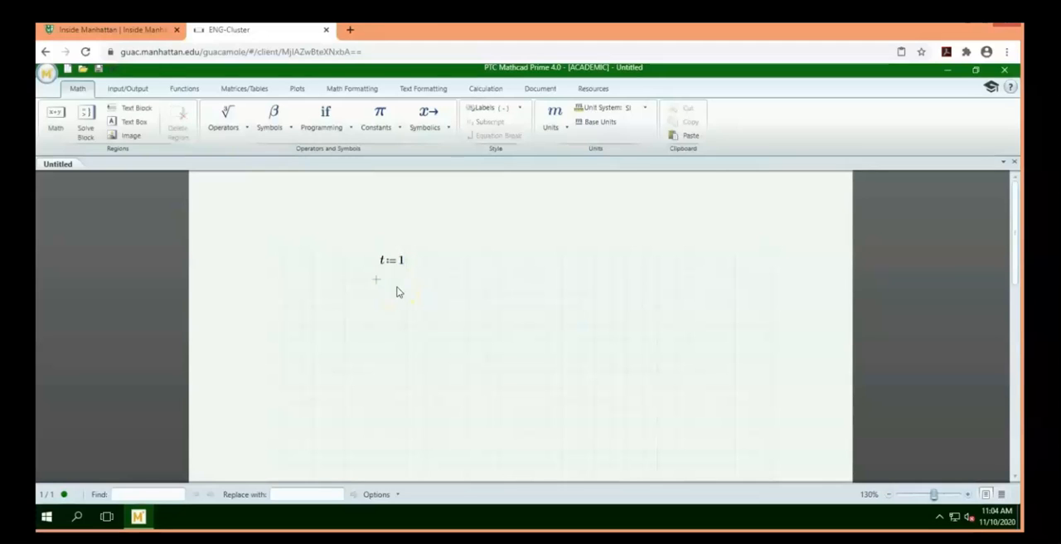
{"action": "left_click", "coordinate": [397, 292]}
{"action": "type", "text": "s:="}
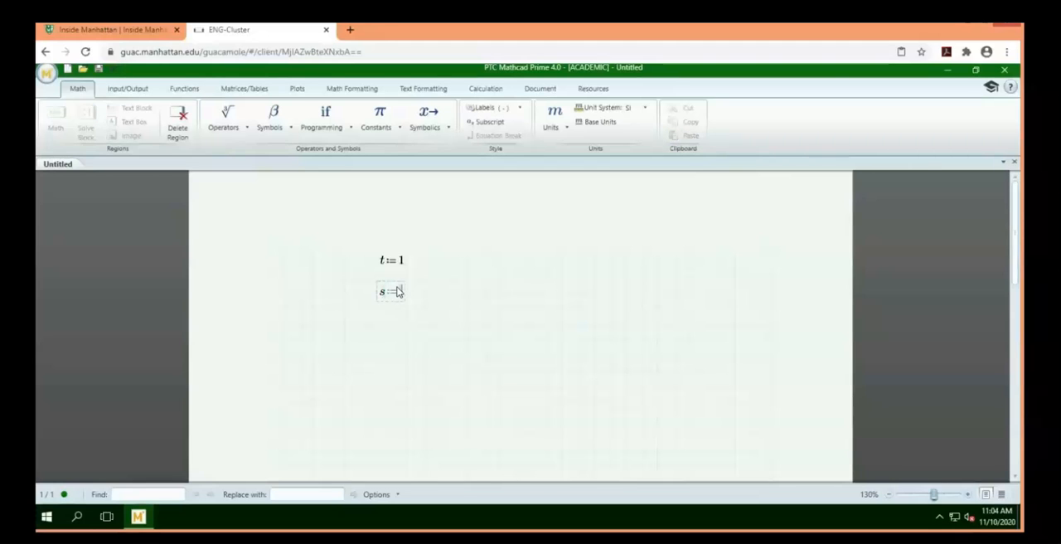
{"action": "type", "text": "3"}
{"action": "type", "text": "*"}
{"action": "type", "text": "t"}
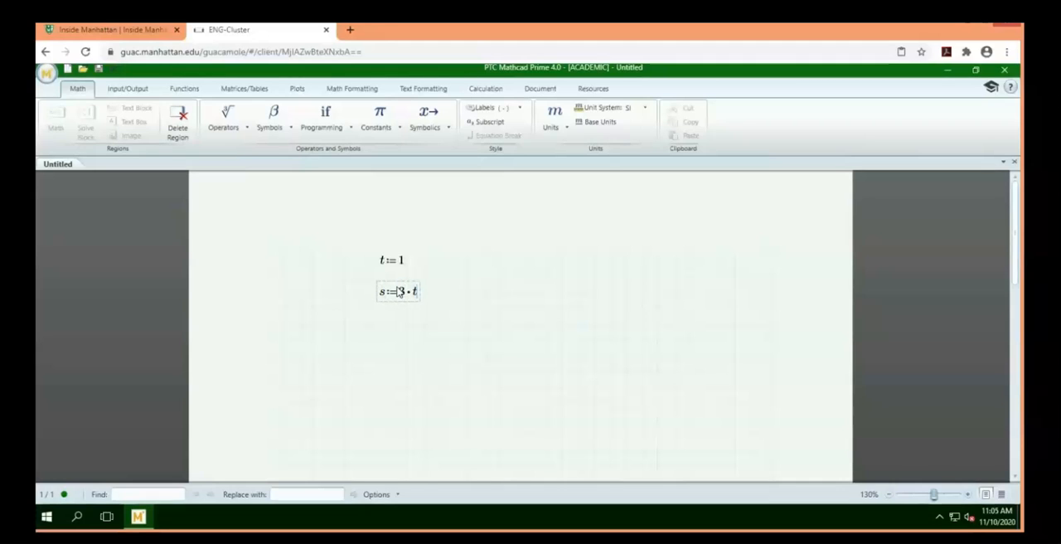
{"action": "left_click", "coordinate": [422, 300]}
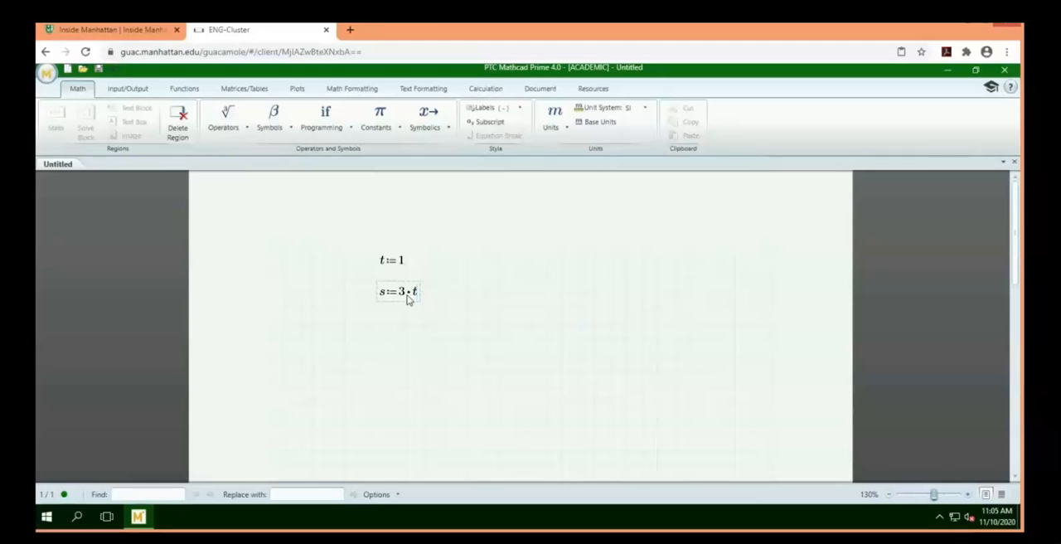
Evaluate s numerically in a new math region below its definition
{"action": "key", "text": "Return"}
{"action": "key", "text": "Return"}
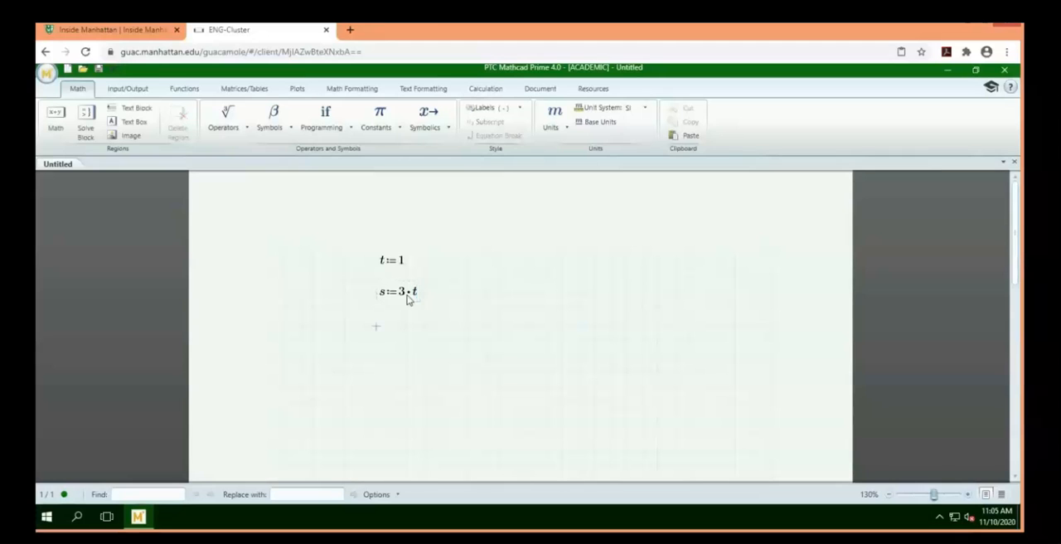
{"action": "type", "text": "s=3·"}
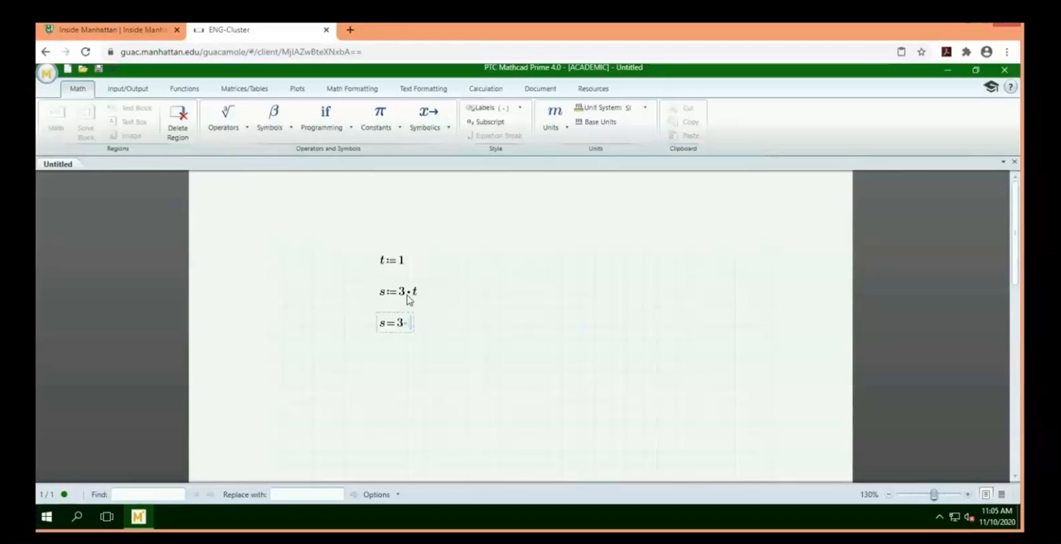
{"action": "left_click", "coordinate": [387, 337]}
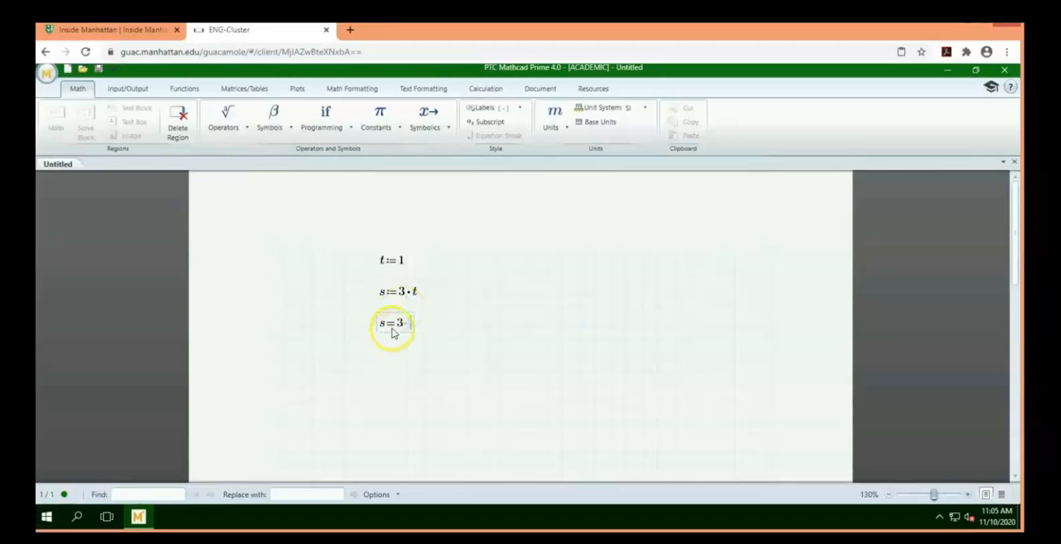
{"action": "left_click", "coordinate": [390, 298]}
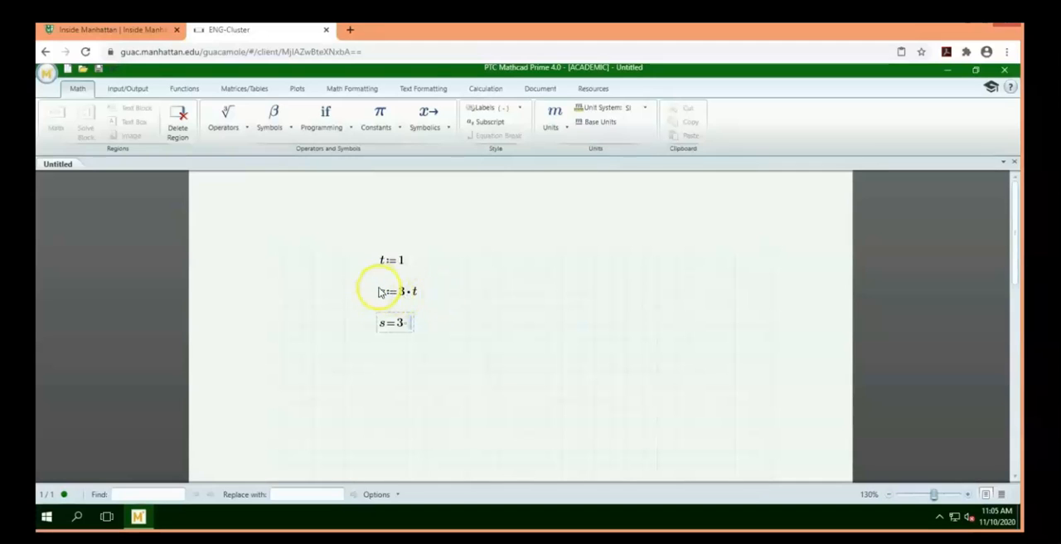
Evaluate s with the symbolic evaluation operator in a new region below the numeric result
{"action": "left_click", "coordinate": [376, 358]}
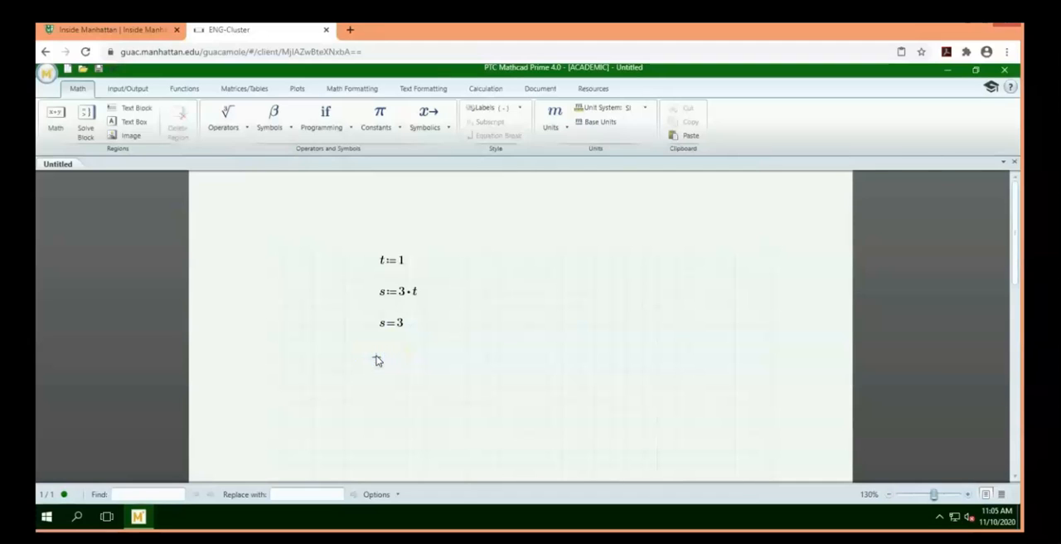
{"action": "type", "text": "s"}
{"action": "left_click", "coordinate": [79, 90]}
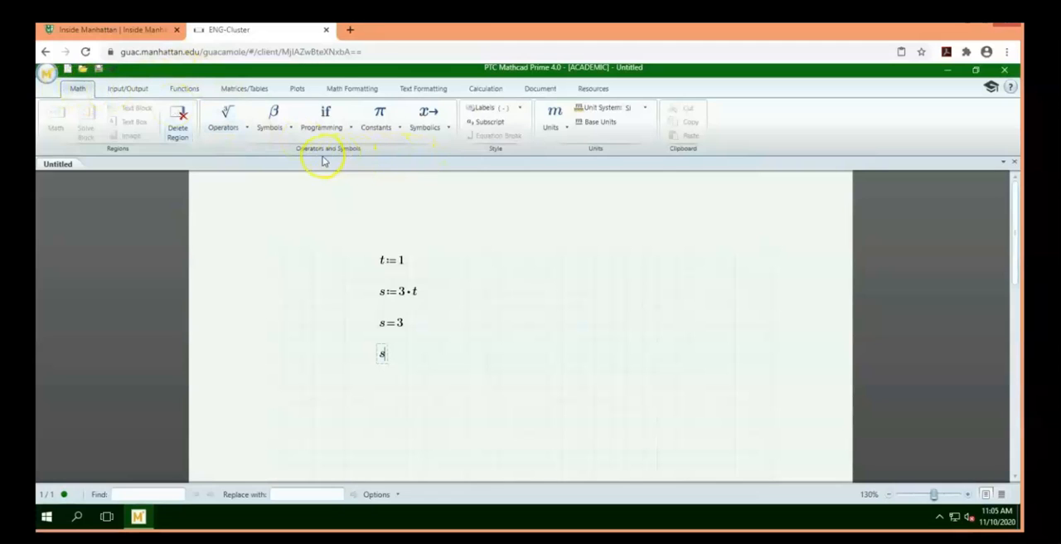
{"action": "left_click", "coordinate": [448, 131]}
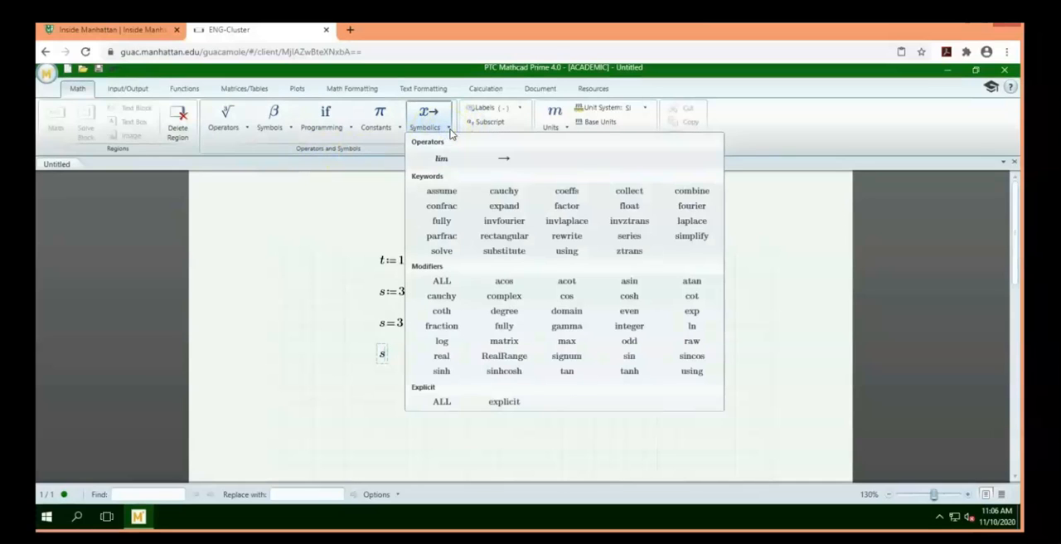
{"action": "left_click", "coordinate": [503, 160]}
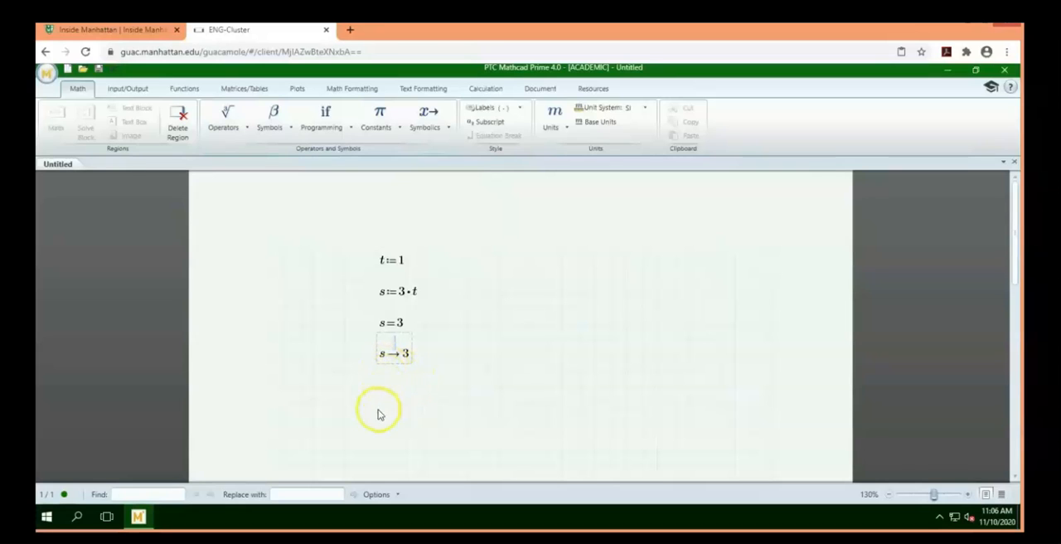
Add a second symbolic evaluation of s beneath the first and look up the symbolic evaluation operator
{"action": "left_click", "coordinate": [379, 388]}
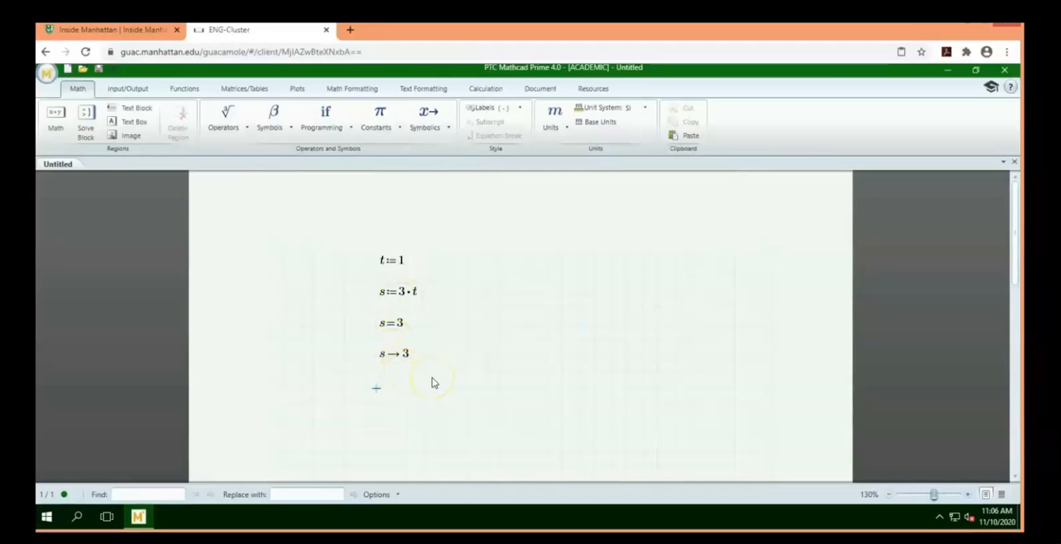
{"action": "type", "text": "s"}
{"action": "key", "text": "ctrl+period"}
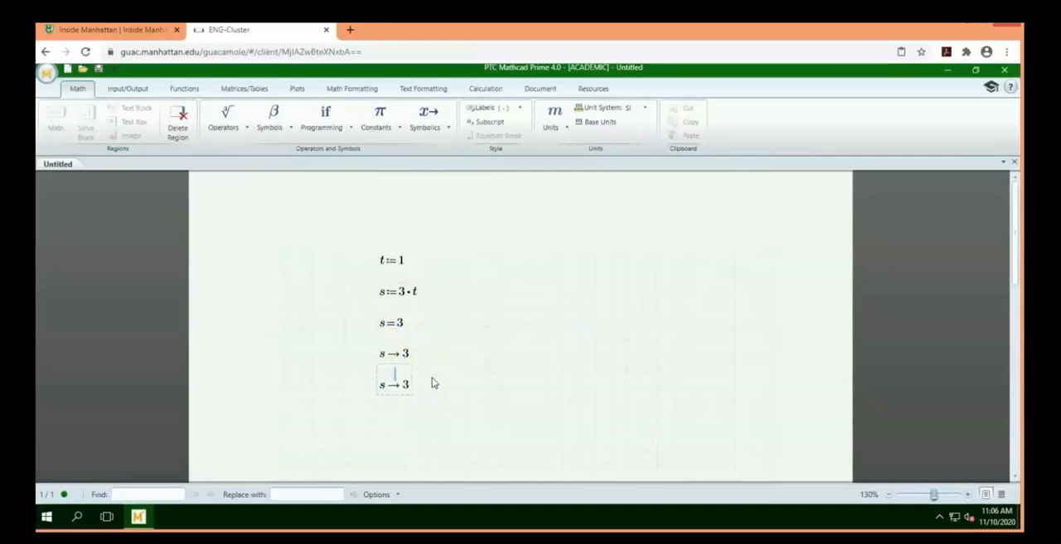
{"action": "left_click", "coordinate": [391, 398]}
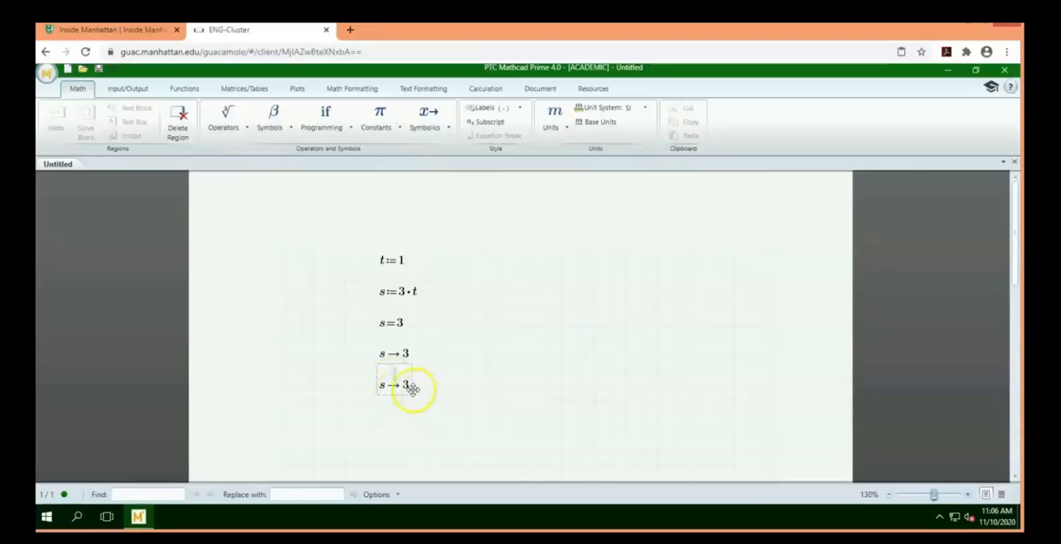
{"action": "left_click", "coordinate": [442, 128]}
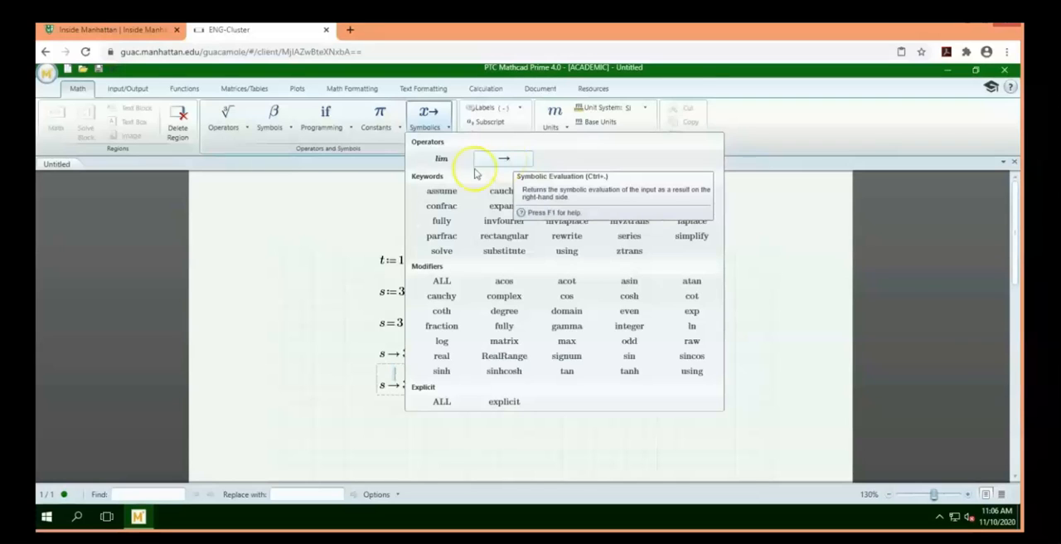
{"action": "left_click", "coordinate": [318, 367]}
Select all five math regions for t and s and cut them from the worksheet
{"action": "left_click", "coordinate": [512, 384]}
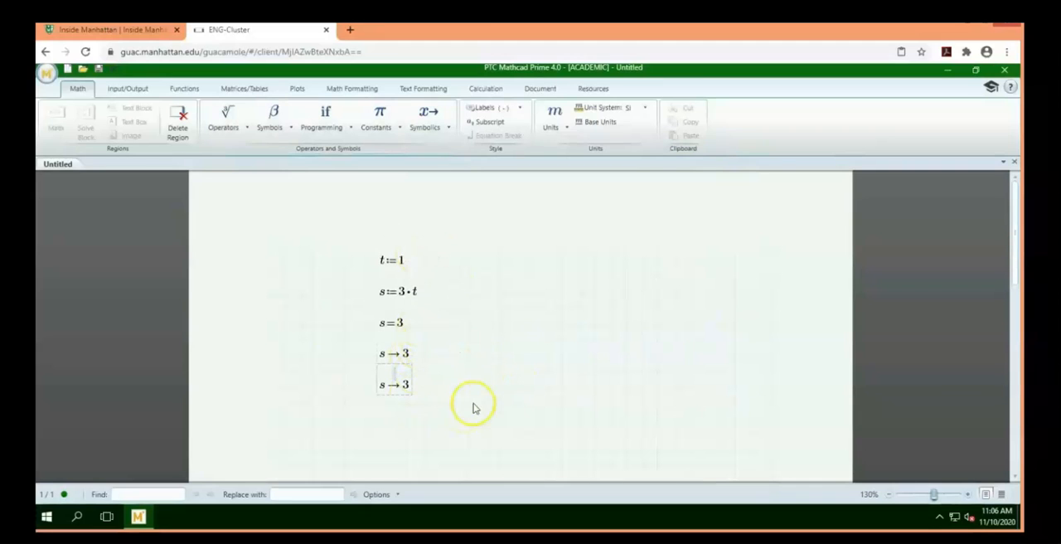
{"action": "left_click_drag", "start_coordinate": [470, 403], "coordinate": [353, 246]}
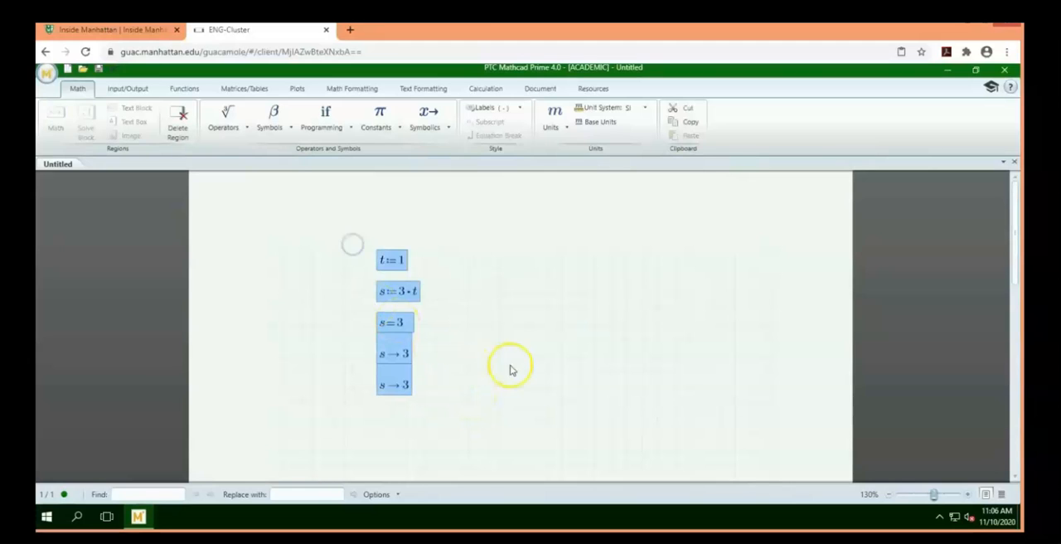
{"action": "key", "text": "ctrl+x"}
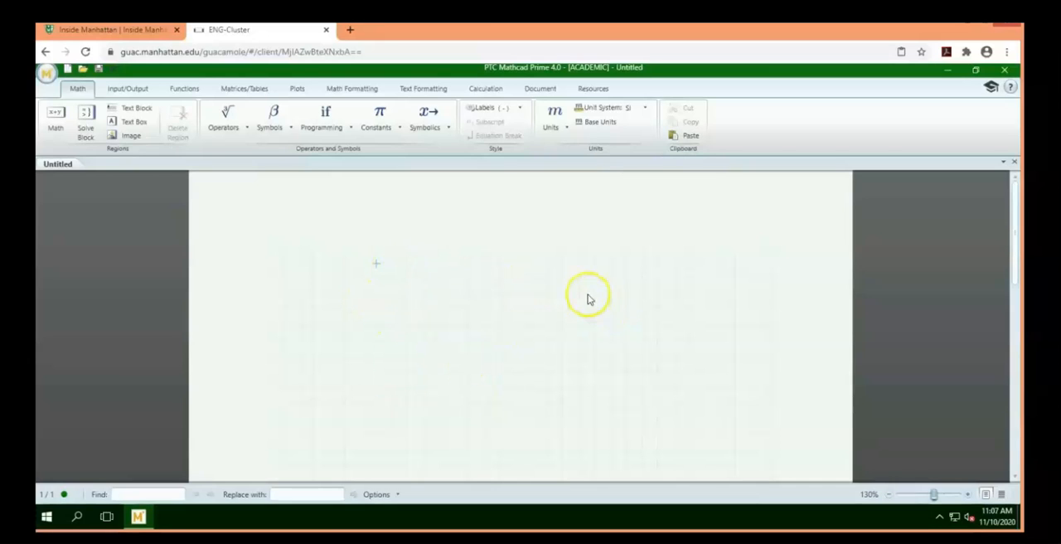
Save the worksheet to the Desktop as zk in PTC Mathcad Worksheet format
{"action": "left_click", "coordinate": [98, 69]}
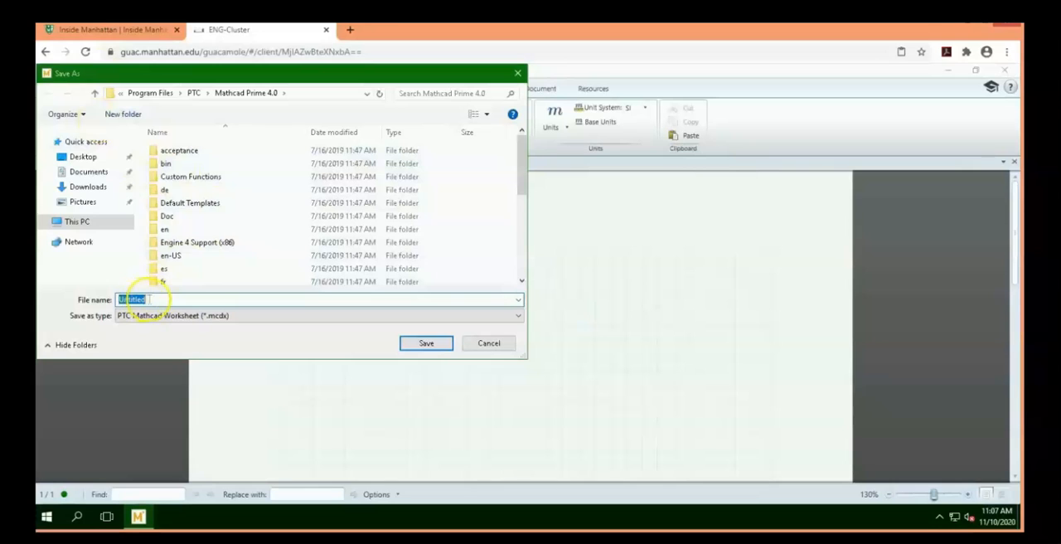
{"action": "type", "text": "zk"}
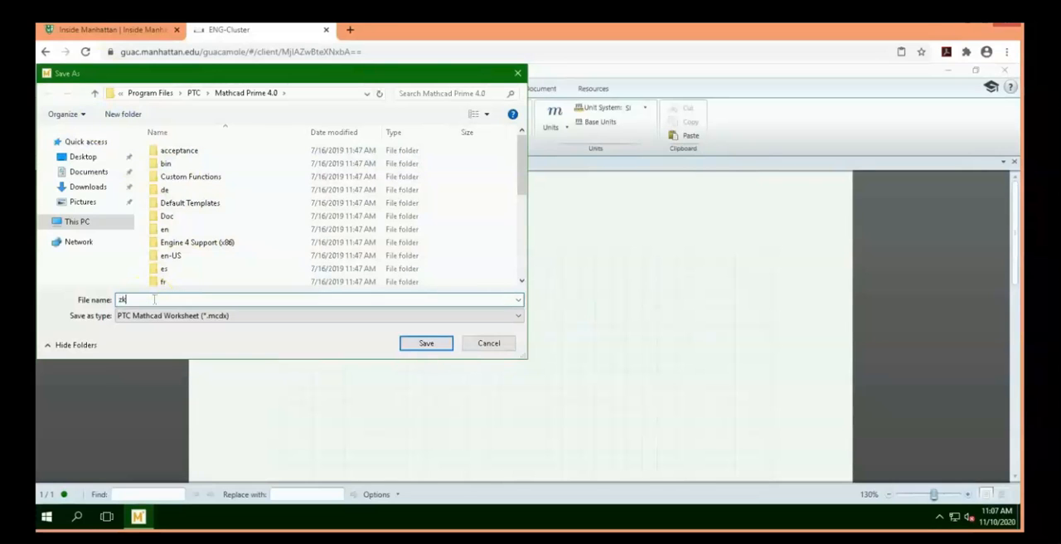
{"action": "left_click", "coordinate": [87, 157]}
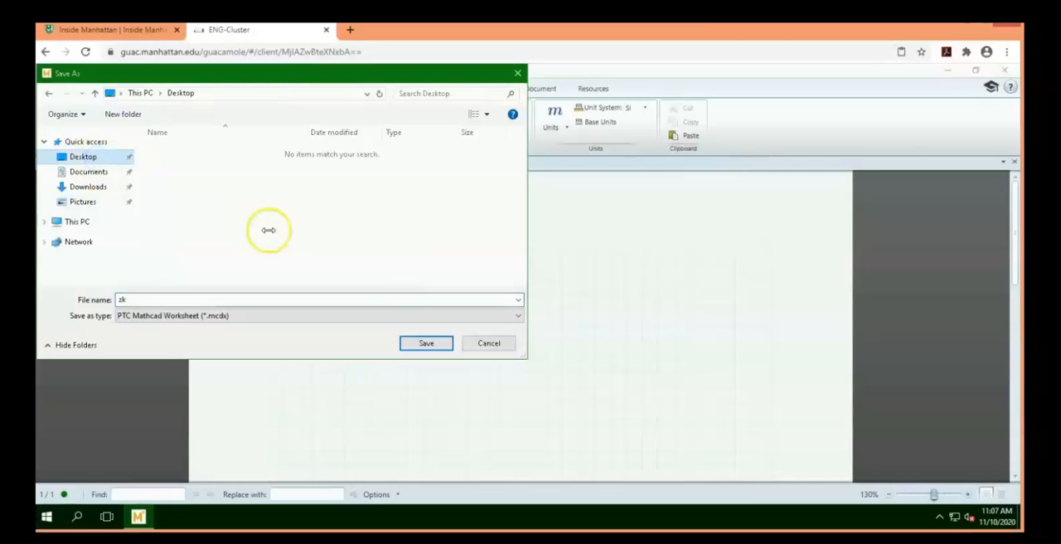
{"action": "left_click", "coordinate": [425, 343]}
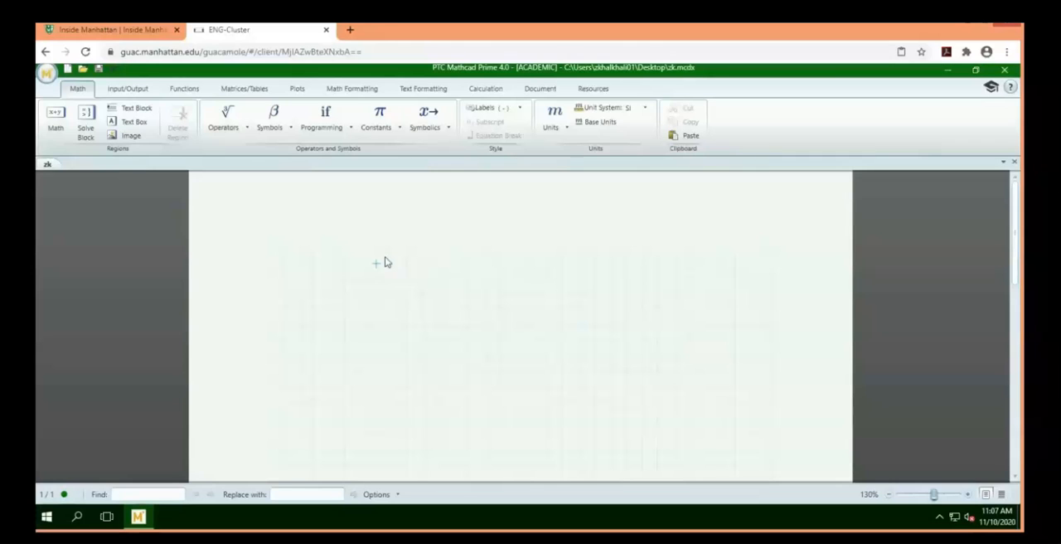
Evaluate the constants e and π numerically in two math regions, one below the other
{"action": "type", "text": "e"}
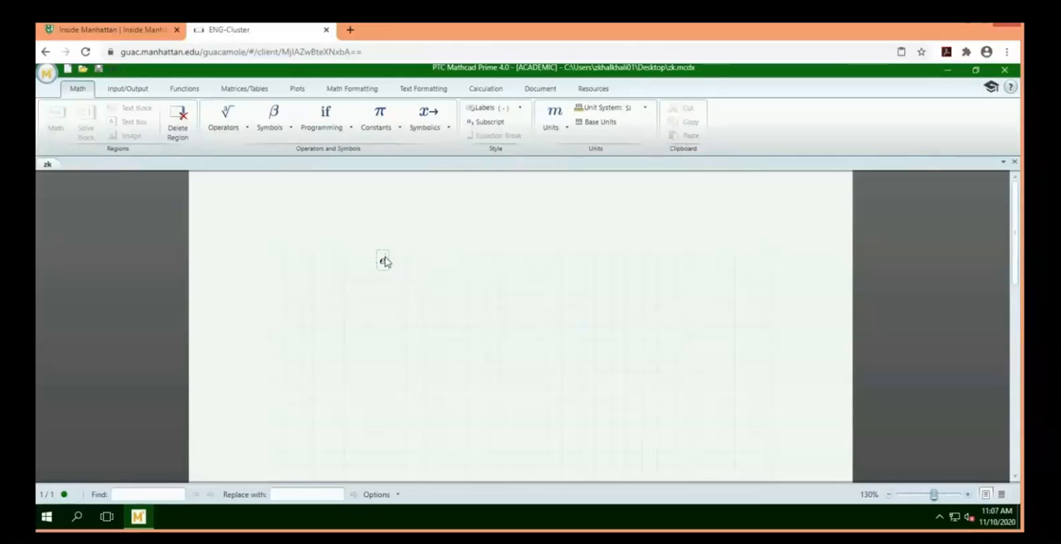
{"action": "type", "text": "=2.718"}
{"action": "left_click", "coordinate": [382, 295]}
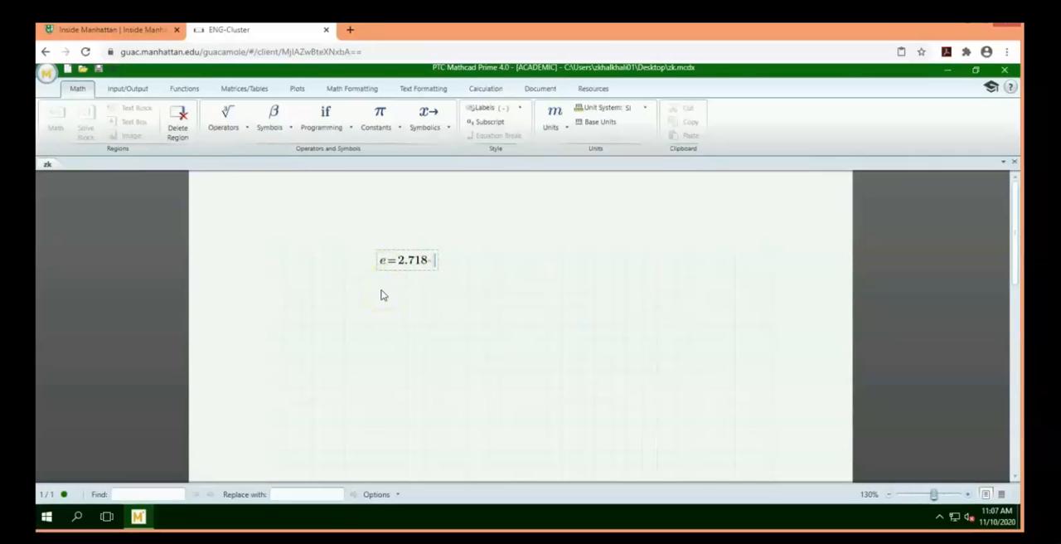
{"action": "left_click", "coordinate": [382, 291]}
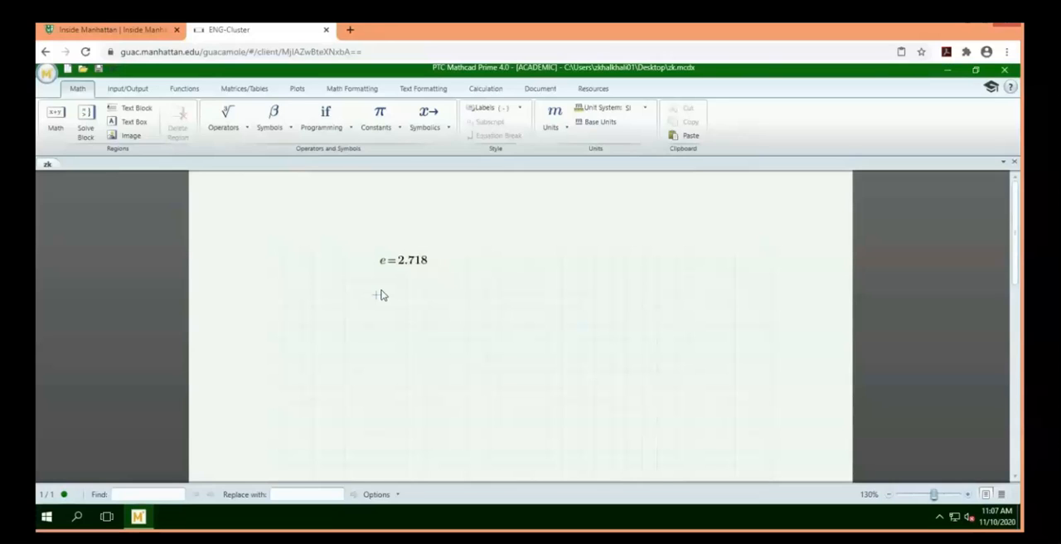
{"action": "type", "text": "e"}
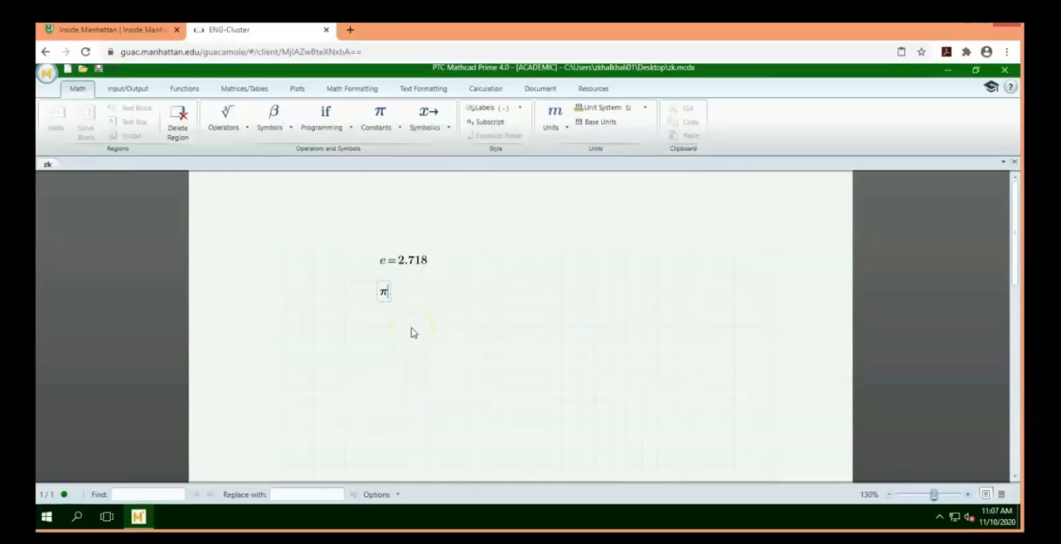
{"action": "type", "text": "=3.142"}
{"action": "key", "text": "Return"}
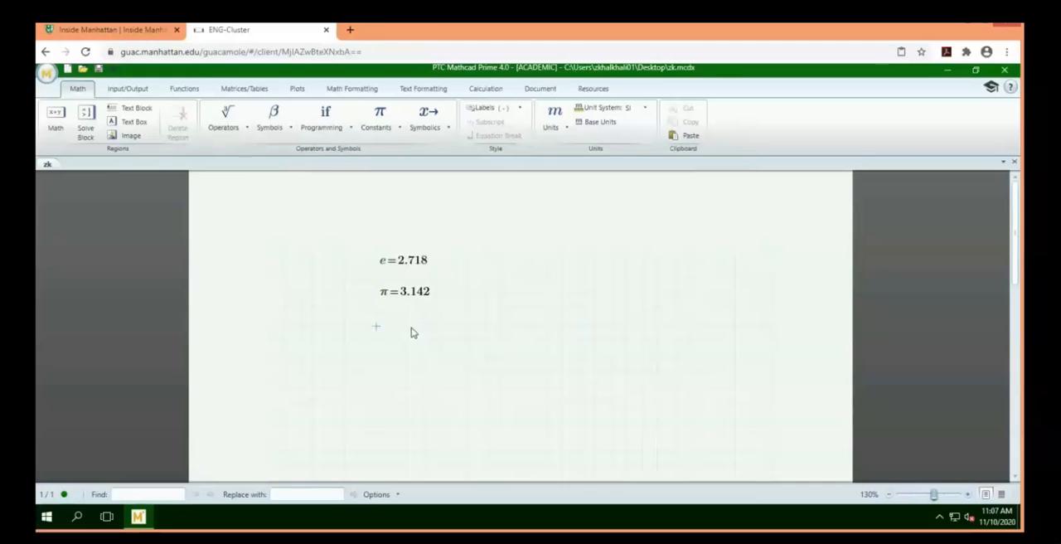
Evaluate the built-in constant h with its units in a math region below π
{"action": "type", "text": "h"}
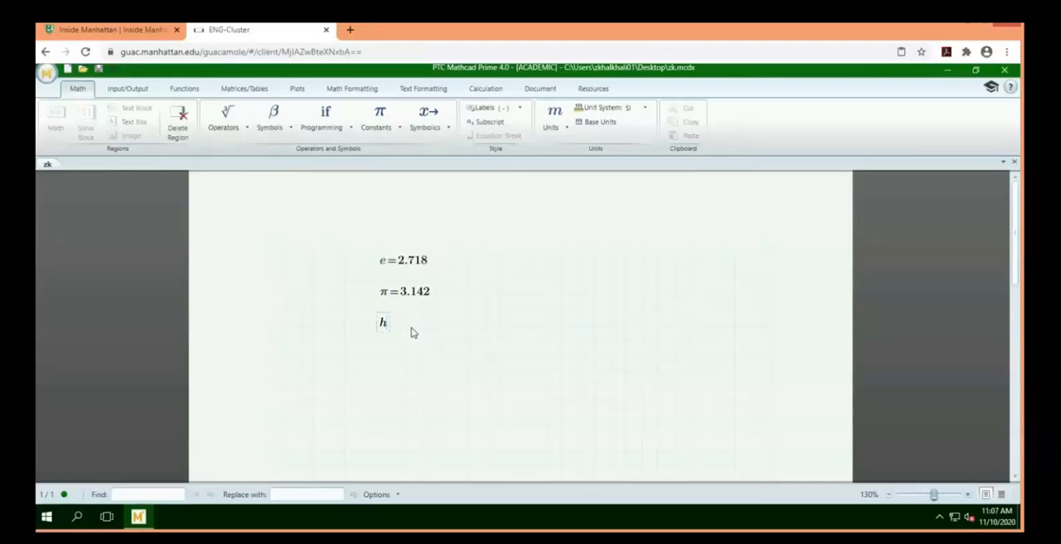
{"action": "type", "text": "=(6.626·10^-34) kg·m^2/s"}
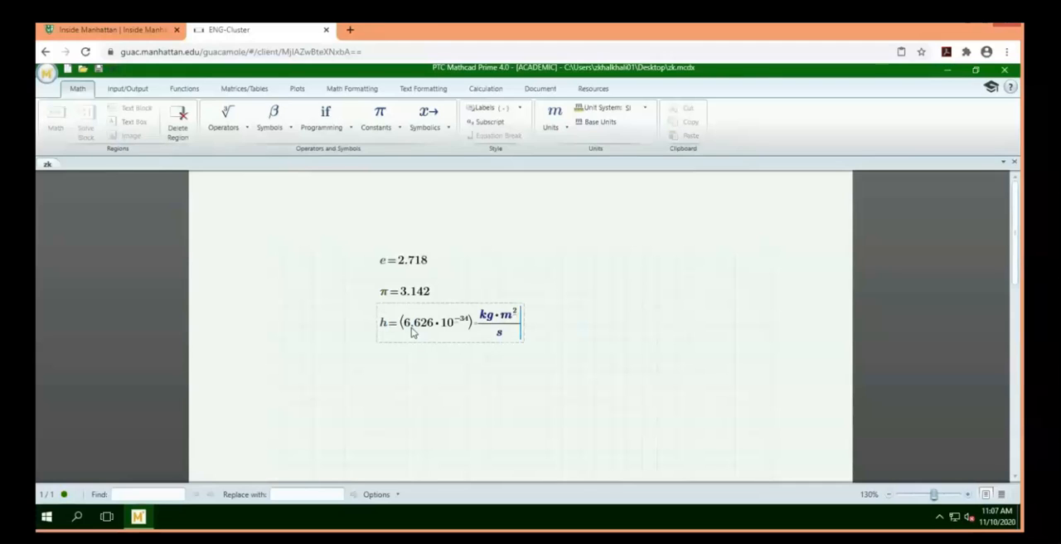
{"action": "left_click", "coordinate": [376, 372]}
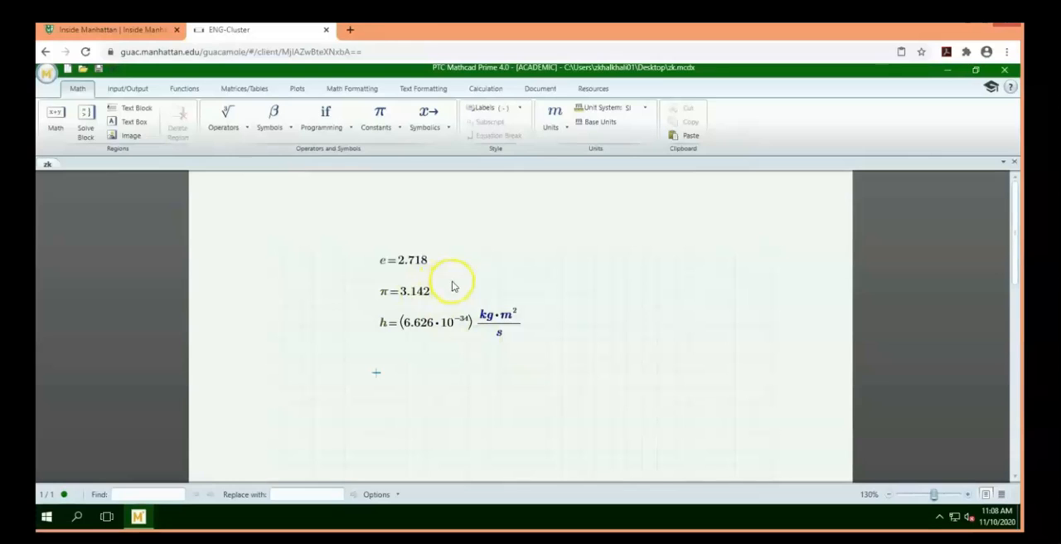
Evaluate the built-in constants c and g with their units in two math regions below h
{"action": "type", "text": "c"}
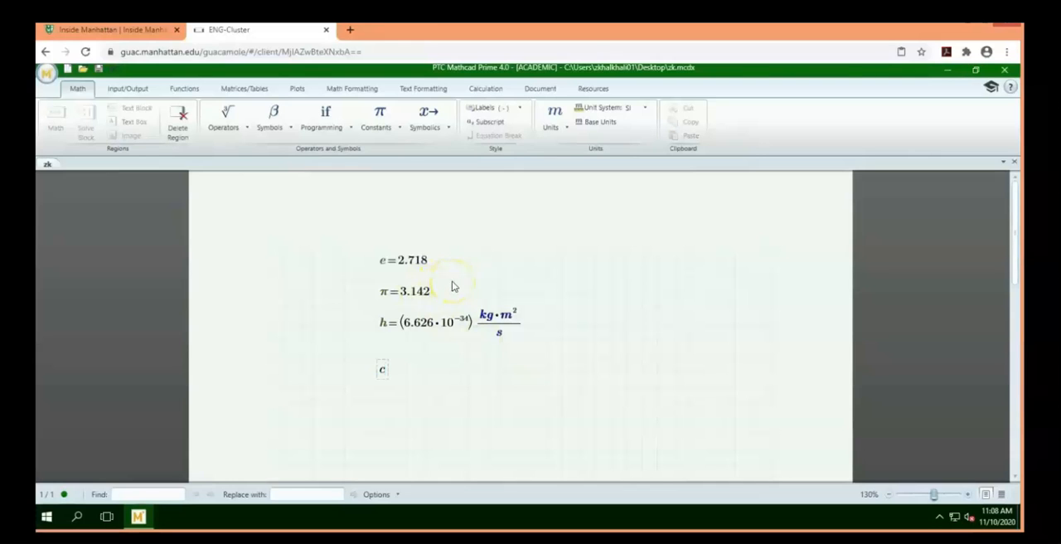
{"action": "type", "text": "=(2.998·10⁸)·m/s"}
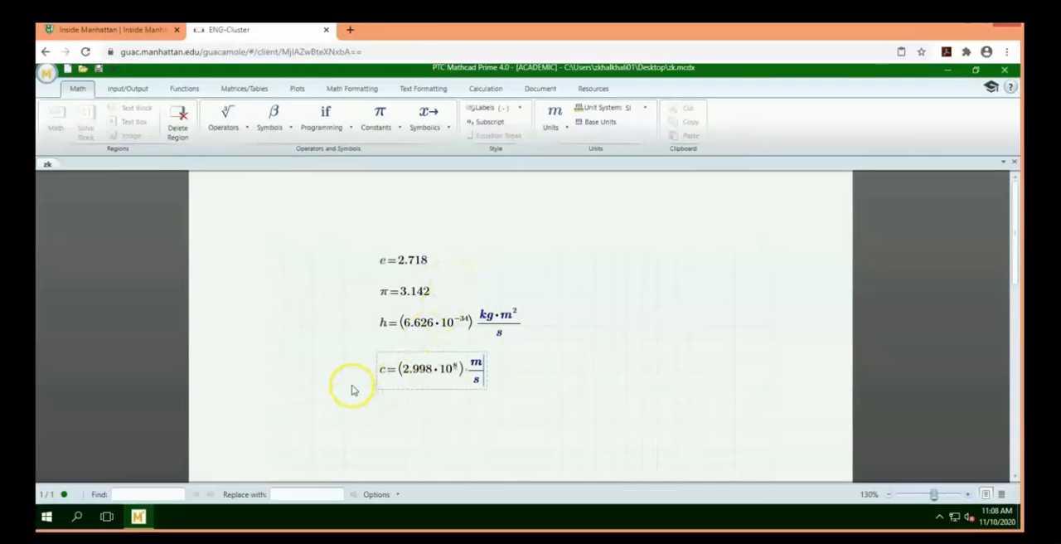
{"action": "key", "text": "Return"}
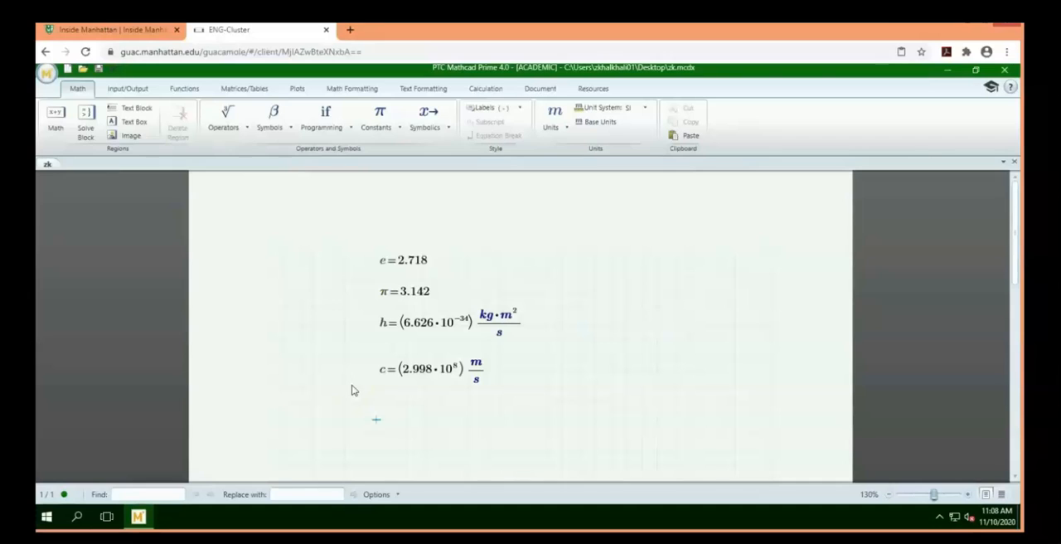
{"action": "type", "text": "g"}
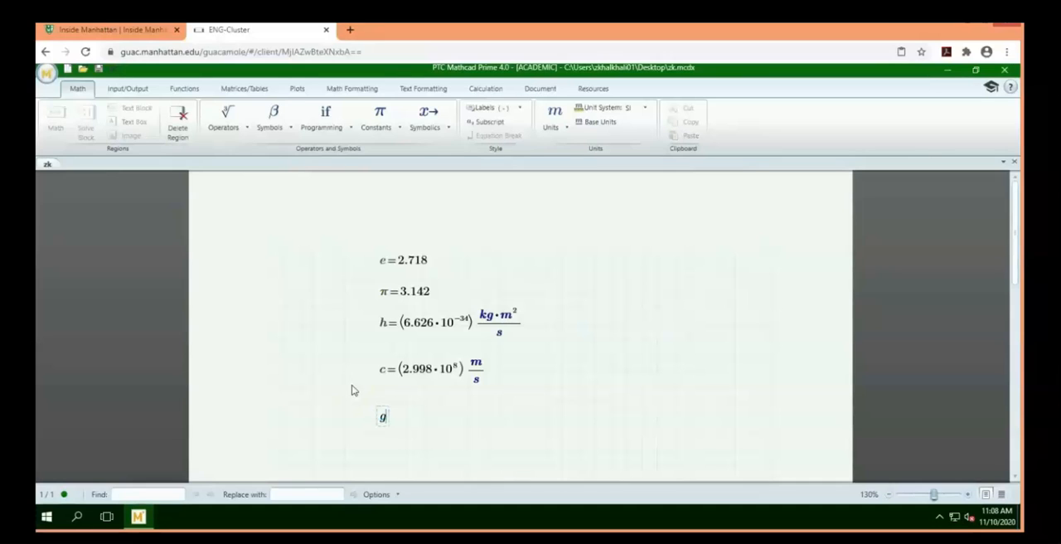
{"action": "type", "text": "=9.807 m/s^2"}
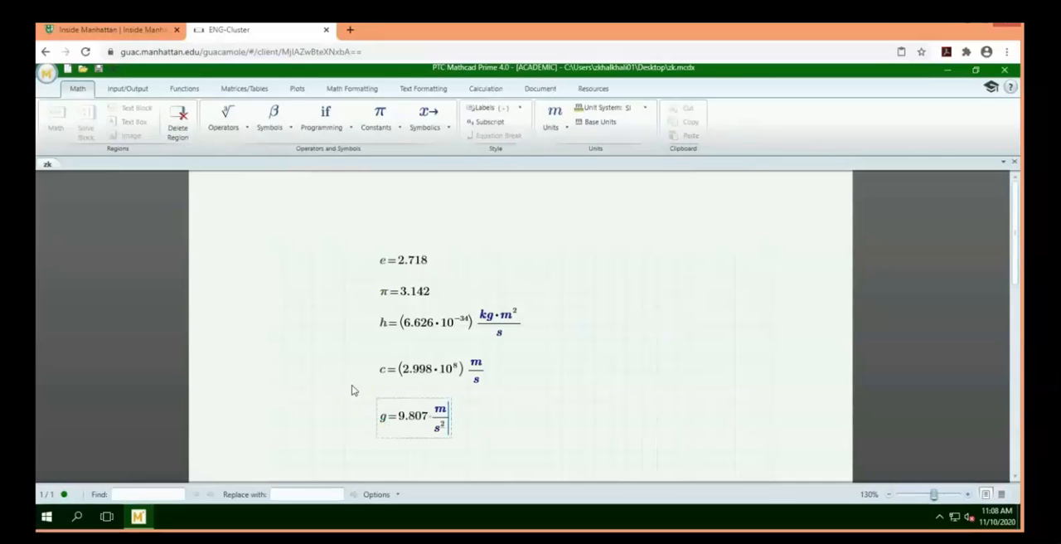
{"action": "key", "text": "Return"}
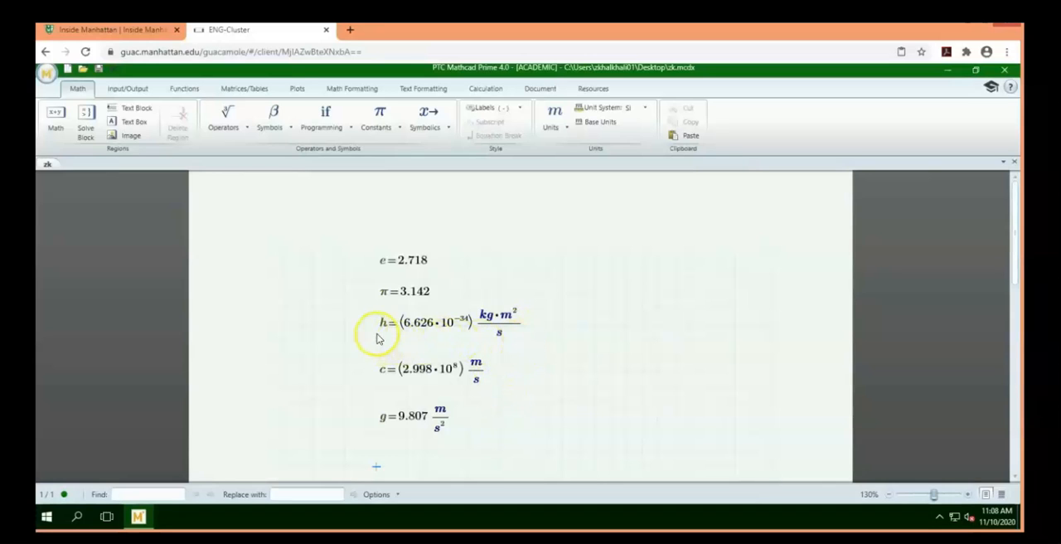
Look through the list of available units, grouped by physical quantity
{"action": "left_click", "coordinate": [627, 374]}
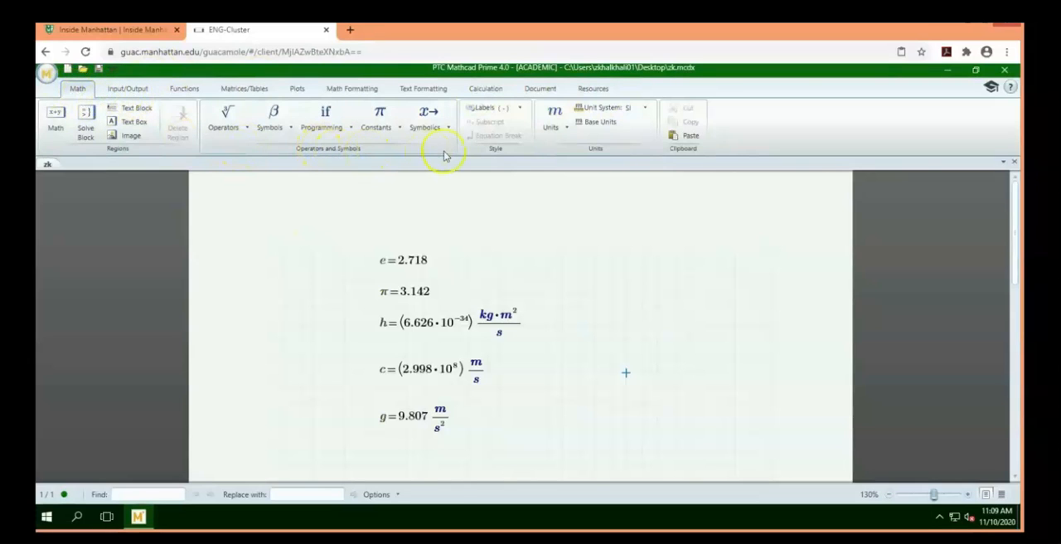
{"action": "left_click", "coordinate": [563, 128]}
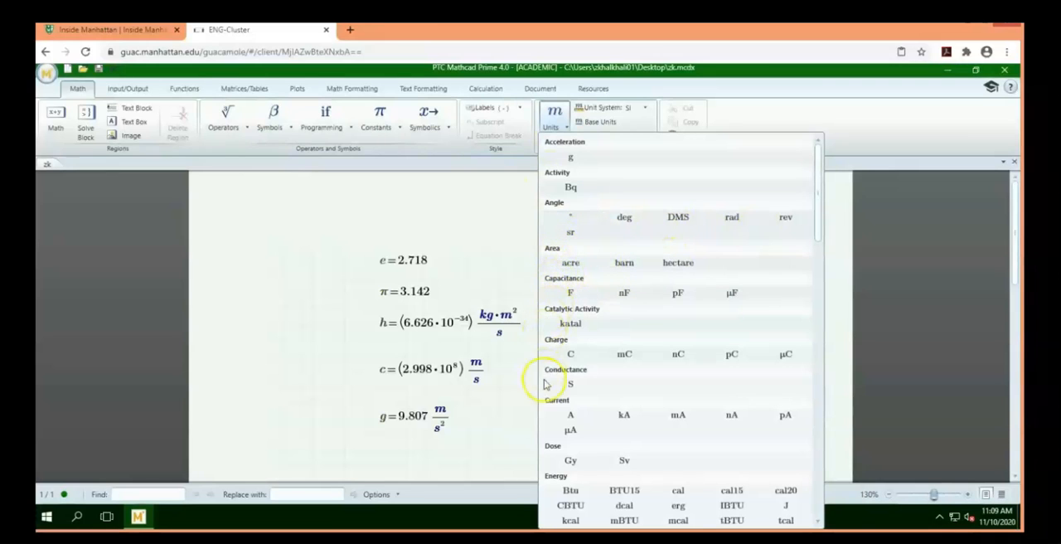
{"action": "left_click_drag", "start_coordinate": [818, 225], "coordinate": [817, 388]}
{"action": "left_click", "coordinate": [284, 263]}
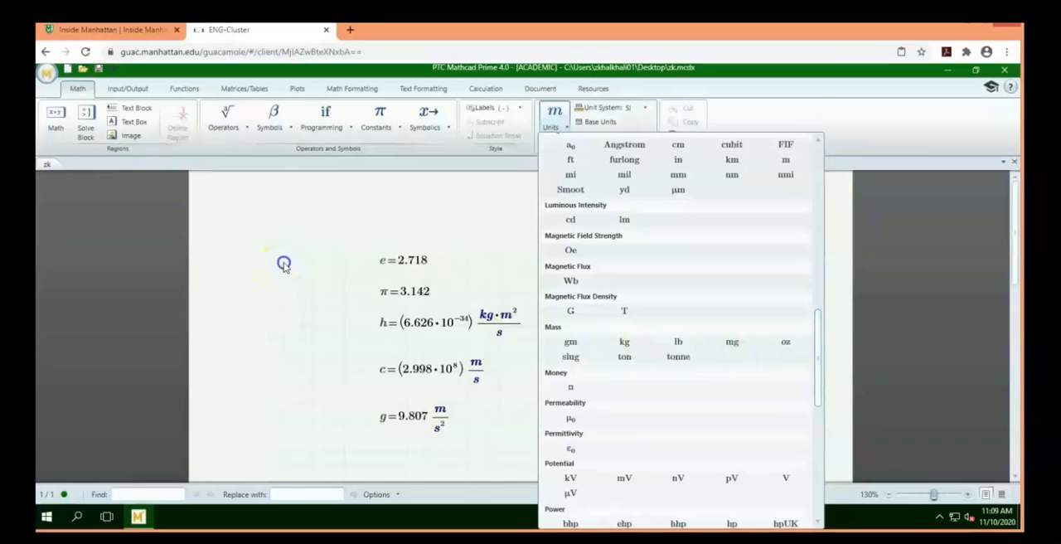
Examine the full list of built-in functions by category, including the Trigonometric group
{"action": "left_click", "coordinate": [122, 89]}
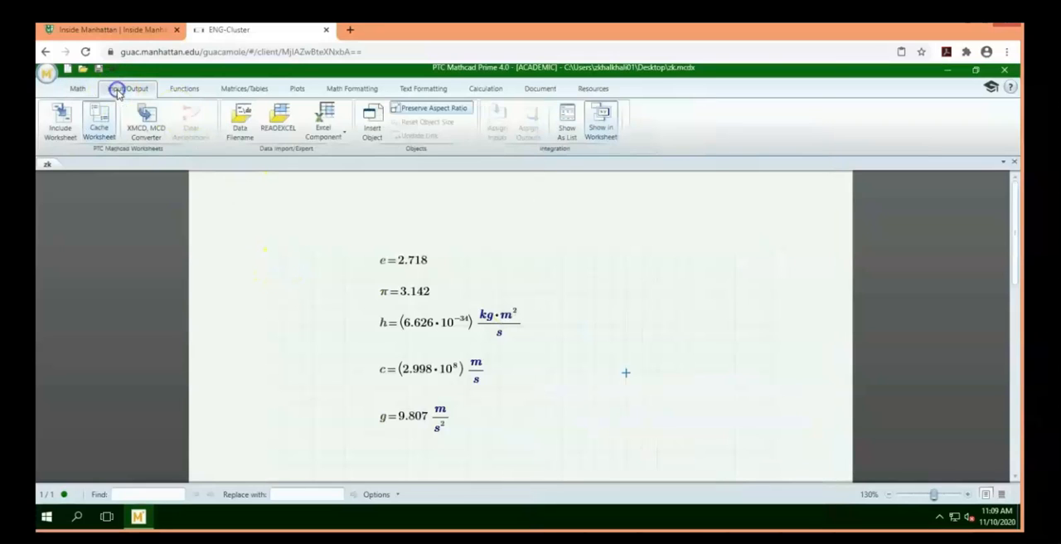
{"action": "left_click", "coordinate": [184, 88]}
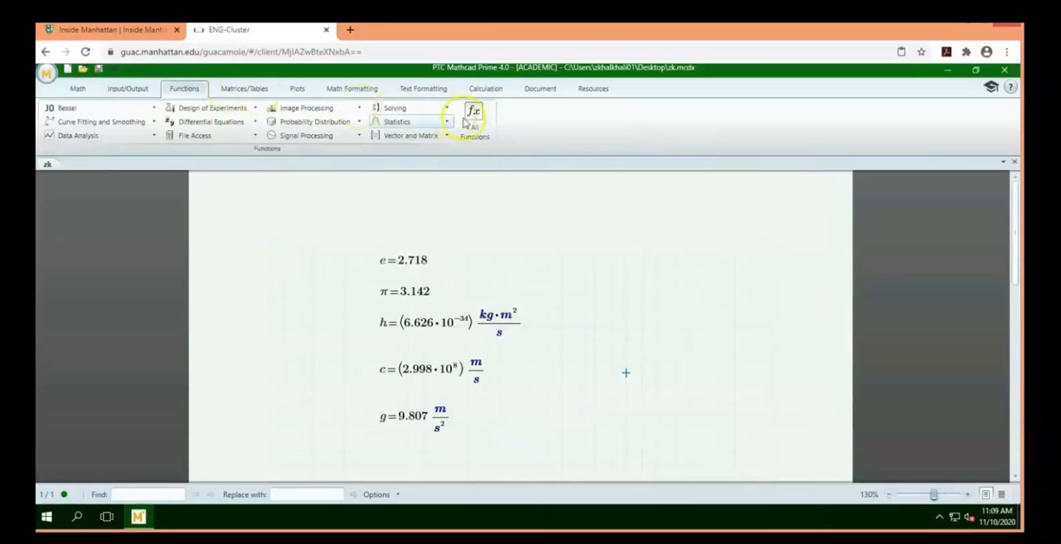
{"action": "left_click", "coordinate": [485, 117]}
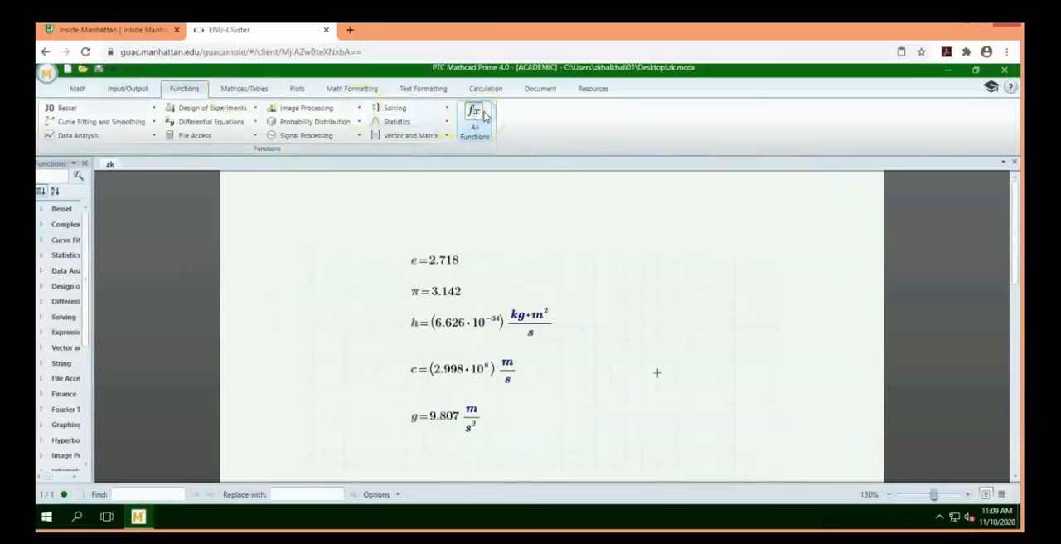
{"action": "left_click_drag", "start_coordinate": [93, 317], "coordinate": [194, 314]}
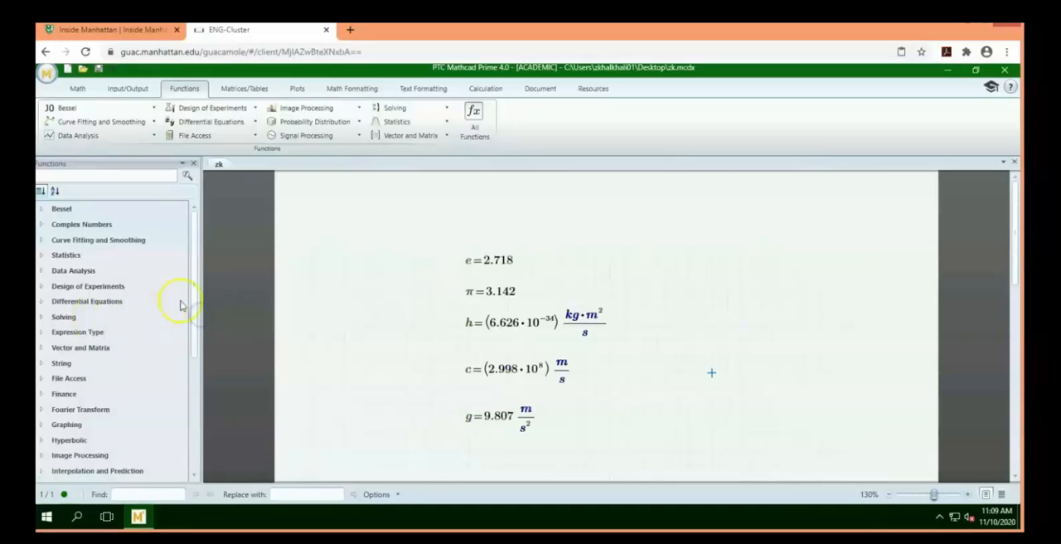
{"action": "left_click_drag", "start_coordinate": [189, 273], "coordinate": [190, 438]}
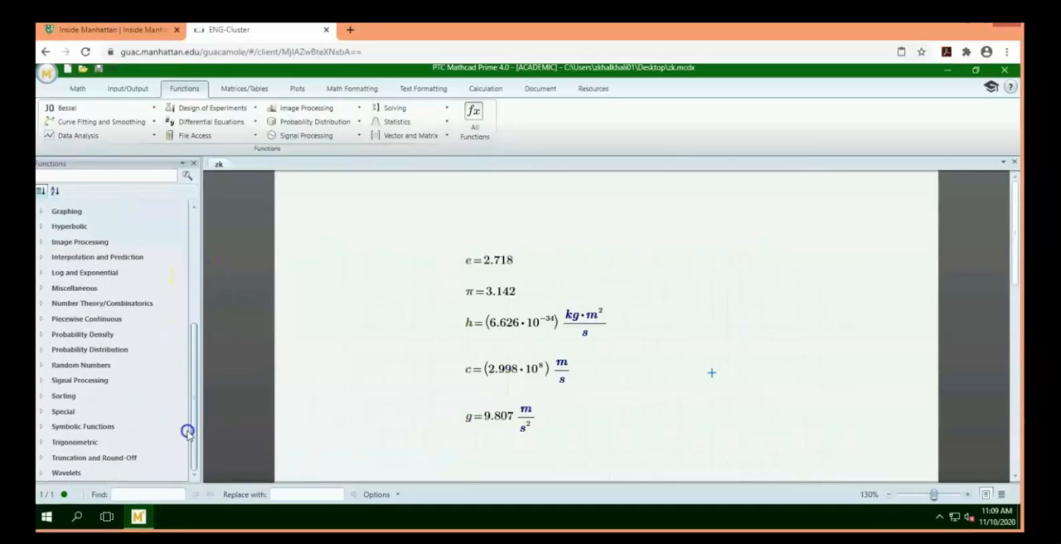
{"action": "left_click", "coordinate": [40, 444]}
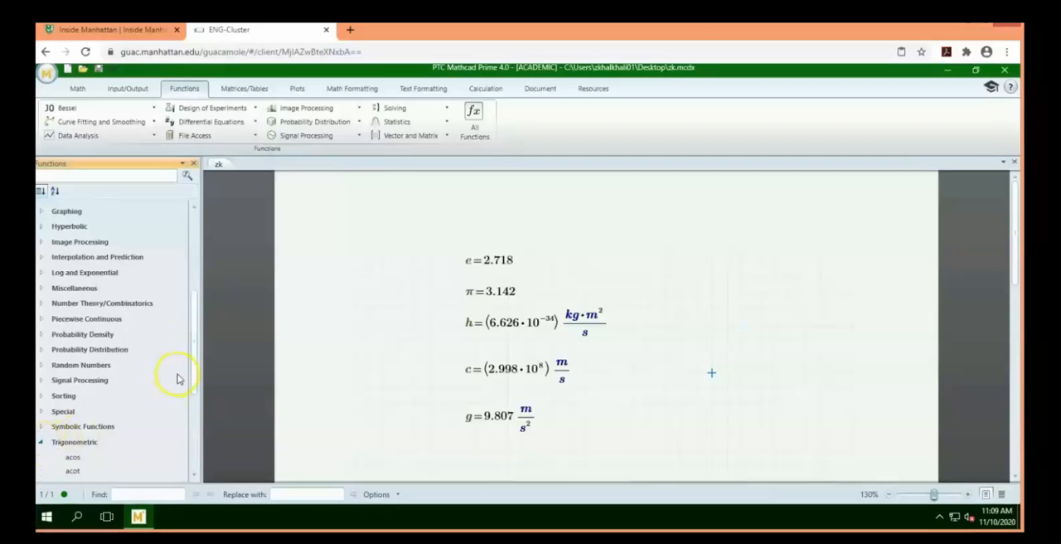
{"action": "left_click_drag", "start_coordinate": [194, 360], "coordinate": [199, 445]}
{"action": "left_click", "coordinate": [75, 362]}
{"action": "left_click", "coordinate": [77, 375]}
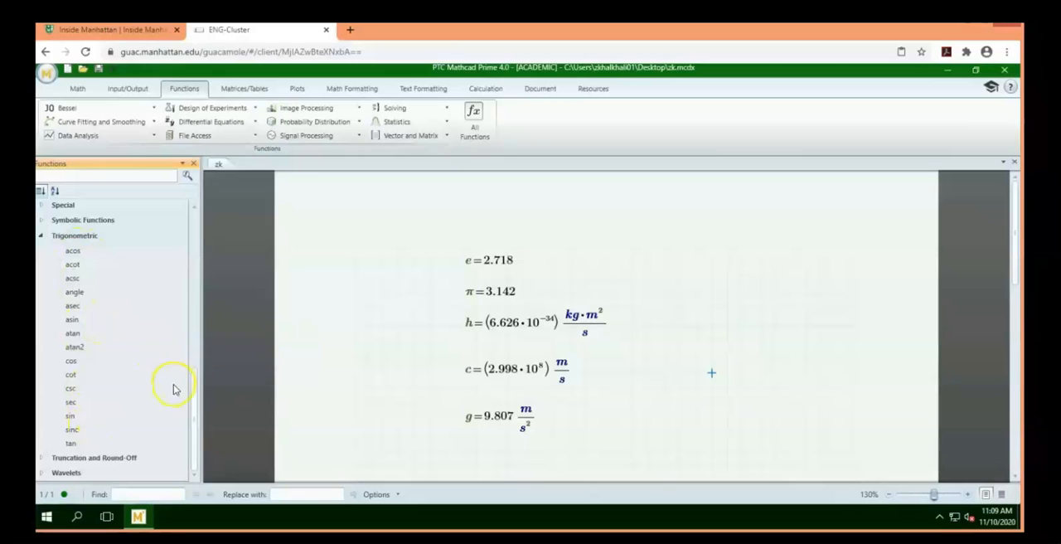
{"action": "left_click", "coordinate": [243, 90]}
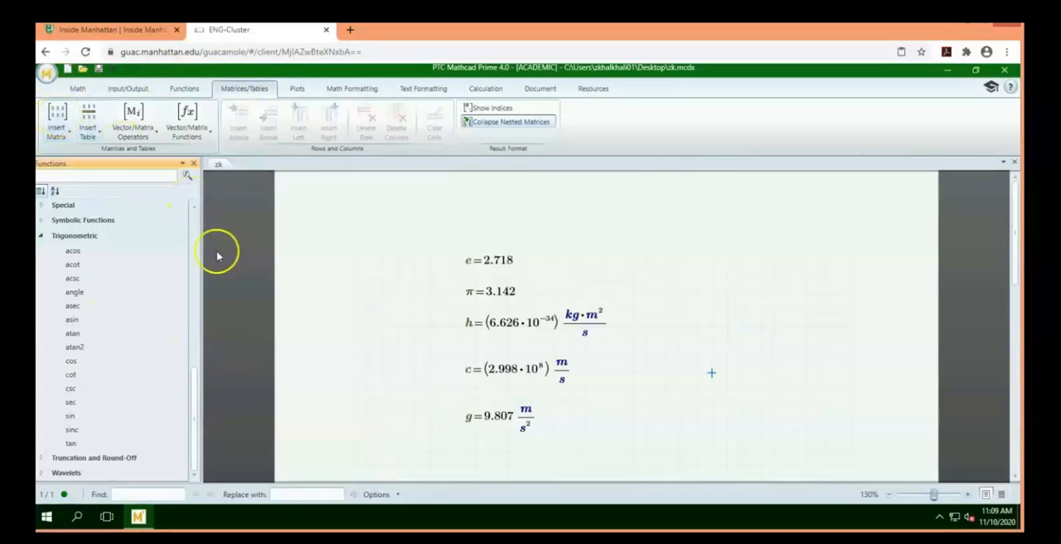
{"action": "left_click", "coordinate": [194, 163]}
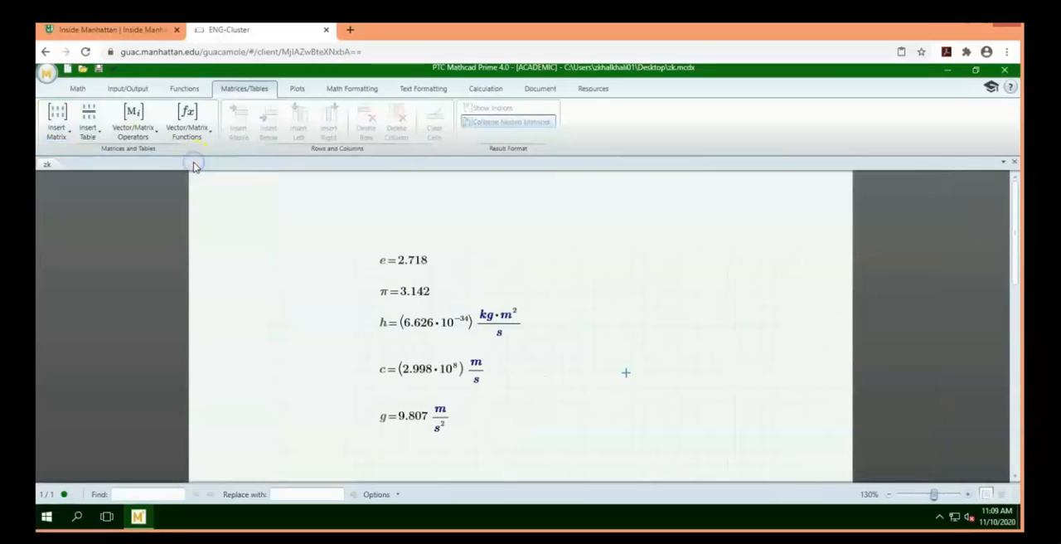
Insert an empty 8x8 matrix in the blank area below the constant g
{"action": "left_click", "coordinate": [66, 131]}
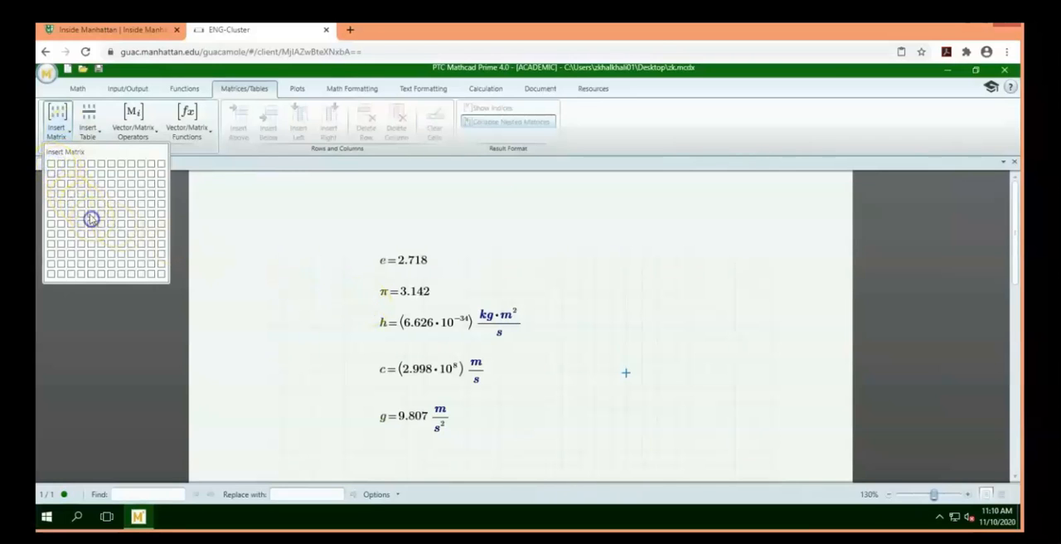
{"action": "left_click", "coordinate": [67, 130]}
{"action": "left_click", "coordinate": [66, 133]}
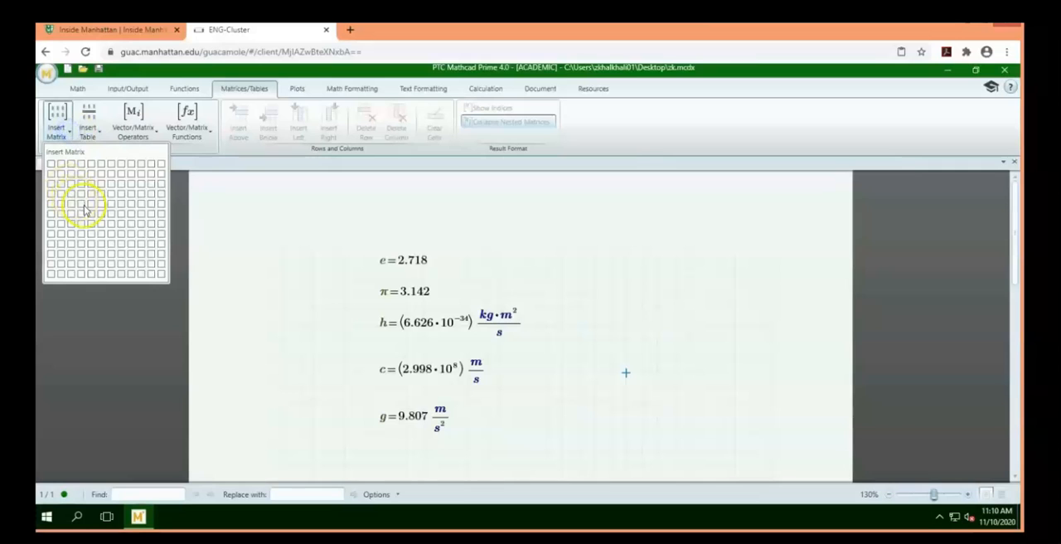
{"action": "left_click", "coordinate": [342, 247]}
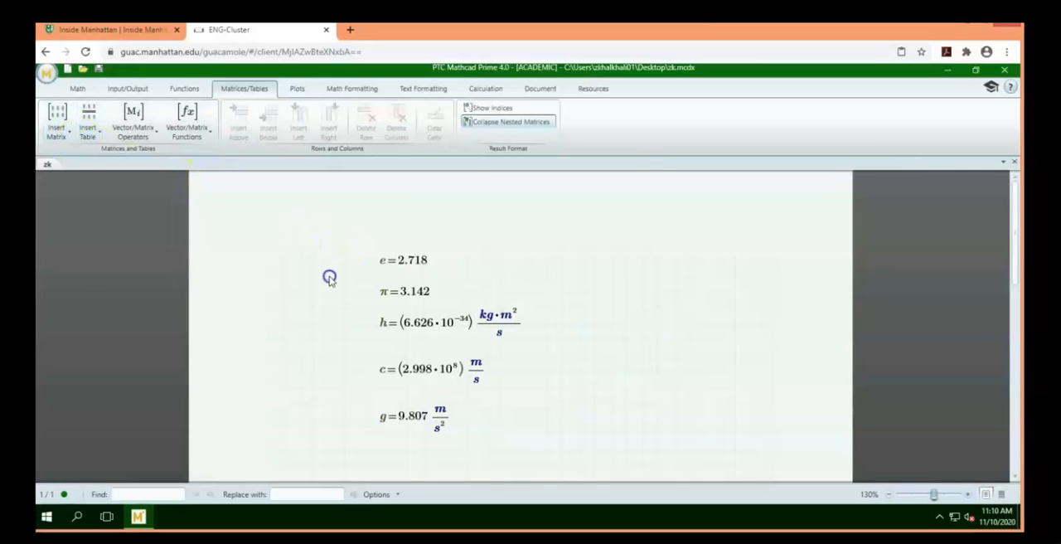
{"action": "scroll", "coordinate": [373, 386], "scroll_direction": "down", "scroll_amount": 3}
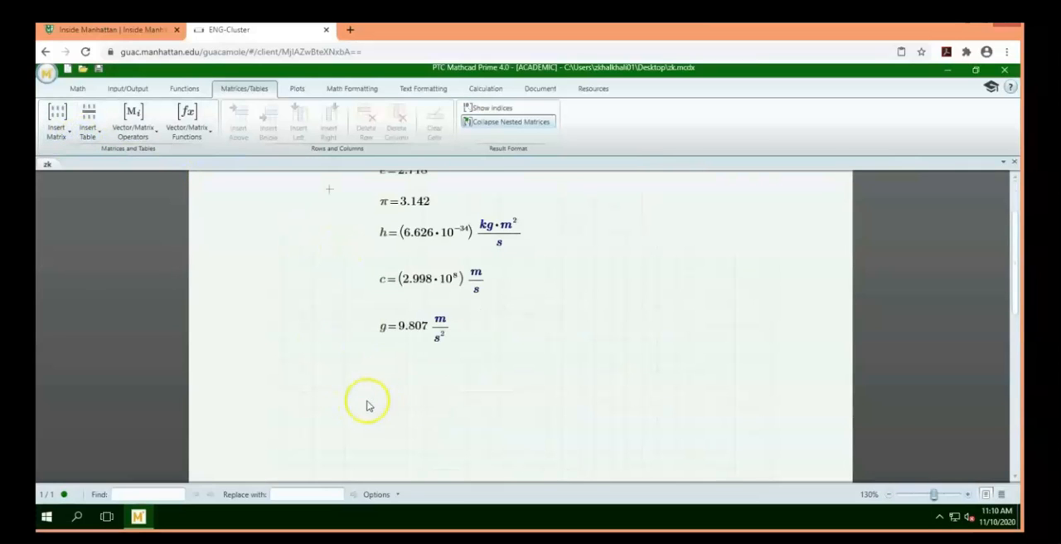
{"action": "left_click", "coordinate": [60, 124]}
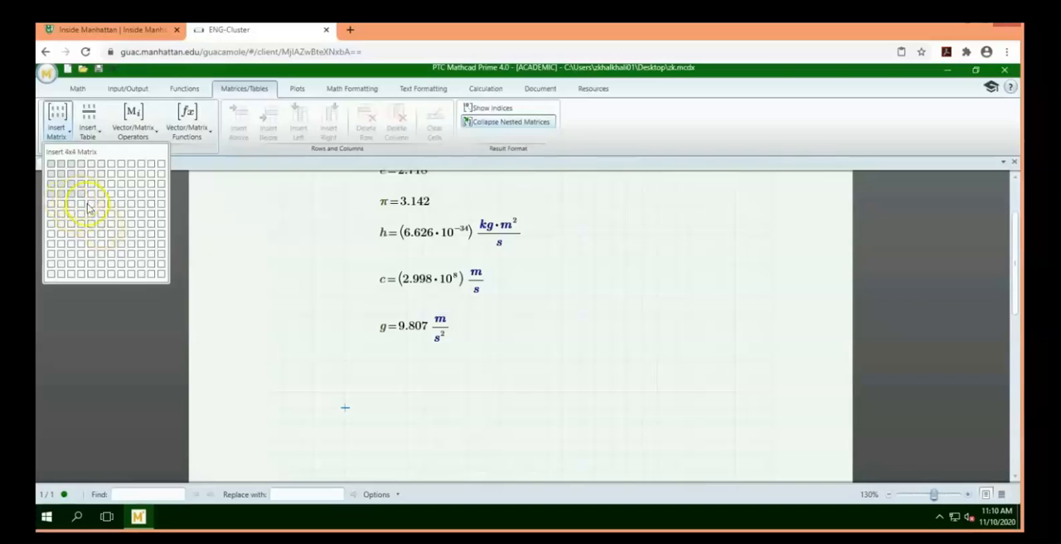
{"action": "left_click", "coordinate": [126, 238]}
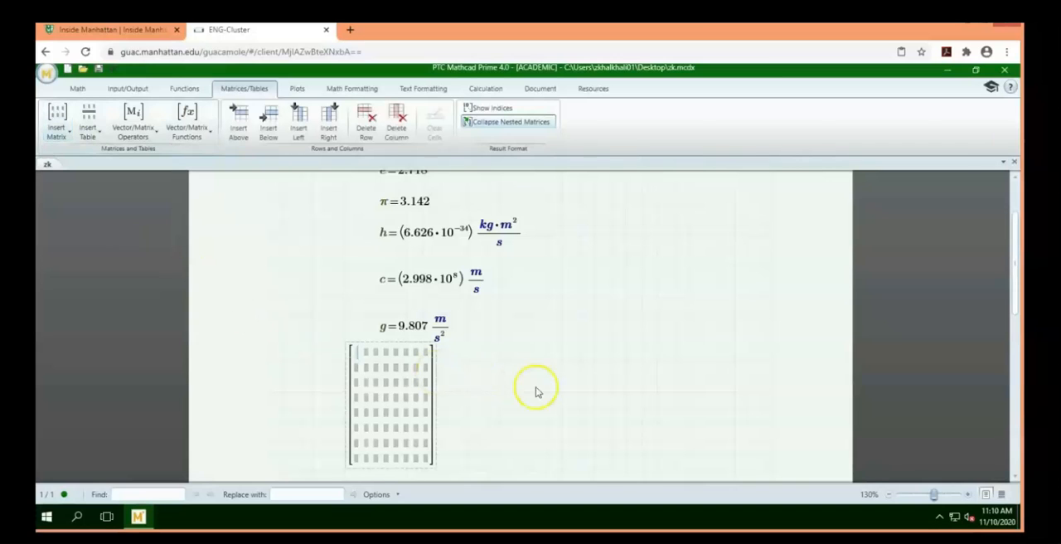
Insert an empty 7x6 table beside the matrix and delete it again
{"action": "left_click", "coordinate": [565, 395]}
{"action": "left_click", "coordinate": [88, 131]}
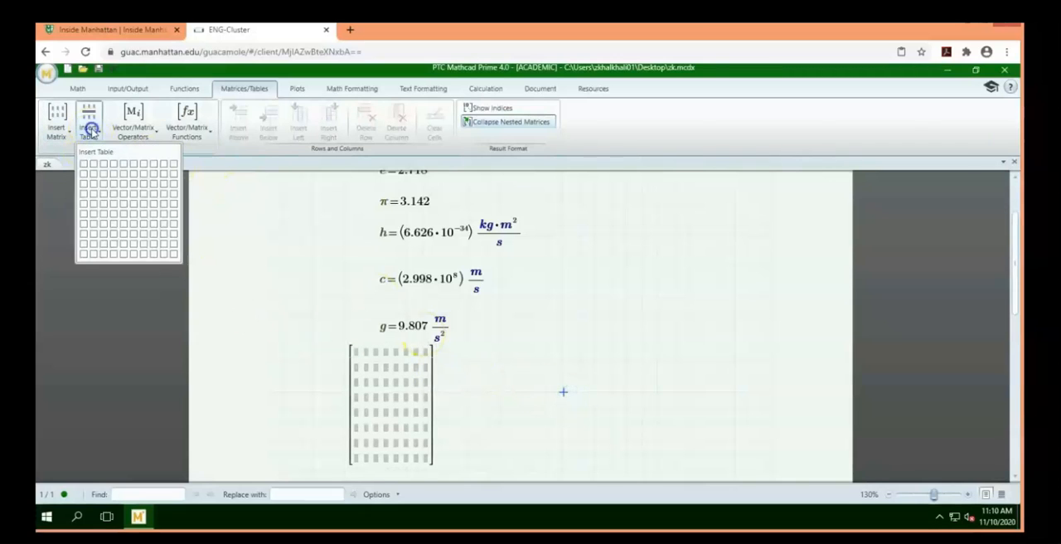
{"action": "left_click", "coordinate": [140, 236]}
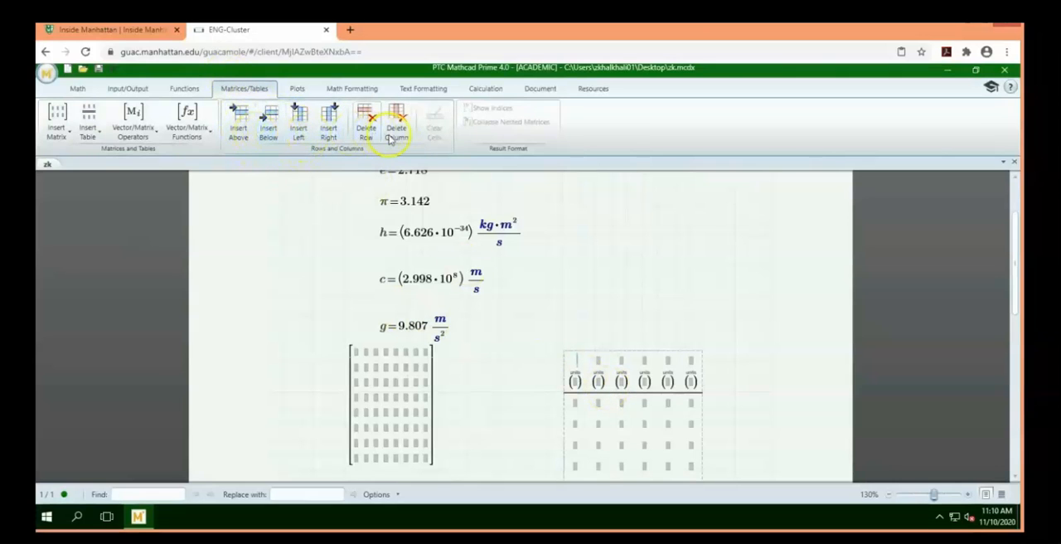
{"action": "left_click", "coordinate": [742, 379]}
{"action": "scroll", "coordinate": [746, 381], "scroll_direction": "down", "scroll_amount": 1}
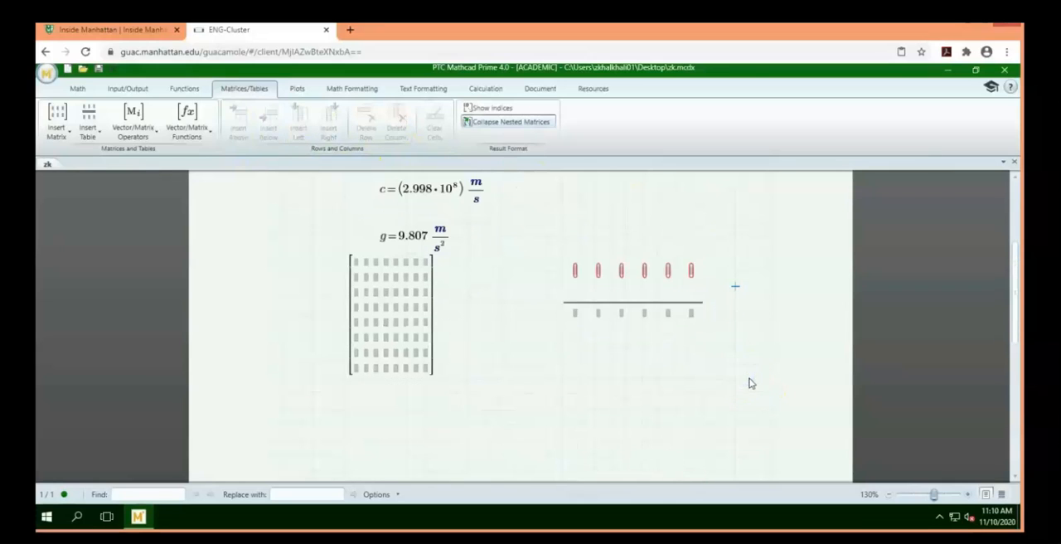
{"action": "left_click_drag", "start_coordinate": [588, 248], "coordinate": [682, 390]}
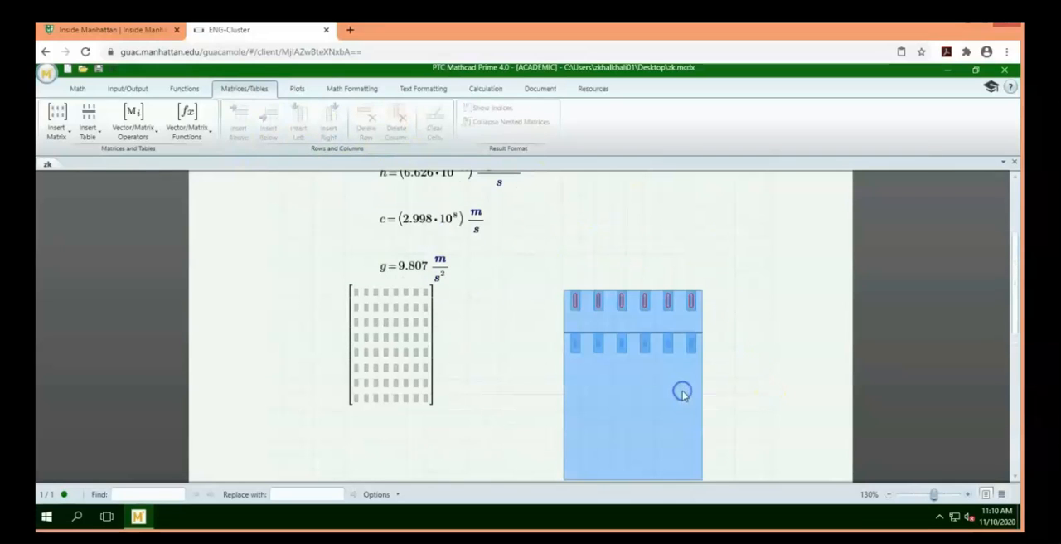
{"action": "key", "text": "Delete"}
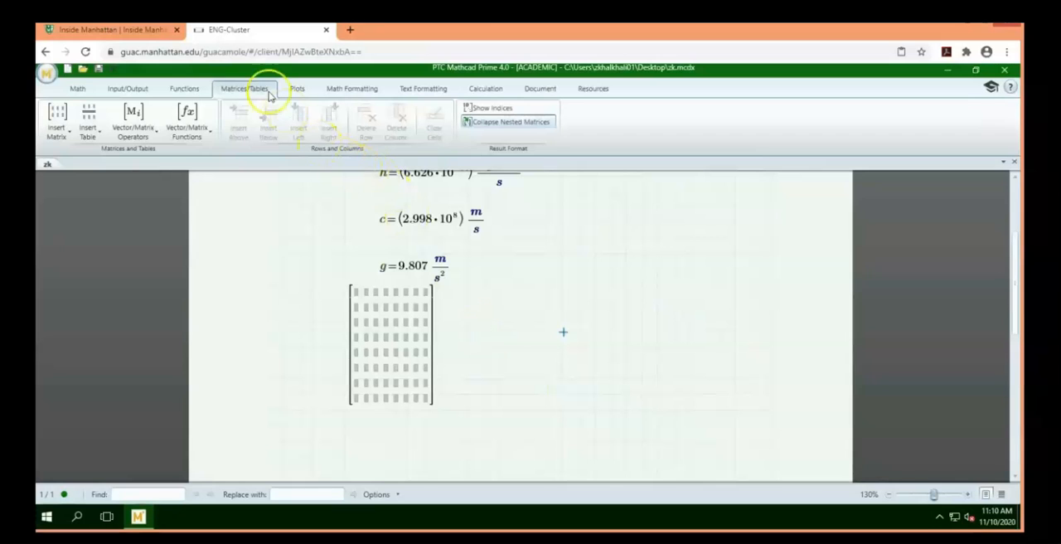
Examine the commands for plots, math formatting, text formatting, calculation and document layout, including the choices for the ORIGIN index
{"action": "left_click", "coordinate": [295, 88]}
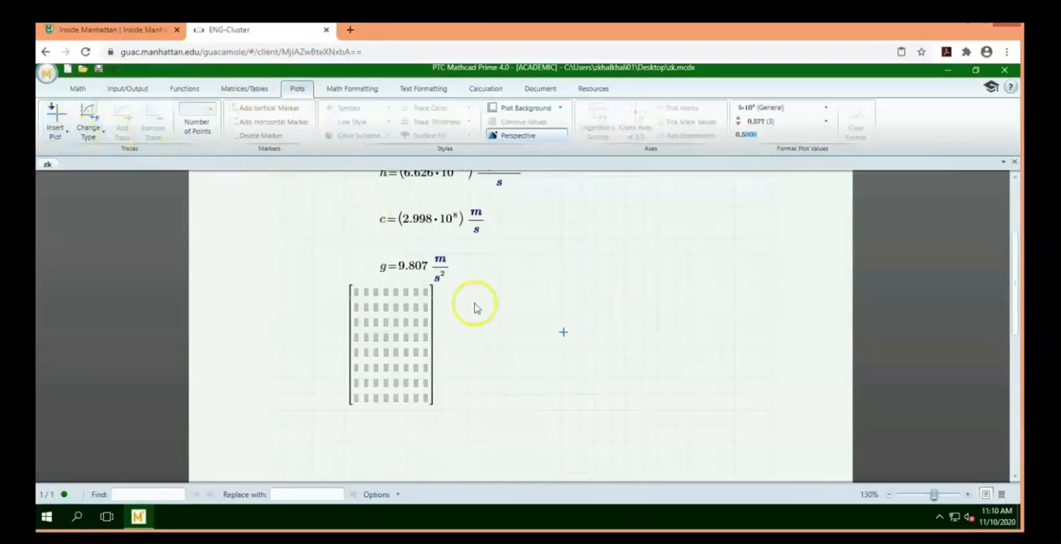
{"action": "left_click", "coordinate": [342, 91]}
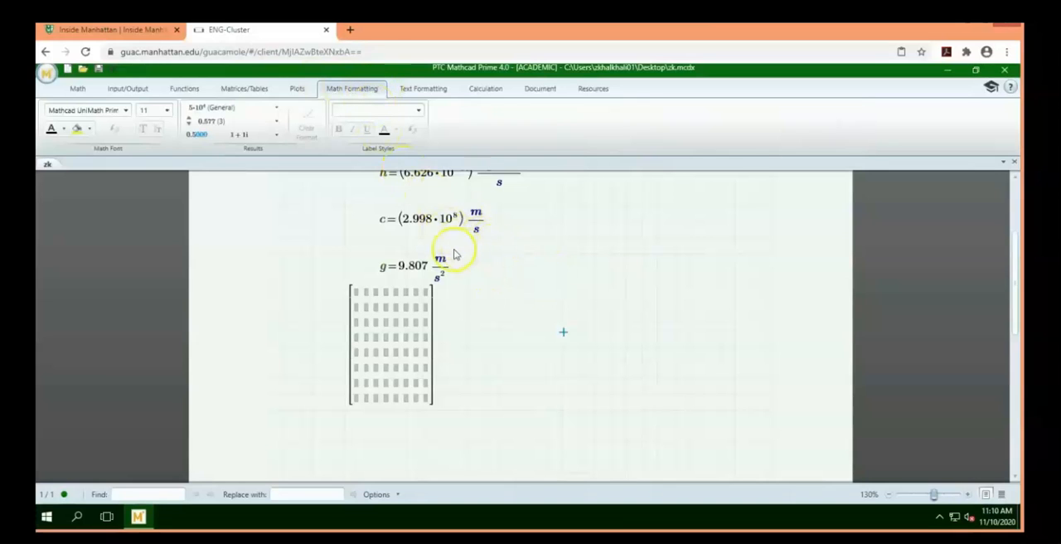
{"action": "left_click", "coordinate": [414, 93]}
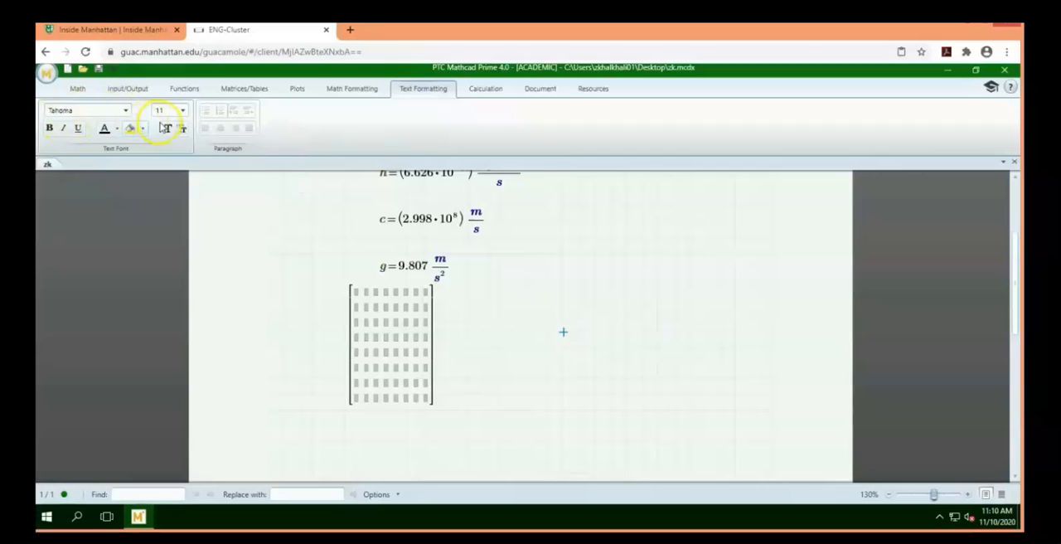
{"action": "left_click", "coordinate": [480, 89]}
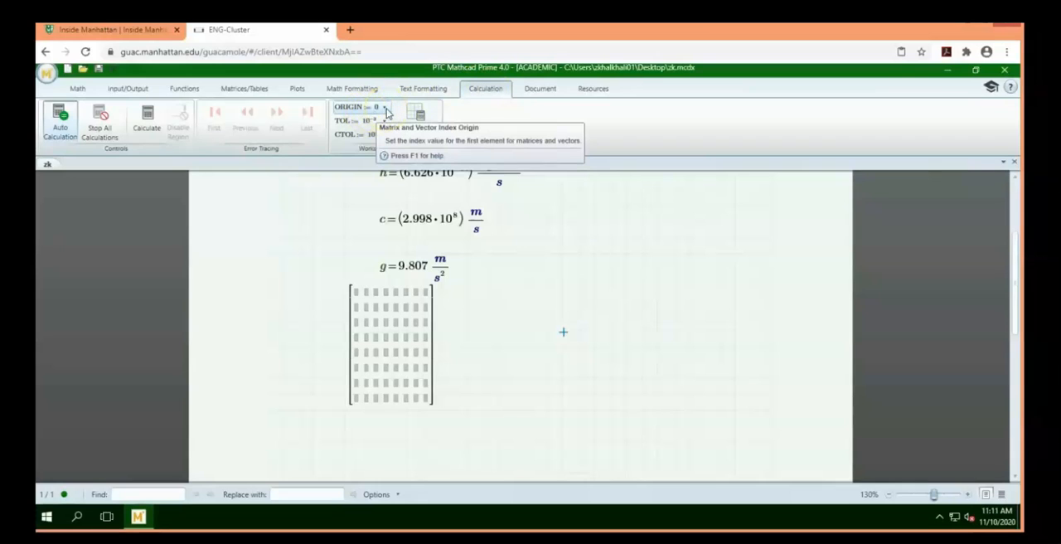
{"action": "left_click", "coordinate": [387, 110]}
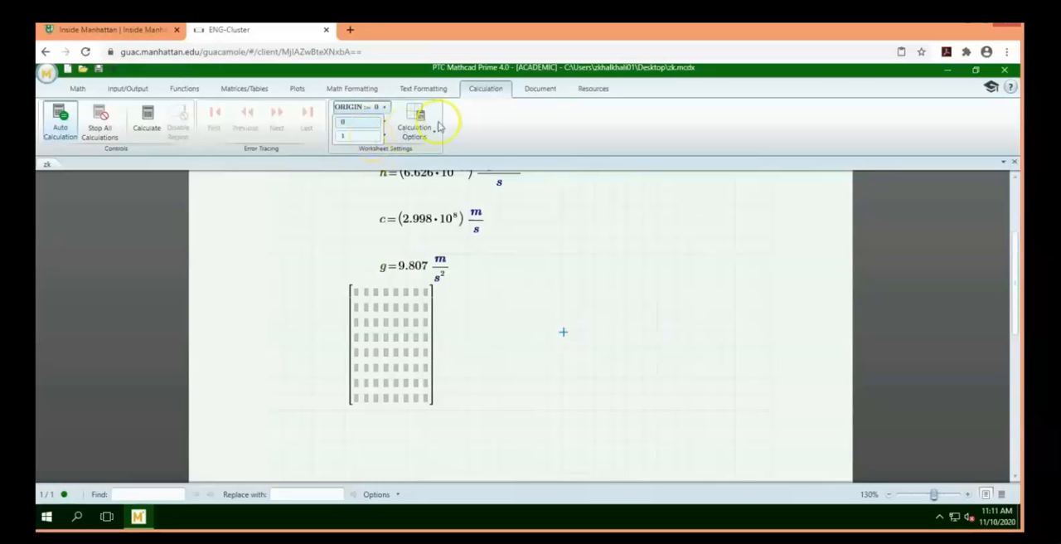
{"action": "left_click", "coordinate": [543, 89]}
{"action": "left_click", "coordinate": [544, 89]}
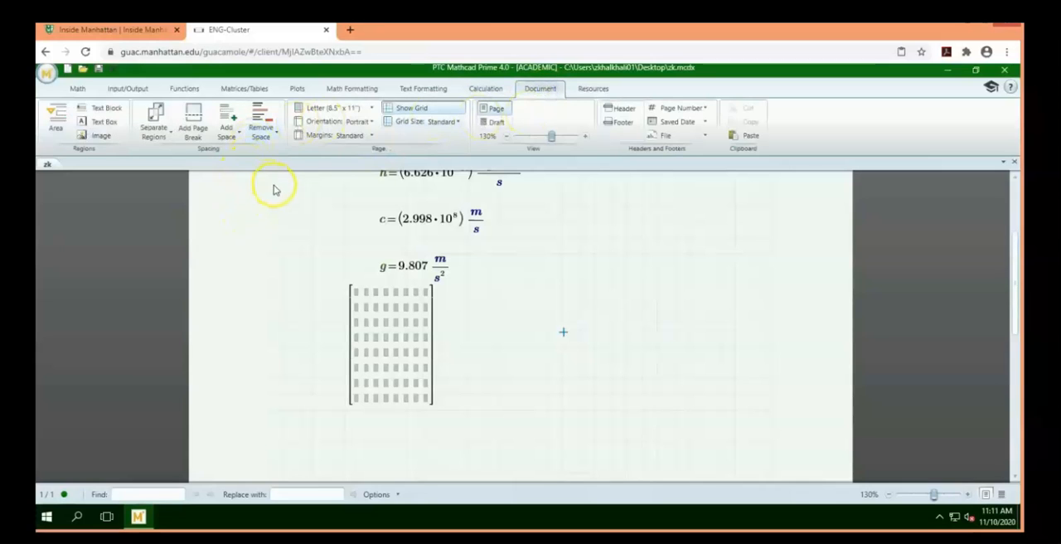
Examine the help and learning resources and the math formatting commands
{"action": "left_click", "coordinate": [595, 90]}
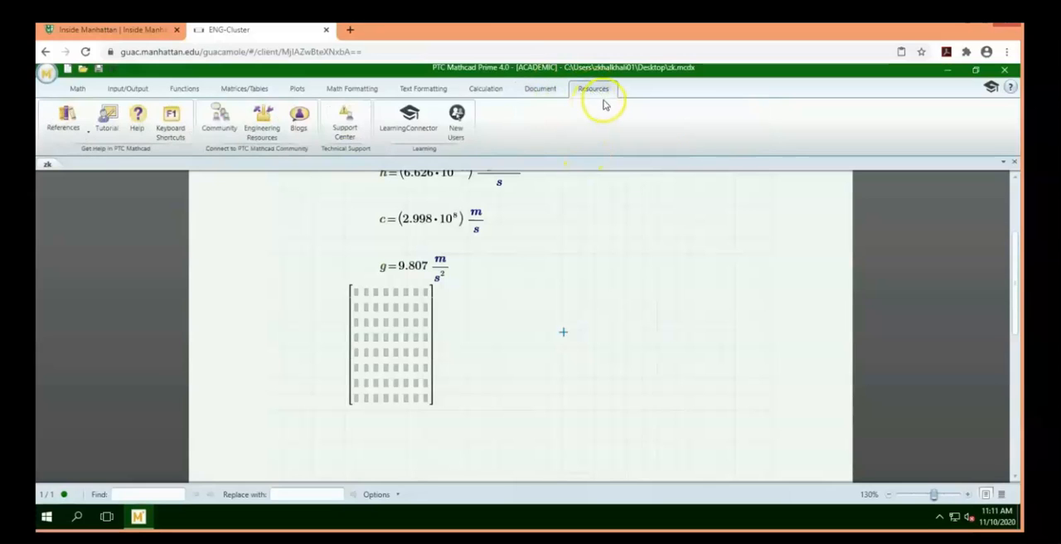
{"action": "left_click", "coordinate": [356, 89]}
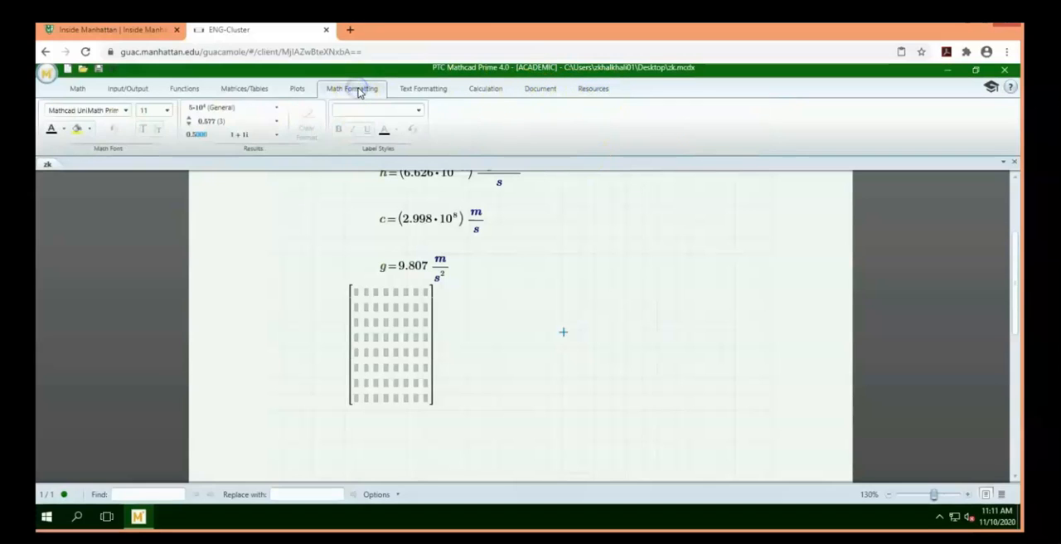
Insert a text box reading "Example" in the blank area below the empty matrix
{"action": "left_click", "coordinate": [76, 90]}
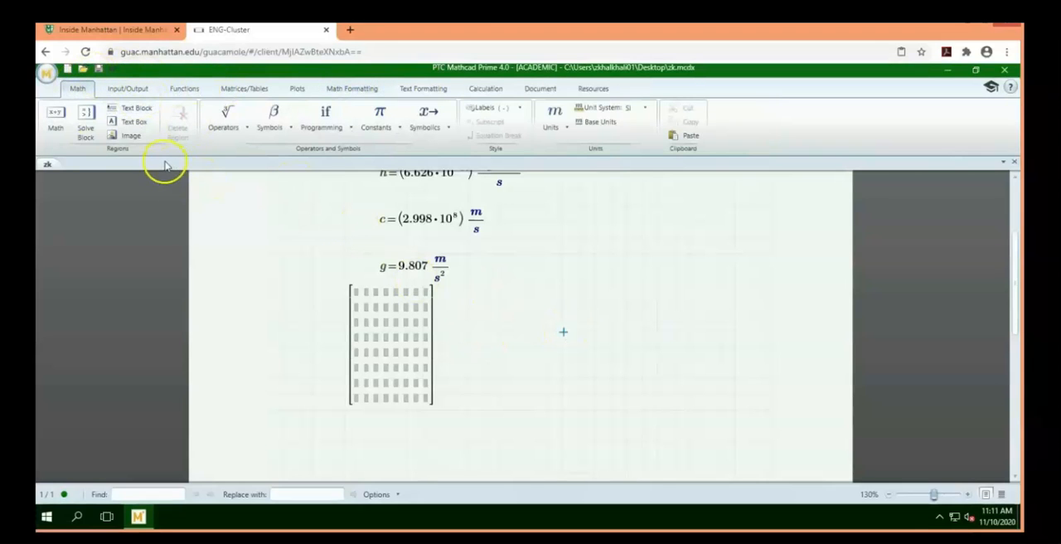
{"action": "left_click", "coordinate": [282, 441]}
{"action": "scroll", "coordinate": [298, 332], "scroll_direction": "down", "scroll_amount": 3}
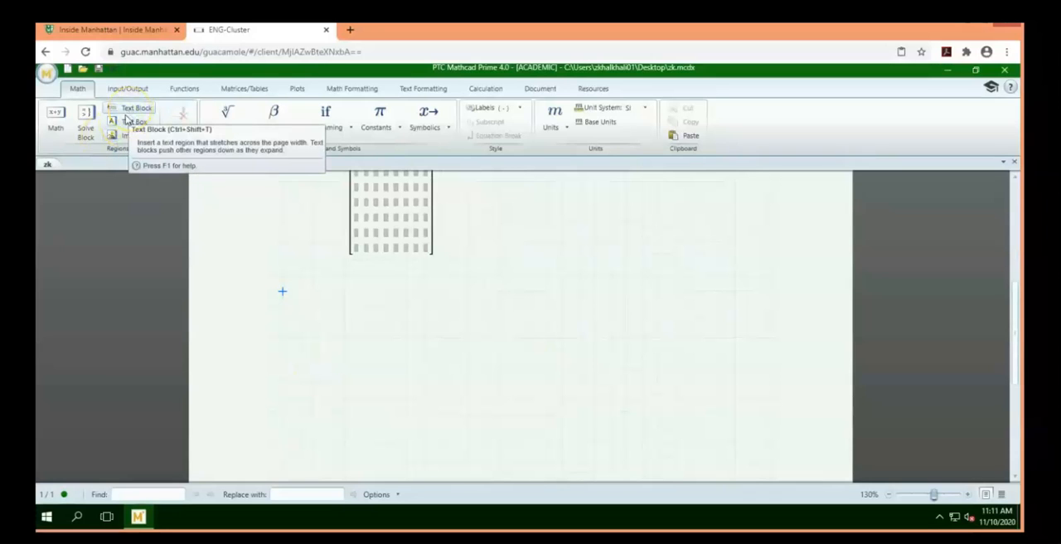
{"action": "left_click", "coordinate": [126, 122]}
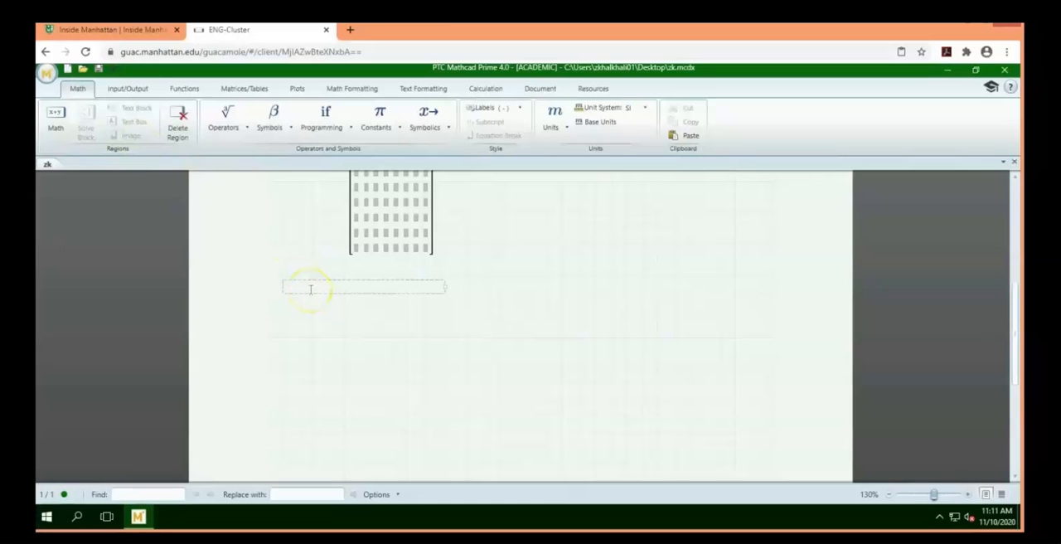
{"action": "type", "text": "Example"}
{"action": "key", "text": "Return"}
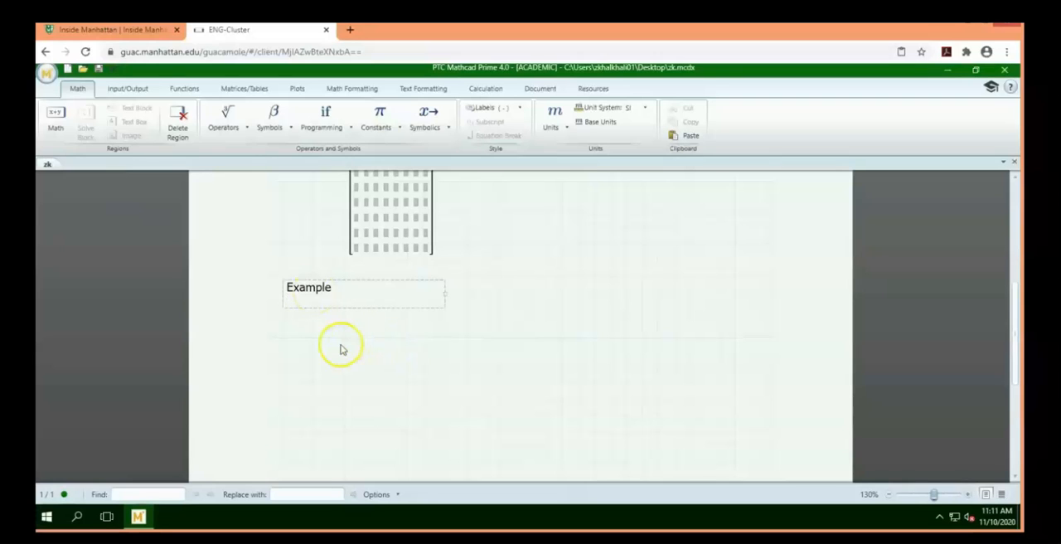
{"action": "left_click", "coordinate": [288, 357]}
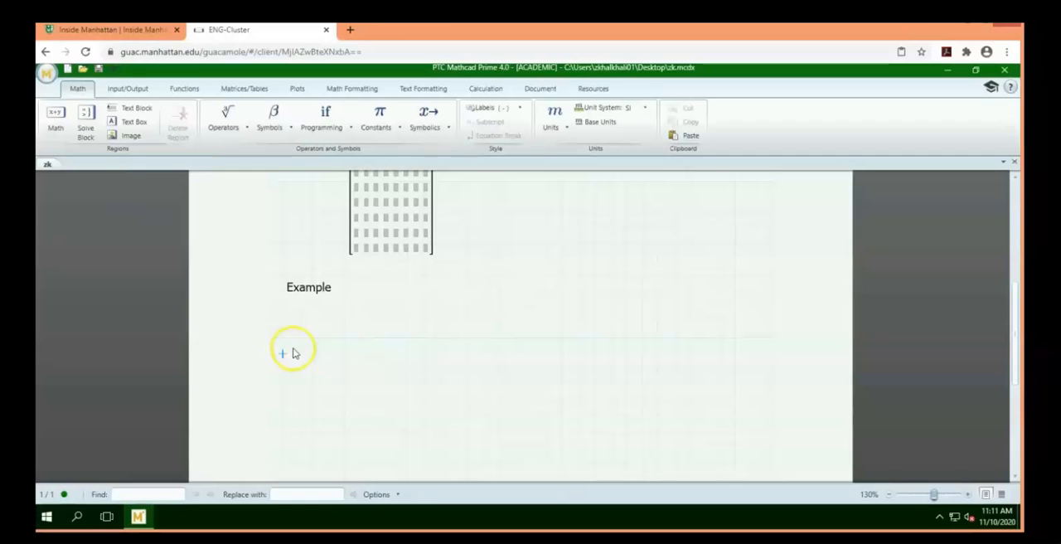
Format the word "Example" in the text box as bold with font size 12
{"action": "left_click", "coordinate": [314, 287]}
{"action": "left_click_drag", "start_coordinate": [287, 290], "coordinate": [348, 286]}
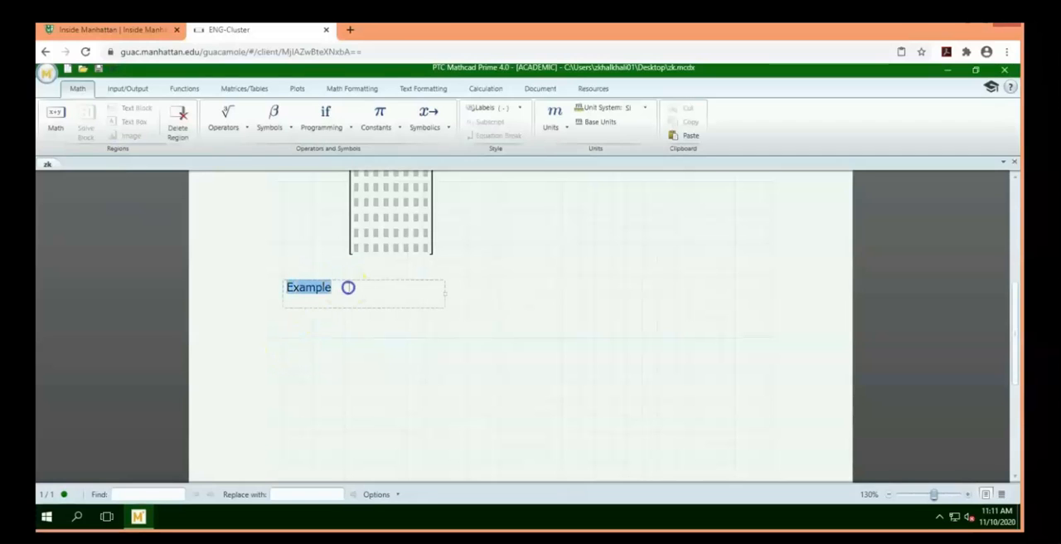
{"action": "left_click", "coordinate": [427, 89]}
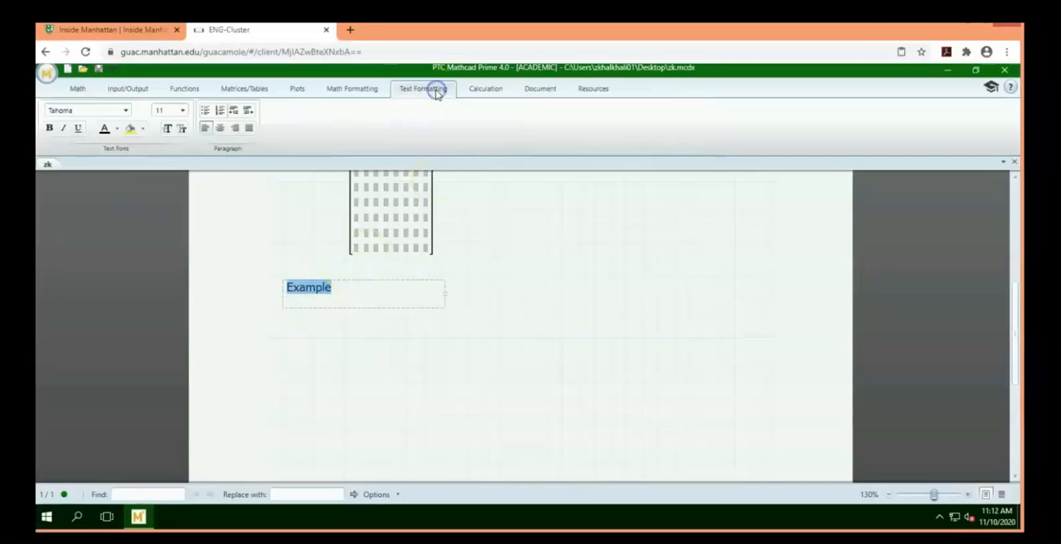
{"action": "left_click", "coordinate": [182, 110]}
{"action": "left_click", "coordinate": [162, 175]}
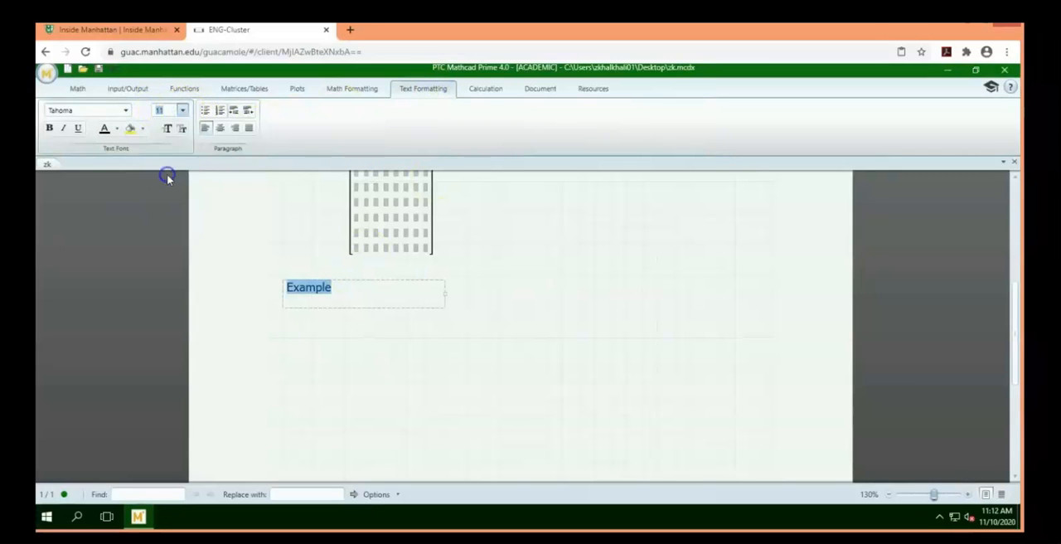
{"action": "left_click", "coordinate": [49, 129]}
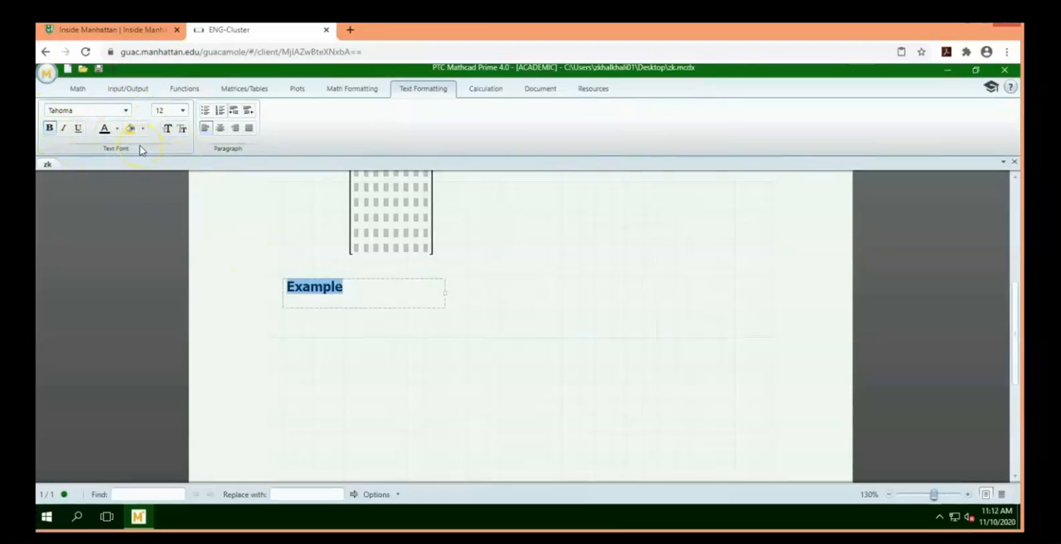
Give the word "Example" a yellow highlight and a red font color
{"action": "left_click", "coordinate": [146, 128]}
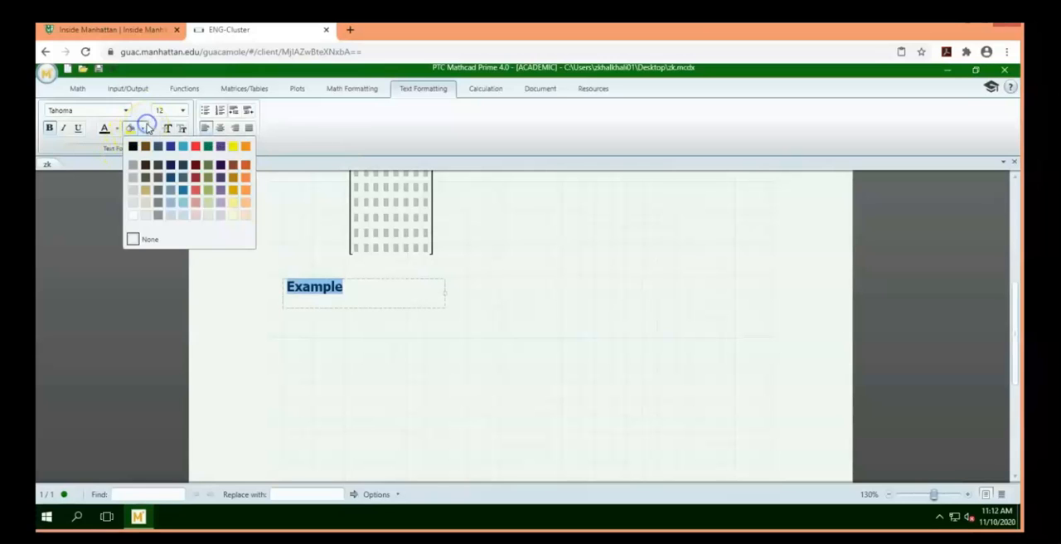
{"action": "left_click", "coordinate": [233, 146]}
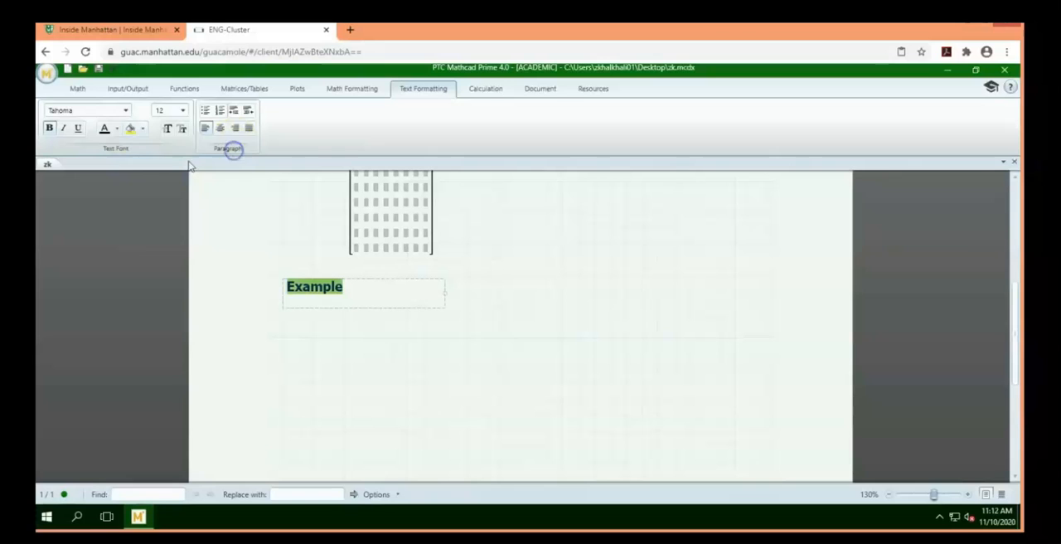
{"action": "left_click", "coordinate": [117, 129]}
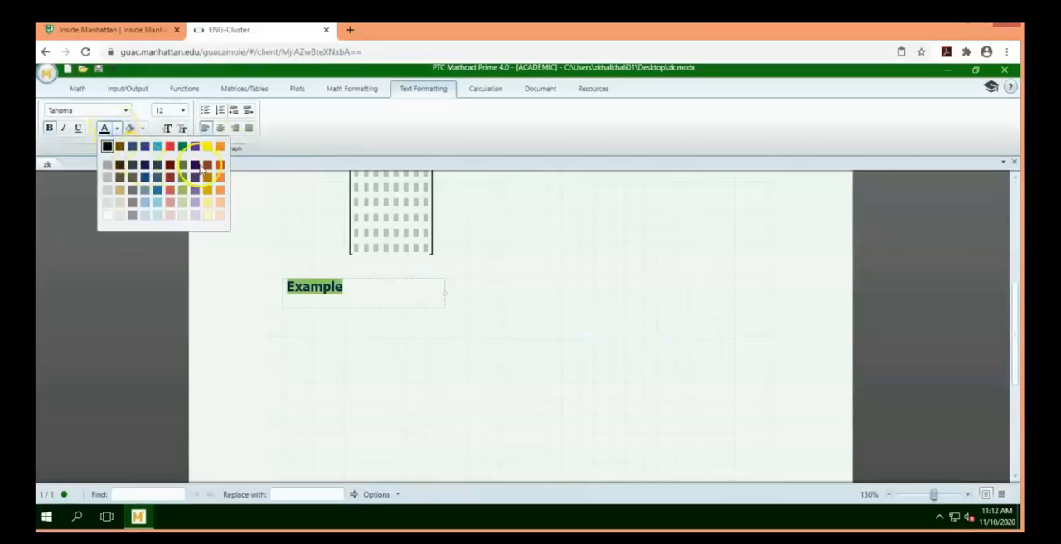
{"action": "left_click", "coordinate": [170, 145]}
{"action": "left_click", "coordinate": [429, 341]}
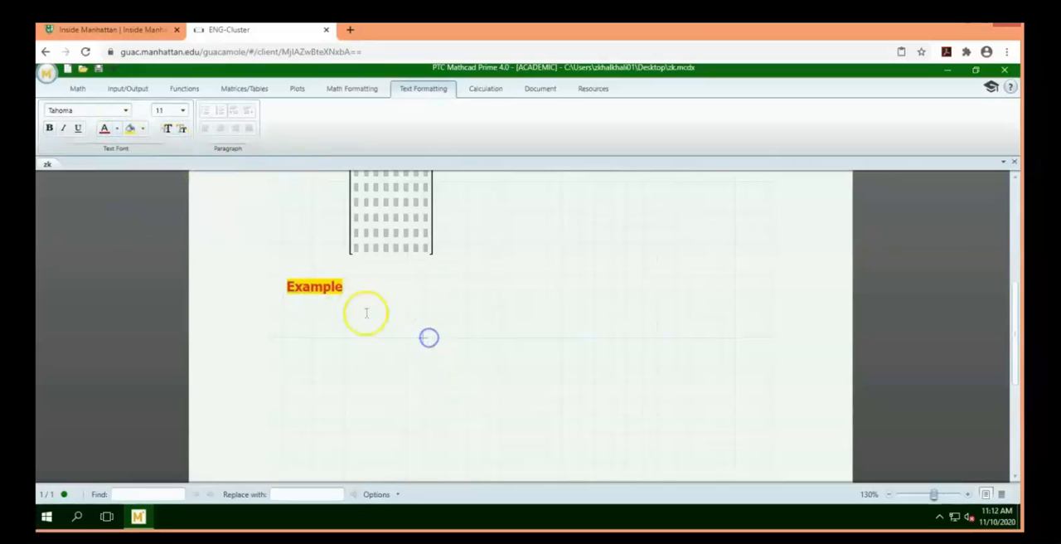
{"action": "scroll", "coordinate": [273, 241], "scroll_direction": "up", "scroll_amount": 3}
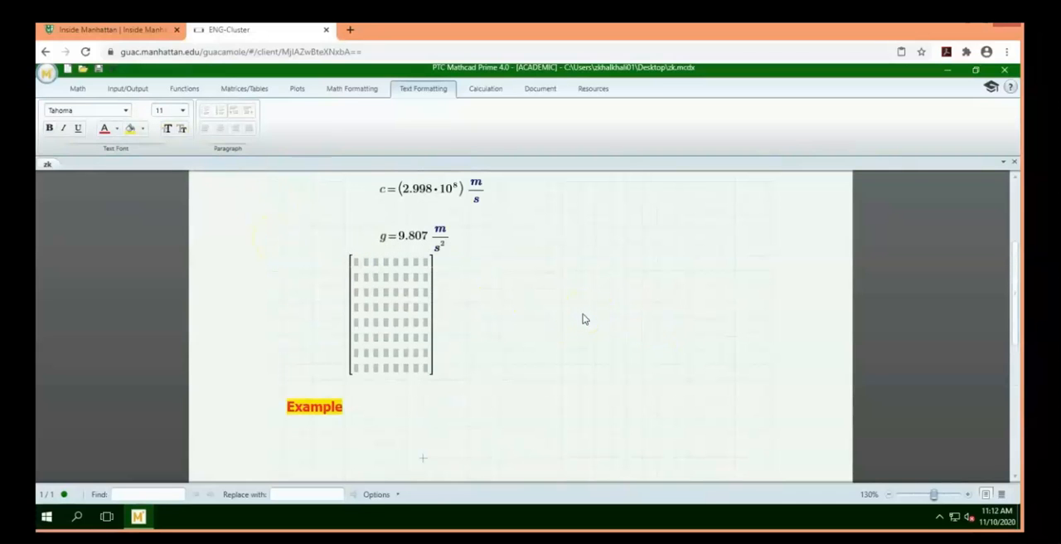
{"action": "scroll", "coordinate": [584, 320], "scroll_direction": "down", "scroll_amount": 9}
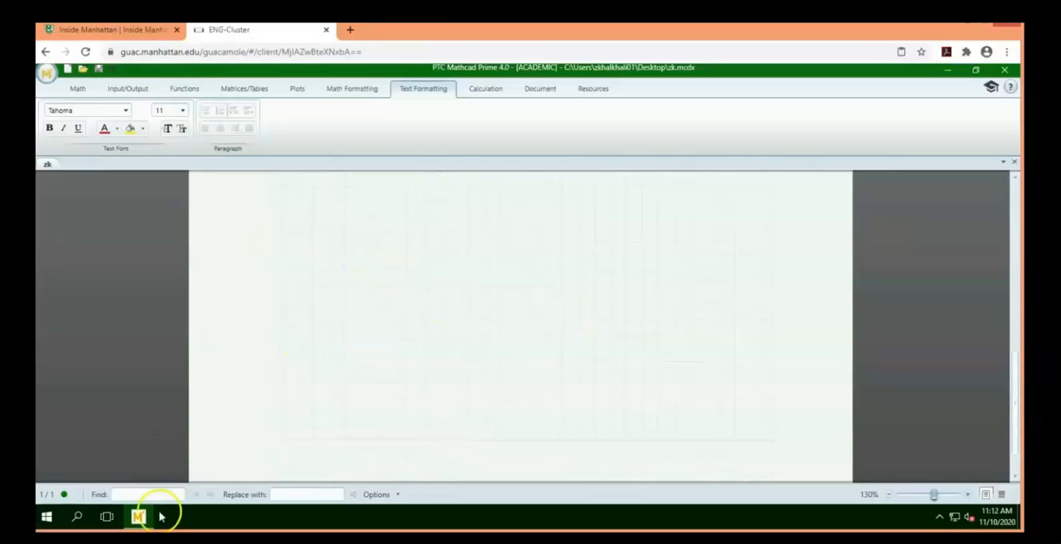
{"action": "mouse_move", "coordinate": [140, 516]}
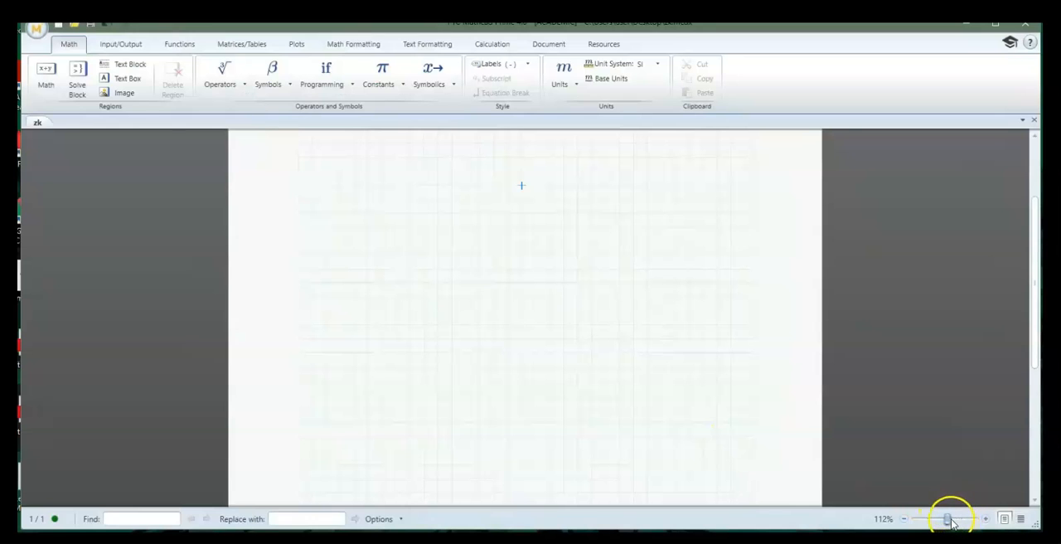
Examine the available operators, symbols, programming keywords and built-in constants on the blank worksheet
{"action": "mouse_move", "coordinate": [951, 520]}
{"action": "left_mouse_down"}
{"action": "mouse_move", "coordinate": [932, 522]}
{"action": "mouse_move", "coordinate": [961, 522]}
{"action": "mouse_move", "coordinate": [950, 520]}
{"action": "left_mouse_up"}
{"action": "left_click", "coordinate": [348, 300]}
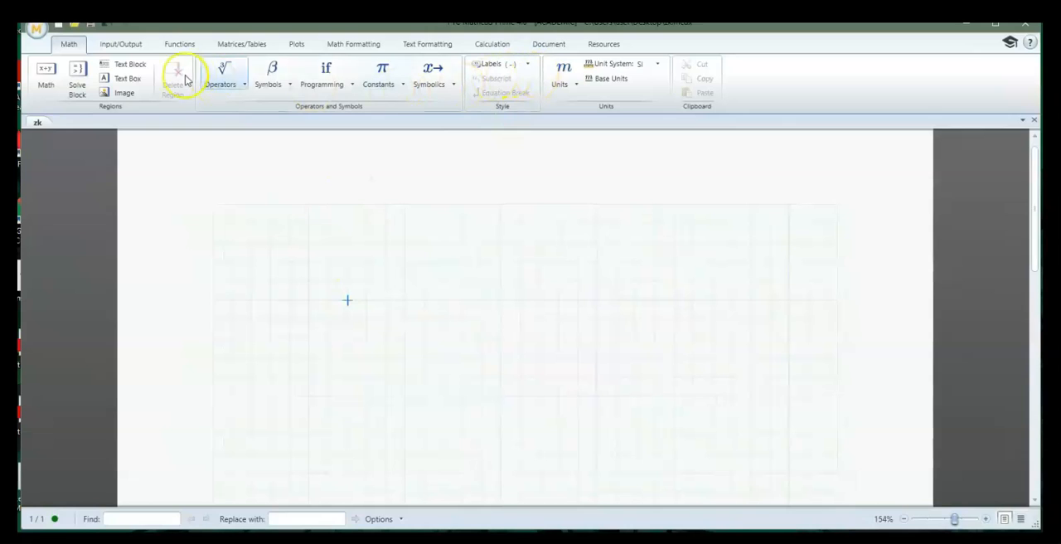
{"action": "left_click", "coordinate": [237, 84]}
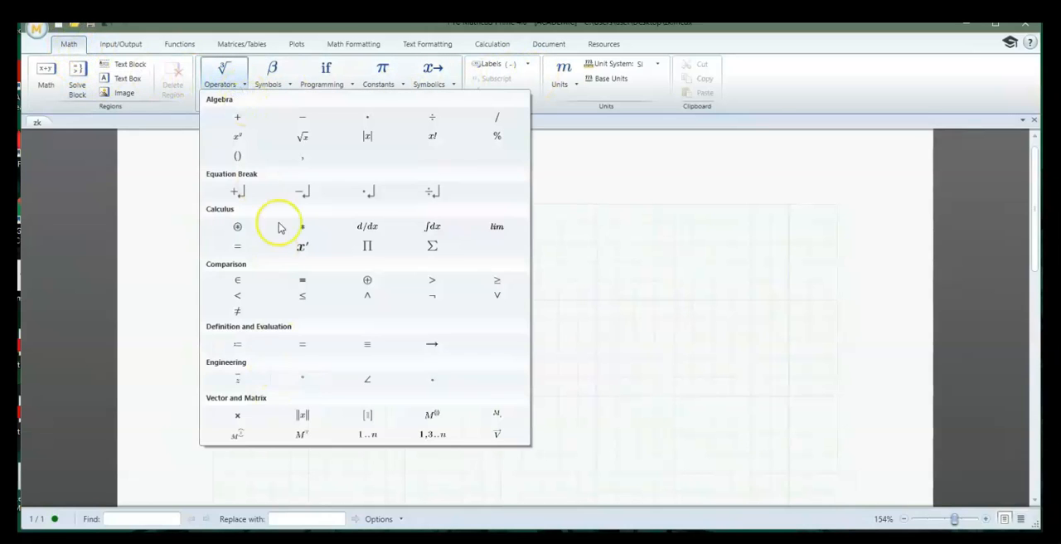
{"action": "left_click", "coordinate": [286, 84]}
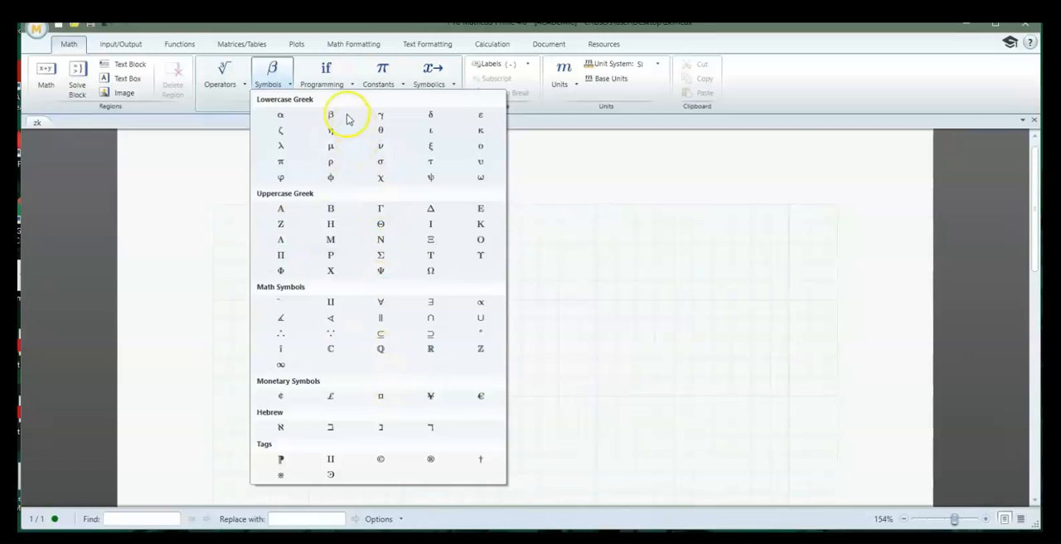
{"action": "left_click", "coordinate": [340, 84]}
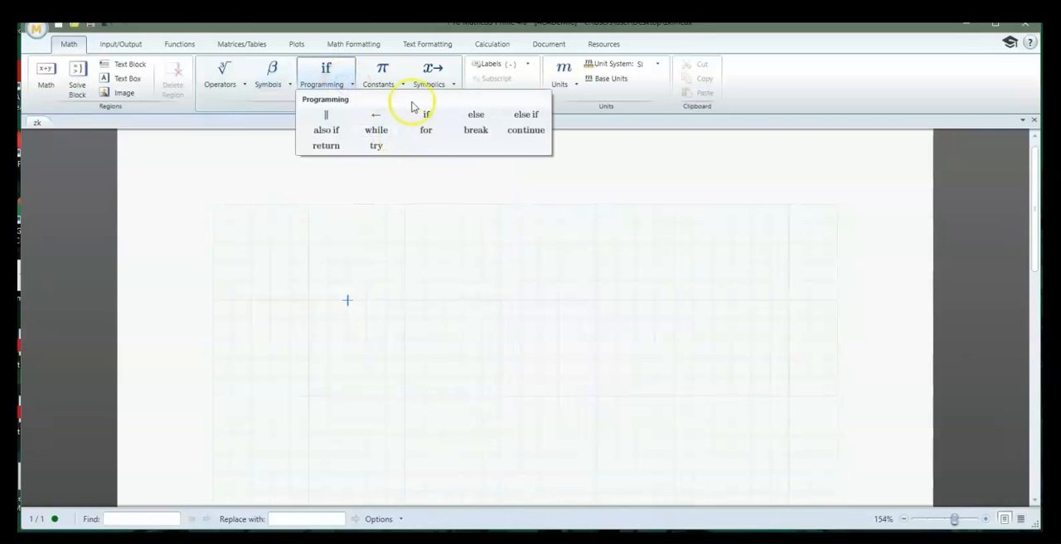
{"action": "left_click", "coordinate": [393, 74]}
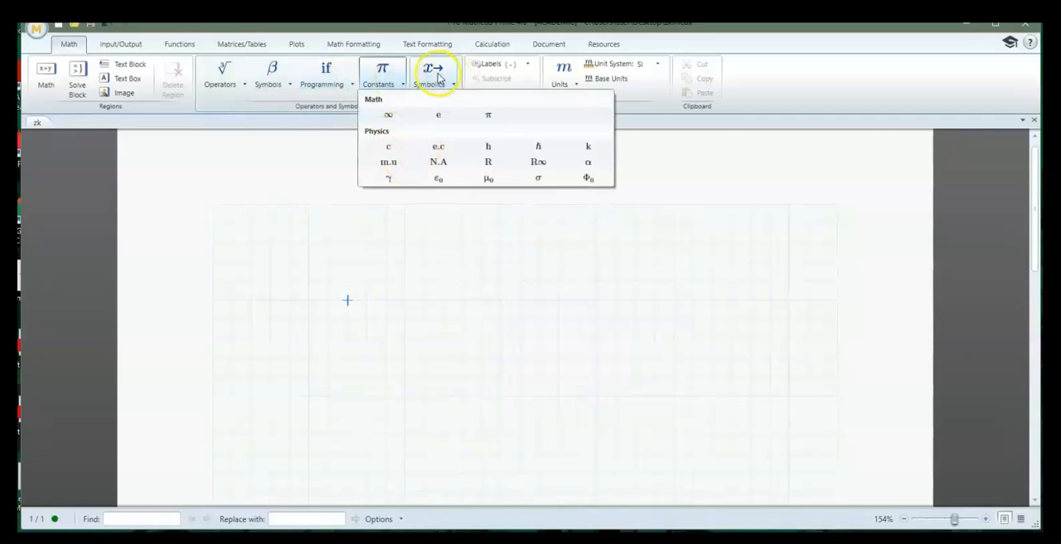
Insert a text box near the page top reading "1) surface area of a cylinder of height 5 and diameter 5." and widen it to one line
{"action": "left_click", "coordinate": [347, 263]}
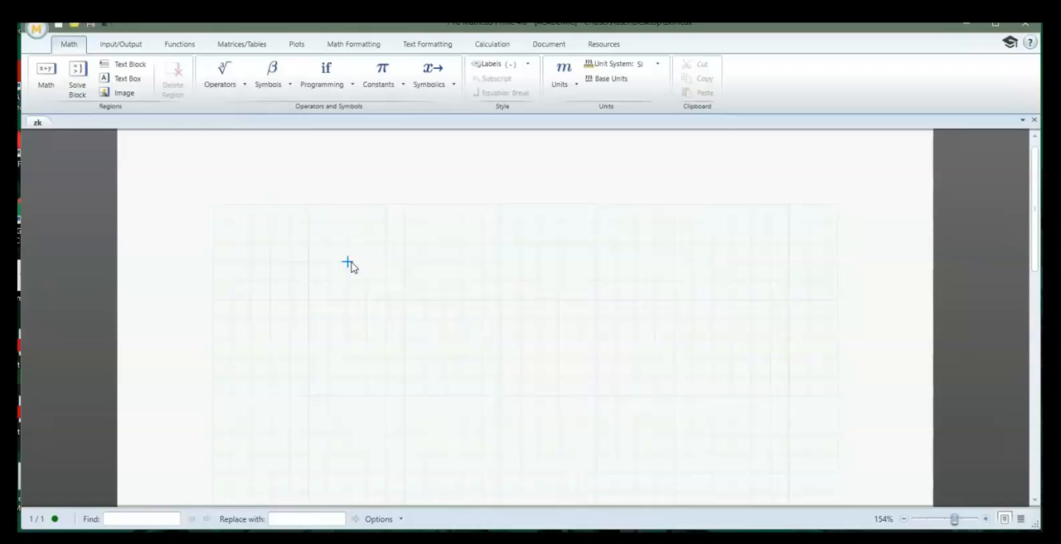
{"action": "left_click", "coordinate": [347, 263]}
{"action": "left_click", "coordinate": [124, 78]}
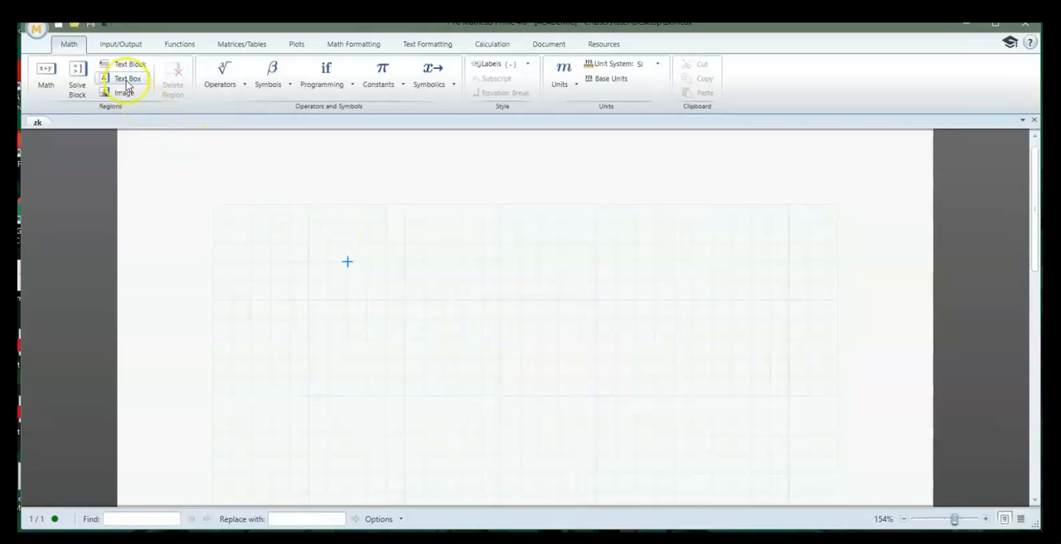
{"action": "left_click", "coordinate": [383, 274]}
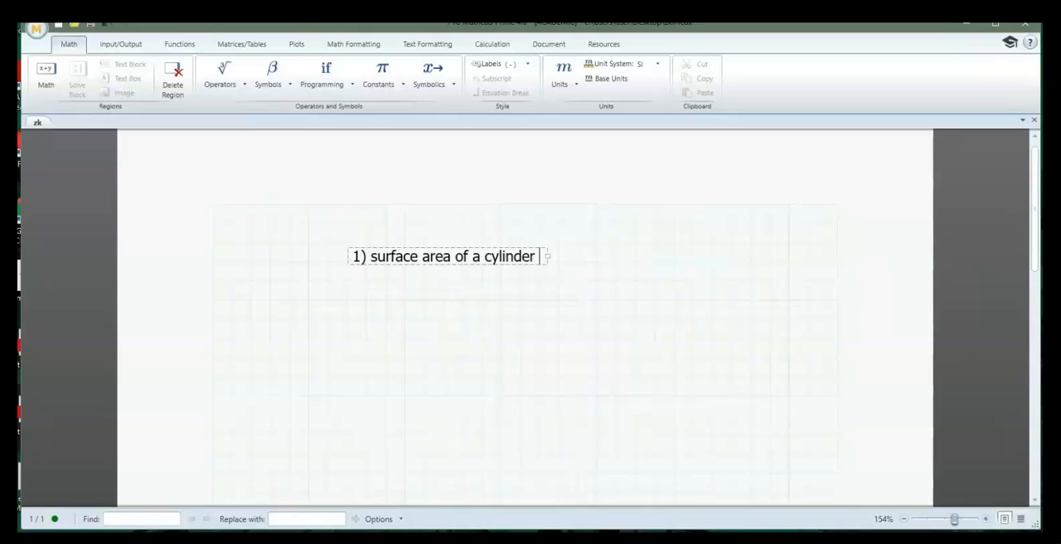
{"action": "type", "text": "of height 5 and diameter 5."}
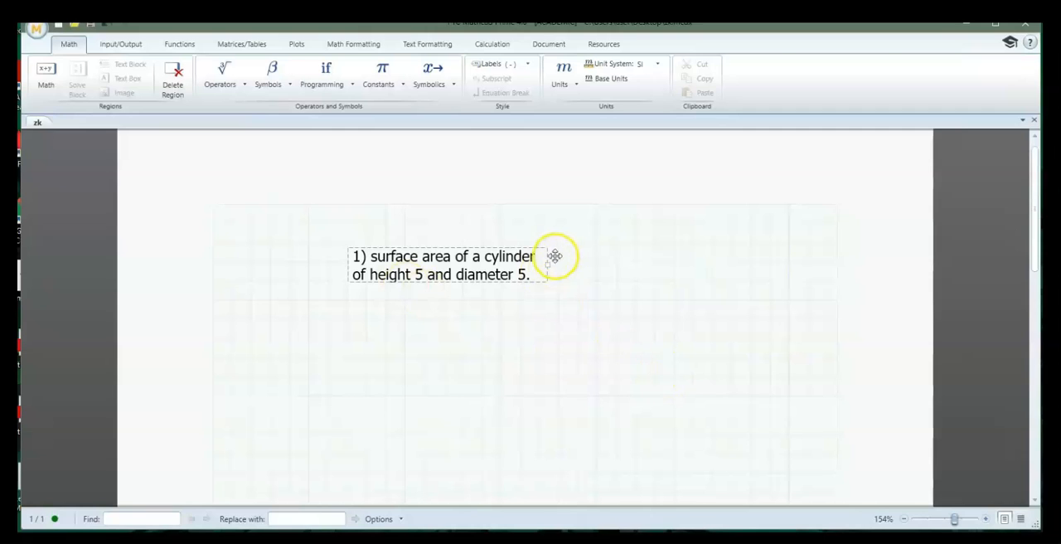
{"action": "left_click_drag", "start_coordinate": [551, 264], "coordinate": [748, 254]}
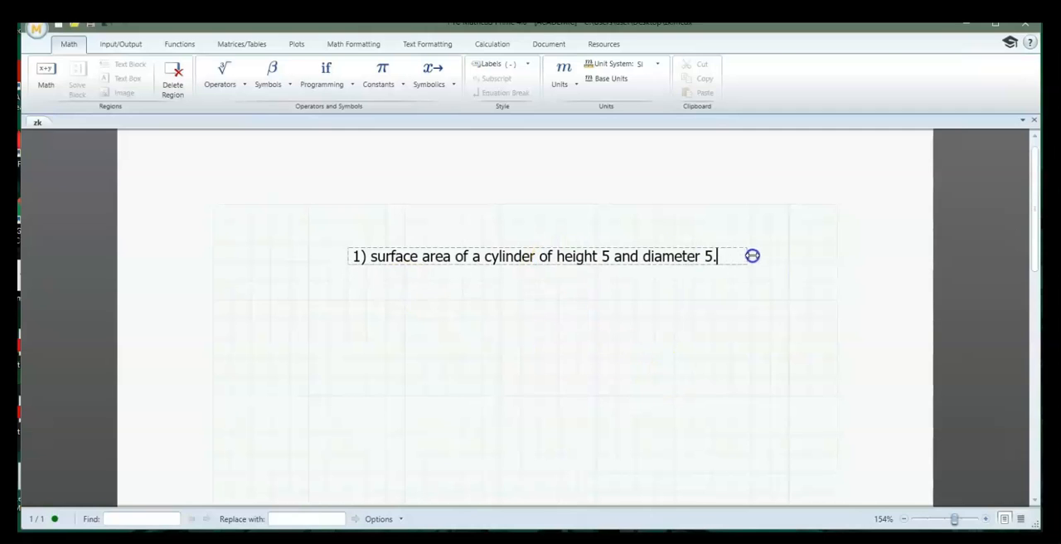
{"action": "left_click", "coordinate": [259, 318]}
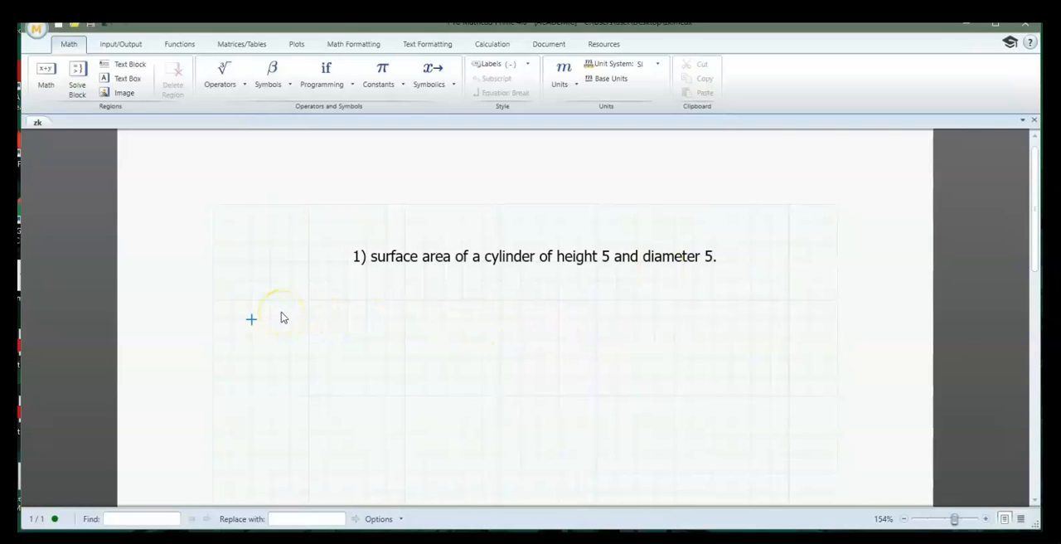
{"action": "type", "text": "A :="}
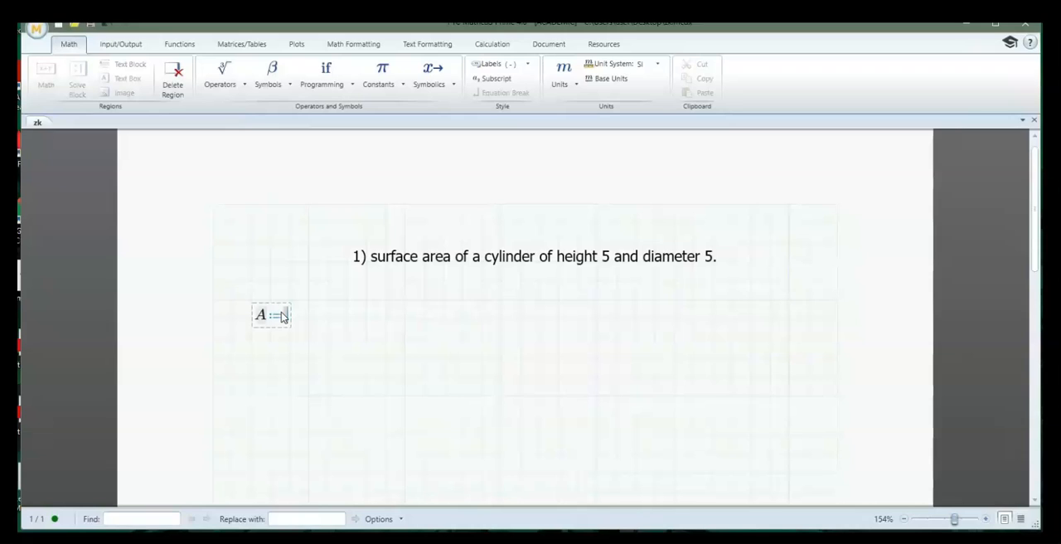
{"action": "key", "text": "BackSpace"}
{"action": "key", "text": "BackSpace"}
Define the diameter as D:=5 below the problem text and the height as h:=5 beneath it
{"action": "type", "text": "D:=5"}
{"action": "key", "text": "Return"}
{"action": "key", "text": "Return"}
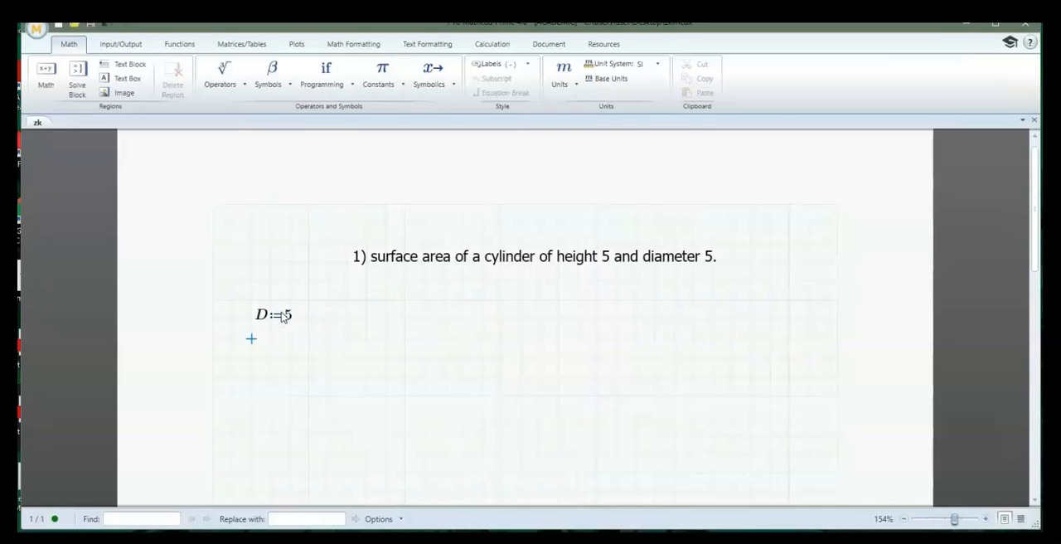
{"action": "type", "text": "h"}
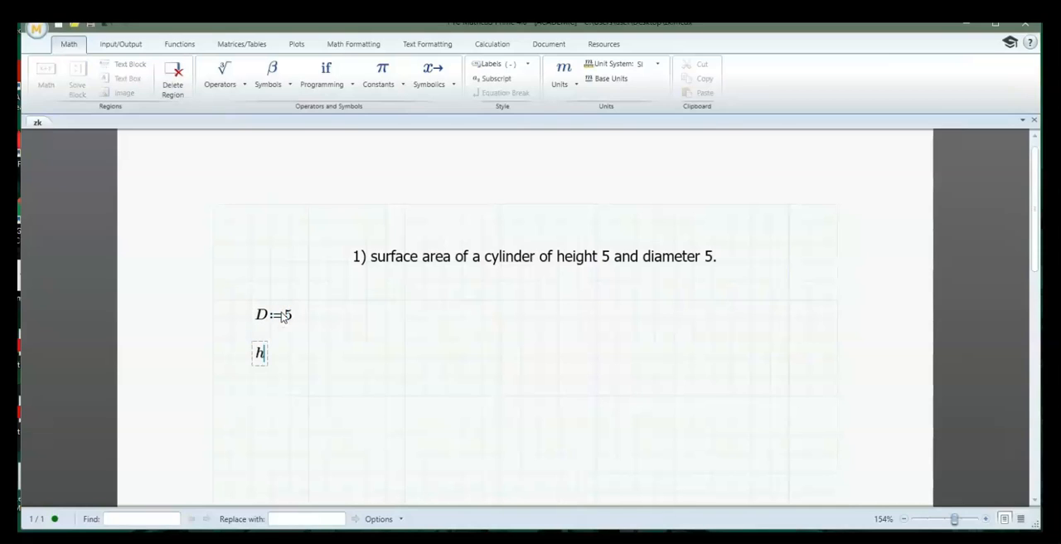
{"action": "type", "text": ":=5"}
{"action": "key", "text": "Return"}
{"action": "key", "text": "Return"}
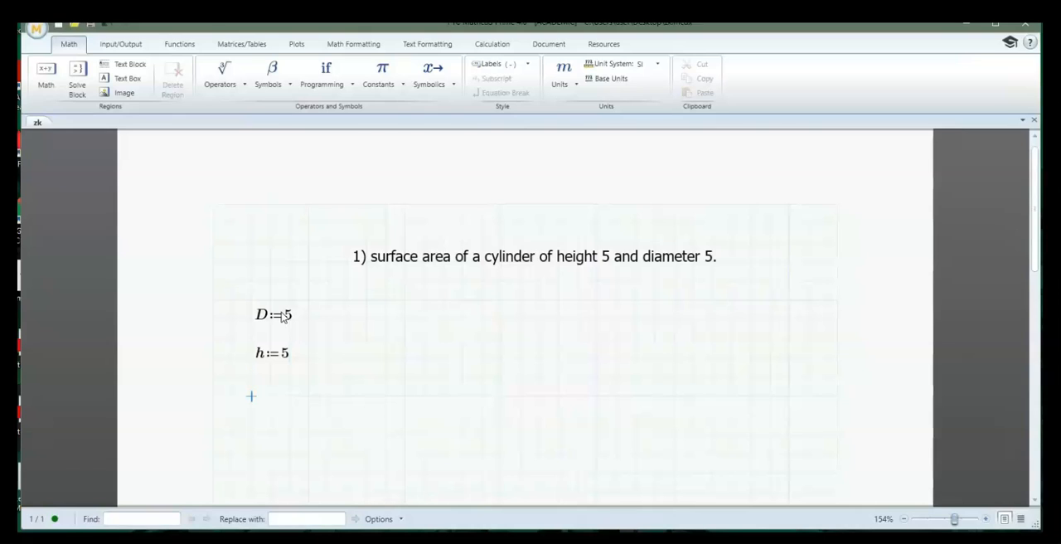
Start the surface area formula below the height as A:=π·D·h for the cylinder's lateral surface
{"action": "type", "text": "A:="}
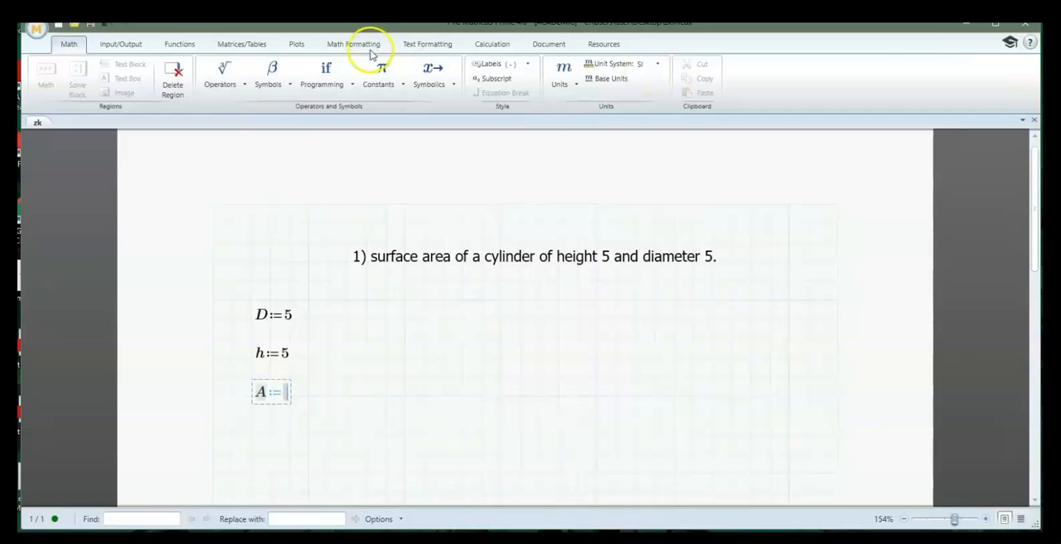
{"action": "left_click", "coordinate": [274, 84]}
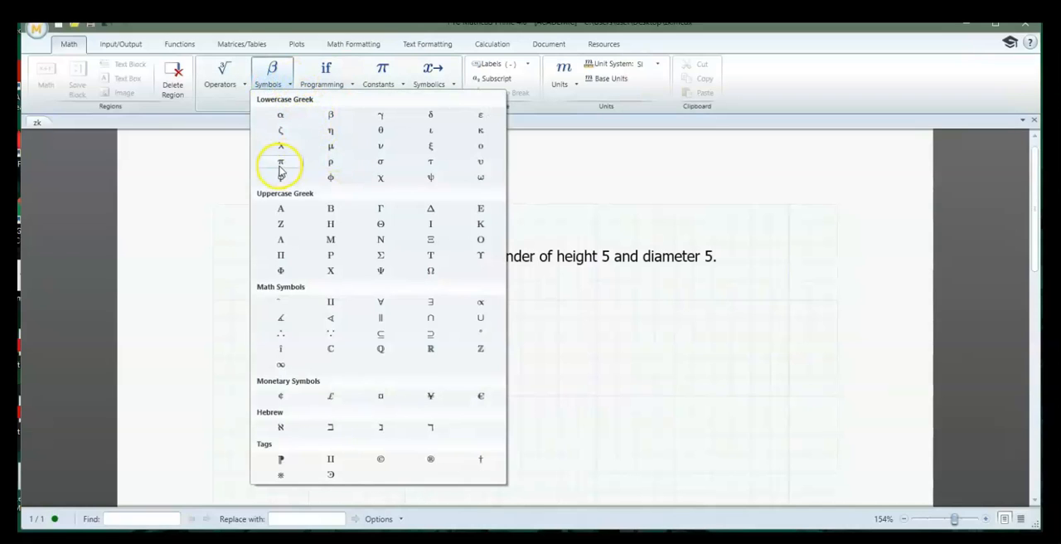
{"action": "left_click", "coordinate": [224, 374]}
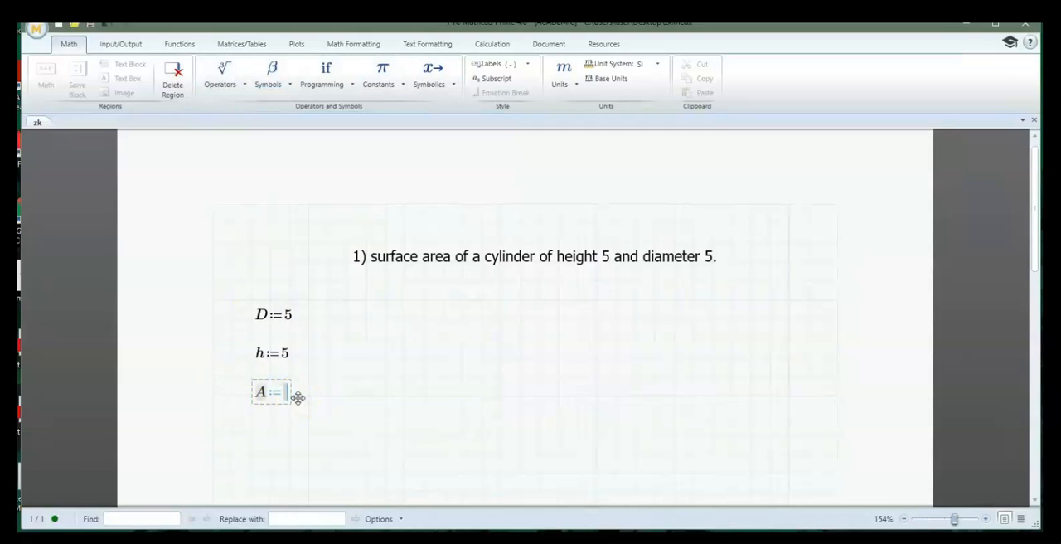
{"action": "type", "text": "P"}
{"action": "key", "text": "BackSpace"}
{"action": "type", "text": "p"}
{"action": "key", "text": "ctrl+g"}
{"action": "type", "text": "*D*h+p"}
Add the end-face term π·D²/2 to the surface area formula and evaluate A
{"action": "key", "text": "ctrl+g"}
{"action": "type", "text": "*"}
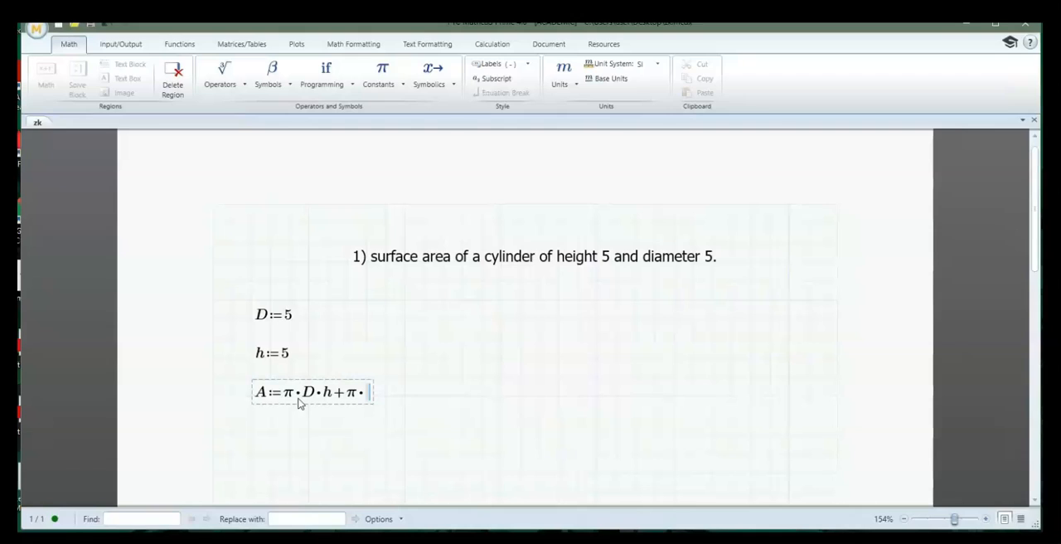
{"action": "type", "text": "D^2"}
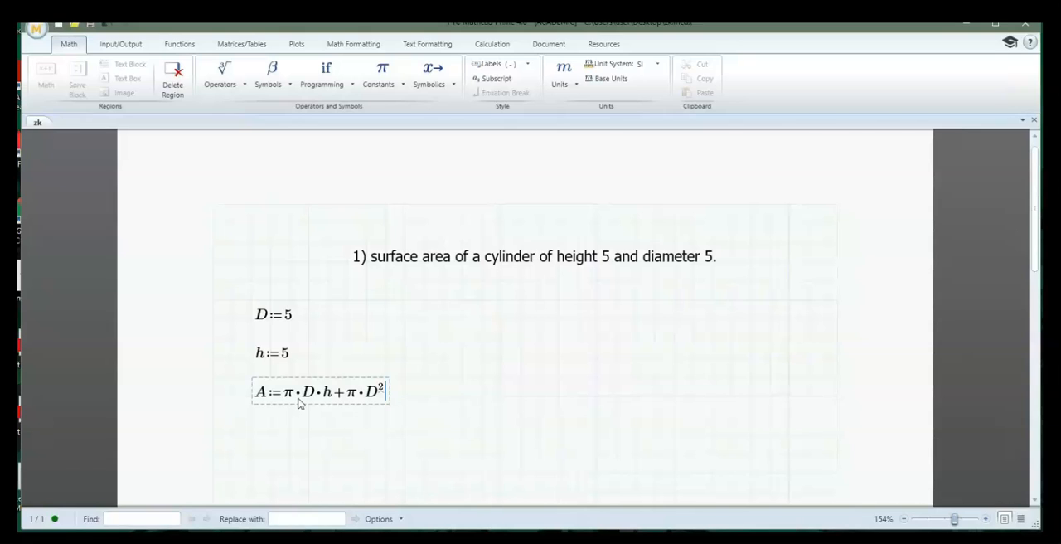
{"action": "type", "text": "/2"}
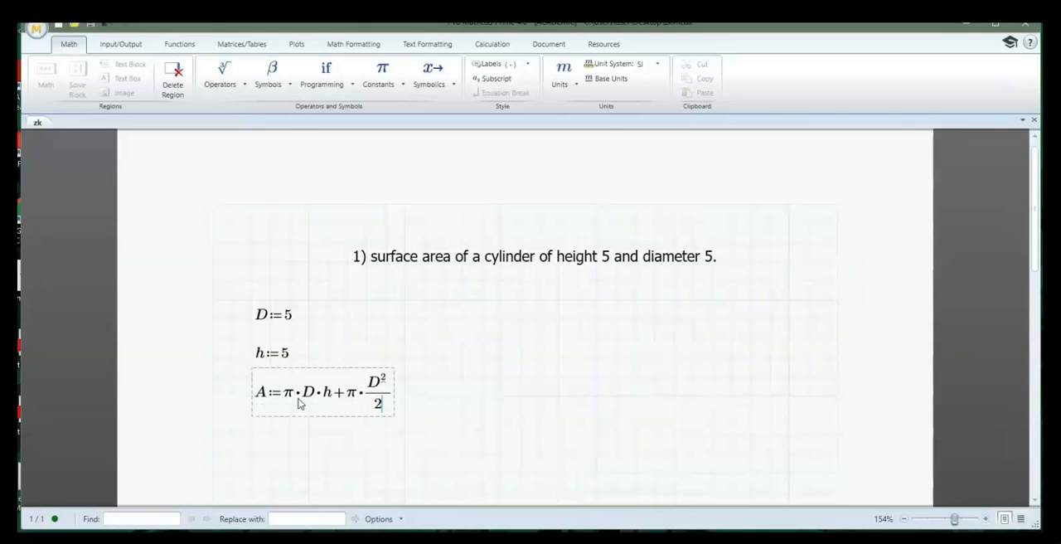
{"action": "key", "text": "space"}
{"action": "type", "text": "=117.81"}
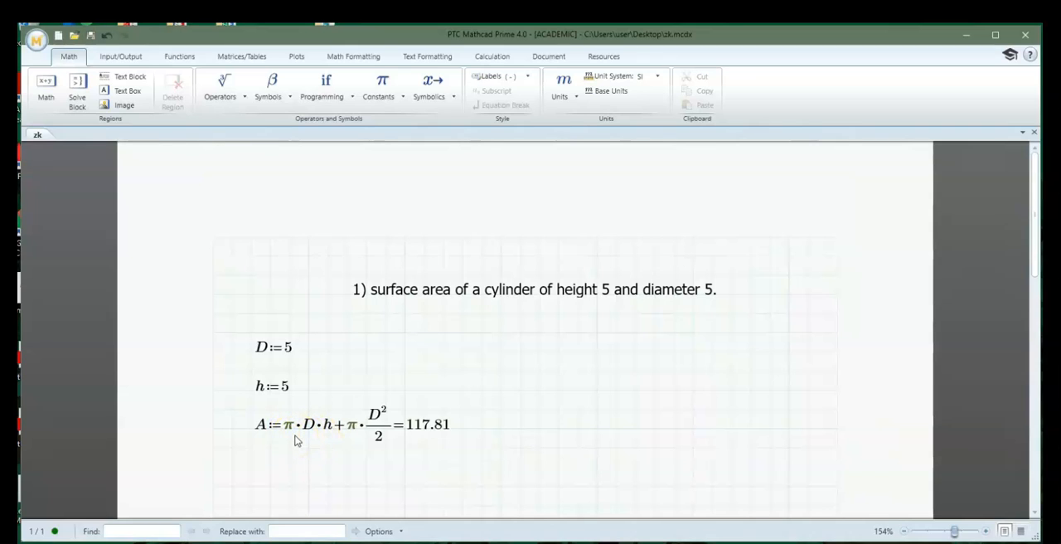
Add the unit m to the values of the diameter D and the height h
{"action": "left_click", "coordinate": [293, 352]}
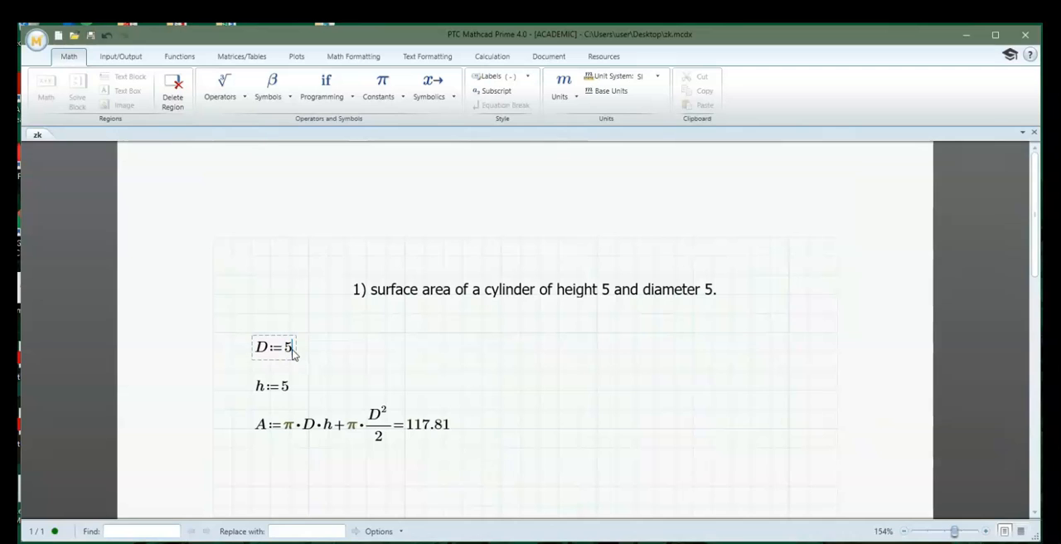
{"action": "type", "text": "m"}
{"action": "left_click", "coordinate": [288, 386]}
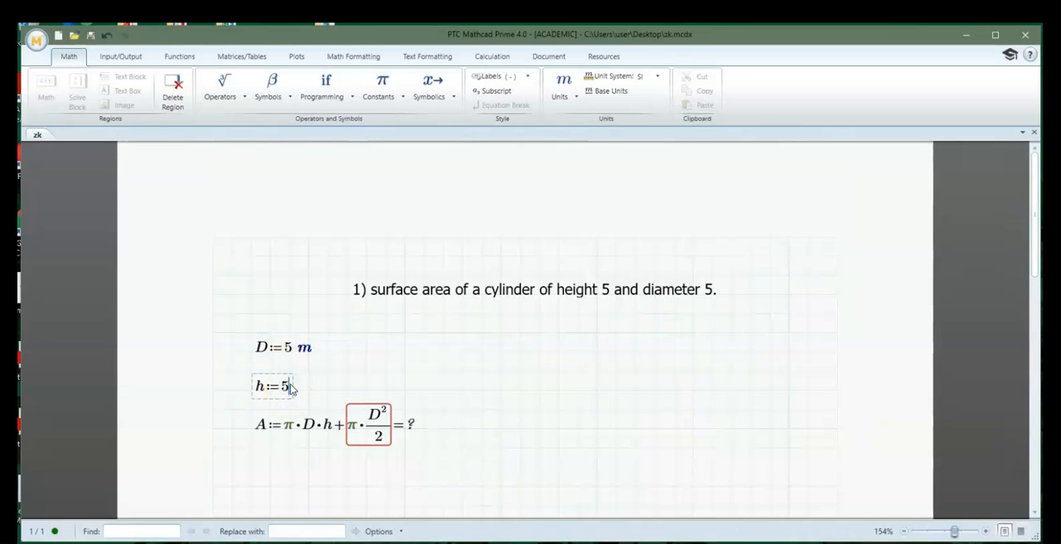
{"action": "type", "text": "m"}
{"action": "key", "text": "Return"}
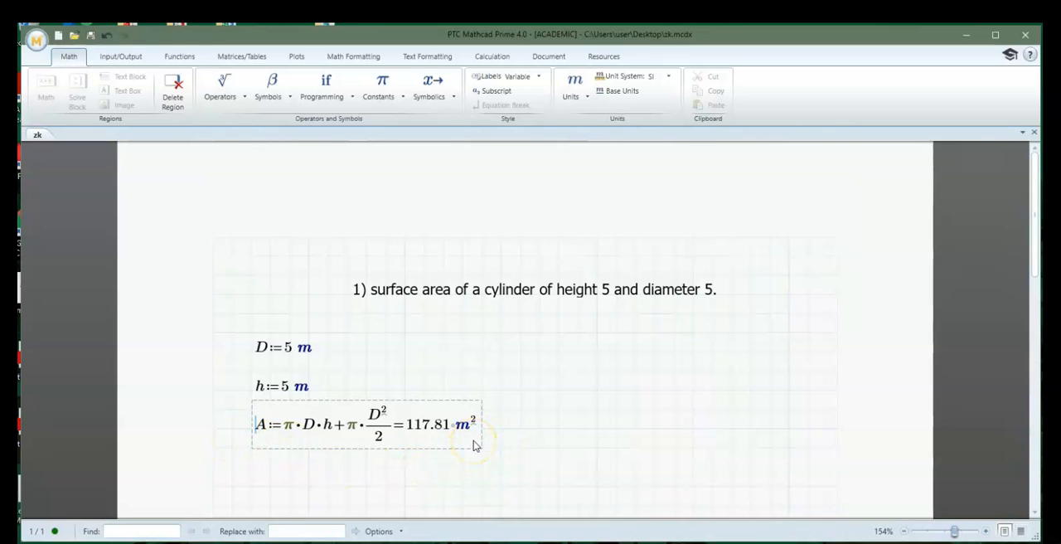
{"action": "left_click", "coordinate": [521, 452]}
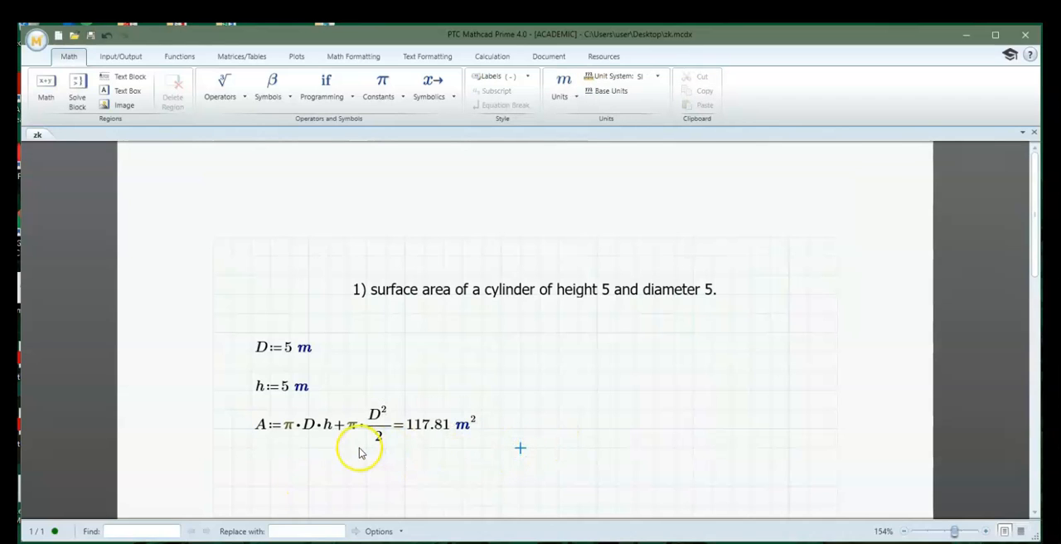
Renumber the problem text to 2) and replace "surface area" with "Volume"
{"action": "left_click", "coordinate": [359, 289]}
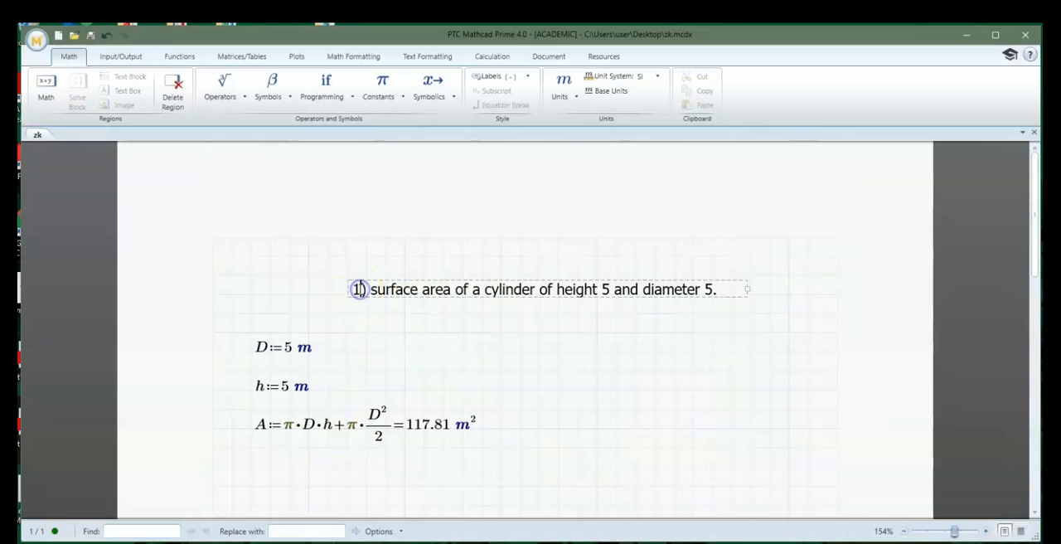
{"action": "key", "text": "BackSpace"}
{"action": "type", "text": "2"}
{"action": "left_click", "coordinate": [408, 283]}
{"action": "left_click_drag", "start_coordinate": [372, 291], "coordinate": [452, 287]}
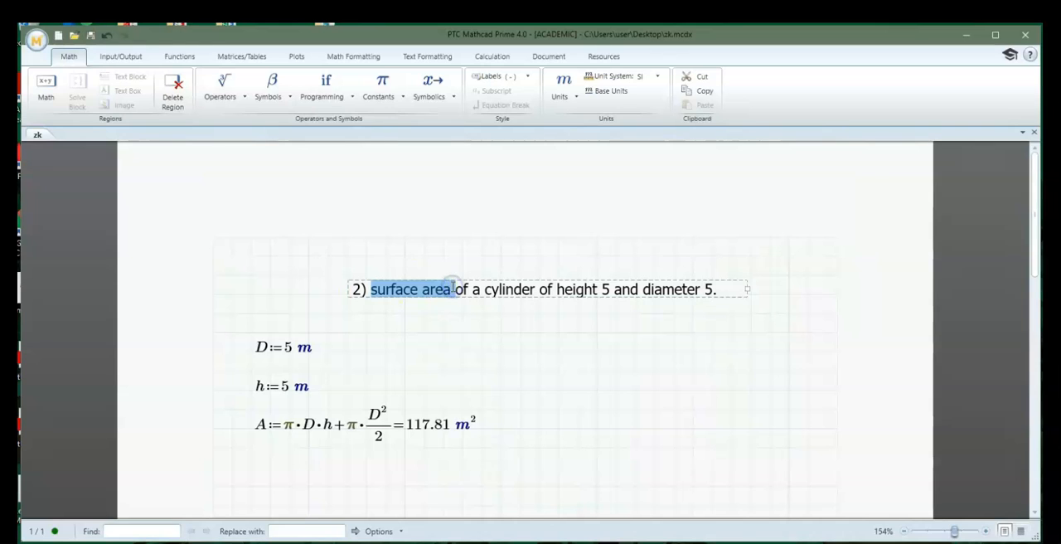
{"action": "type", "text": "Volume"}
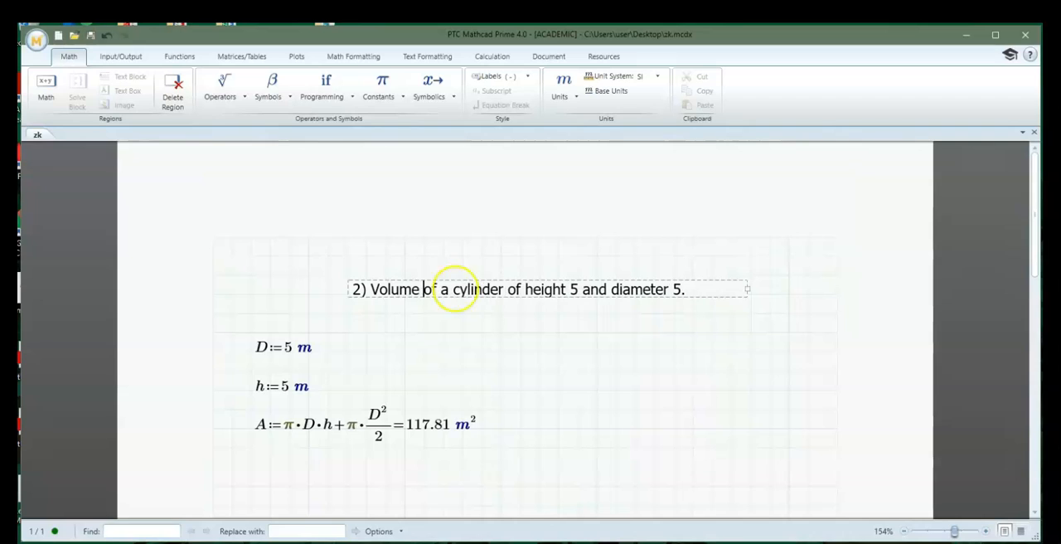
Change the height in the problem text to 3ft and the diameter to 25in
{"action": "double_click", "coordinate": [575, 288]}
{"action": "type", "text": "3"}
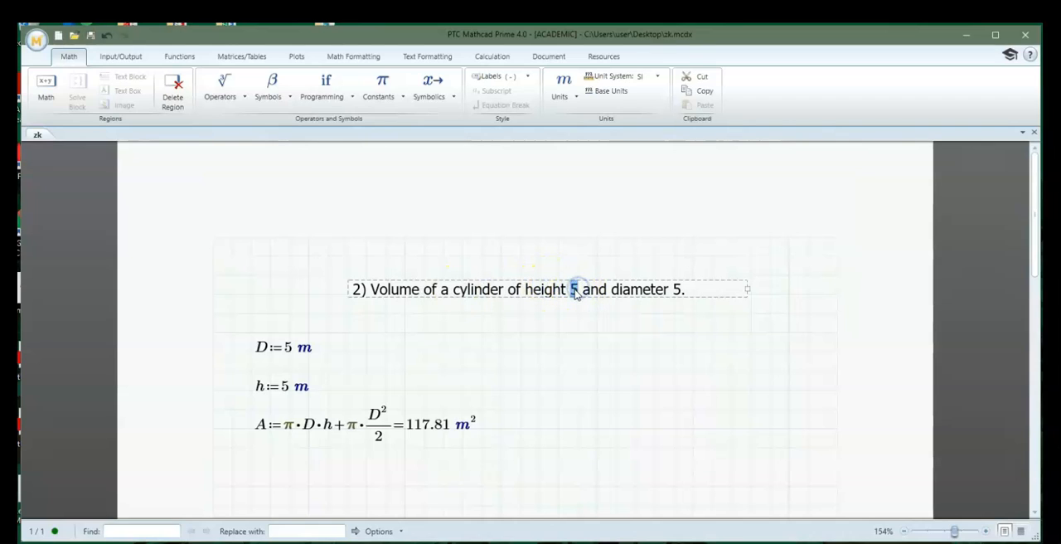
{"action": "type", "text": "ft"}
{"action": "left_click", "coordinate": [733, 302]}
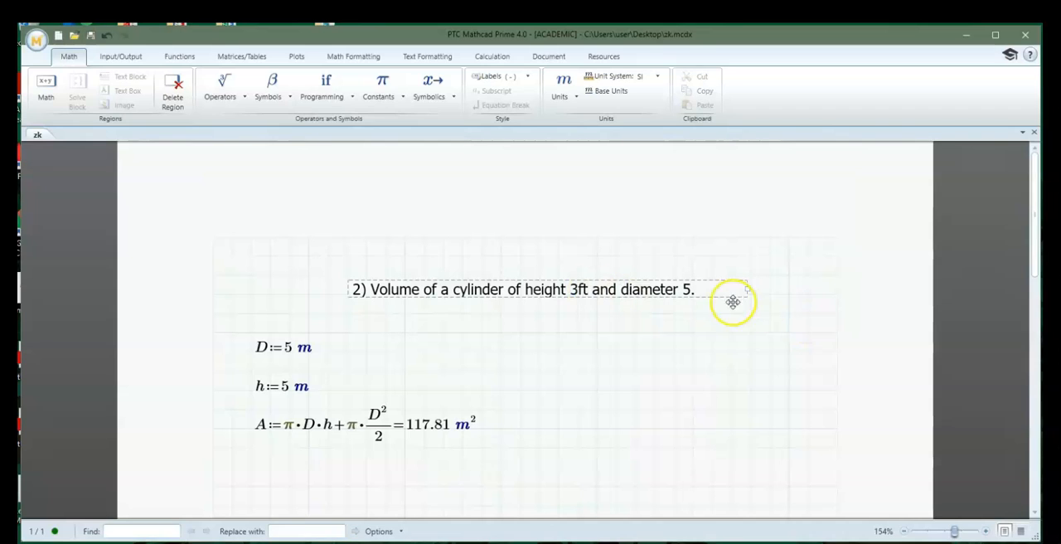
{"action": "double_click", "coordinate": [687, 288]}
{"action": "type", "text": "25in."}
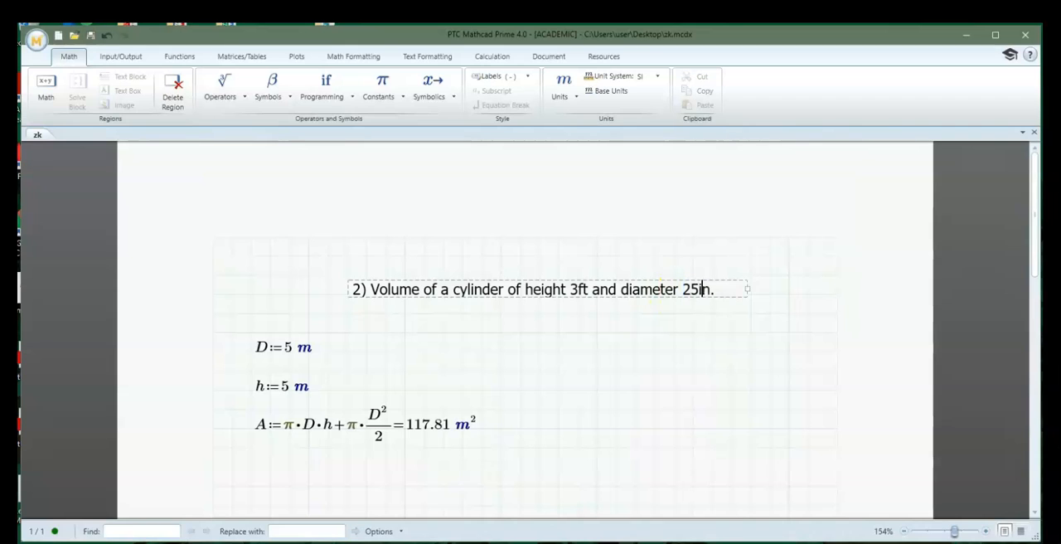
Set the diameter definition D to 25 in
{"action": "left_click", "coordinate": [306, 347]}
{"action": "left_click", "coordinate": [296, 347]}
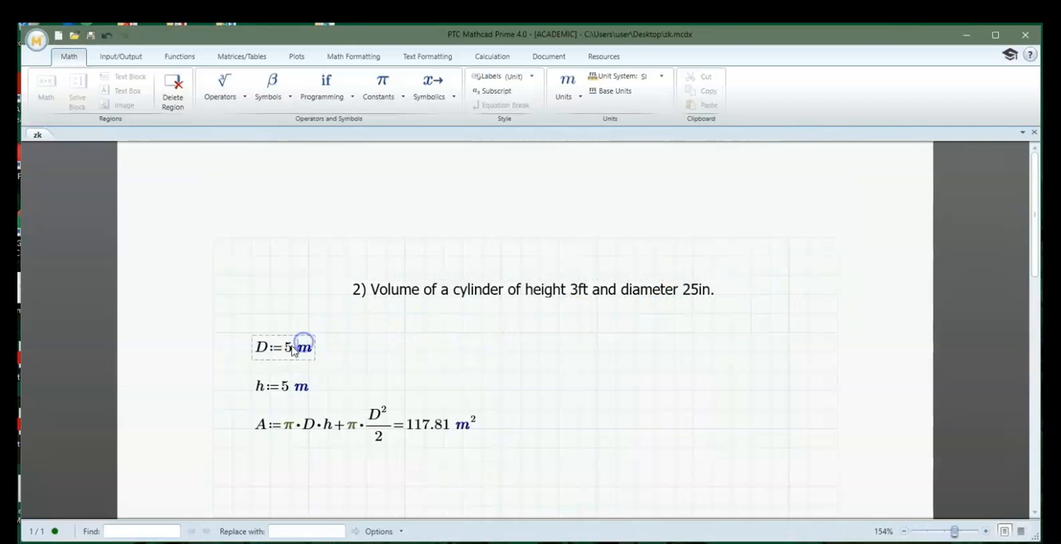
{"action": "double_click", "coordinate": [295, 348]}
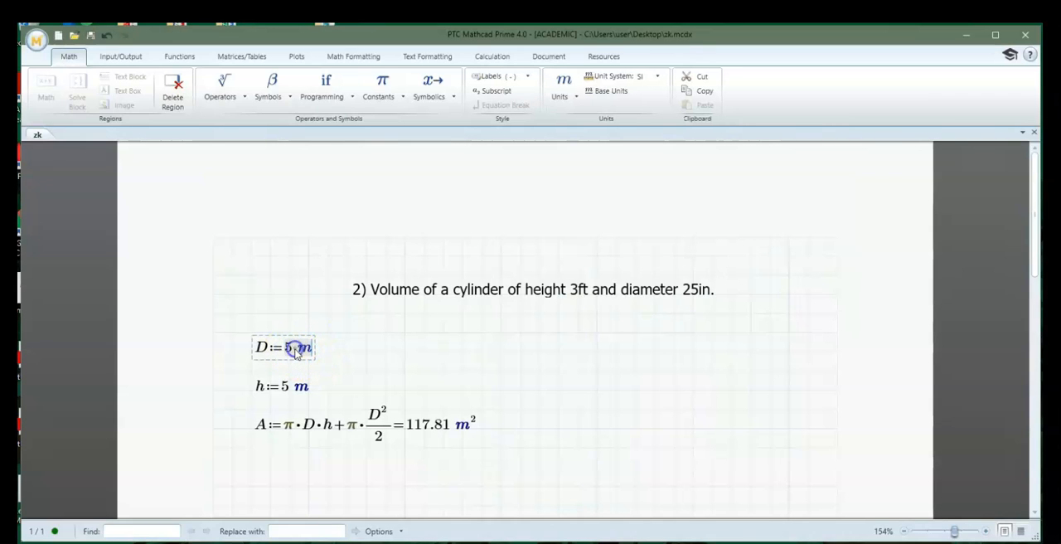
{"action": "type", "text": "25·in"}
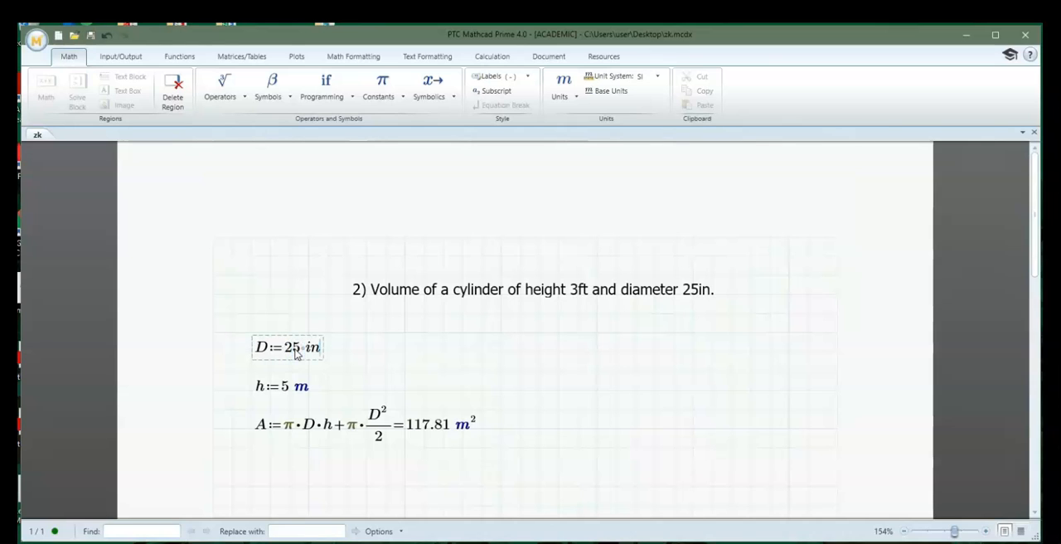
{"action": "key", "text": "Return"}
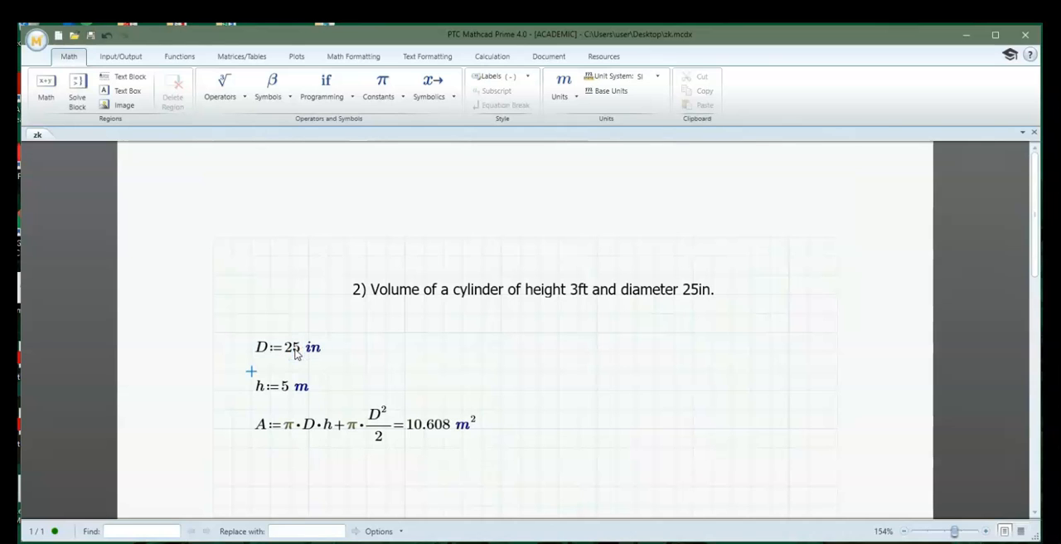
Set the height definition h to 3 ft
{"action": "left_click", "coordinate": [300, 395]}
{"action": "left_click", "coordinate": [282, 388]}
{"action": "left_click", "coordinate": [305, 388]}
{"action": "left_click", "coordinate": [309, 389]}
{"action": "key", "text": "BackSpace"}
{"action": "key", "text": "BackSpace"}
{"action": "type", "text": "3 ft"}
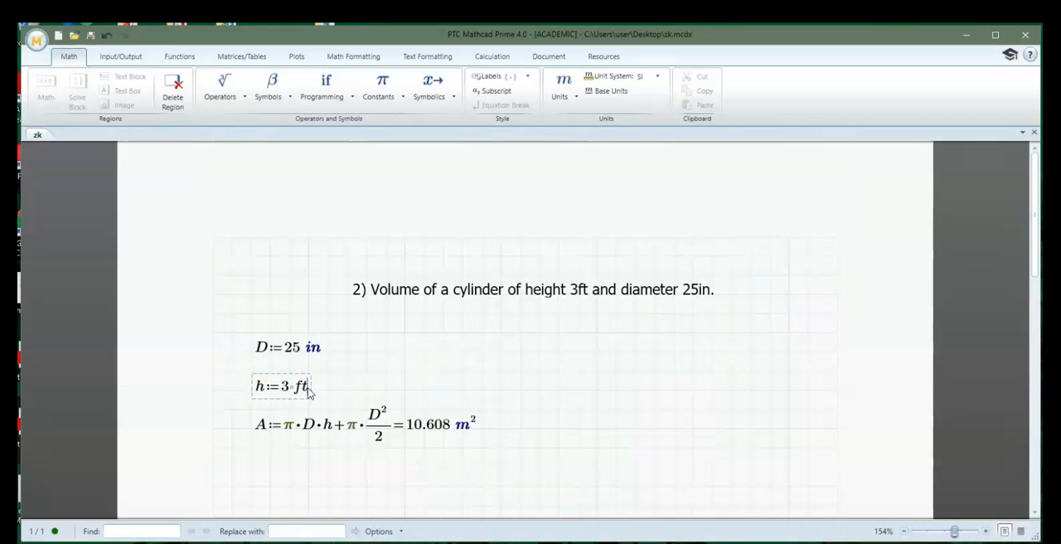
{"action": "key", "text": "Return"}
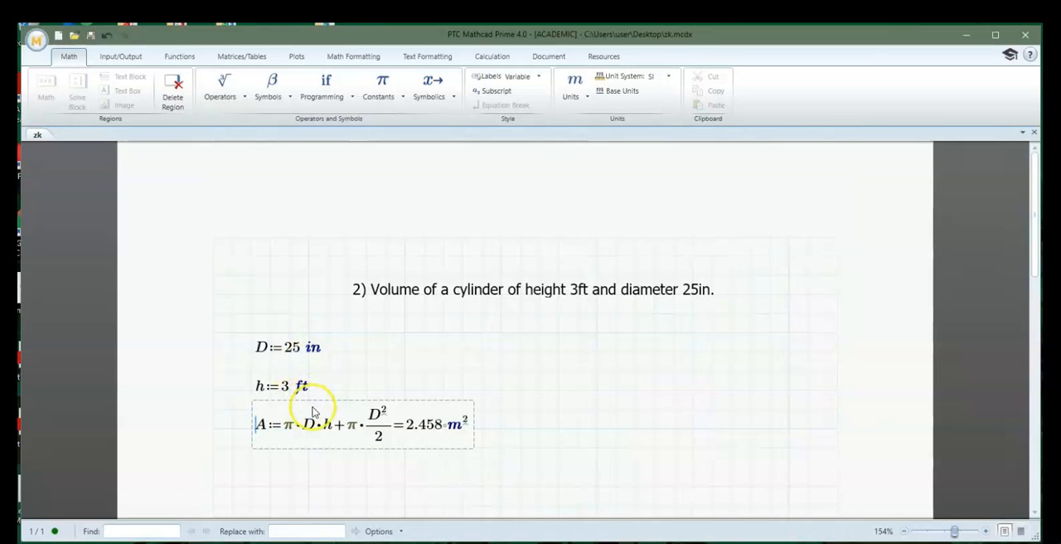
Delete the surface area equation A from the worksheet
{"action": "left_click", "coordinate": [344, 426]}
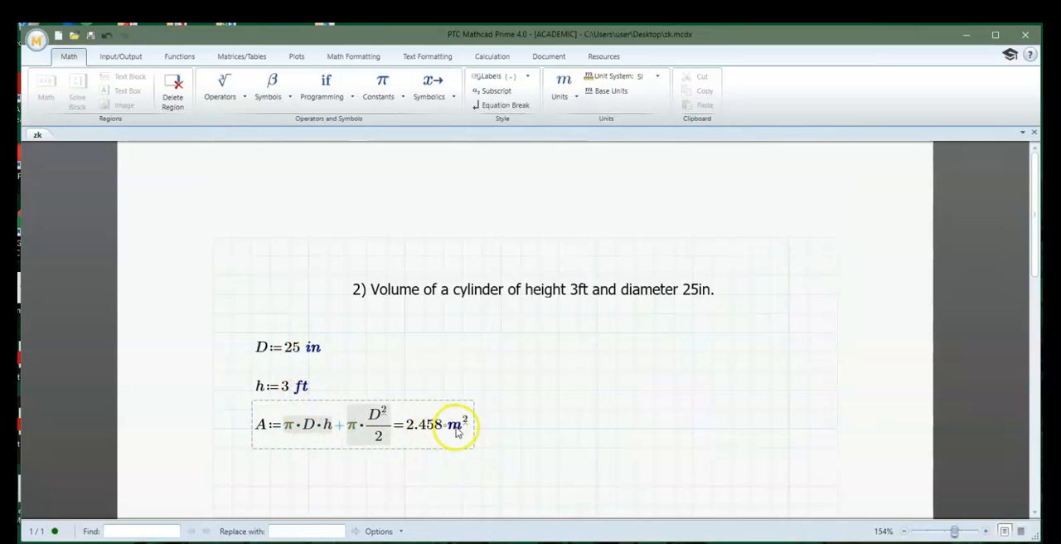
{"action": "left_click_drag", "start_coordinate": [531, 443], "coordinate": [421, 461]}
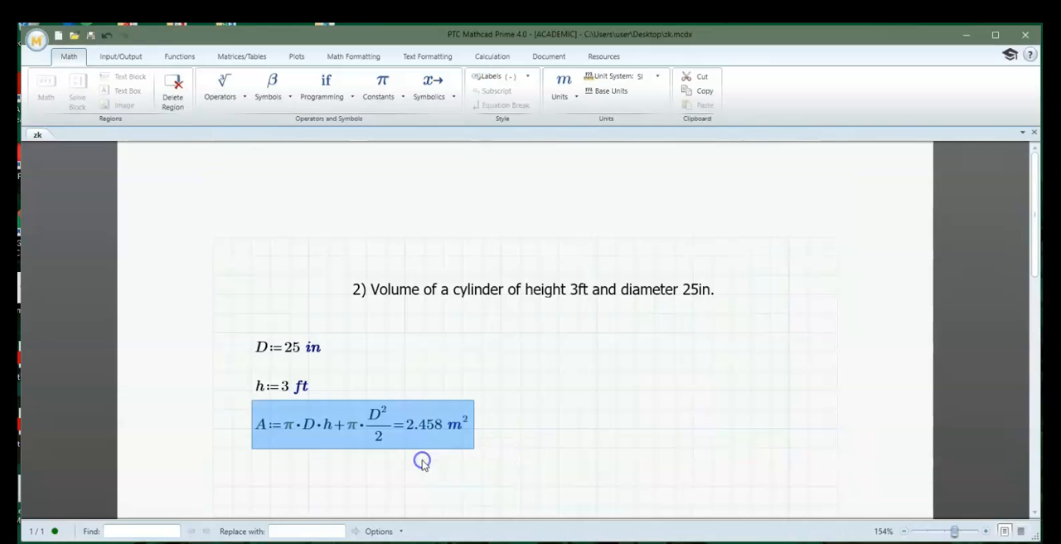
{"action": "key", "text": "Delete"}
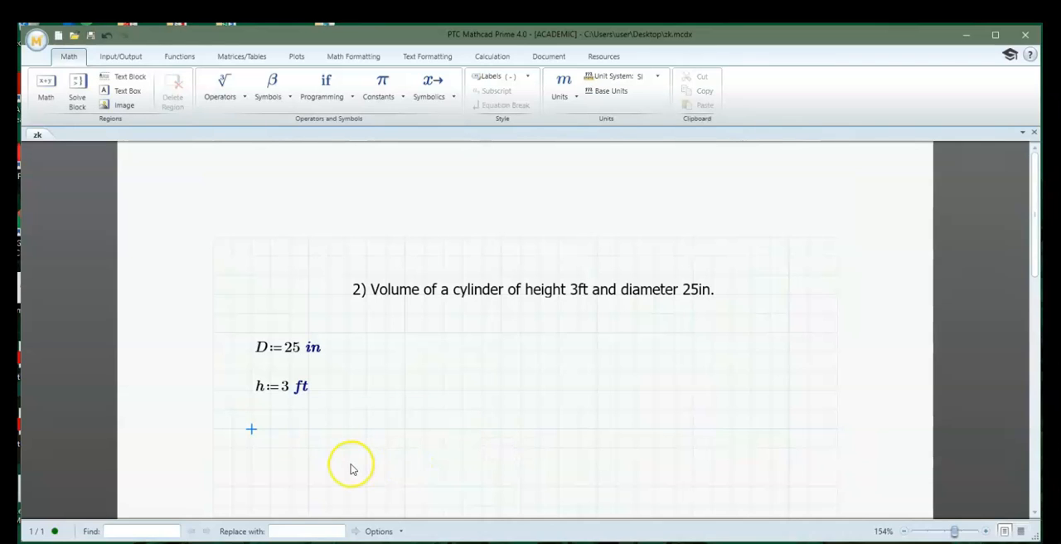
Start the volume formula below the height as V:=π·D²
{"action": "type", "text": "V:="}
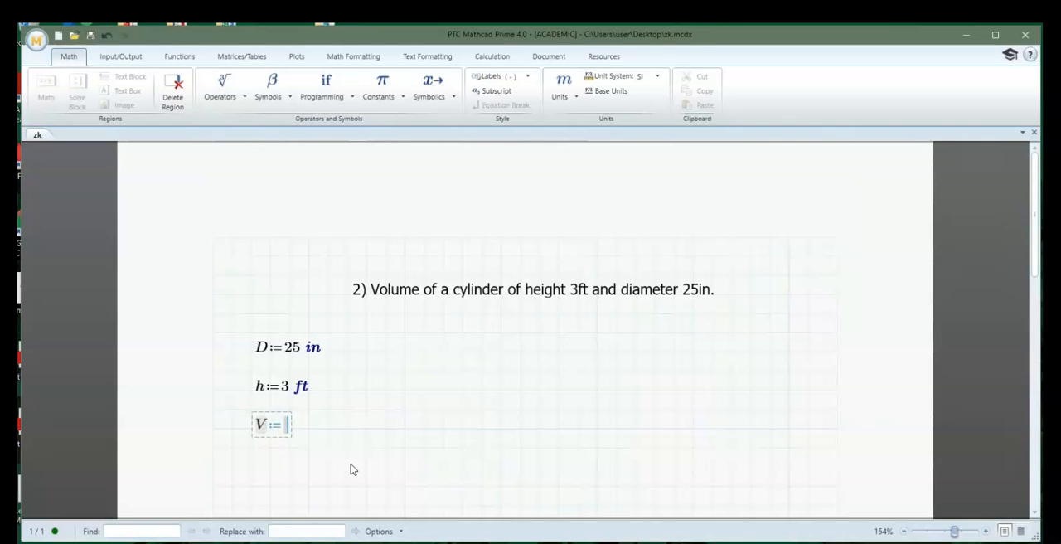
{"action": "type", "text": "p"}
{"action": "key", "text": "ctrl+g"}
{"action": "type", "text": "*"}
{"action": "type", "text": "D"}
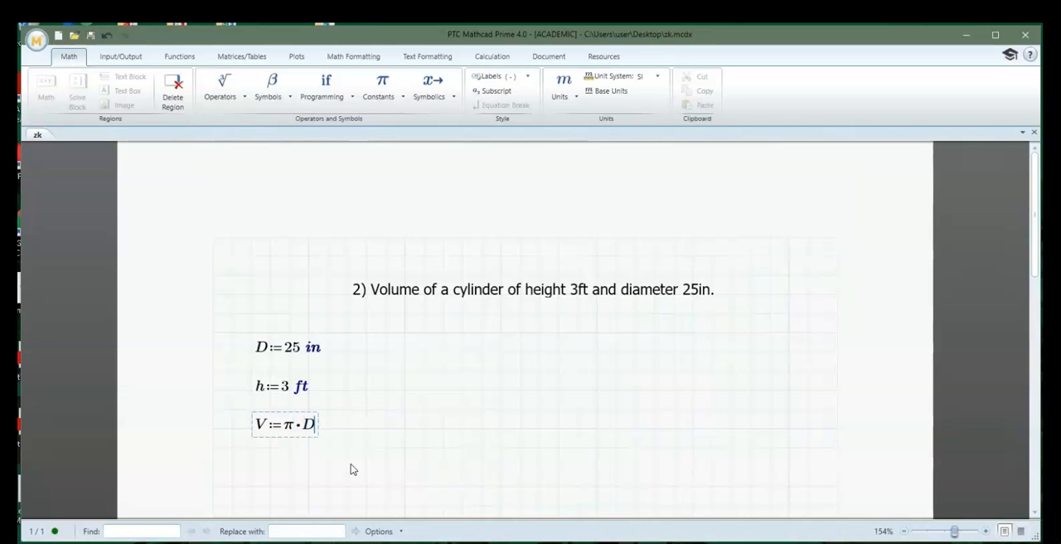
{"action": "type", "text": "2"}
{"action": "type", "text": "*h"}
{"action": "key", "text": "BackSpace"}
{"action": "key", "text": "BackSpace"}
{"action": "key", "text": "Right"}
Complete the volume formula with the factor h/4 and evaluate V
{"action": "type", "text": "*"}
{"action": "type", "text": "h"}
{"action": "type", "text": "/"}
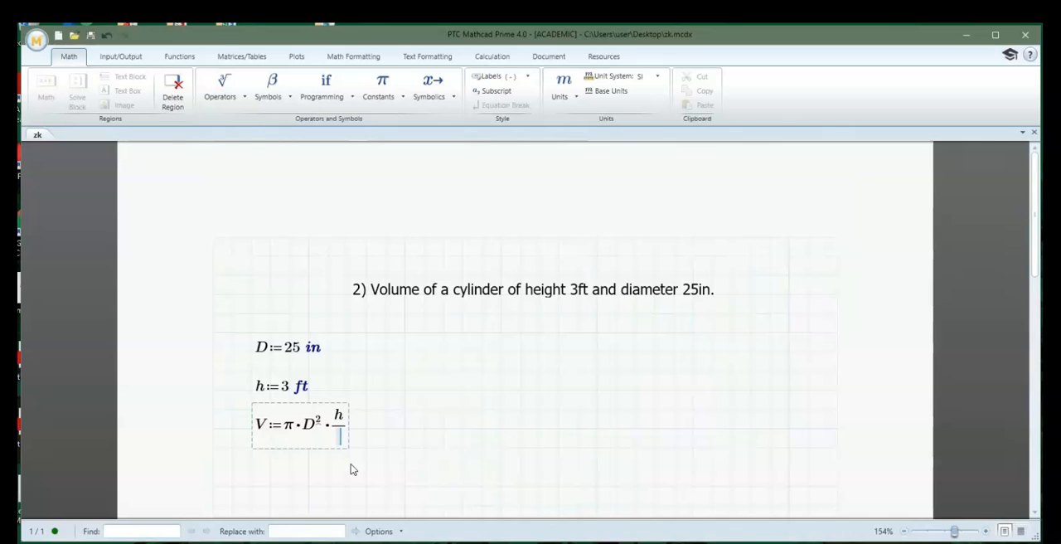
{"action": "type", "text": "4=289.583·L"}
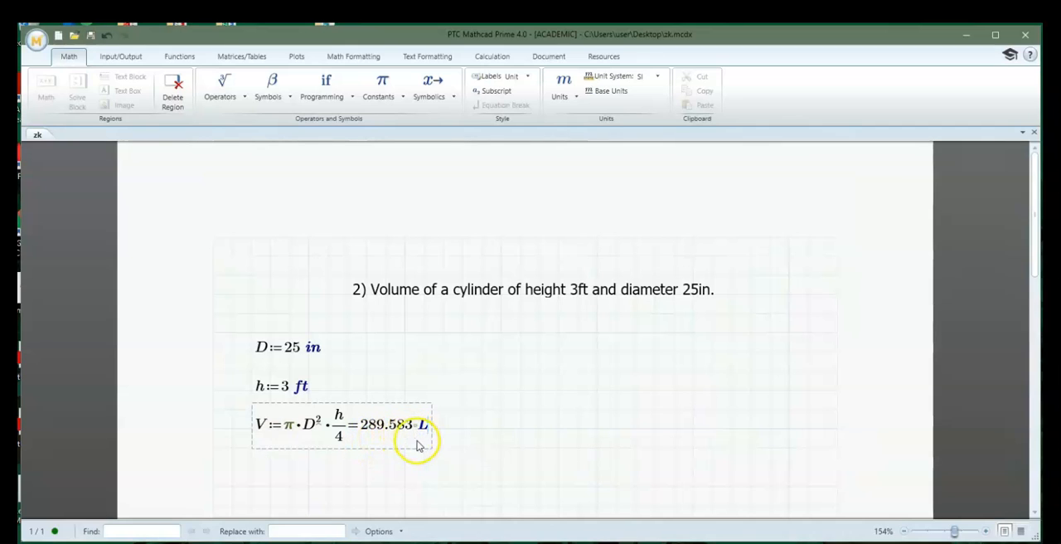
{"action": "left_click", "coordinate": [481, 427]}
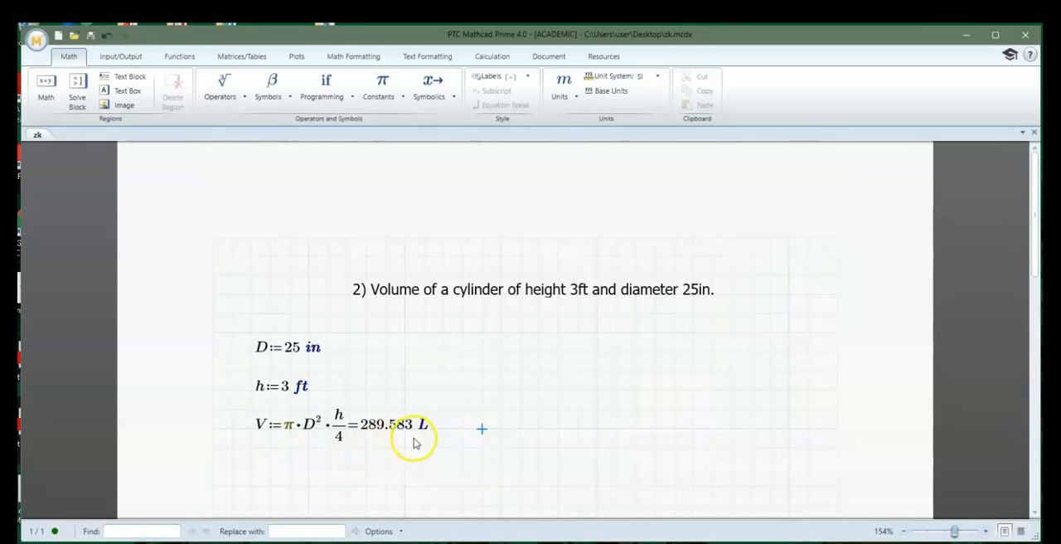
Define the density as ρ:=0.8 gm/cm³ beside the volume formula
{"action": "left_click", "coordinate": [522, 433]}
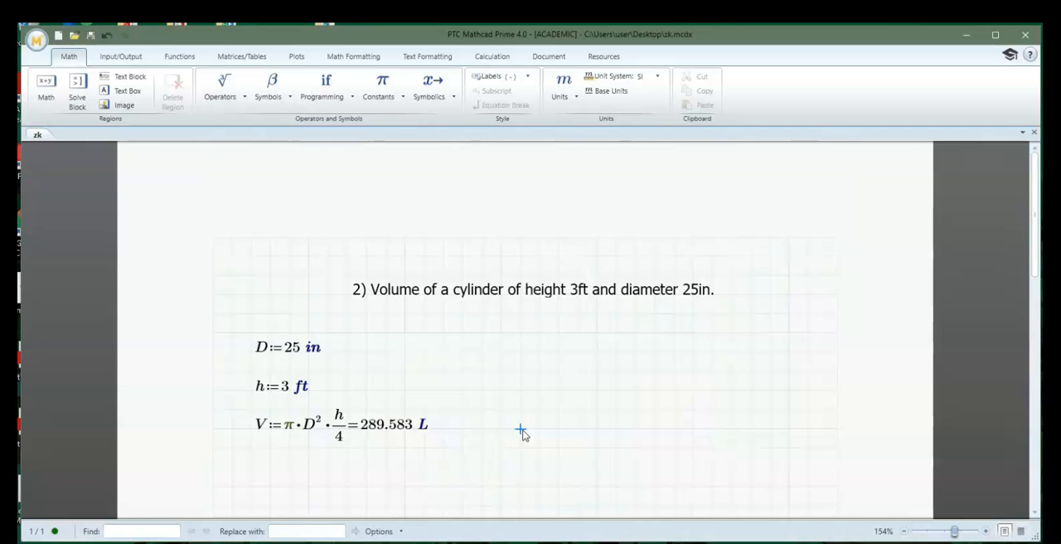
{"action": "type", "text": "r"}
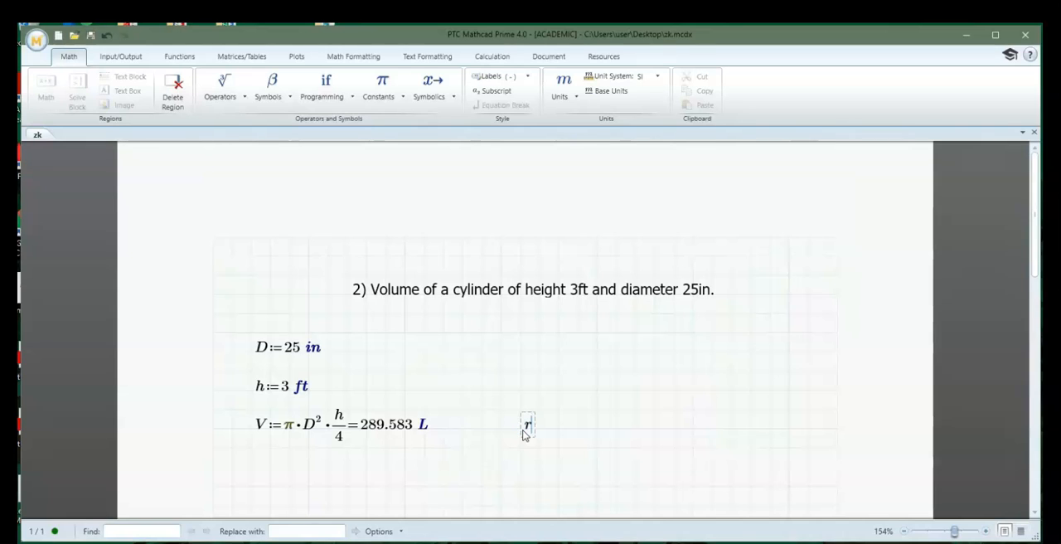
{"action": "key", "text": "ctrl+g"}
{"action": "type", "text": ":=0"}
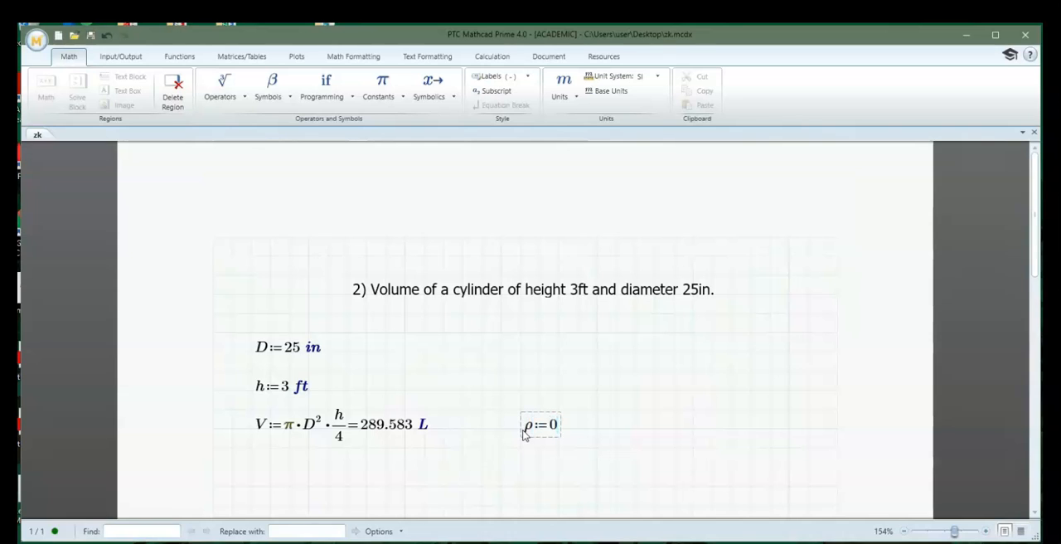
{"action": "type", "text": ".8·gm/"}
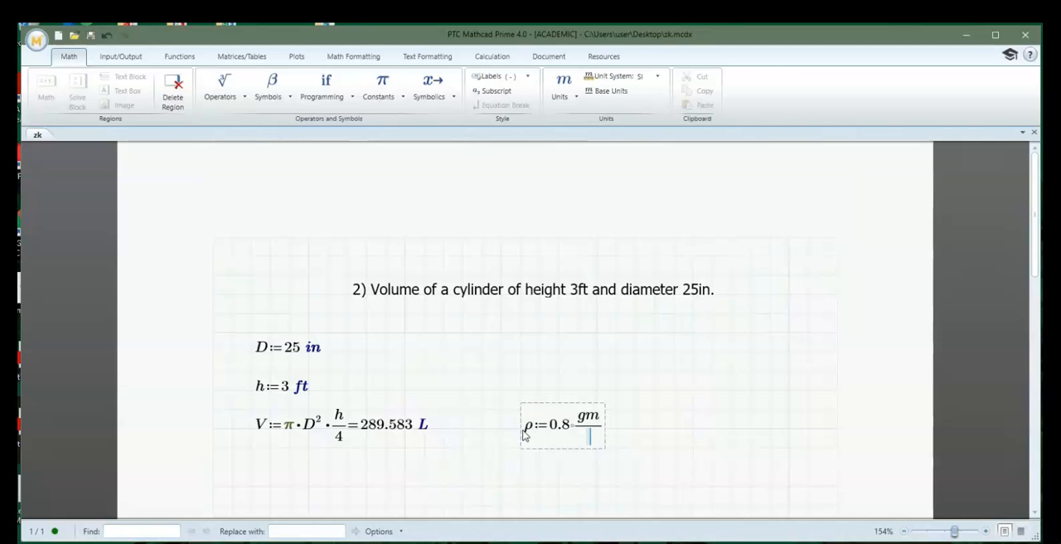
{"action": "type", "text": "cm^3"}
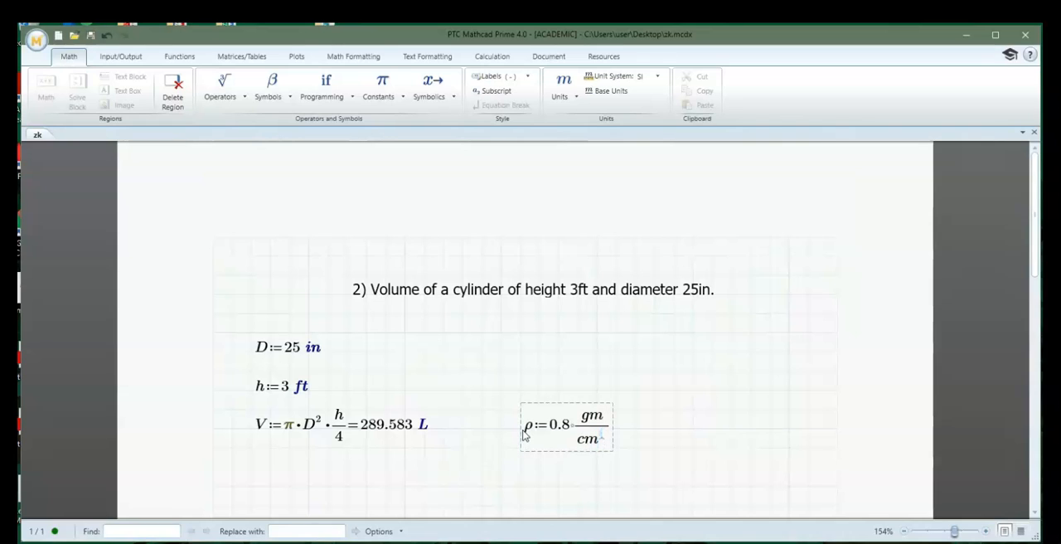
{"action": "key", "text": "Return"}
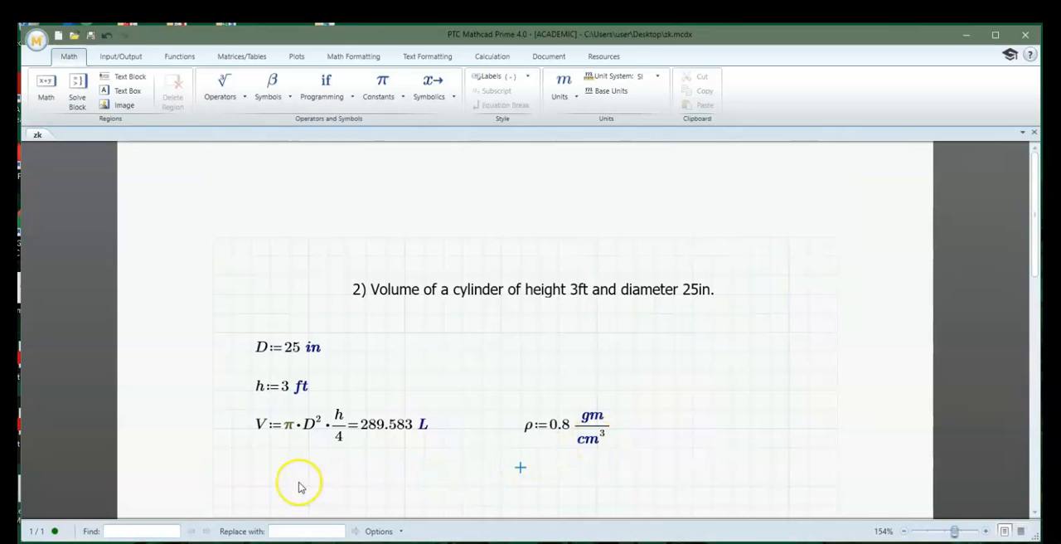
Define the mass as m:=ρ·V below the volume formula and evaluate it
{"action": "left_click", "coordinate": [272, 489]}
{"action": "type", "text": "m:="}
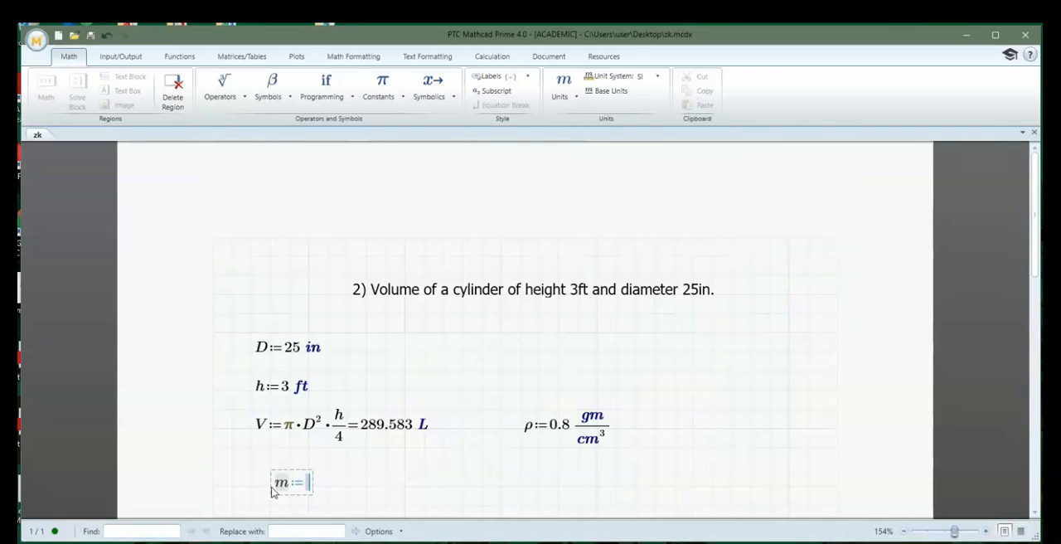
{"action": "type", "text": "r"}
{"action": "key", "text": "ctrl+g"}
{"action": "type", "text": "*"}
{"action": "type", "text": "V"}
{"action": "type", "text": "=231.667·kg"}
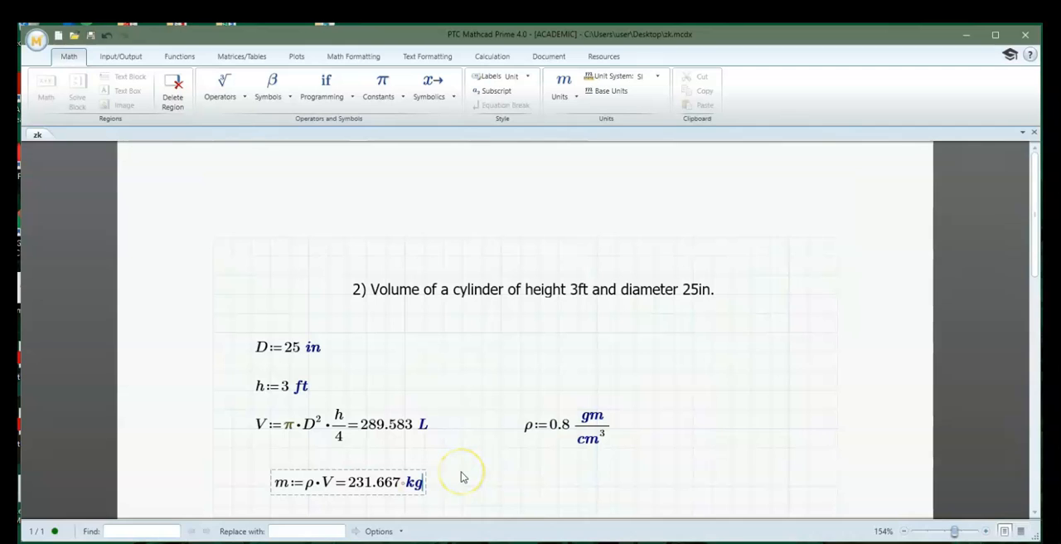
{"action": "left_click", "coordinate": [499, 486]}
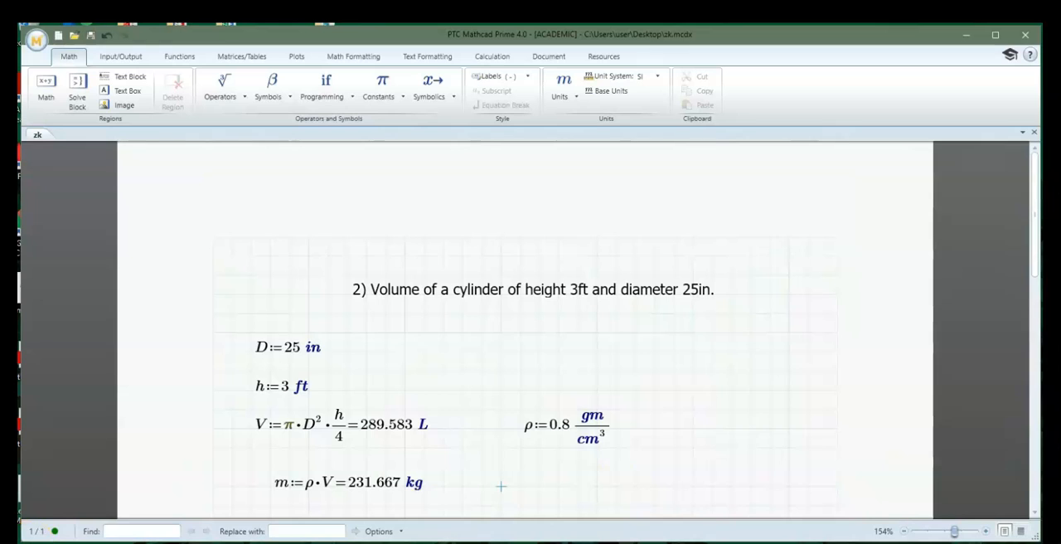
Set the unit of the evaluated mass result to lb
{"action": "scroll", "coordinate": [647, 490], "scroll_direction": "down", "scroll_amount": 1}
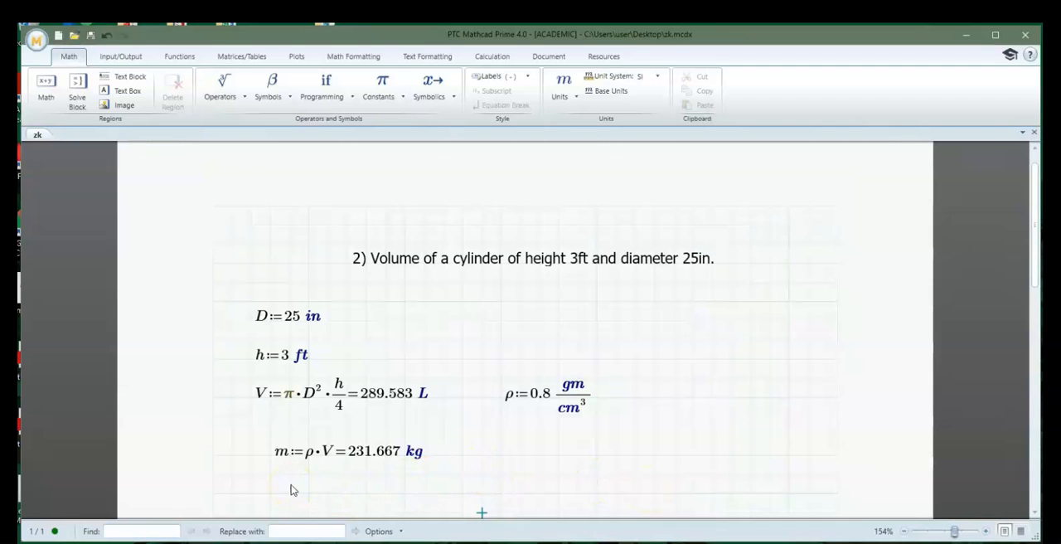
{"action": "left_click", "coordinate": [419, 452]}
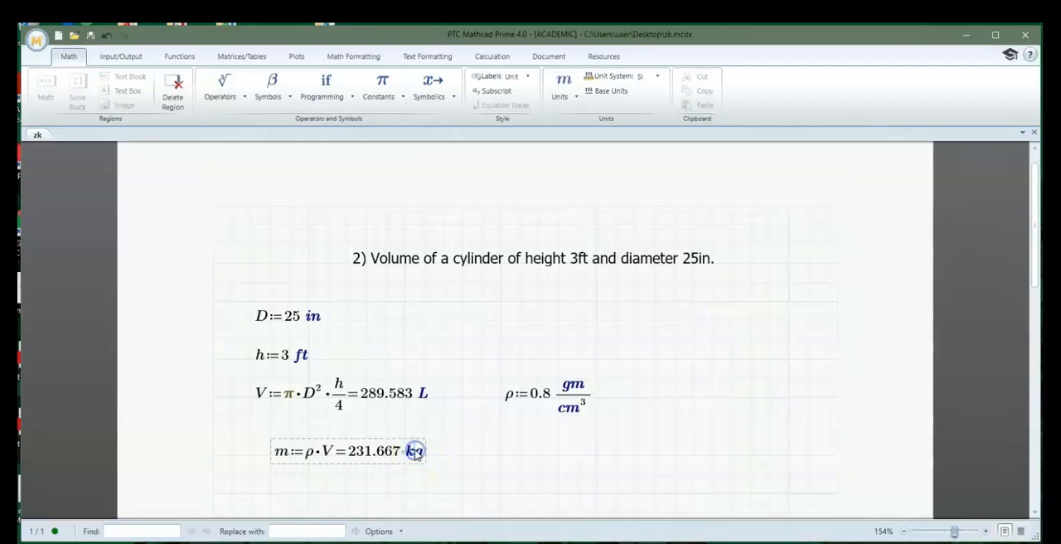
{"action": "double_click", "coordinate": [414, 454]}
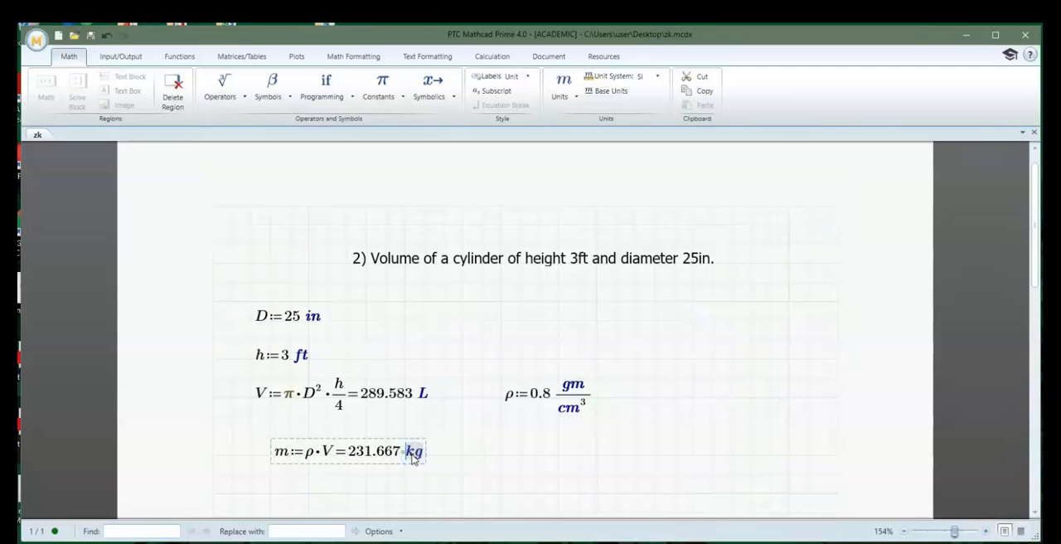
{"action": "type", "text": "lb"}
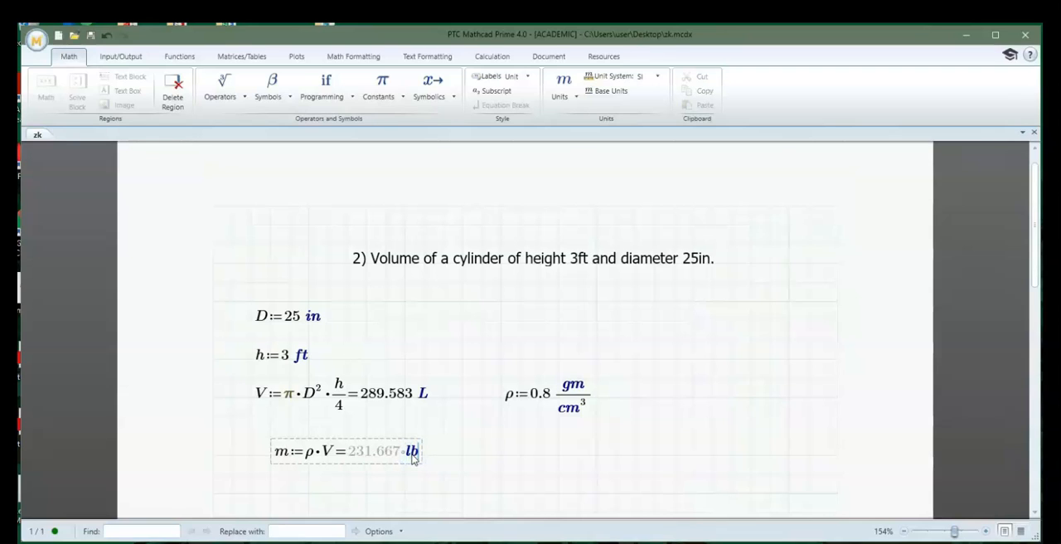
{"action": "key", "text": "Return"}
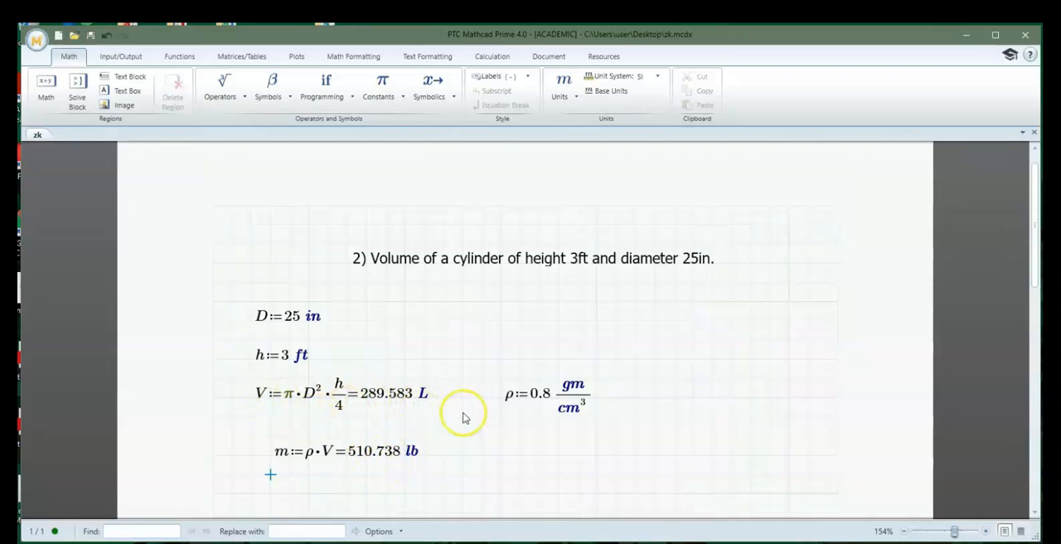
Set the unit of the evaluated volume result to gal
{"action": "left_click", "coordinate": [423, 396]}
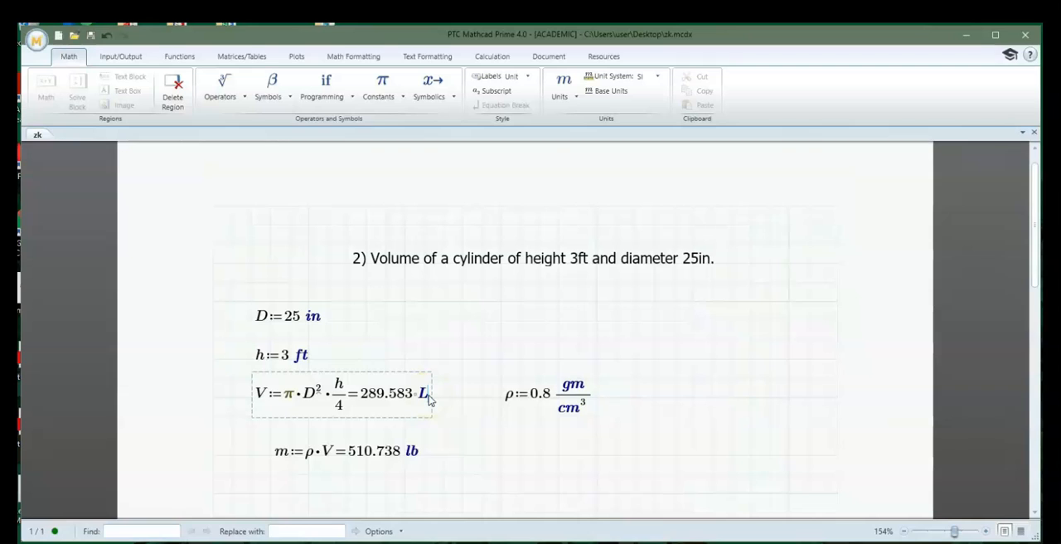
{"action": "key", "text": "BackSpace"}
{"action": "type", "text": "ga"}
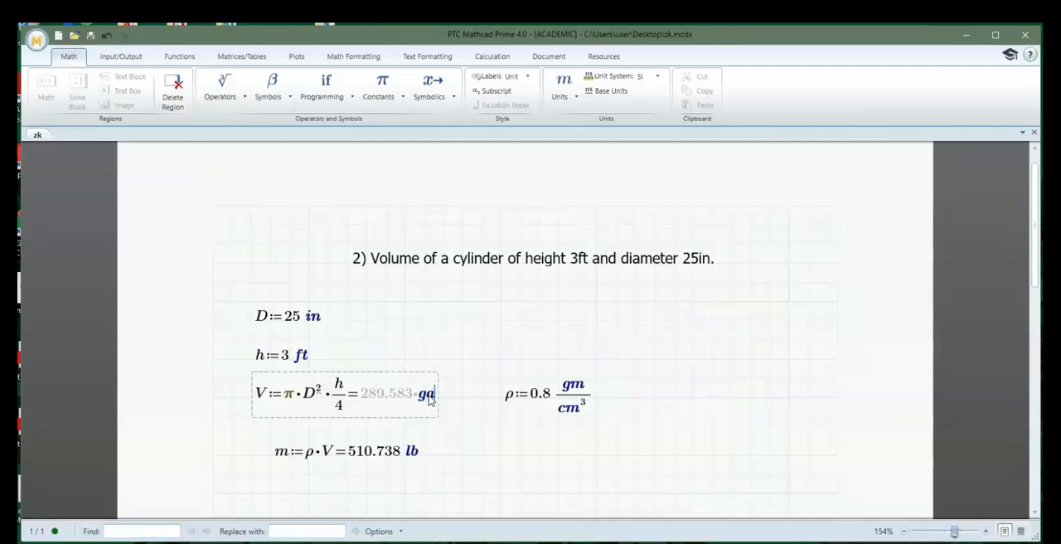
{"action": "type", "text": "l"}
{"action": "key", "text": "Return"}
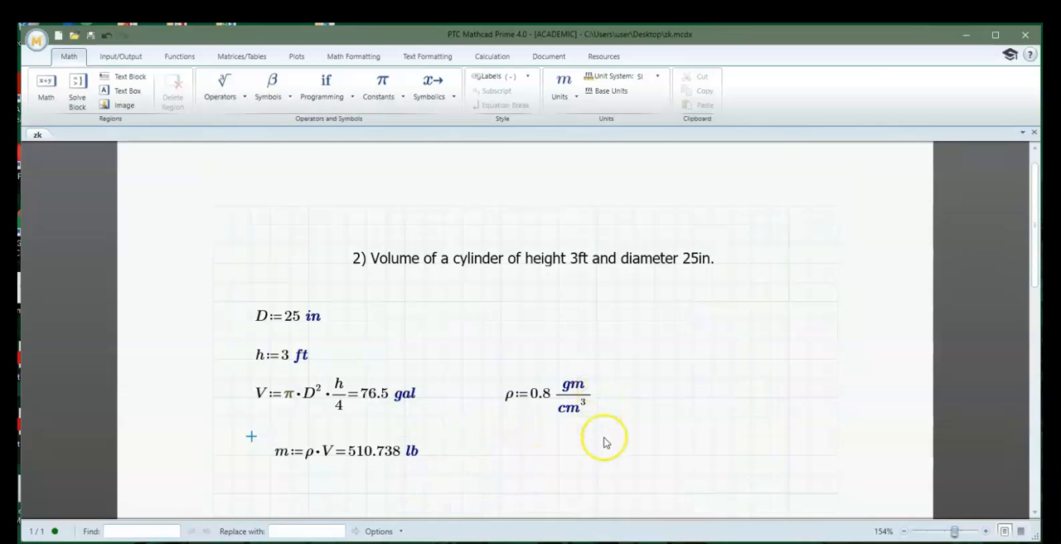
Move the density definition below the mass equation and inspect the variable ρ in that equation
{"action": "left_click_drag", "start_coordinate": [519, 356], "coordinate": [659, 434]}
{"action": "left_click_drag", "start_coordinate": [552, 422], "coordinate": [506, 520]}
{"action": "scroll", "coordinate": [394, 393], "scroll_direction": "down", "scroll_amount": 2}
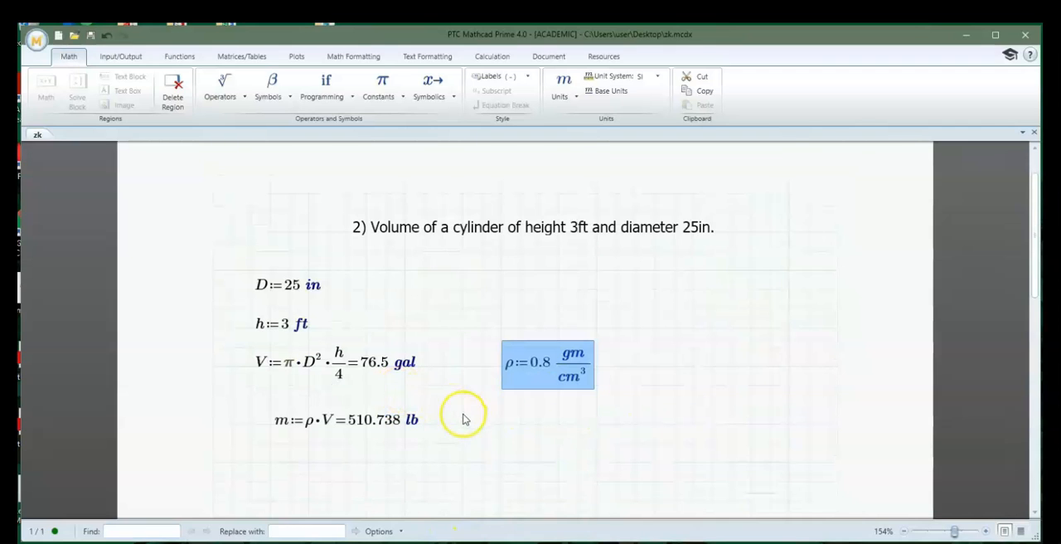
{"action": "left_click_drag", "start_coordinate": [531, 366], "coordinate": [308, 479]}
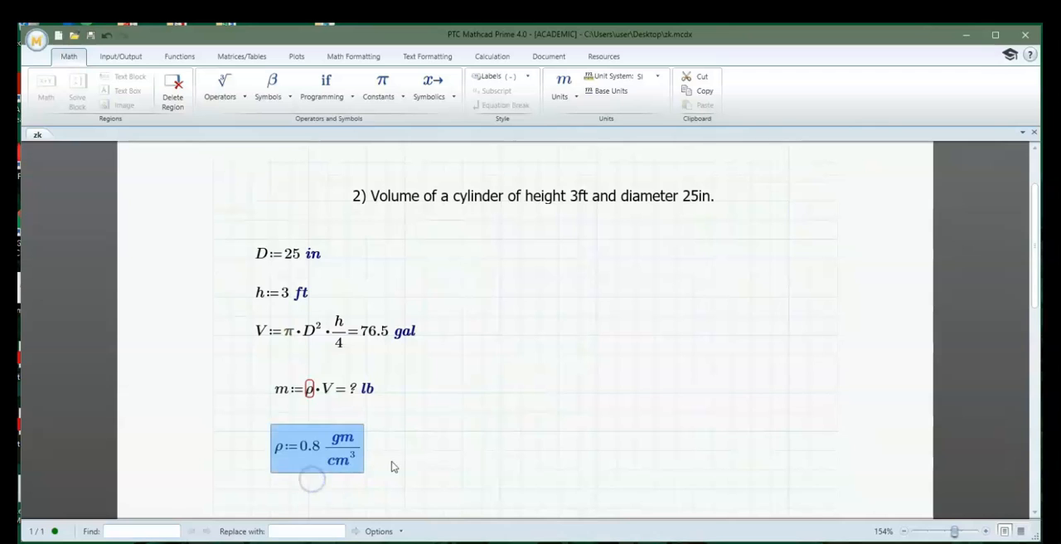
{"action": "left_click", "coordinate": [311, 397]}
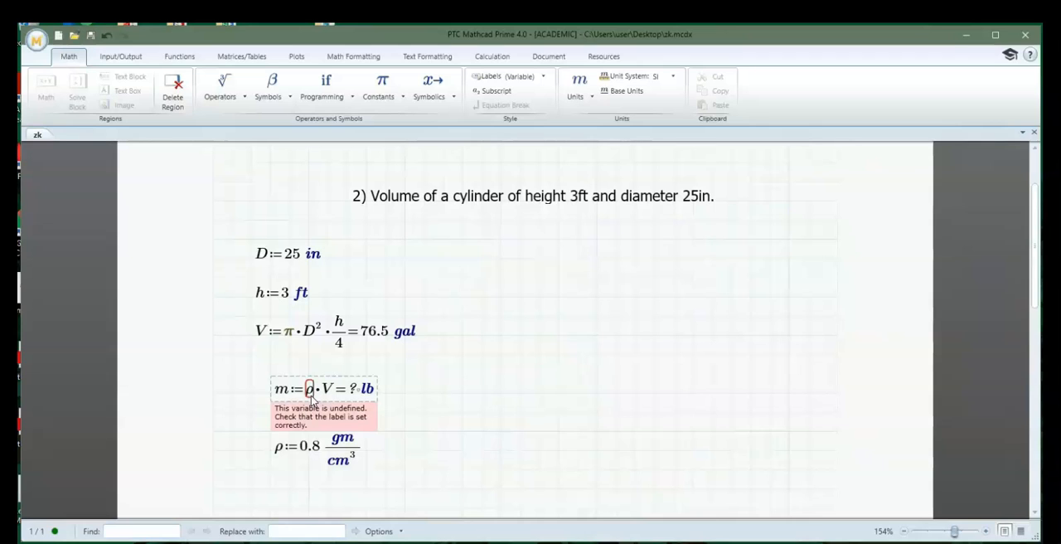
{"action": "left_click", "coordinate": [464, 468]}
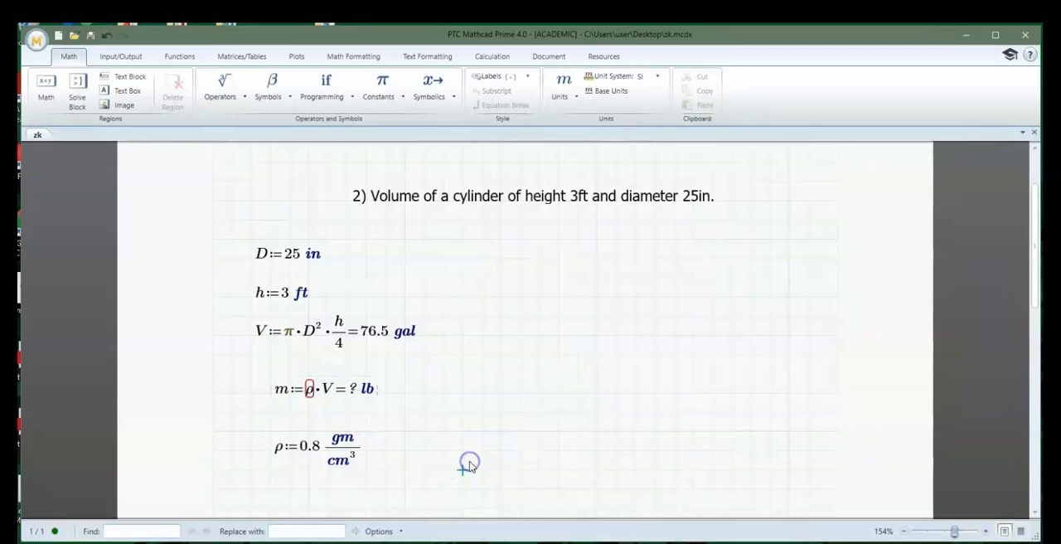
Move the density definition back beside the volume formula, above the mass equation, and recalculate the mass in lb
{"action": "left_click_drag", "start_coordinate": [238, 414], "coordinate": [579, 365]}
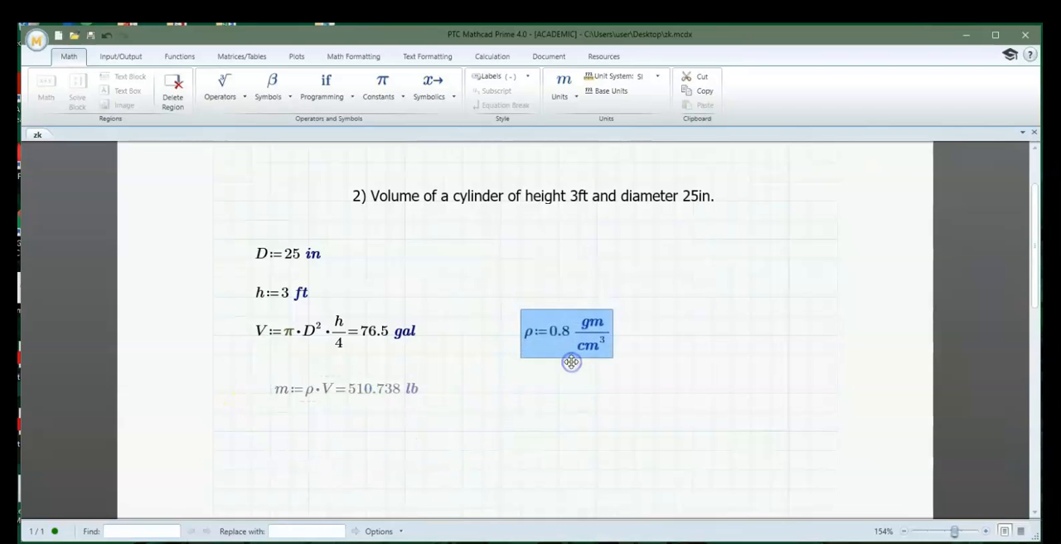
{"action": "left_click", "coordinate": [347, 389]}
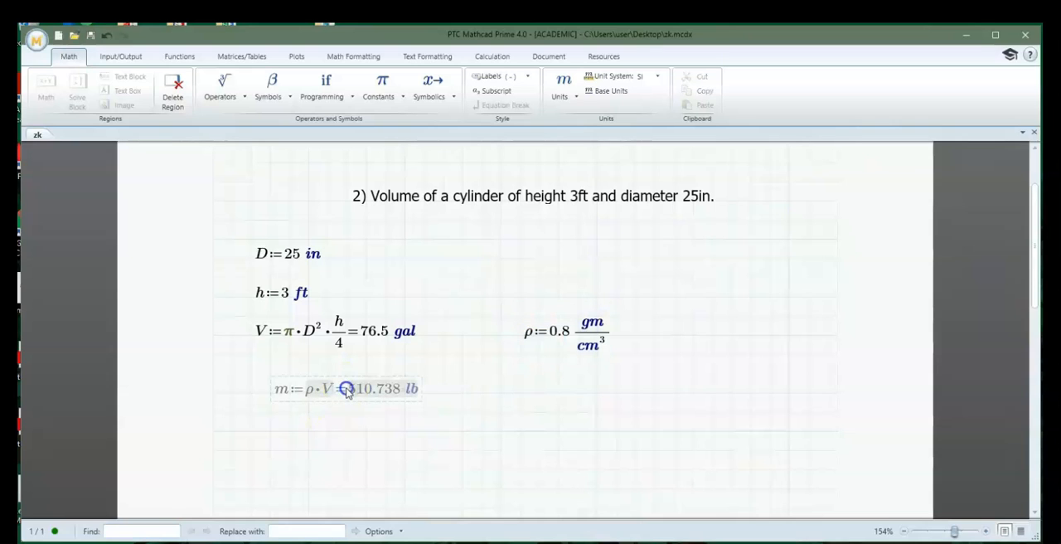
{"action": "left_click", "coordinate": [394, 396]}
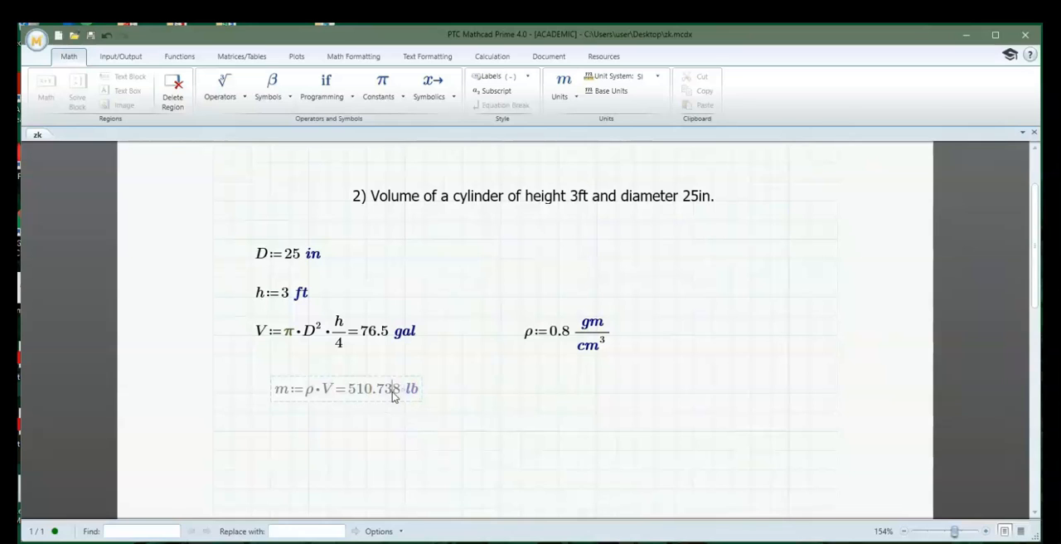
{"action": "key", "text": "Return"}
{"action": "left_click", "coordinate": [393, 393]}
{"action": "left_click", "coordinate": [414, 392]}
{"action": "type", "text": "t"}
{"action": "key", "text": "BackSpace"}
{"action": "key", "text": "Return"}
{"action": "left_click", "coordinate": [424, 431]}
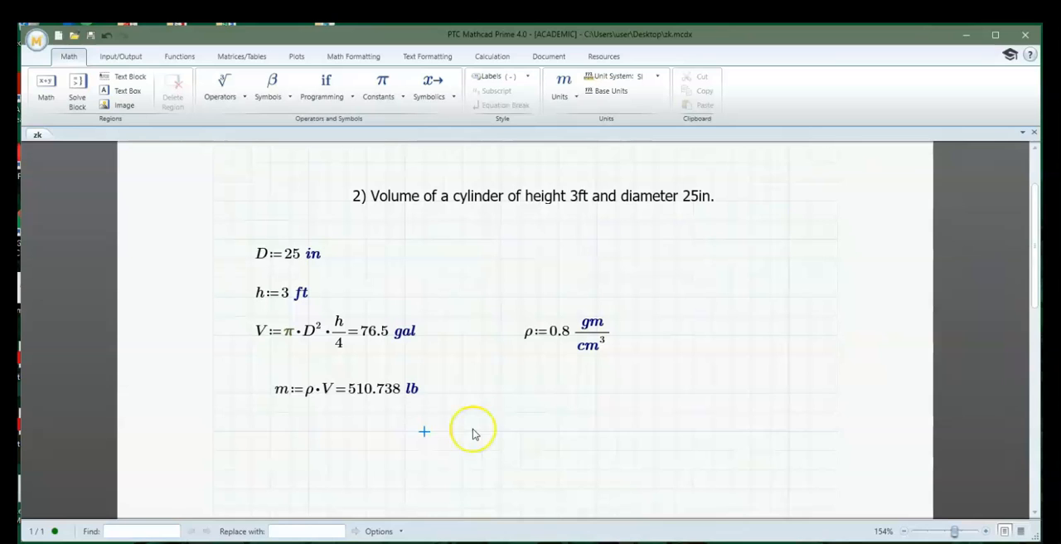
Delete the D, h, V, ρ and m equations of the cylinder example and renumber the heading to 3)
{"action": "left_click_drag", "start_coordinate": [231, 242], "coordinate": [653, 425]}
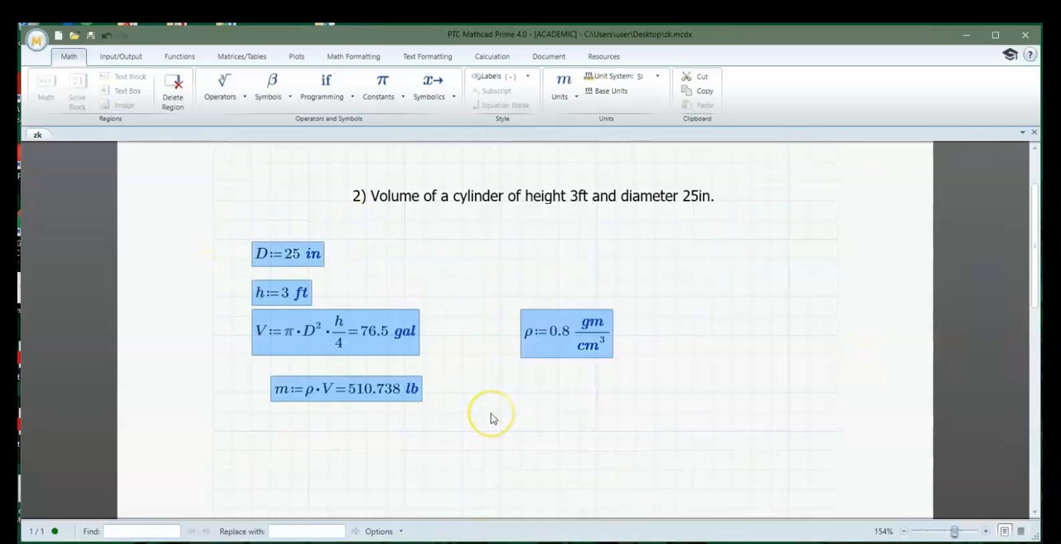
{"action": "key", "text": "Delete"}
{"action": "left_click", "coordinate": [431, 195]}
{"action": "left_click", "coordinate": [362, 196]}
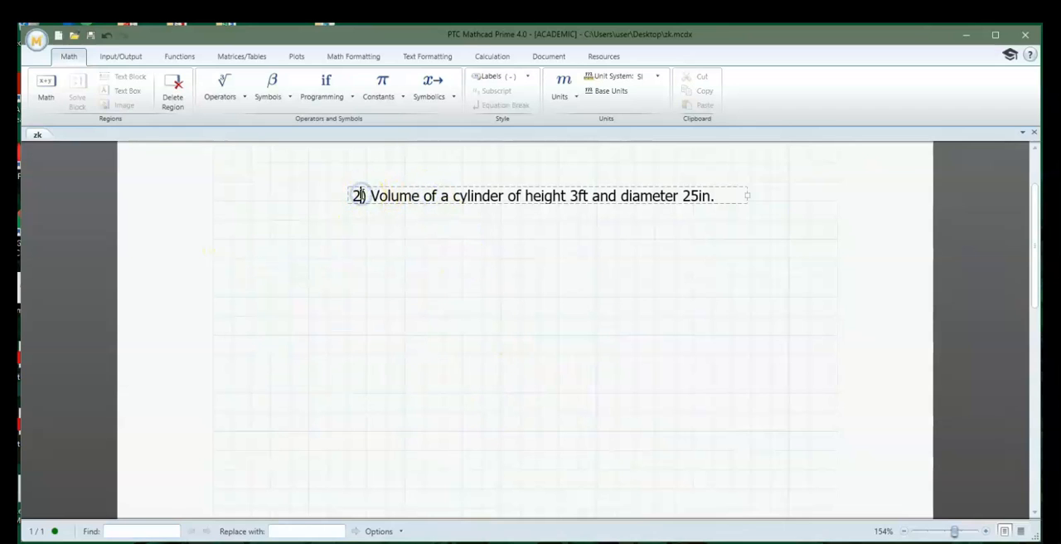
{"action": "key", "text": "BackSpace"}
{"action": "type", "text": "3"}
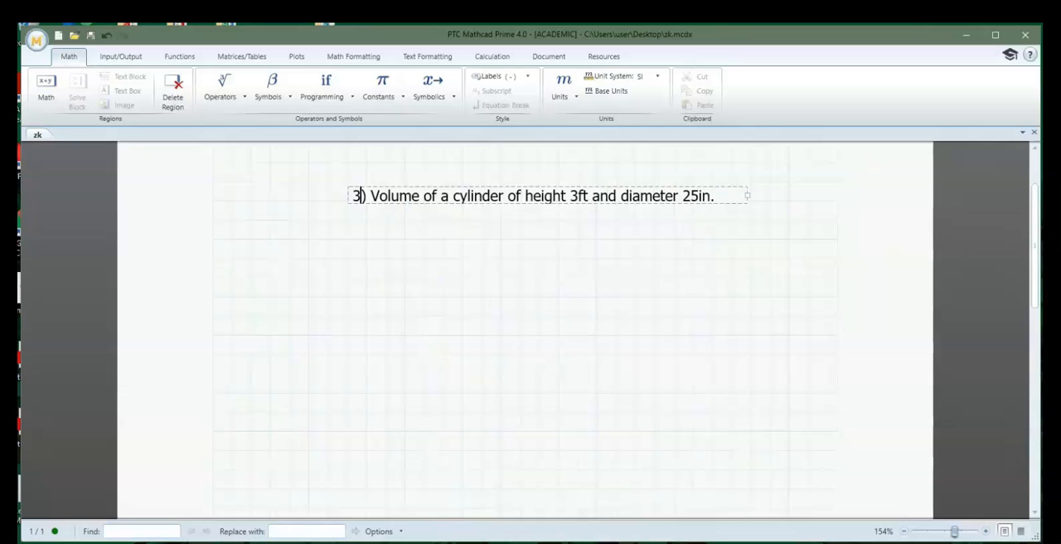
Replace the heading's text after the number with "analysis of the motion of a projectile"
{"action": "left_click", "coordinate": [391, 204]}
{"action": "left_click_drag", "start_coordinate": [371, 196], "coordinate": [719, 199]}
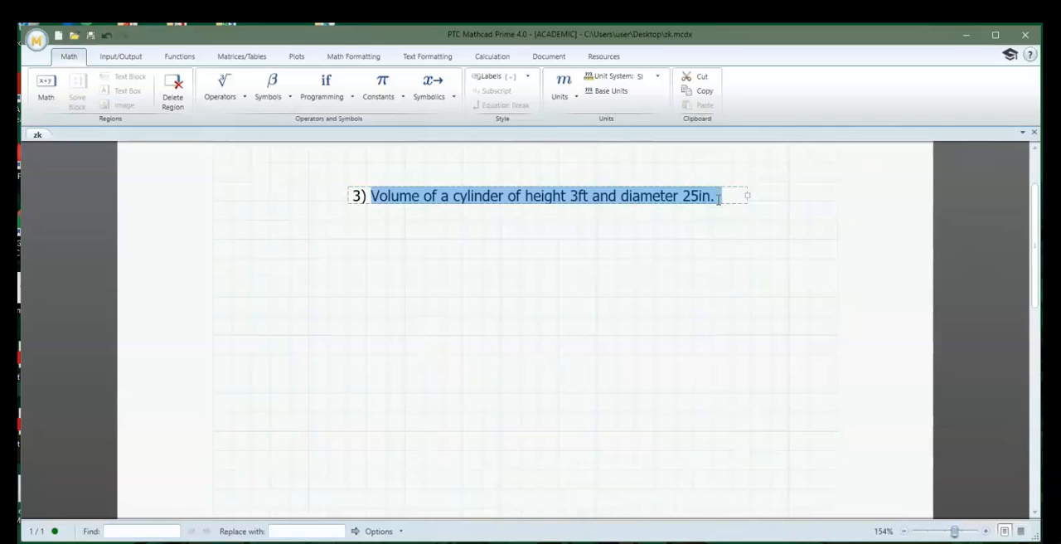
{"action": "type", "text": "analysis of the motion o"}
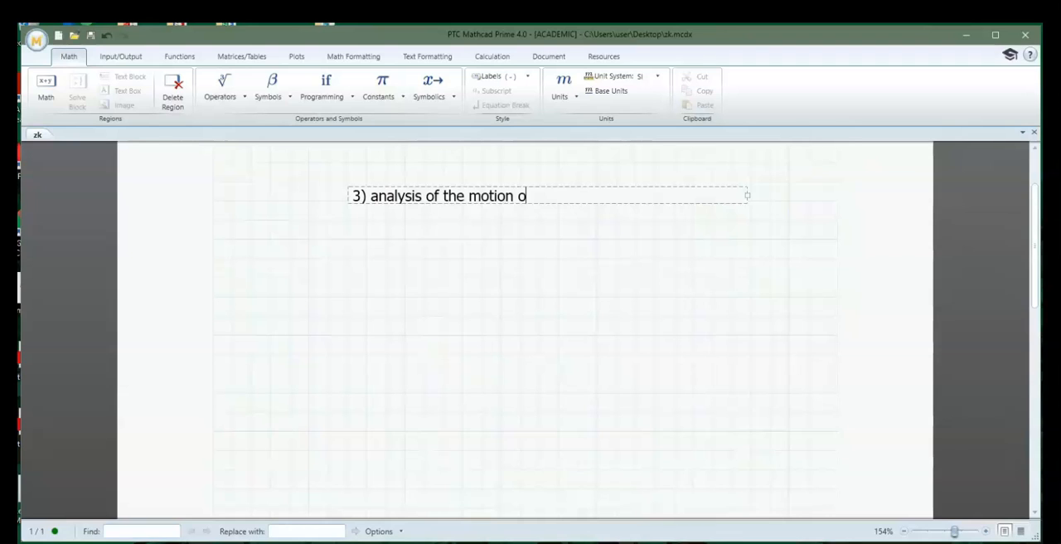
{"action": "type", "text": "f a projectile"}
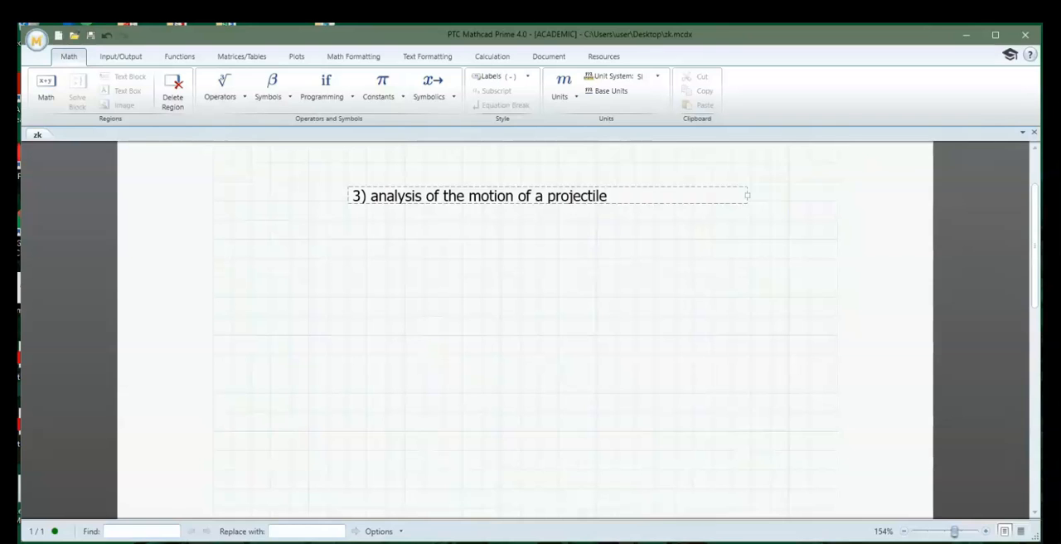
{"action": "left_click", "coordinate": [341, 292]}
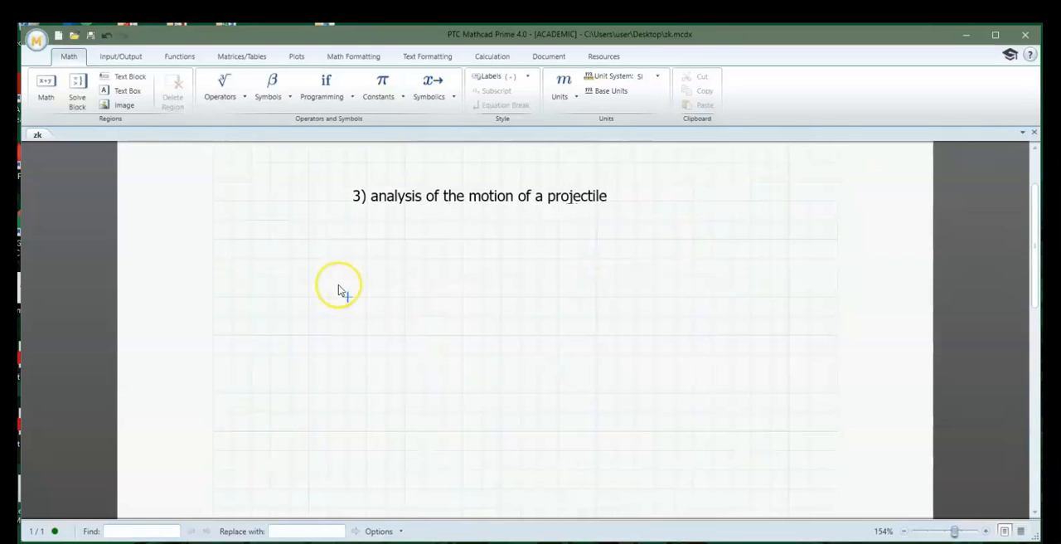
Define the projectile's mass below the heading as m:=10 kg
{"action": "left_click", "coordinate": [310, 261]}
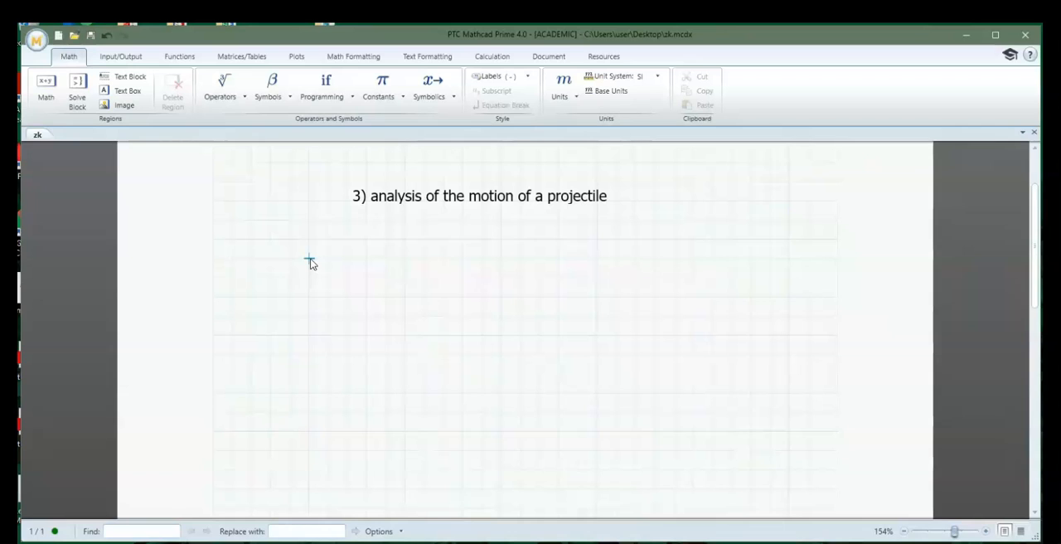
{"action": "type", "text": "m:="}
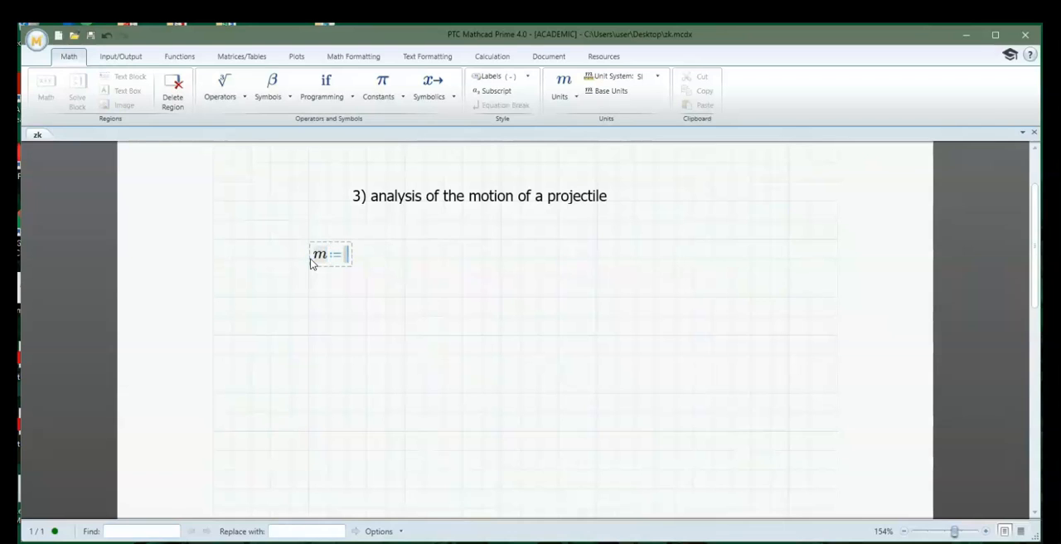
{"action": "type", "text": "10*kg"}
{"action": "key", "text": "Return"}
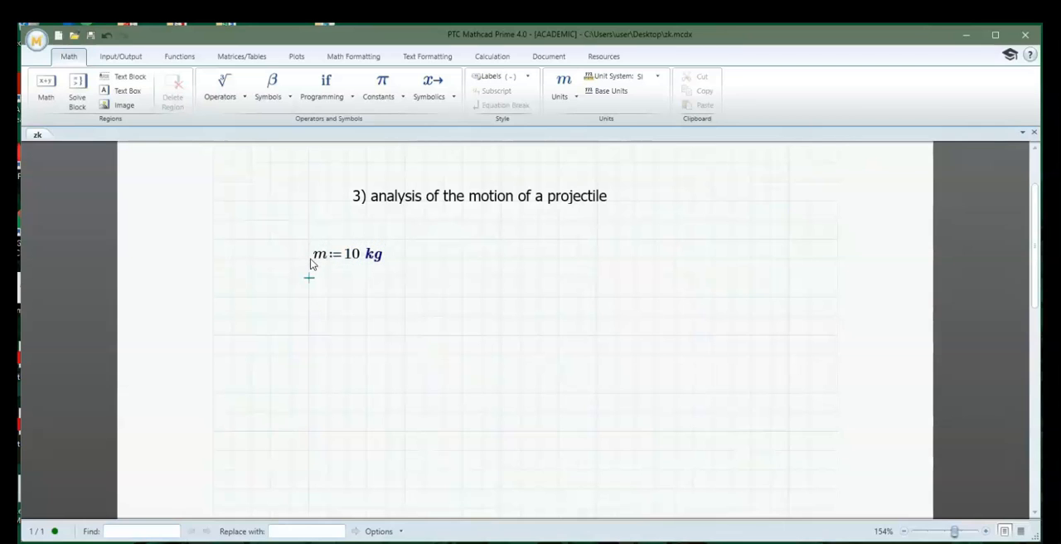
{"action": "key", "text": "Return"}
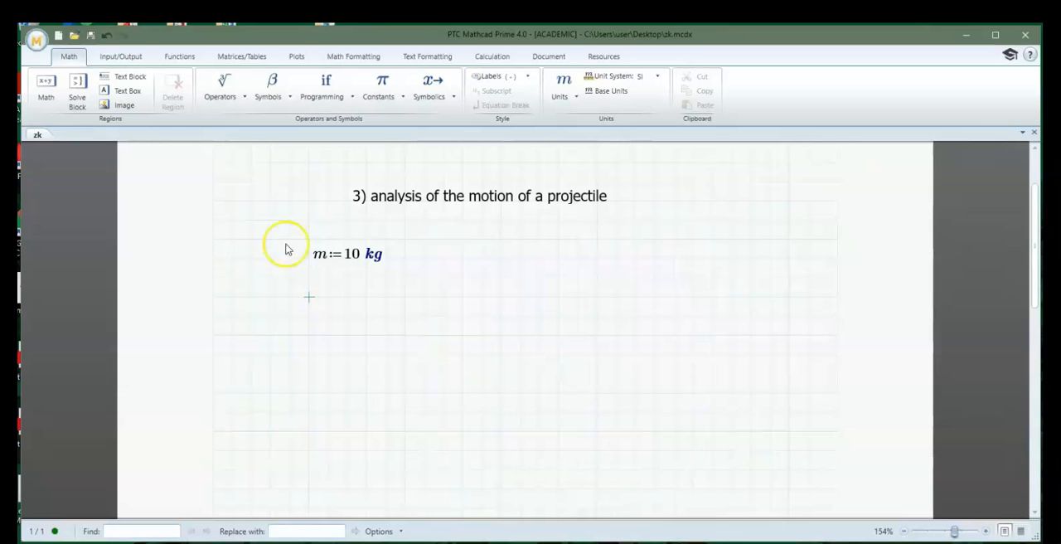
{"action": "left_click", "coordinate": [281, 95]}
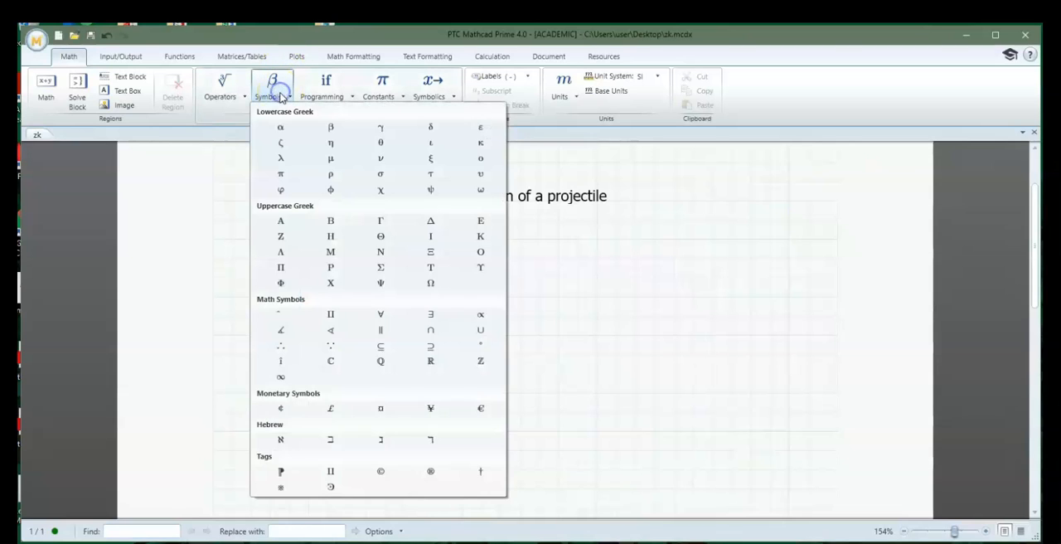
{"action": "left_click", "coordinate": [528, 337]}
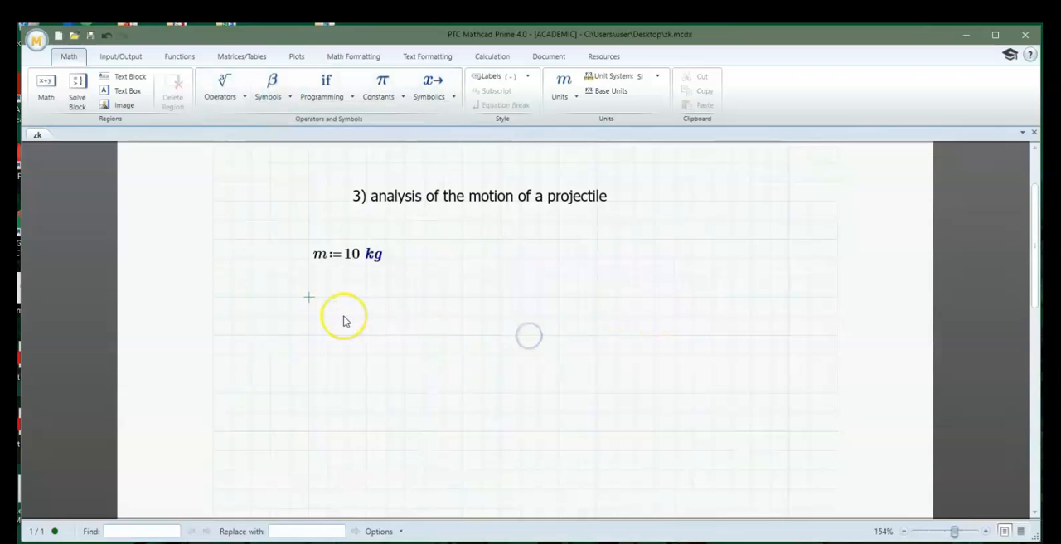
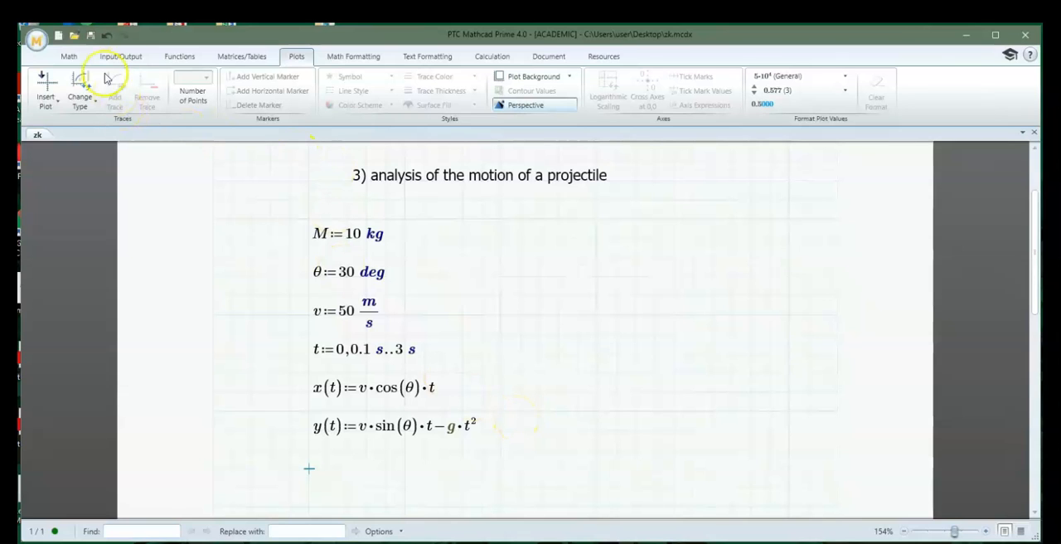
Insert an XY plot in the blank area below the y(t) equation
{"action": "left_click", "coordinate": [291, 57]}
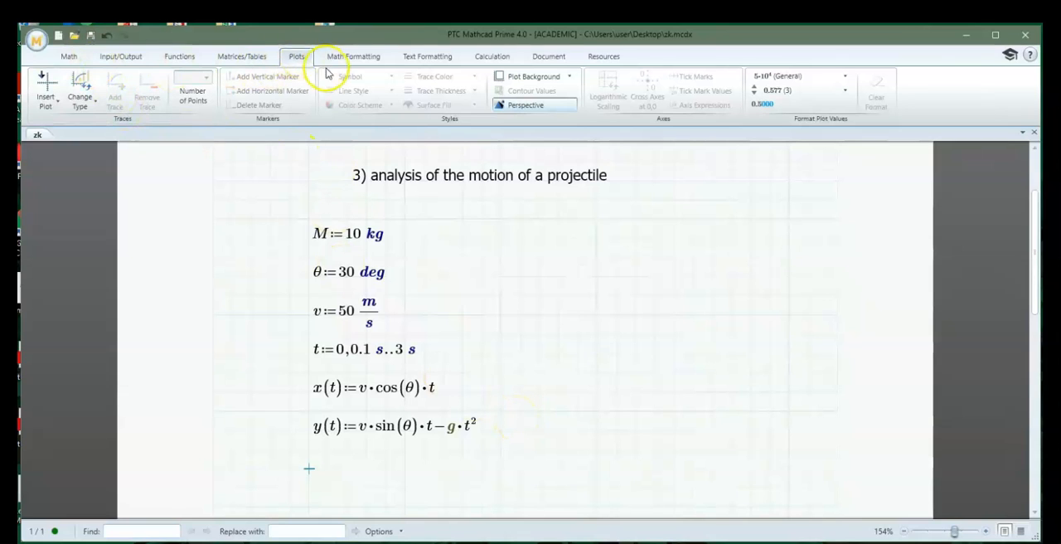
{"action": "left_click", "coordinate": [56, 103]}
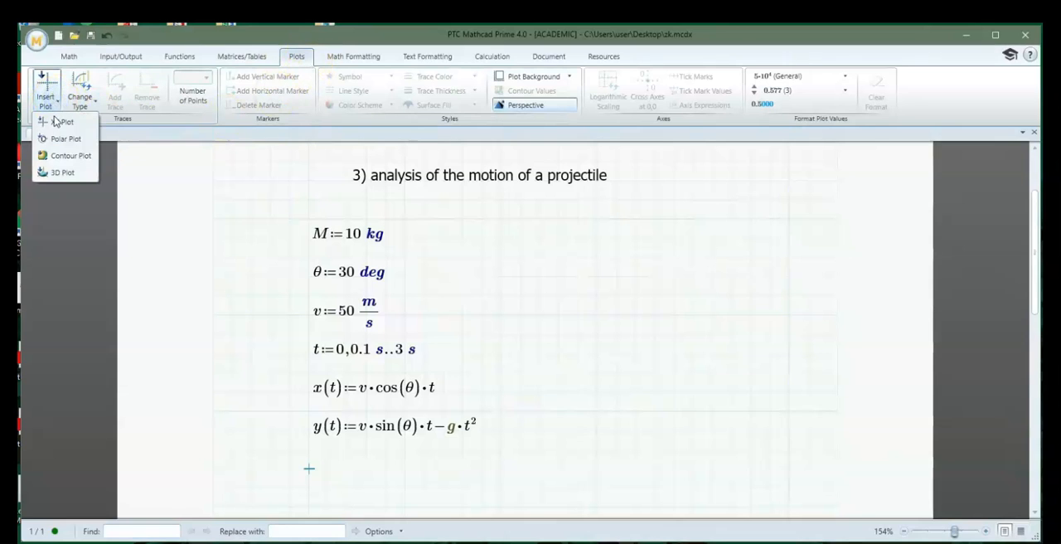
{"action": "left_click", "coordinate": [55, 124]}
{"action": "scroll", "coordinate": [216, 221], "scroll_direction": "down", "scroll_amount": 5}
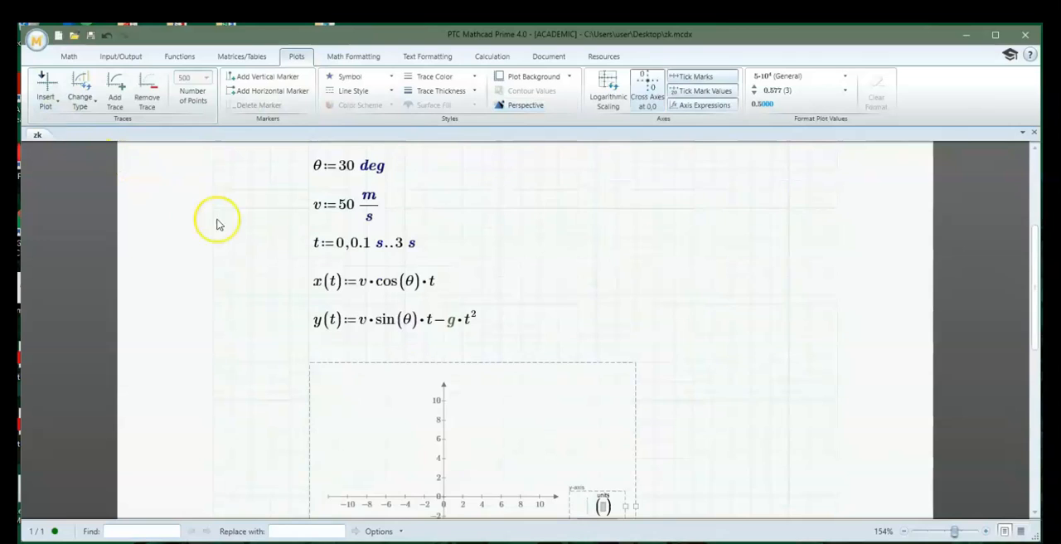
{"action": "scroll", "coordinate": [279, 261], "scroll_direction": "down", "scroll_amount": 2}
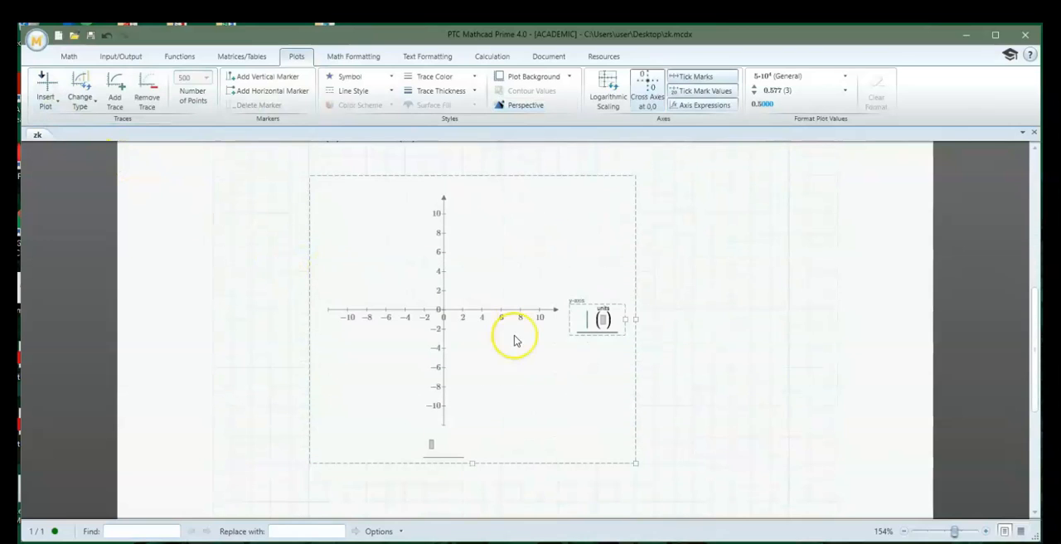
Set the plot's y-axis expression to y(t) with metres (m) as its unit
{"action": "left_click", "coordinate": [585, 323]}
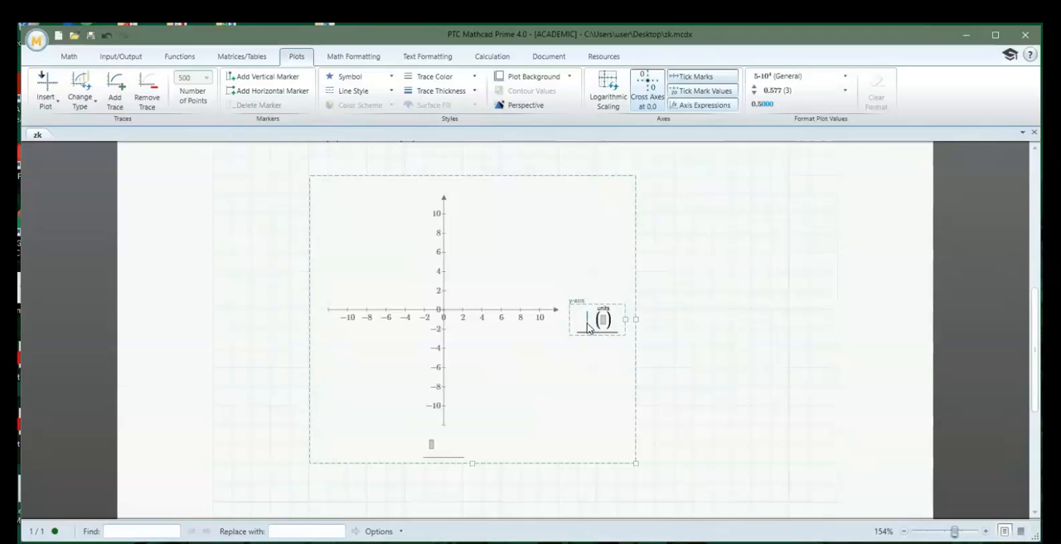
{"action": "type", "text": "y(t"}
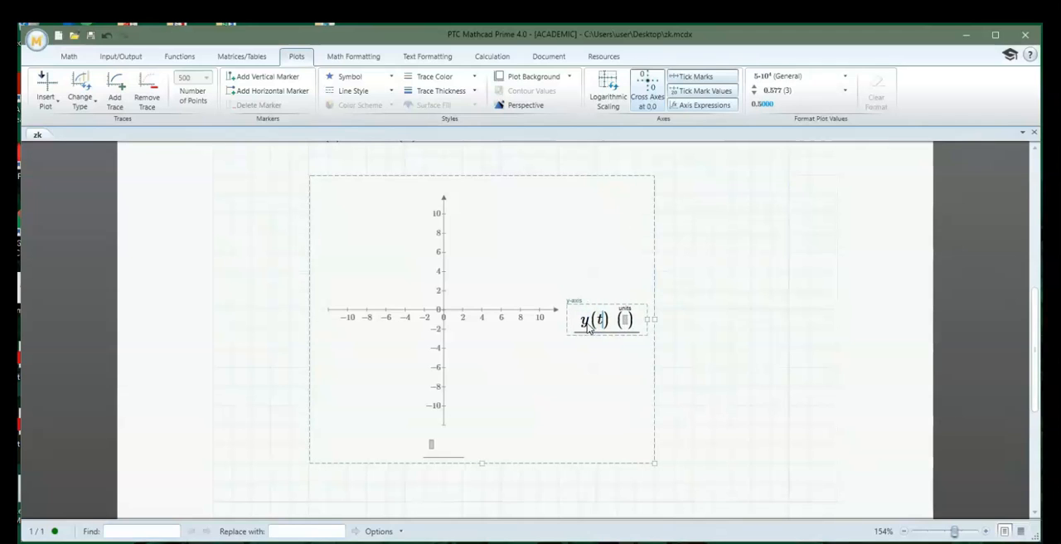
{"action": "left_click", "coordinate": [626, 322]}
{"action": "type", "text": "m"}
Set the plot's x-axis expression to x(t) with unit m and leave the plot so the trajectory is drawn
{"action": "left_click", "coordinate": [443, 445]}
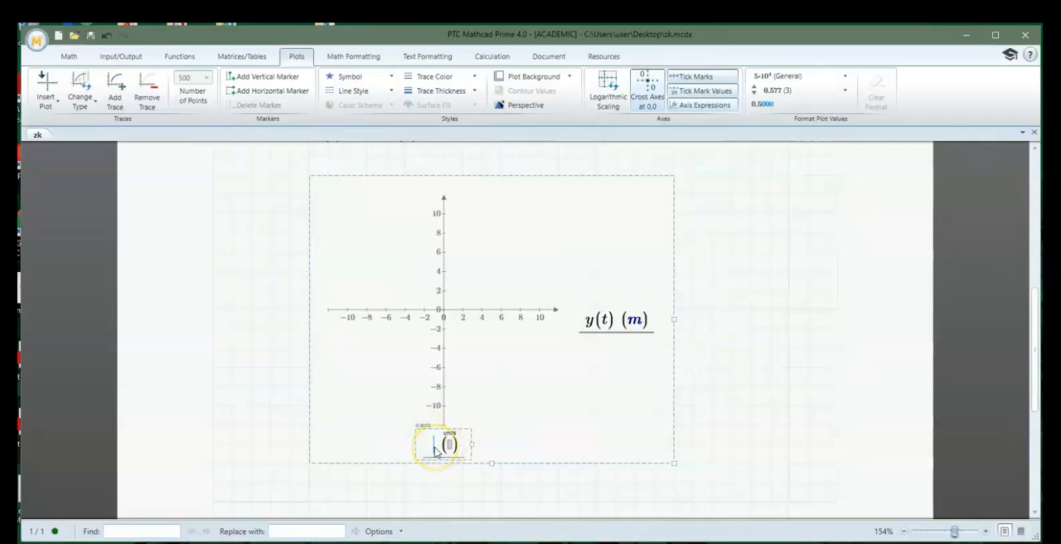
{"action": "type", "text": "x("}
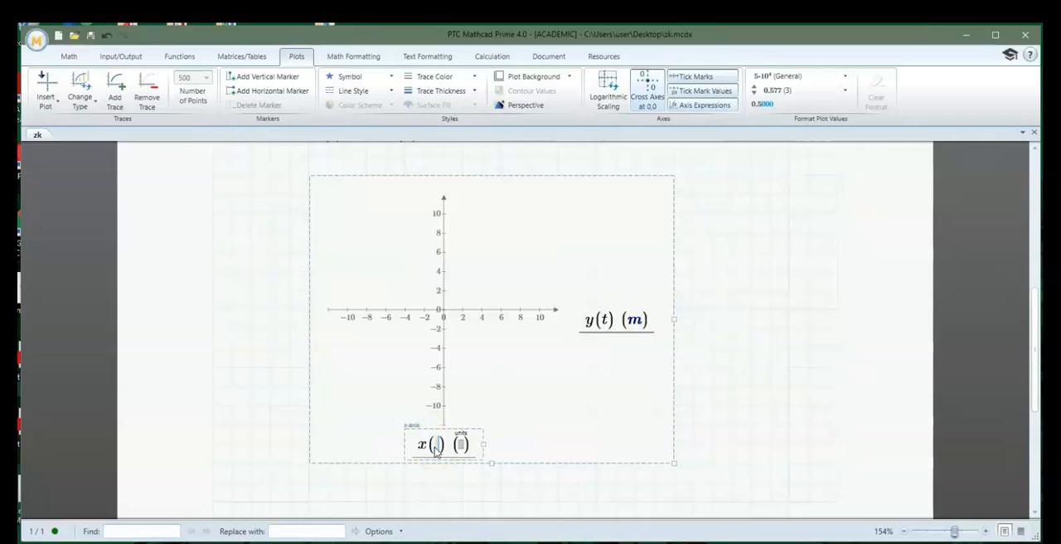
{"action": "type", "text": "t"}
{"action": "left_click", "coordinate": [464, 444]}
{"action": "type", "text": "m"}
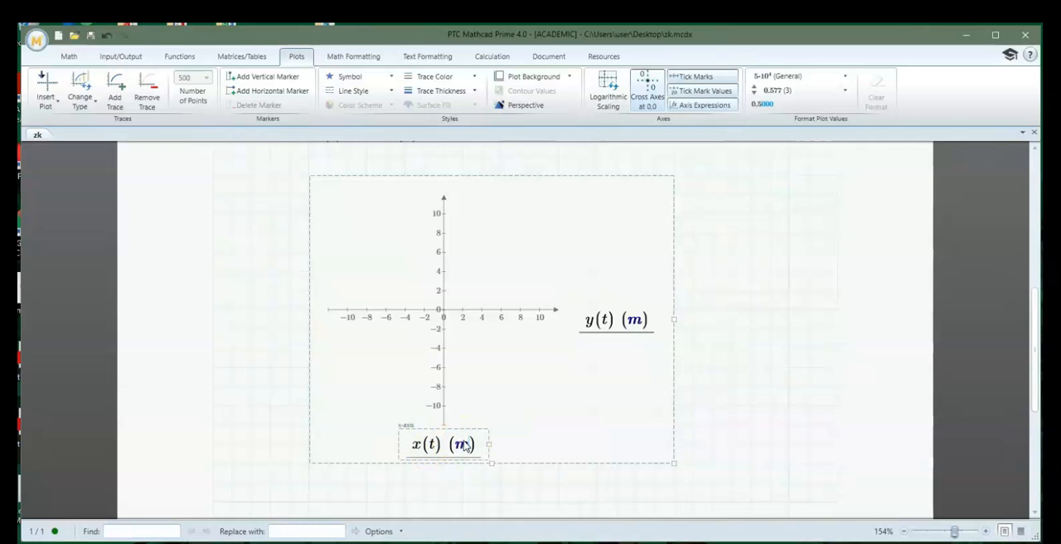
{"action": "left_click", "coordinate": [307, 482]}
{"action": "left_click", "coordinate": [733, 409]}
Review the projectile's input definitions and motion equations together with the plotted trajectory
{"action": "scroll", "coordinate": [421, 336], "scroll_direction": "up", "scroll_amount": 2}
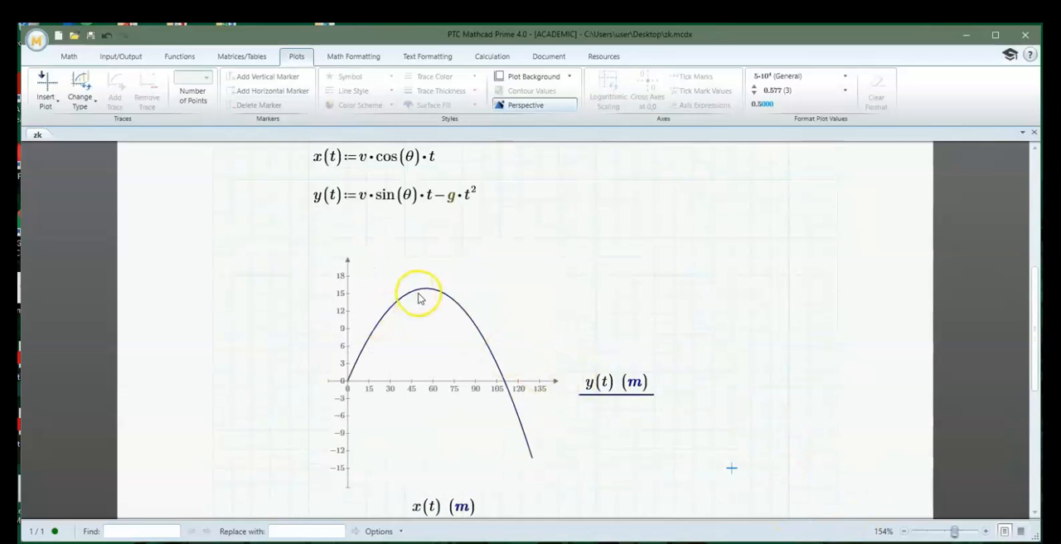
{"action": "scroll", "coordinate": [533, 415], "scroll_direction": "up", "scroll_amount": 2}
{"action": "scroll", "coordinate": [493, 427], "scroll_direction": "up", "scroll_amount": 5}
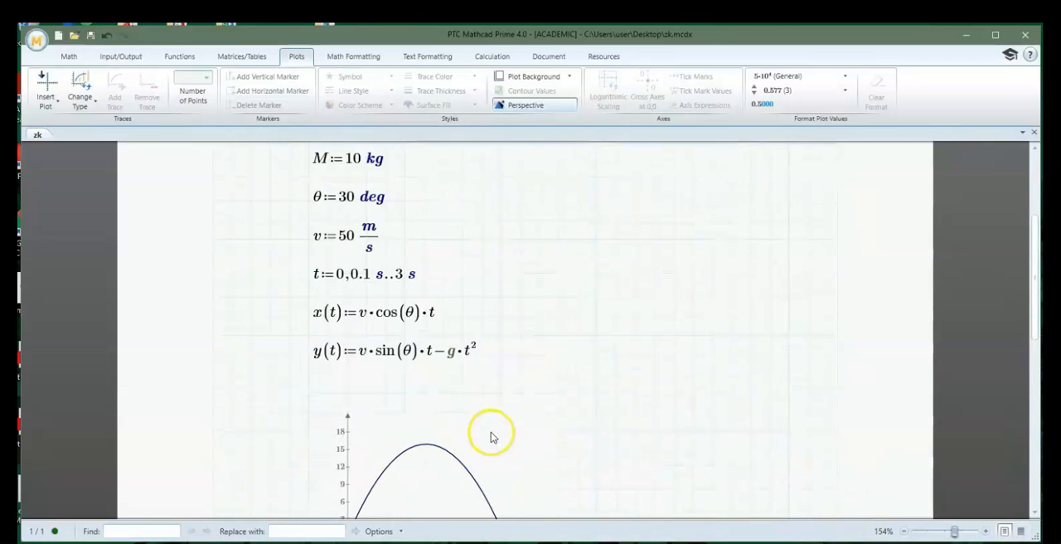
{"action": "scroll", "coordinate": [421, 355], "scroll_direction": "up", "scroll_amount": 3}
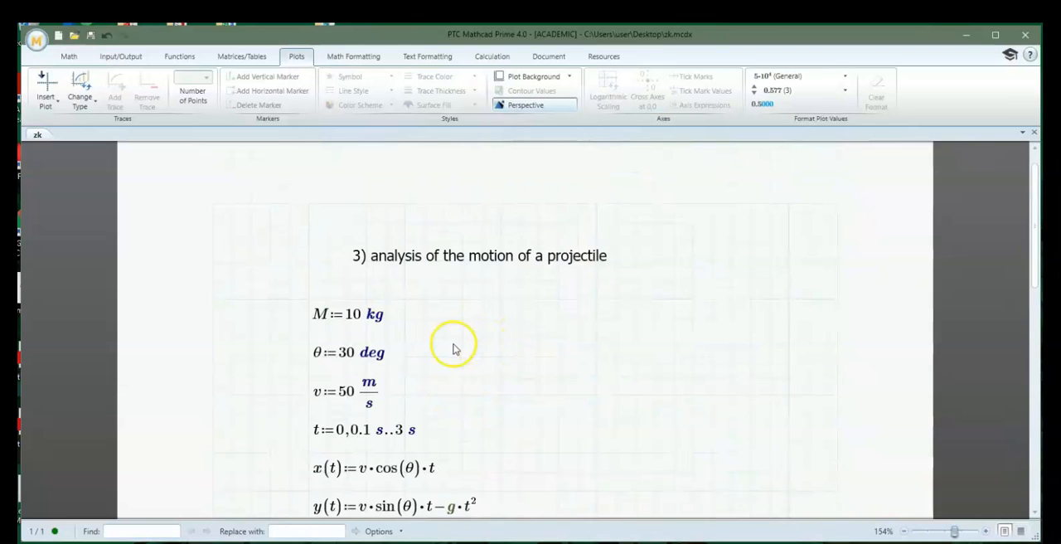
{"action": "scroll", "coordinate": [454, 348], "scroll_direction": "down", "scroll_amount": 4}
{"action": "scroll", "coordinate": [453, 349], "scroll_direction": "down", "scroll_amount": 4}
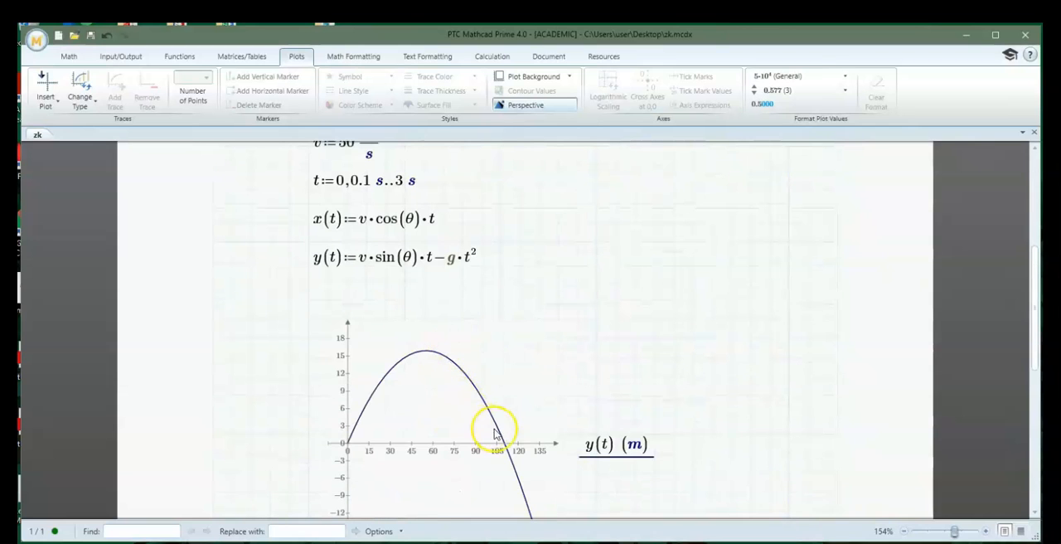
{"action": "scroll", "coordinate": [439, 444], "scroll_direction": "down", "scroll_amount": 2}
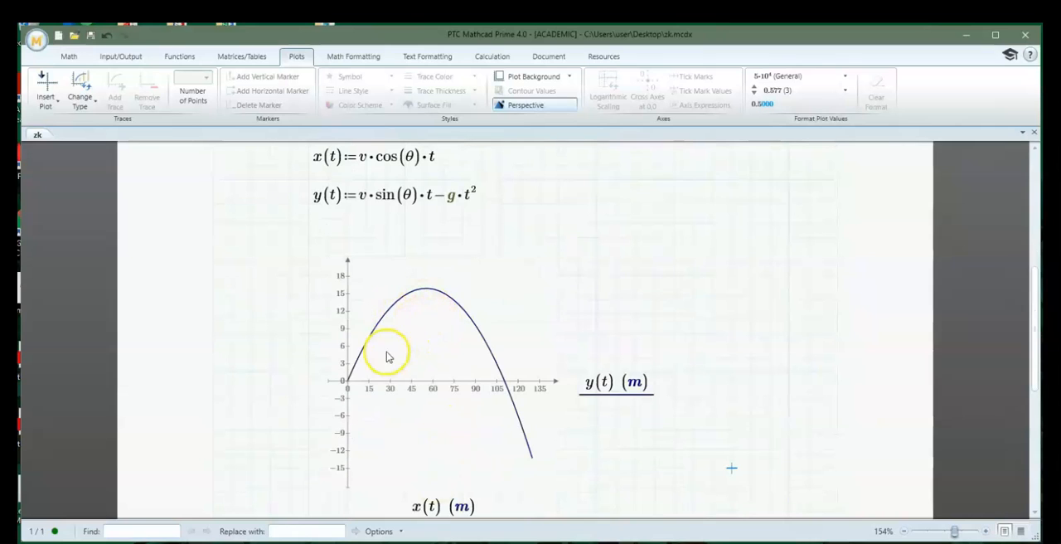
{"action": "scroll", "coordinate": [425, 381], "scroll_direction": "down", "scroll_amount": 3}
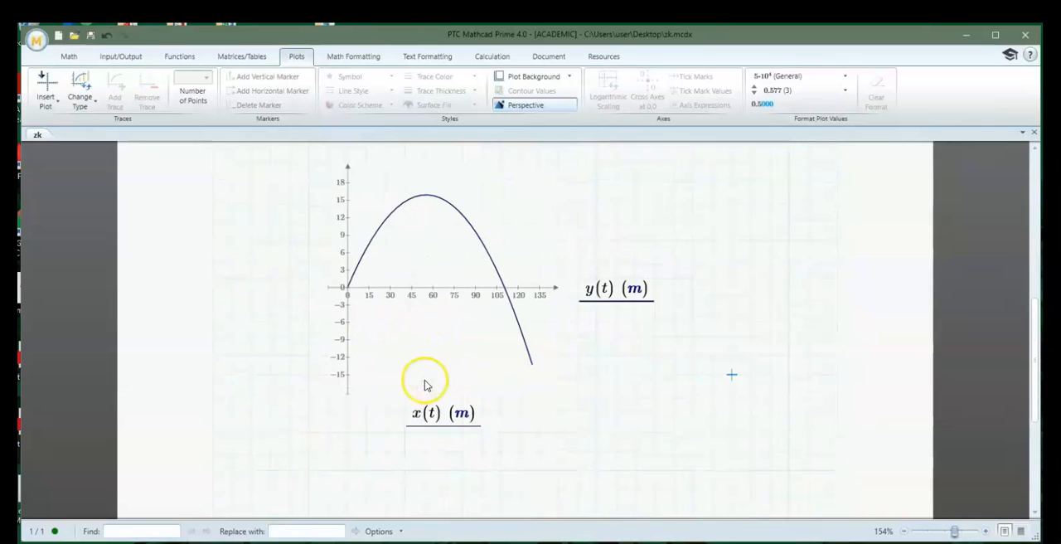
{"action": "scroll", "coordinate": [424, 383], "scroll_direction": "down", "scroll_amount": 3}
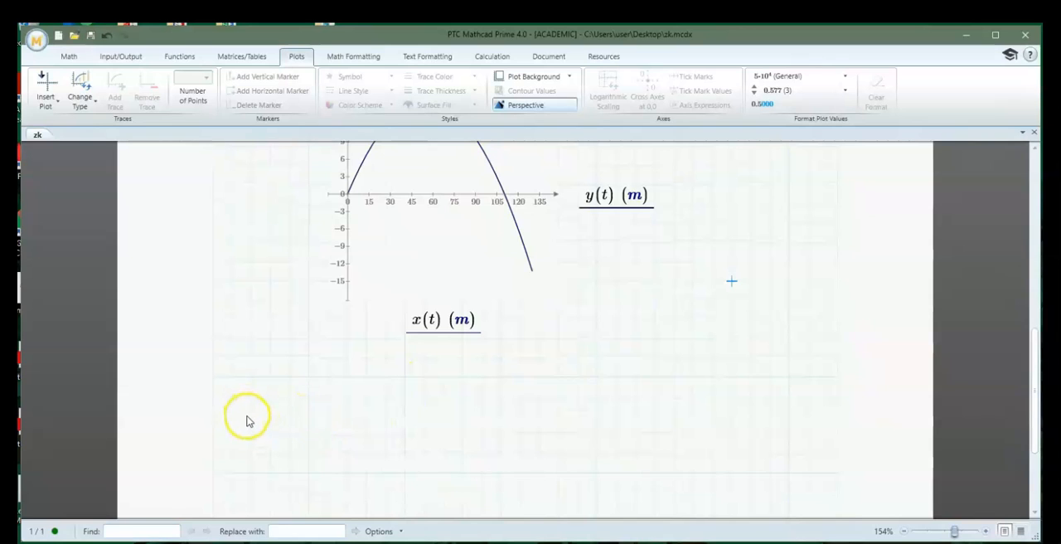
Evaluate the projectile's horizontal position x(0.5 s) in the empty area below the plot
{"action": "left_click", "coordinate": [250, 418]}
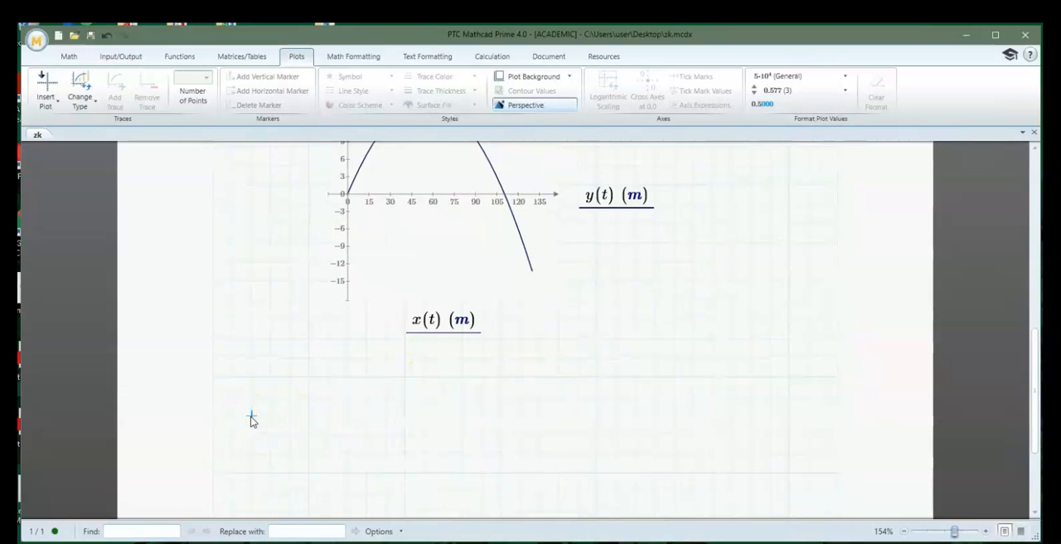
{"action": "type", "text": "x("}
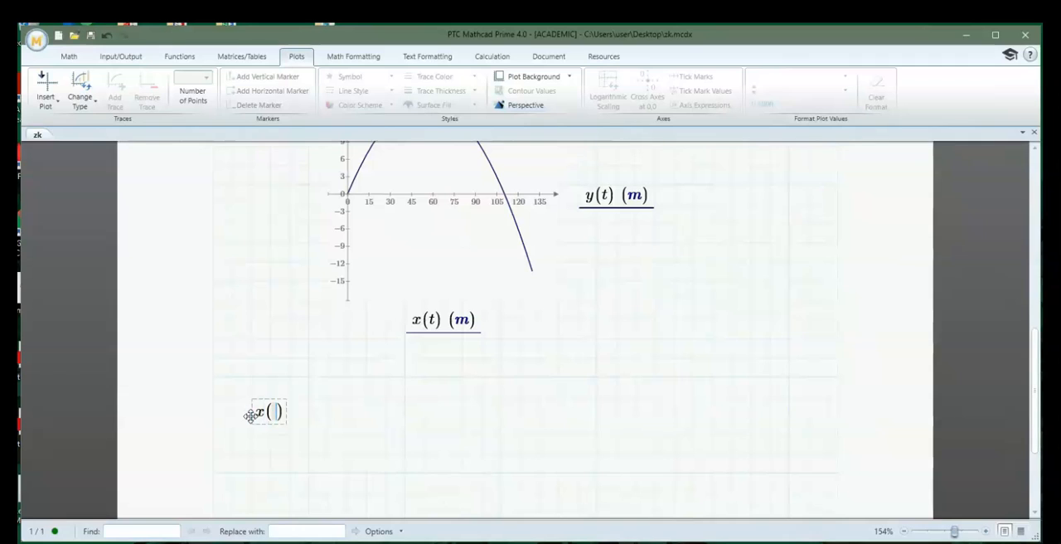
{"action": "type", "text": "0"}
{"action": "type", "text": "."}
{"action": "type", "text": "5"}
{"action": "type", "text": "*s"}
{"action": "type", "text": "=21.651·m"}
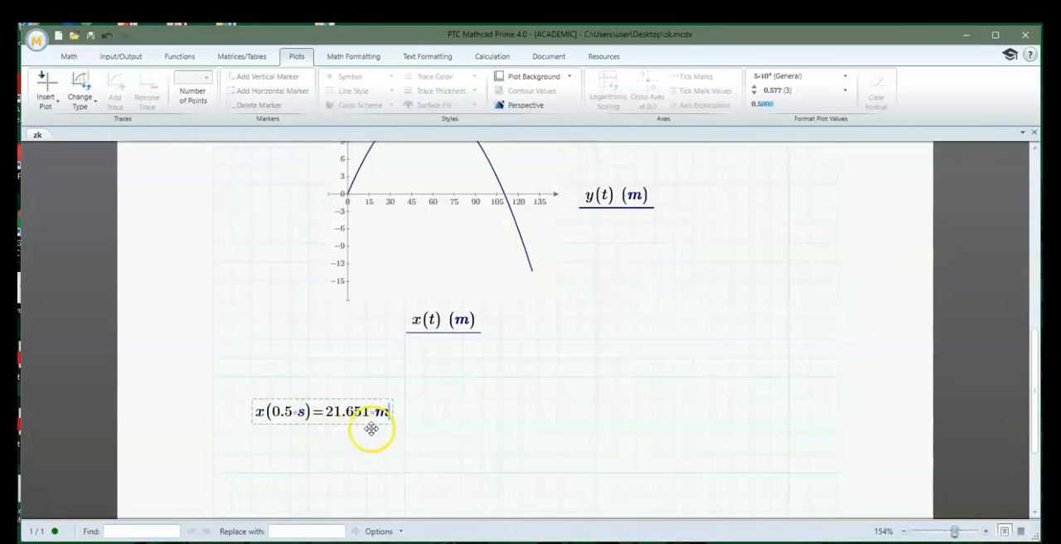
Evaluate the projectile's height y(0.5 s) directly below the x(0.5 s) result
{"action": "left_click", "coordinate": [252, 458]}
{"action": "type", "text": "y("}
{"action": "type", "text": "0.5"}
{"action": "type", "text": "*s"}
{"action": "type", "text": "=10.048 m"}
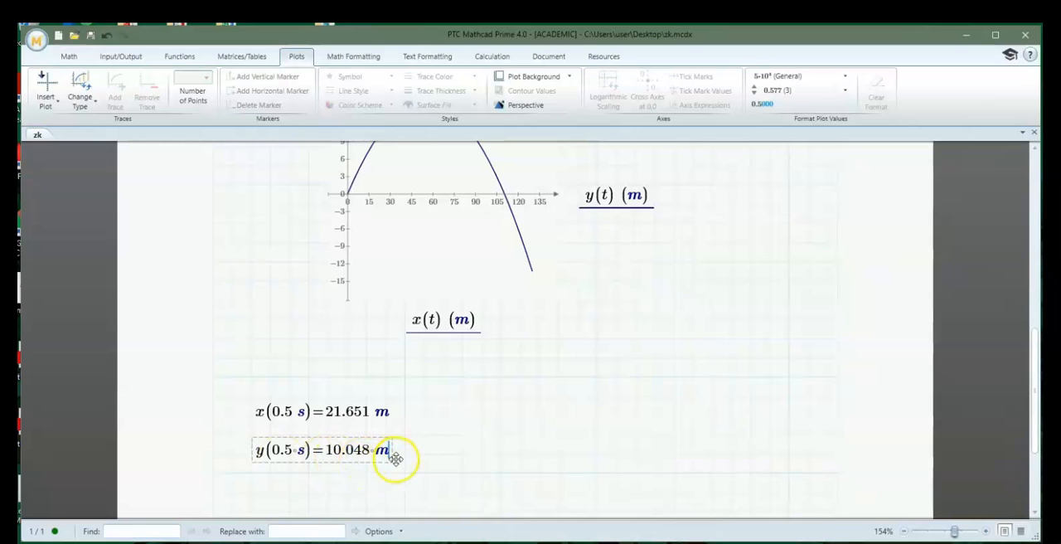
Compare the evaluated 0.5 s position with the trajectory plot and the motion equations above it
{"action": "scroll", "coordinate": [481, 422], "scroll_direction": "up", "scroll_amount": 2}
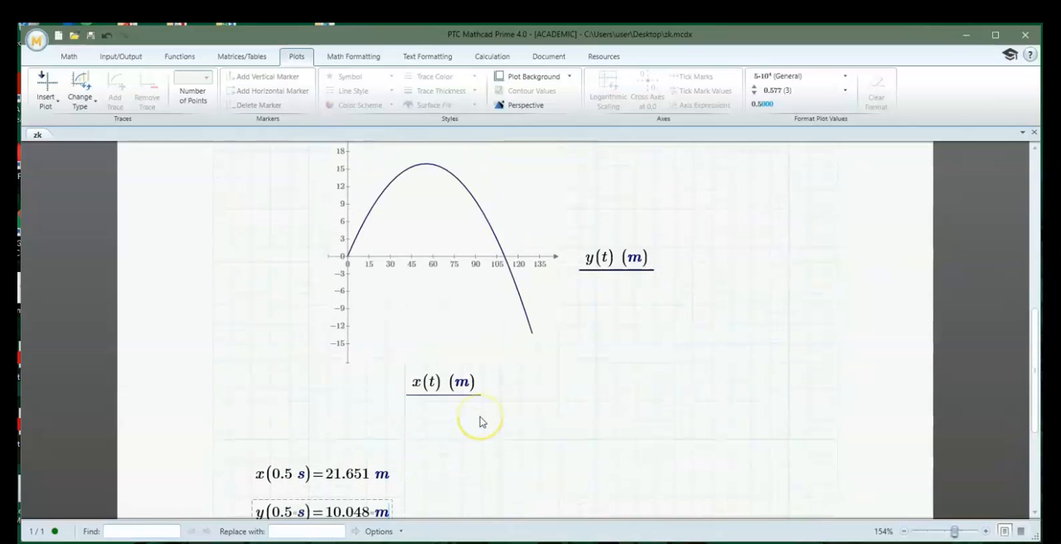
{"action": "scroll", "coordinate": [478, 422], "scroll_direction": "down", "scroll_amount": 4}
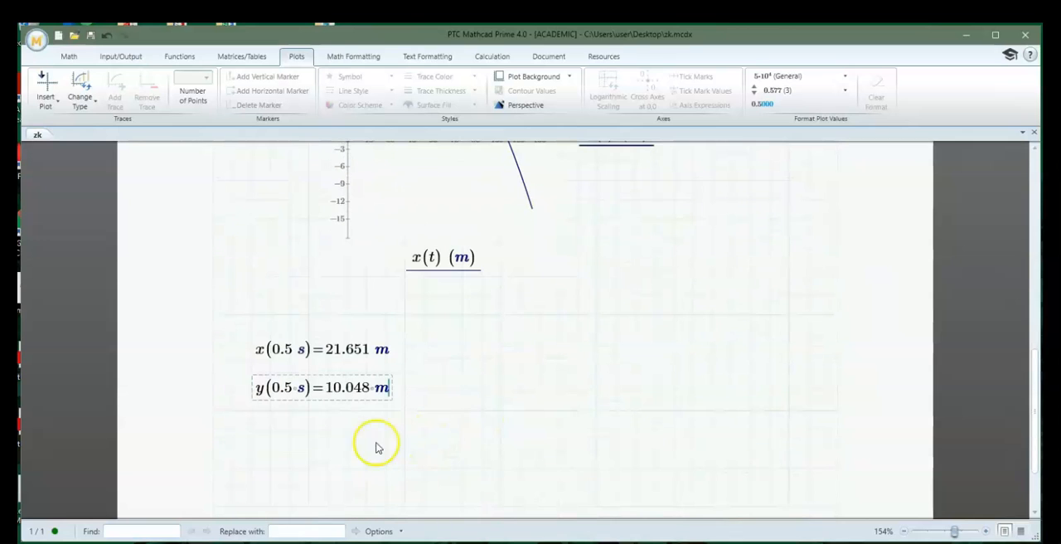
{"action": "scroll", "coordinate": [407, 448], "scroll_direction": "up", "scroll_amount": 4}
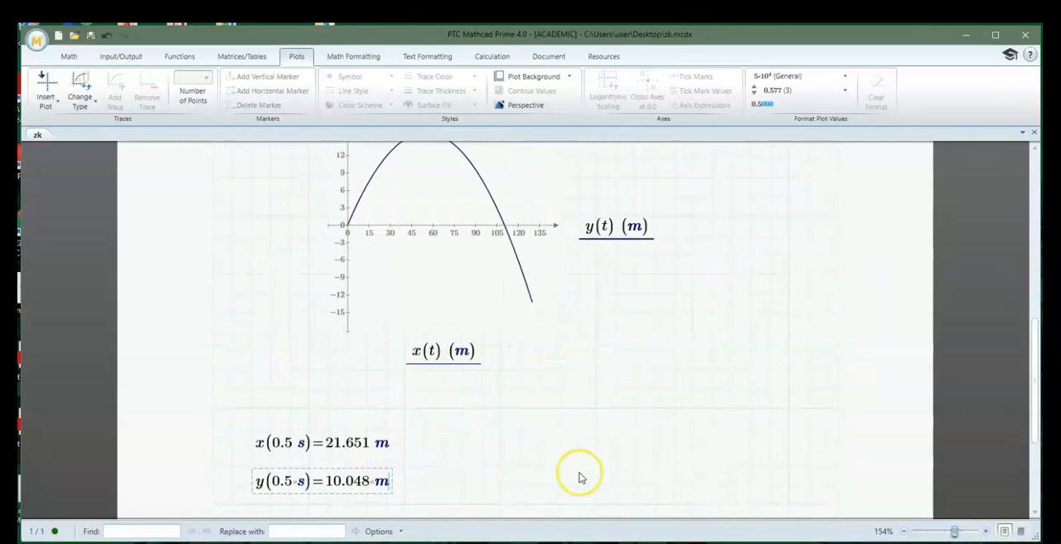
{"action": "scroll", "coordinate": [580, 477], "scroll_direction": "up", "scroll_amount": 8}
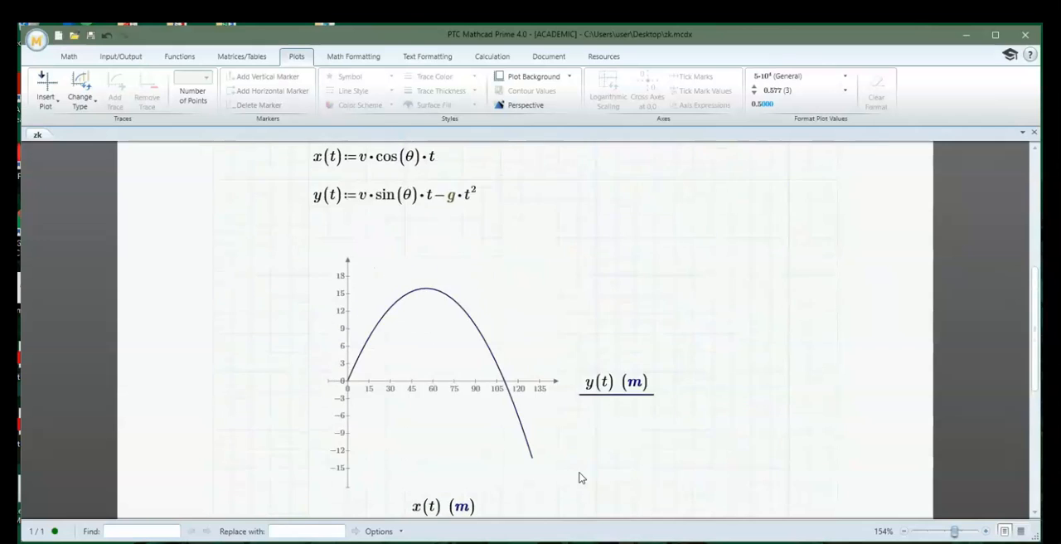
{"action": "scroll", "coordinate": [657, 407], "scroll_direction": "up", "scroll_amount": 2}
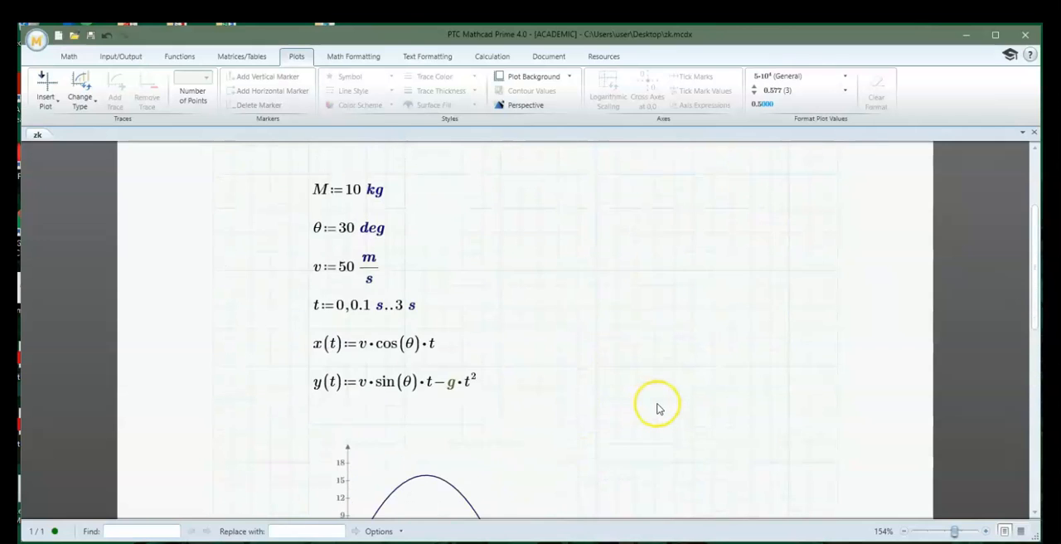
{"action": "scroll", "coordinate": [657, 407], "scroll_direction": "down", "scroll_amount": 3}
{"action": "scroll", "coordinate": [676, 456], "scroll_direction": "down", "scroll_amount": 7}
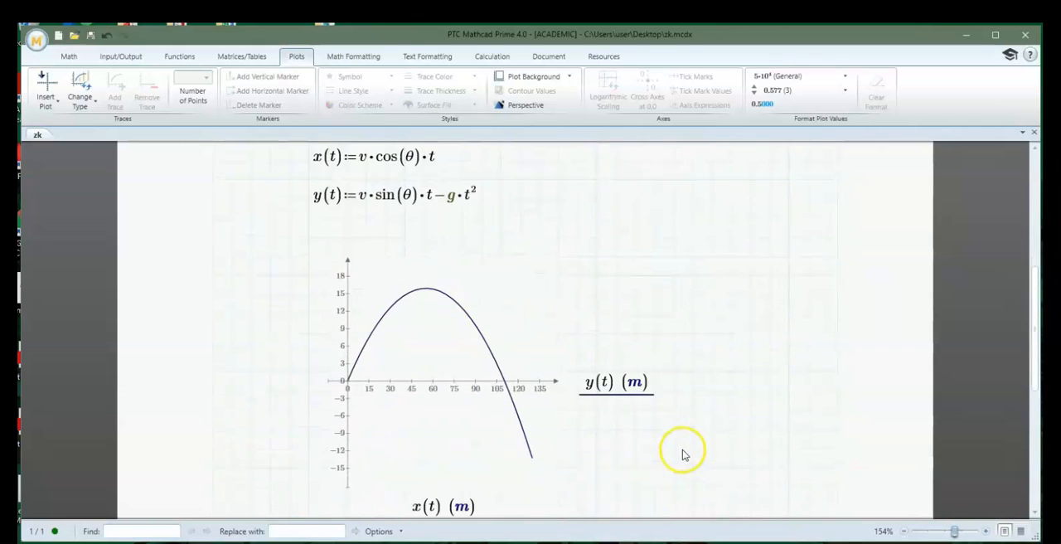
{"action": "scroll", "coordinate": [671, 459], "scroll_direction": "down", "scroll_amount": 1}
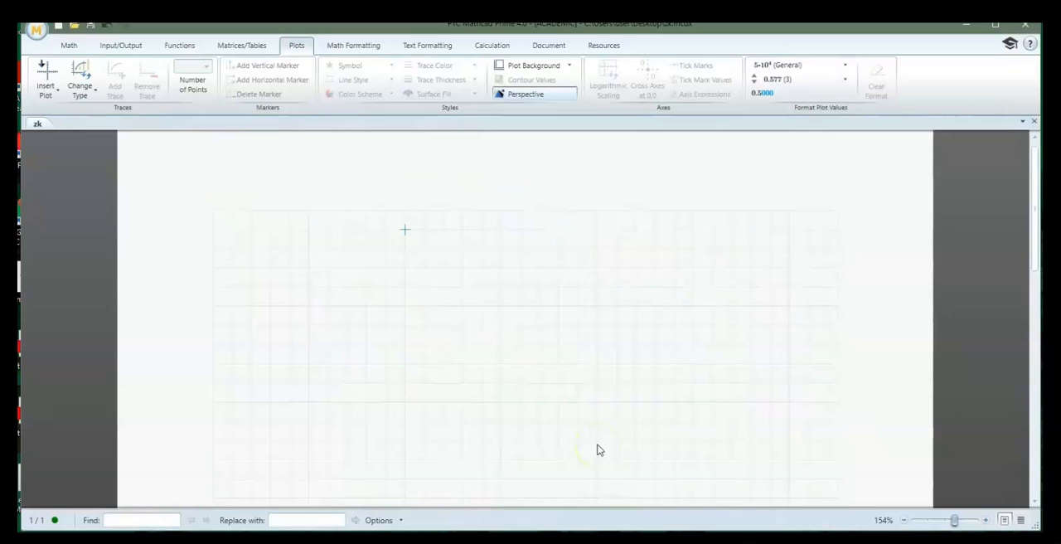
Define the range variable t:=0,0.1..5 near the top of the blank worksheet
{"action": "left_click", "coordinate": [403, 229]}
{"action": "type", "text": "t:="}
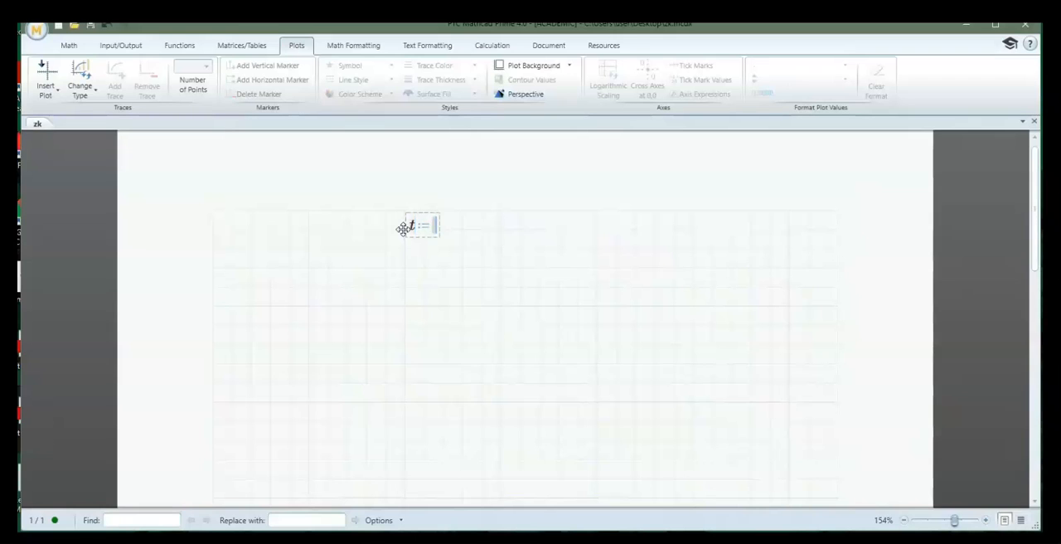
{"action": "type", "text": "0,..5"}
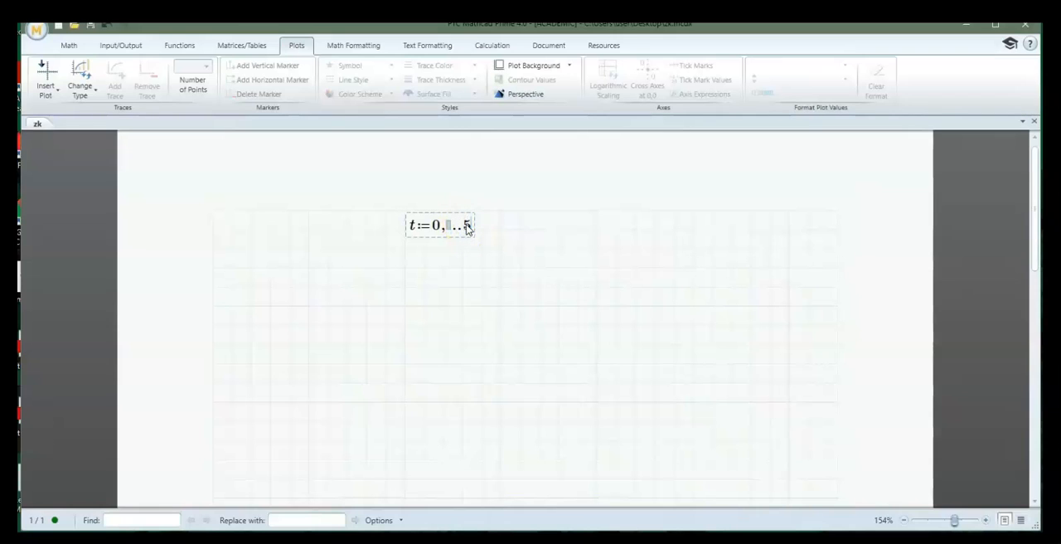
{"action": "left_click", "coordinate": [451, 225]}
{"action": "type", "text": "0.1"}
{"action": "key", "text": "Return"}
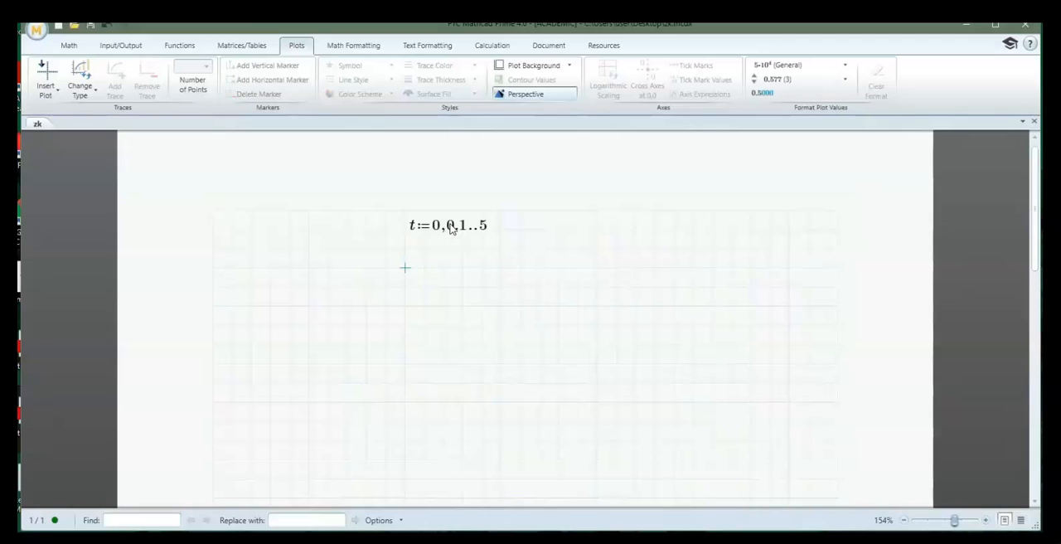
Define the function f(t):=t^2-6*t+5 below the range variable
{"action": "type", "text": "f"}
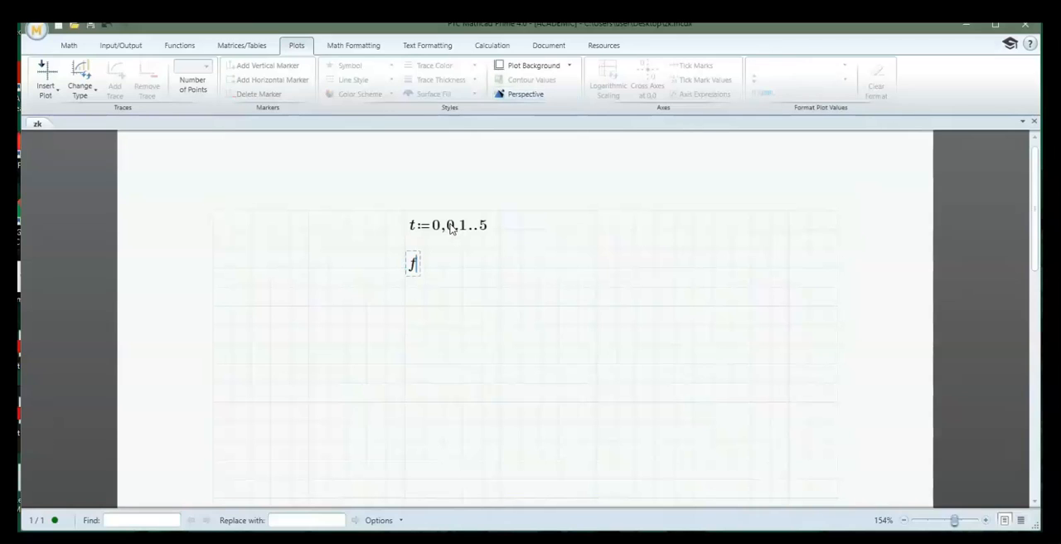
{"action": "type", "text": "(t):="}
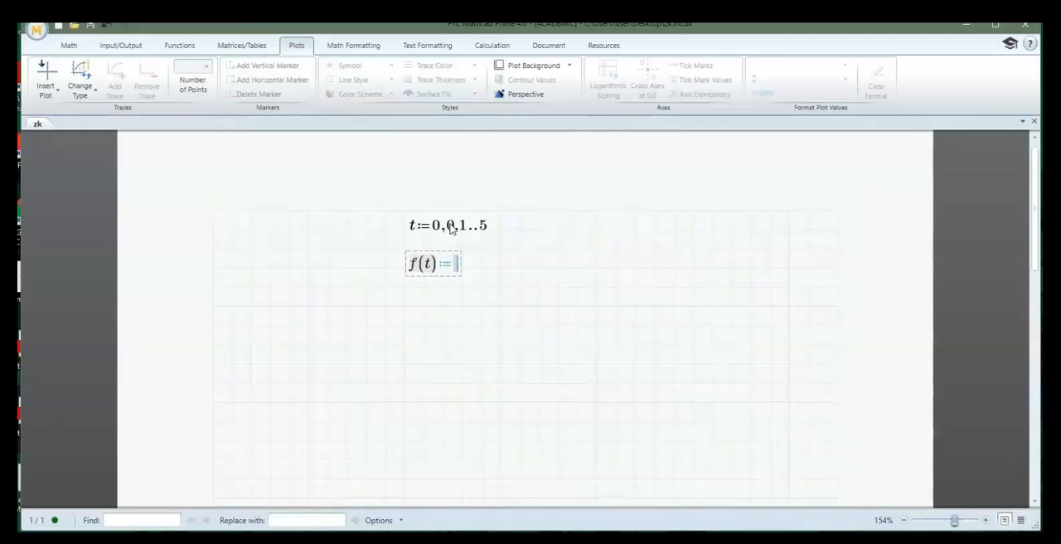
{"action": "type", "text": "t^"}
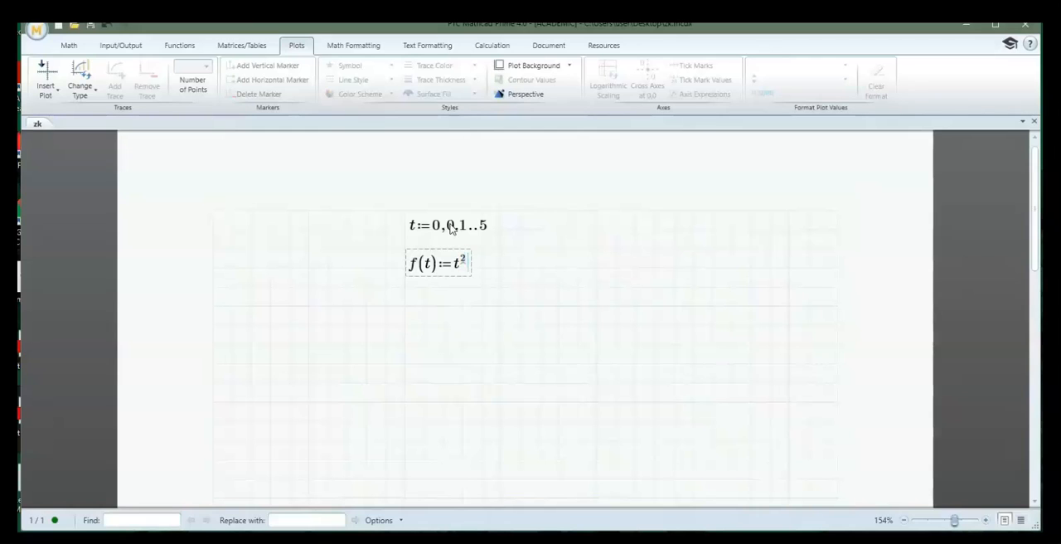
{"action": "type", "text": "2"}
{"action": "key", "text": "Right"}
{"action": "type", "text": "-6"}
{"action": "type", "text": "*"}
{"action": "type", "text": "t+"}
{"action": "type", "text": "5"}
{"action": "key", "text": "Return"}
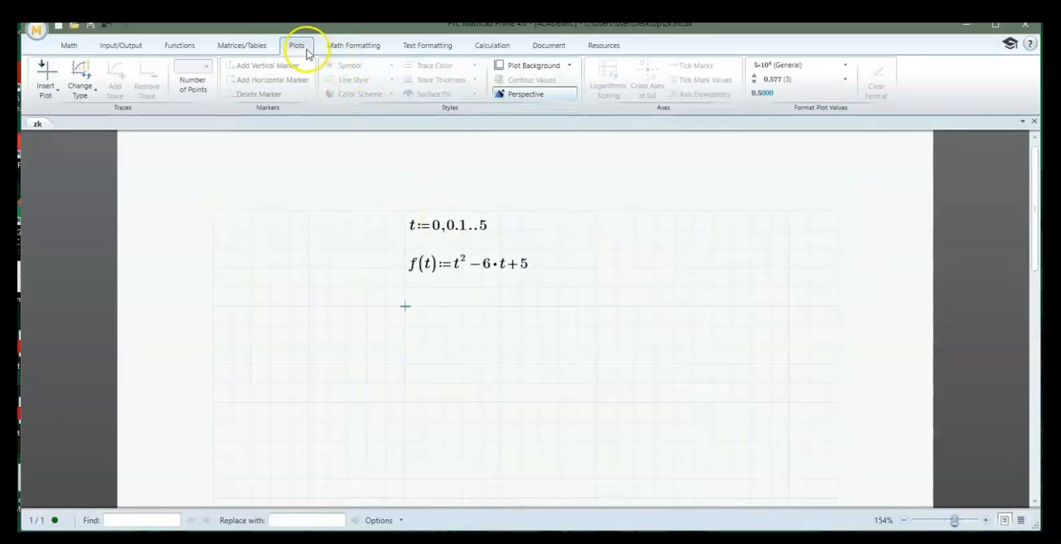
Insert an XY plot below the f(t) definition
{"action": "left_click", "coordinate": [54, 91]}
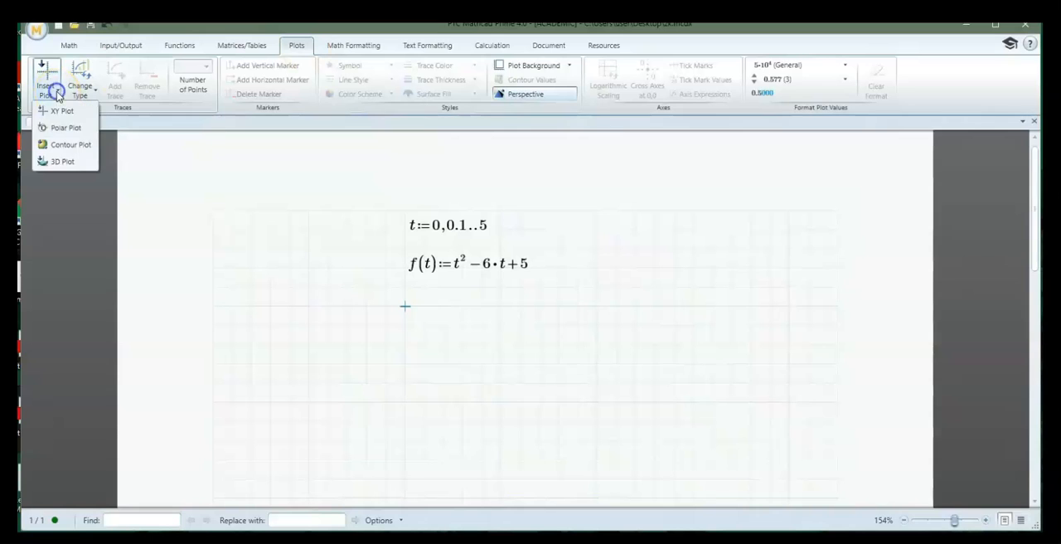
{"action": "left_click", "coordinate": [60, 115]}
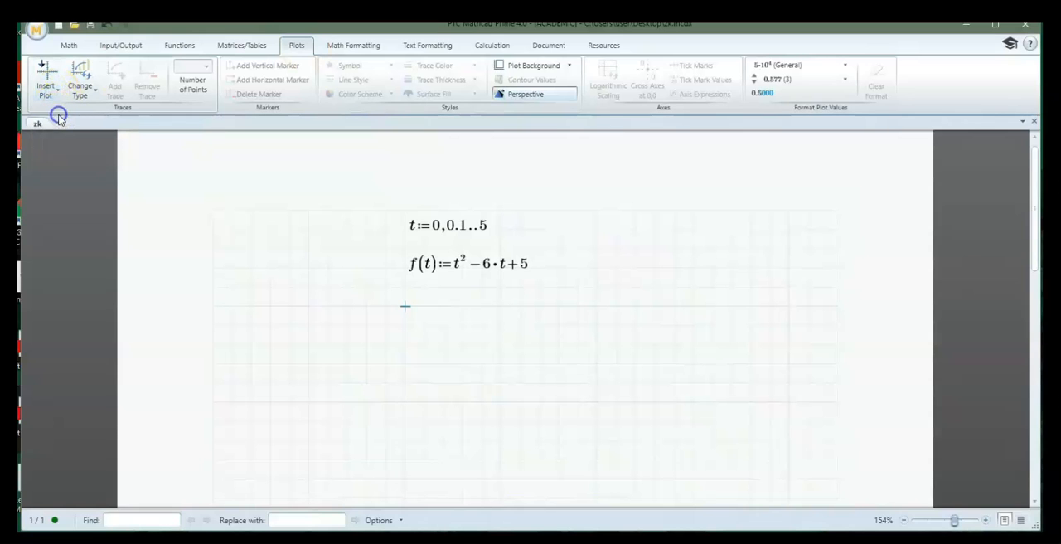
{"action": "scroll", "coordinate": [566, 416], "scroll_direction": "down", "scroll_amount": 1}
{"action": "scroll", "coordinate": [567, 417], "scroll_direction": "down", "scroll_amount": 3}
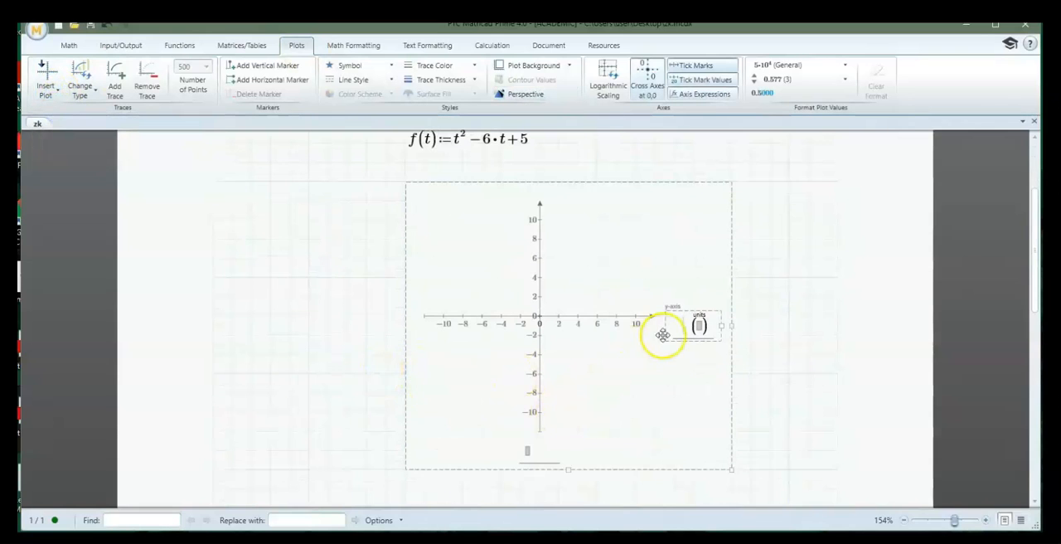
Plot f(t) on the y-axis against t on the x-axis of the empty XY plot
{"action": "left_click", "coordinate": [683, 333]}
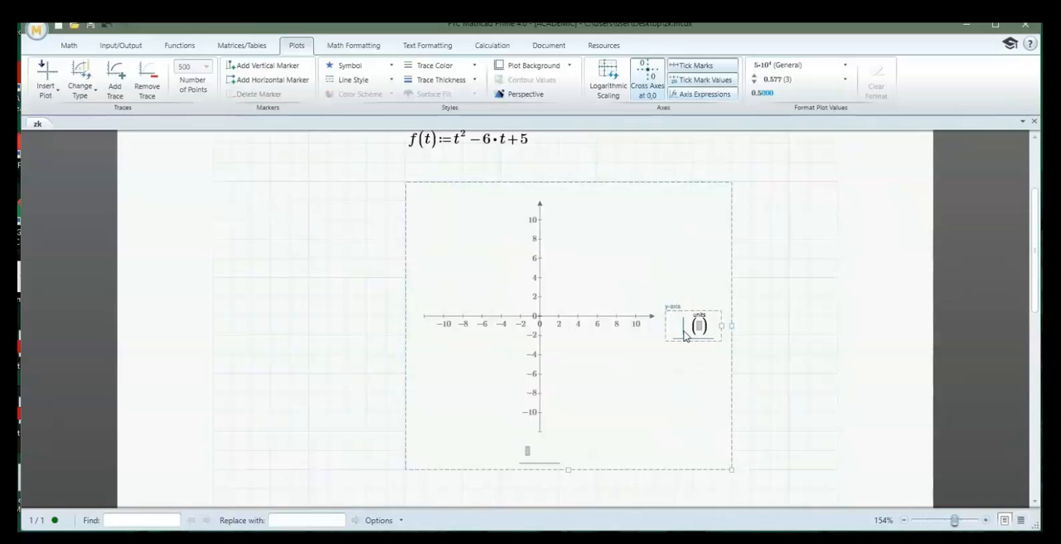
{"action": "type", "text": "f(t"}
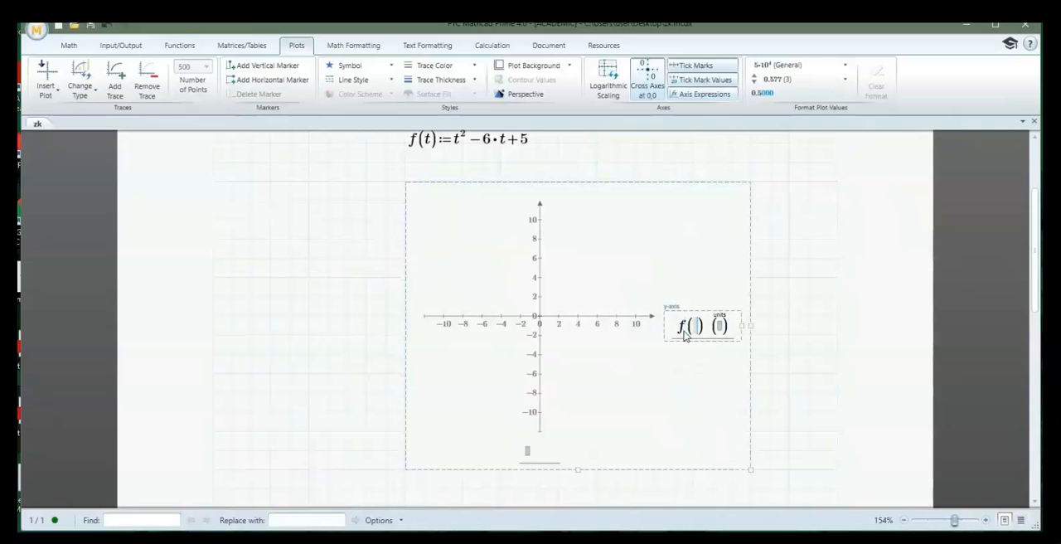
{"action": "left_click", "coordinate": [527, 453]}
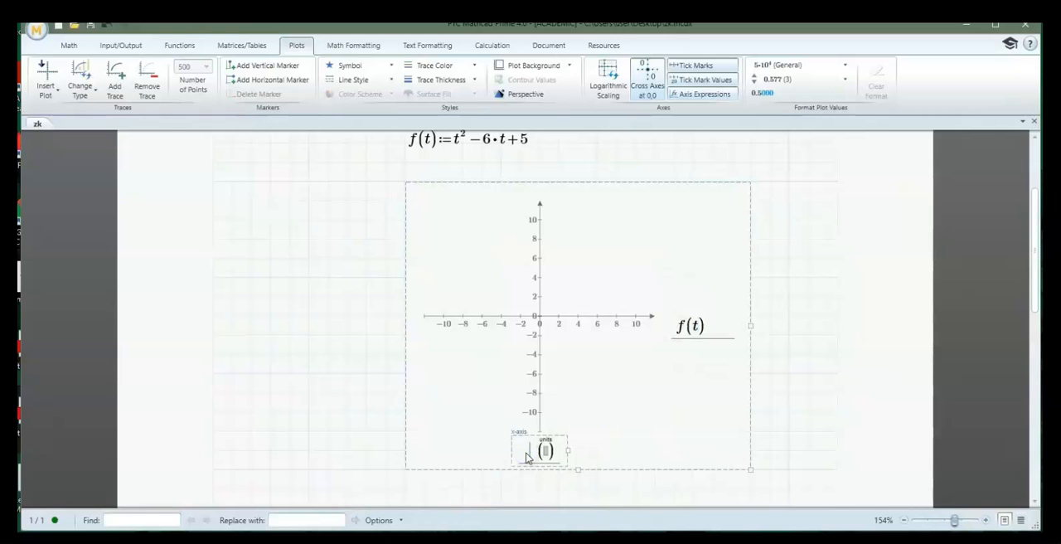
{"action": "type", "text": "t"}
{"action": "key", "text": "Return"}
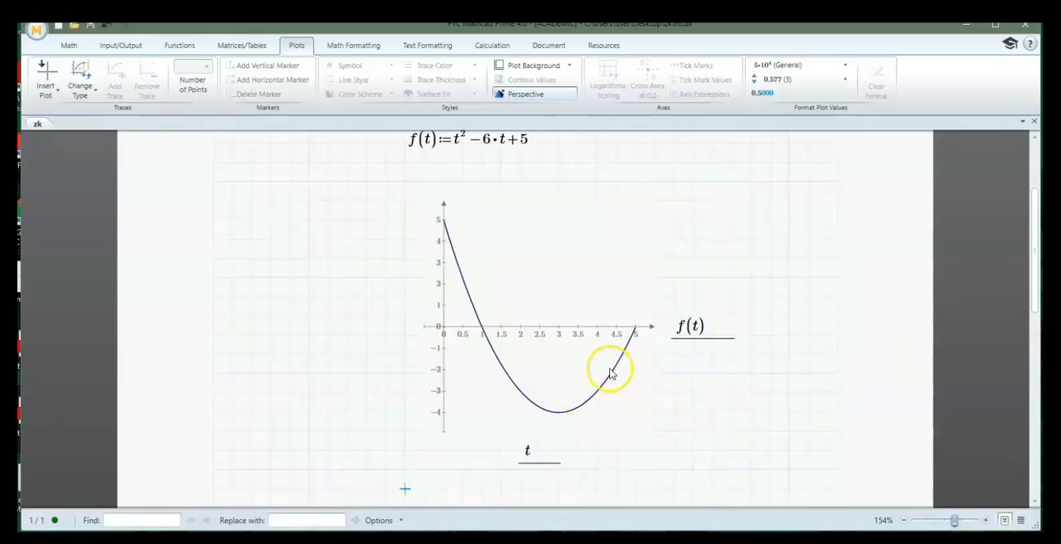
{"action": "left_click", "coordinate": [732, 412]}
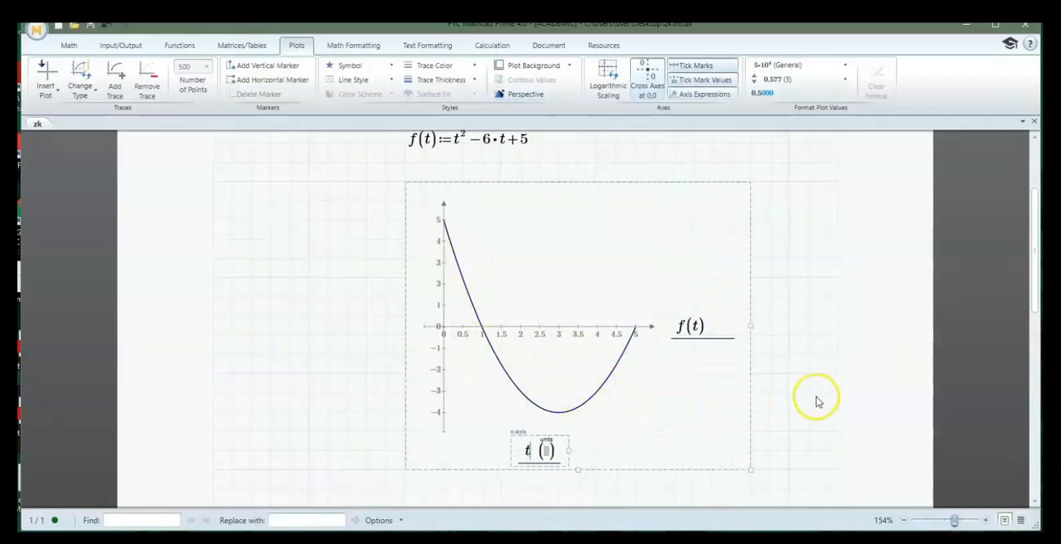
{"action": "left_click", "coordinate": [815, 394]}
Evaluate t beside its definition and move the resulting table of values to the blank area left of the plot
{"action": "scroll", "coordinate": [803, 395], "scroll_direction": "up", "scroll_amount": 2}
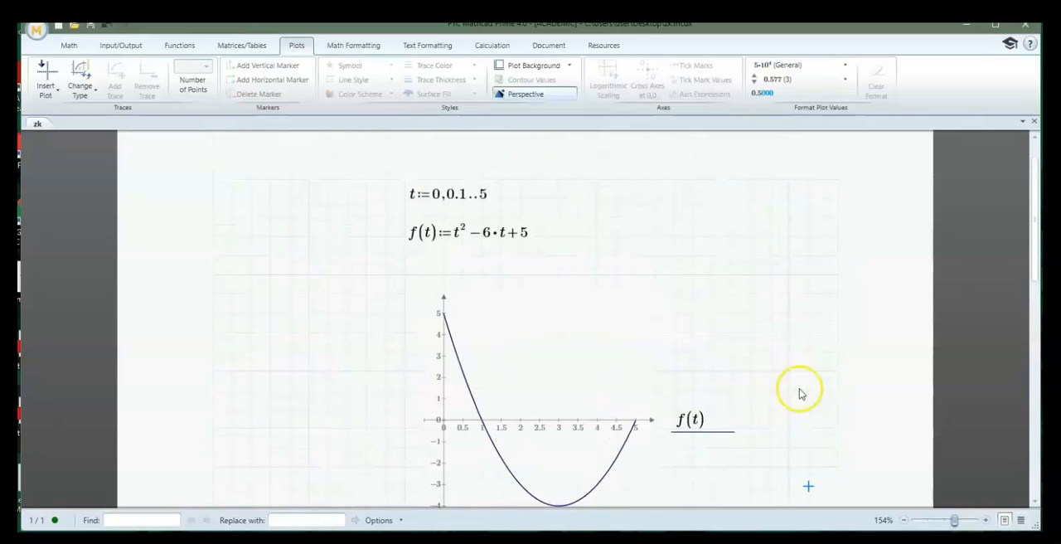
{"action": "left_click", "coordinate": [612, 200]}
{"action": "type", "text": "t "}
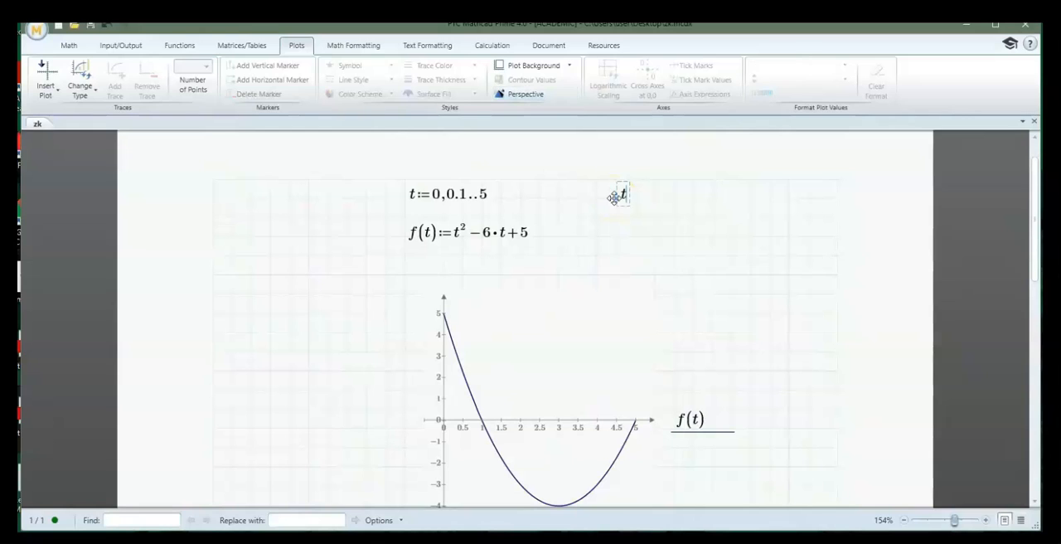
{"action": "type", "text": "="}
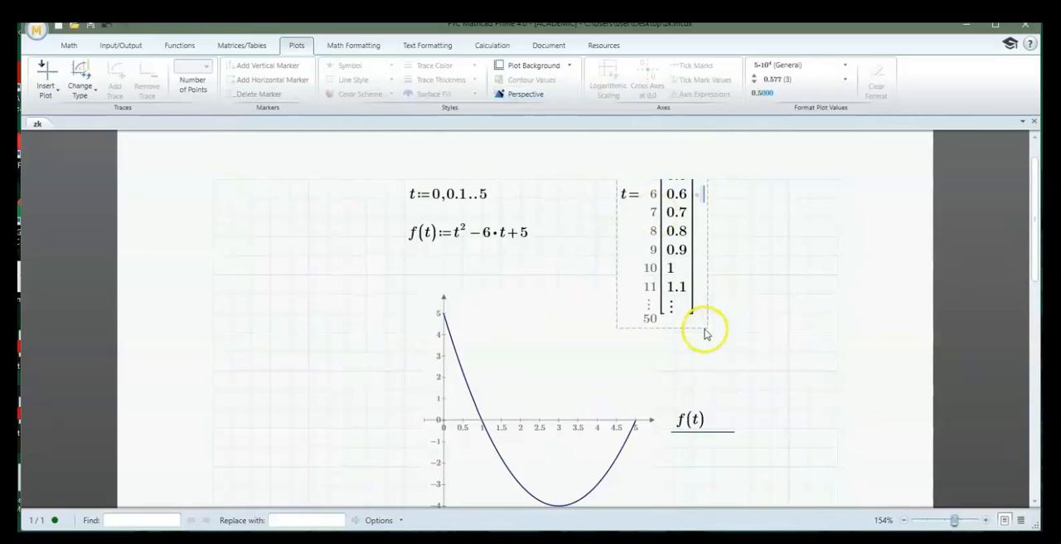
{"action": "left_click_drag", "start_coordinate": [709, 326], "coordinate": [350, 460]}
{"action": "left_click", "coordinate": [308, 467]}
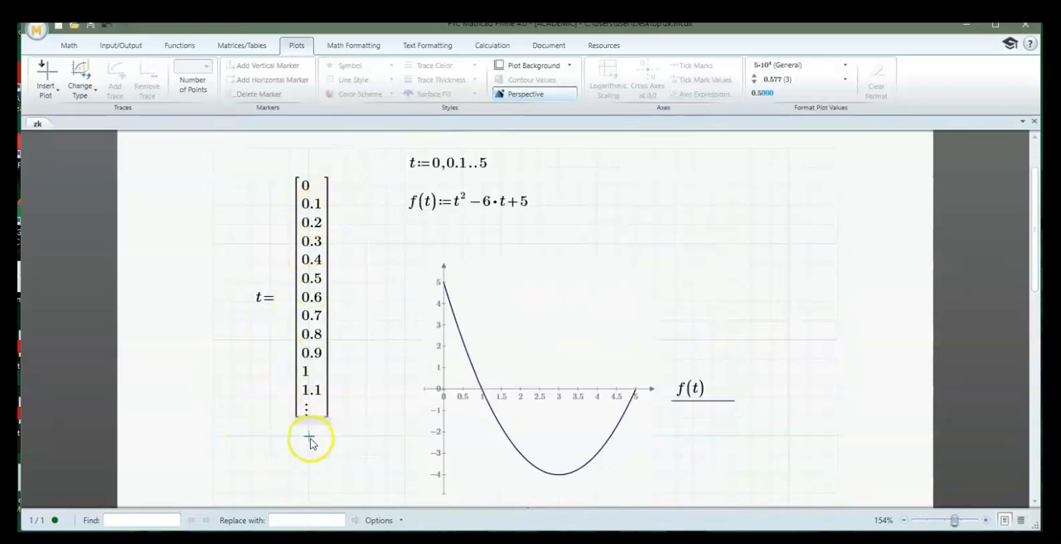
{"action": "left_click", "coordinate": [323, 362]}
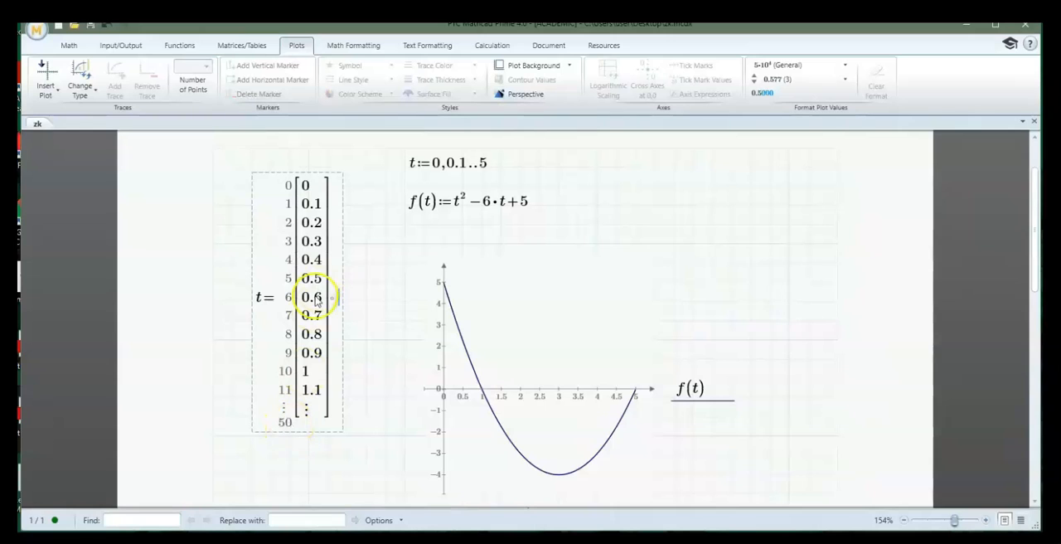
{"action": "left_click", "coordinate": [270, 454]}
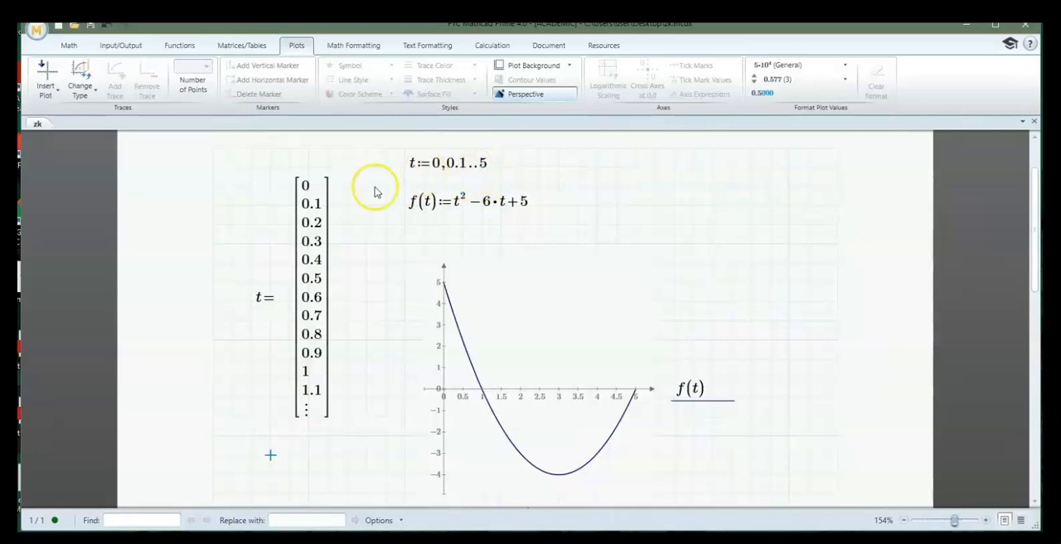
Change the second value in the t range definition to 1, giving t:=0,1..5
{"action": "left_click", "coordinate": [803, 413]}
{"action": "scroll", "coordinate": [804, 414], "scroll_direction": "down", "scroll_amount": 3}
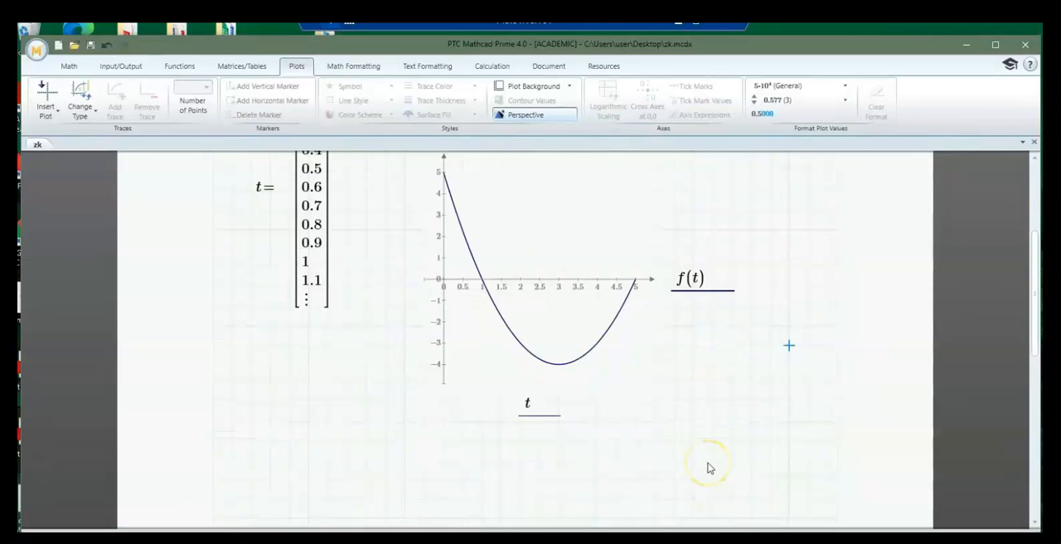
{"action": "scroll", "coordinate": [715, 453], "scroll_direction": "up", "scroll_amount": 6}
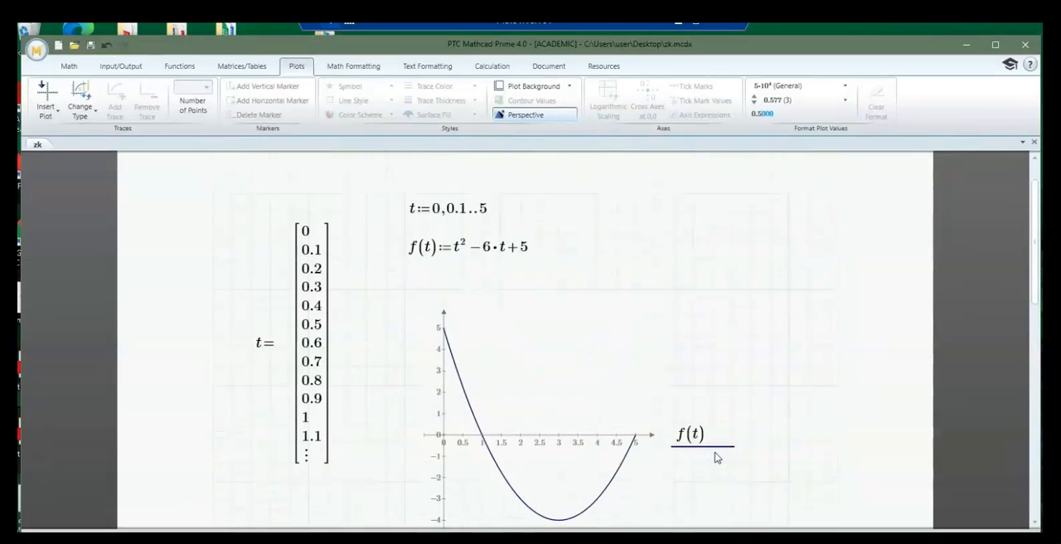
{"action": "left_click", "coordinate": [459, 266]}
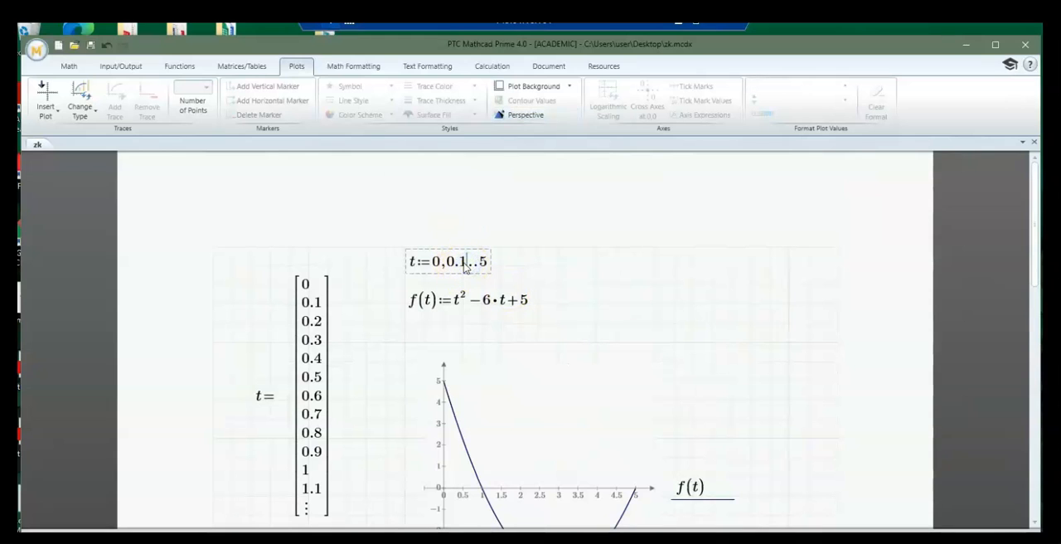
{"action": "key", "text": "BackSpace"}
{"action": "key", "text": "BackSpace"}
{"action": "key", "text": "BackSpace"}
{"action": "type", "text": "1"}
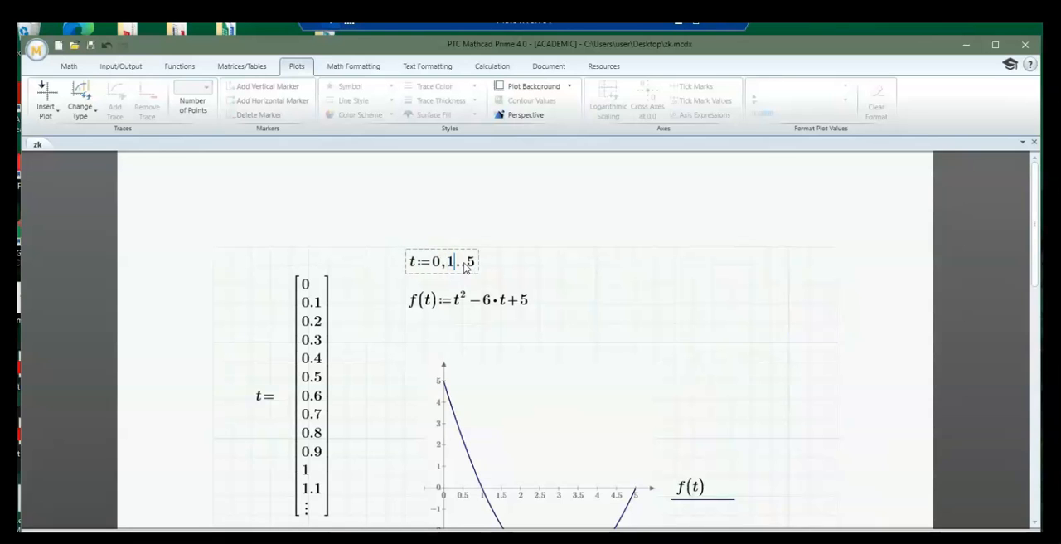
{"action": "key", "text": "Return"}
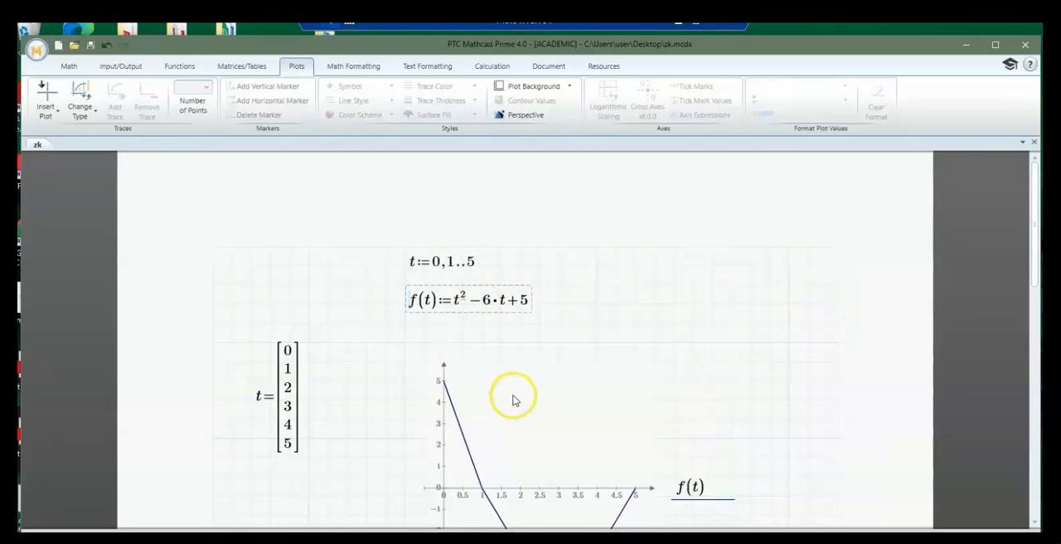
Check the coarse curve, and set the second value of the t range to 0.5, giving t:=0,0.5..5
{"action": "scroll", "coordinate": [513, 398], "scroll_direction": "down", "scroll_amount": 1}
{"action": "scroll", "coordinate": [513, 397], "scroll_direction": "down", "scroll_amount": 2}
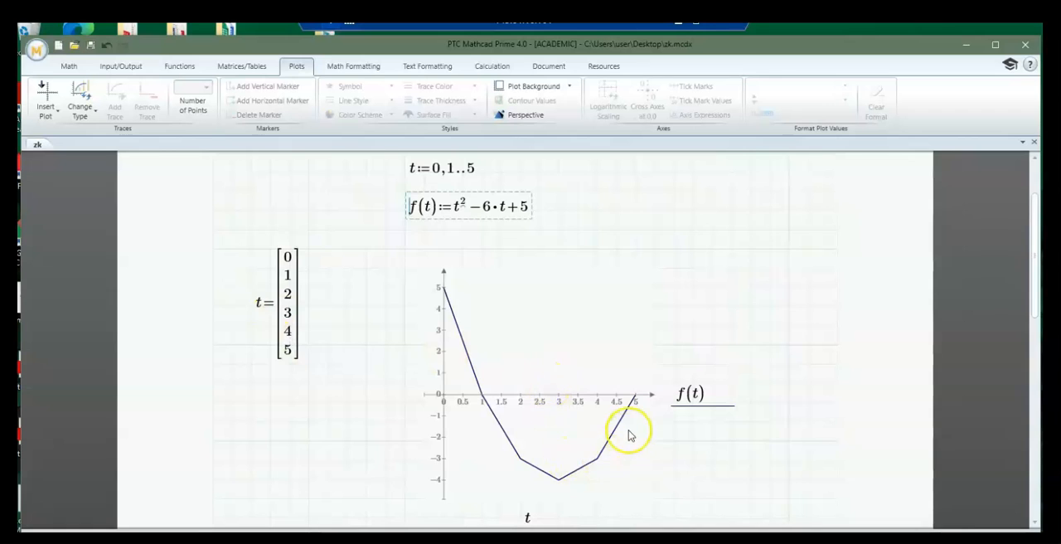
{"action": "scroll", "coordinate": [618, 428], "scroll_direction": "down", "scroll_amount": 2}
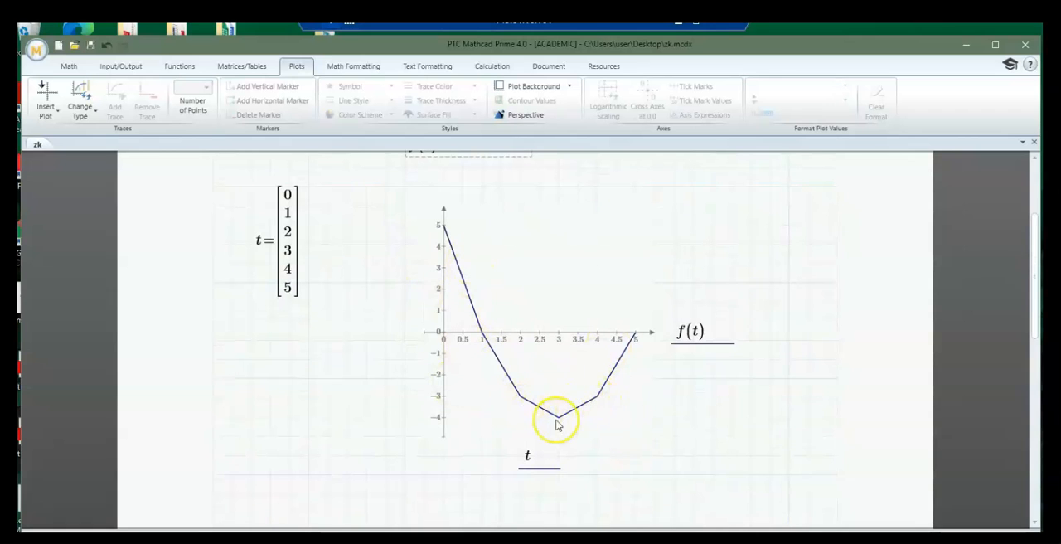
{"action": "scroll", "coordinate": [587, 410], "scroll_direction": "up", "scroll_amount": 2}
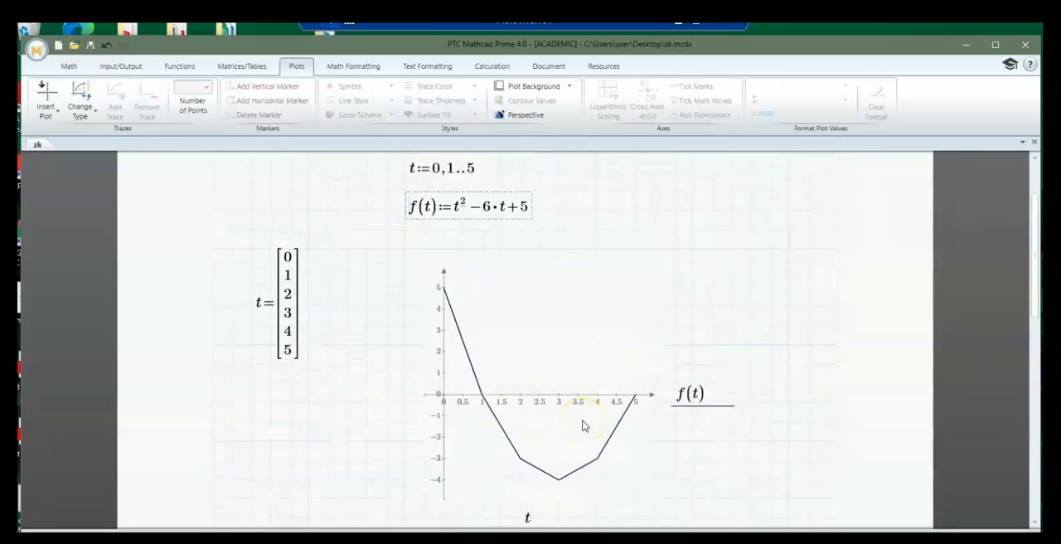
{"action": "scroll", "coordinate": [583, 418], "scroll_direction": "up", "scroll_amount": 1}
{"action": "left_click", "coordinate": [453, 200]}
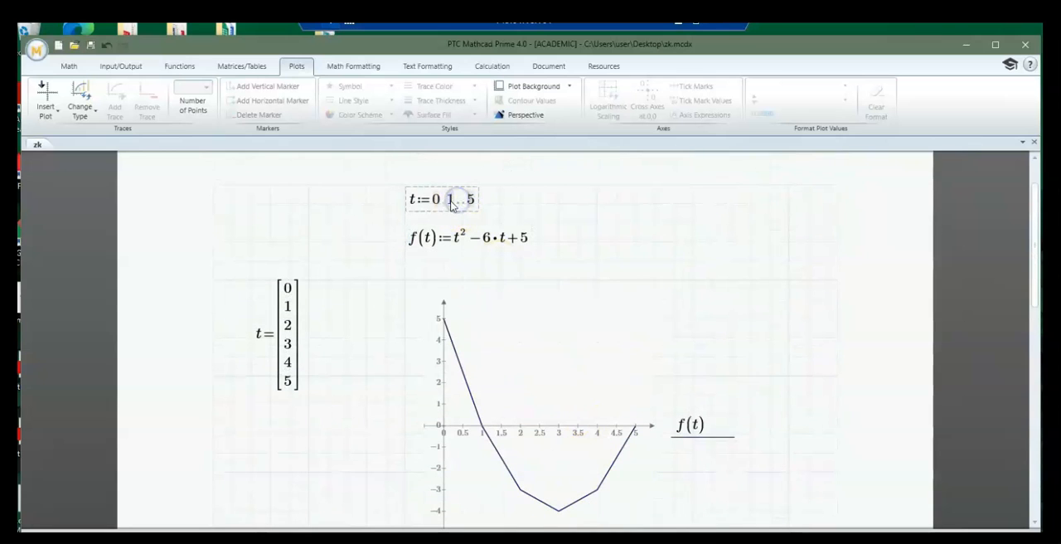
{"action": "key", "text": "BackSpace"}
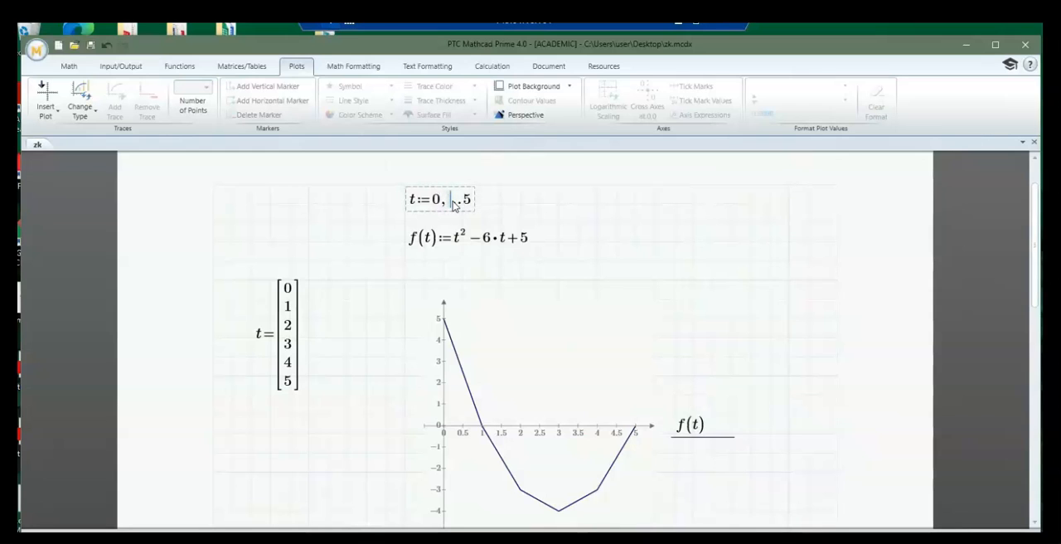
{"action": "type", "text": "0.5"}
{"action": "key", "text": "Return"}
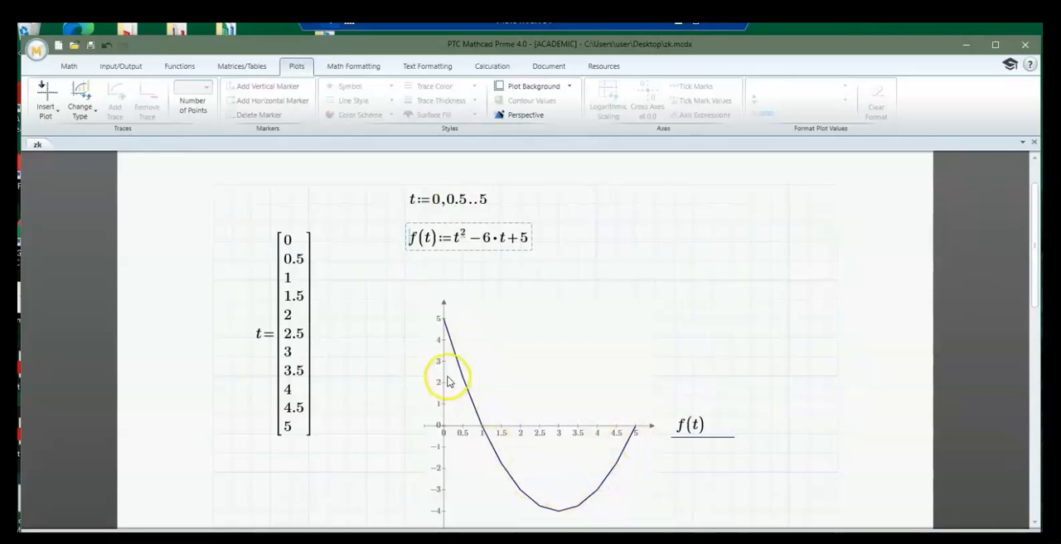
Set the second value of the t range to 0.1, giving t:=0,0.1..5
{"action": "left_click", "coordinate": [464, 201]}
{"action": "key", "text": "BackSpace"}
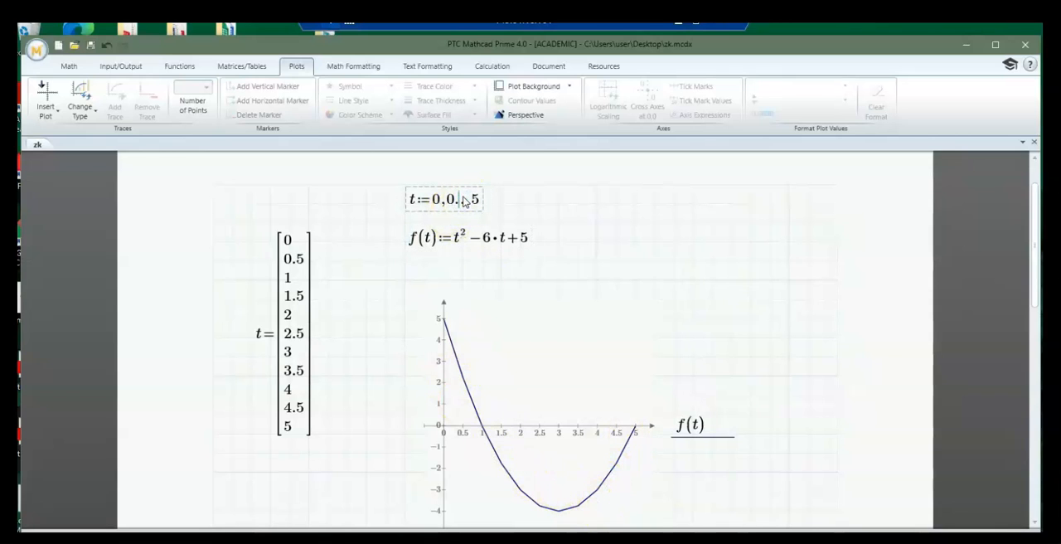
{"action": "type", "text": "1."}
{"action": "key", "text": "Down"}
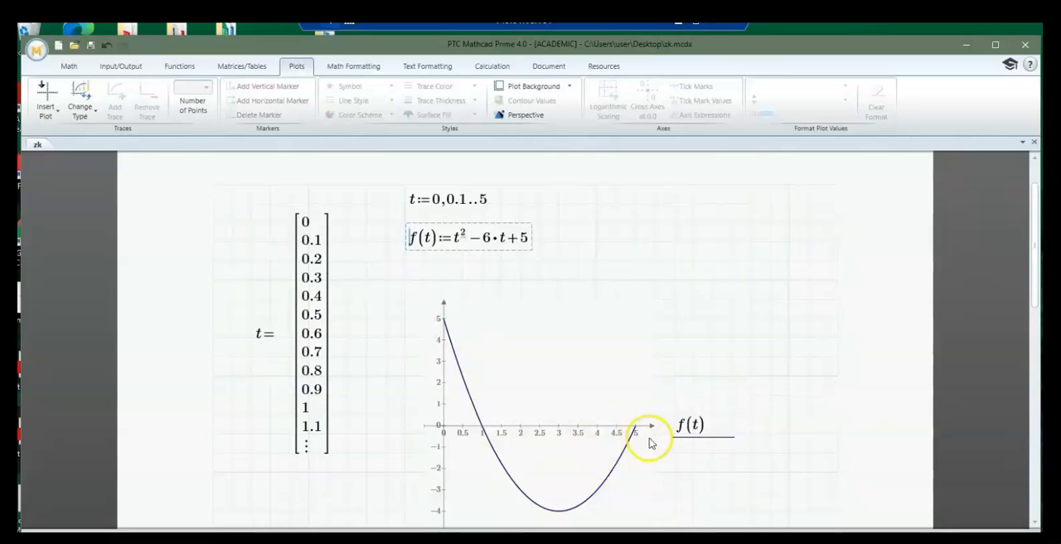
{"action": "left_click", "coordinate": [803, 410]}
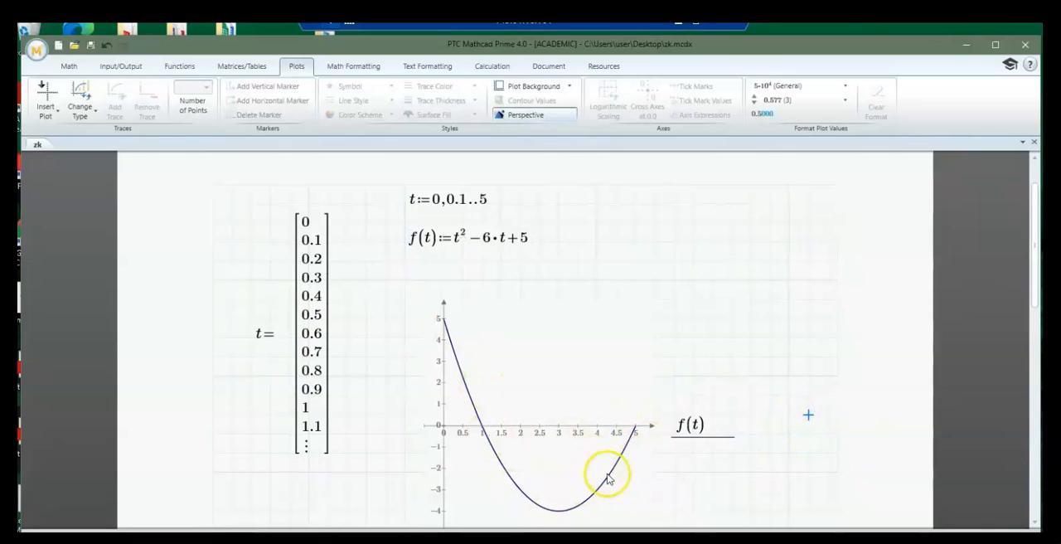
Clear the worksheet by deleting the t table, the f(t) definition, the plot and the t range definition
{"action": "left_click", "coordinate": [750, 382]}
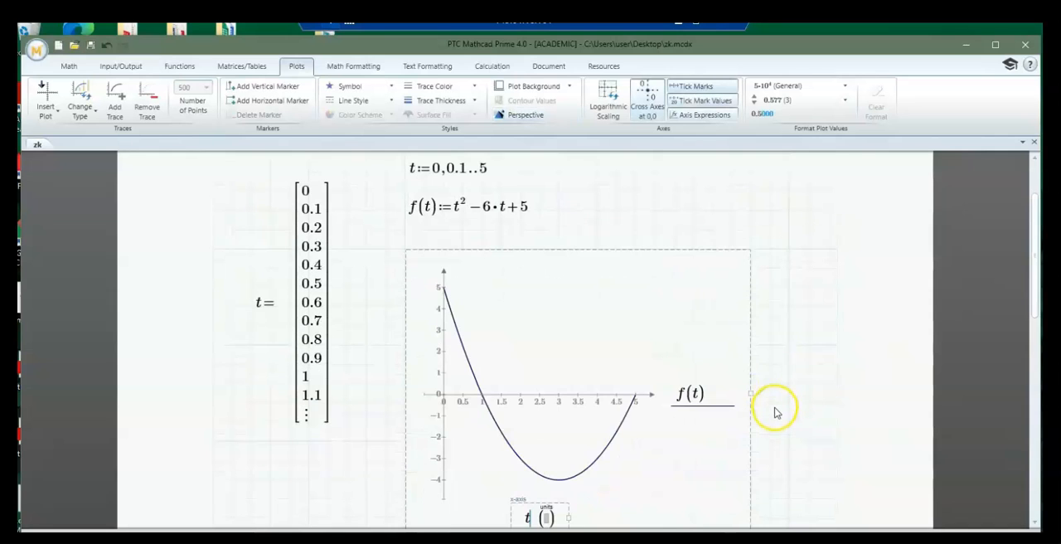
{"action": "scroll", "coordinate": [775, 412], "scroll_direction": "down", "scroll_amount": 3}
{"action": "scroll", "coordinate": [775, 413], "scroll_direction": "up", "scroll_amount": 4}
{"action": "left_click_drag", "start_coordinate": [798, 430], "coordinate": [277, 186]}
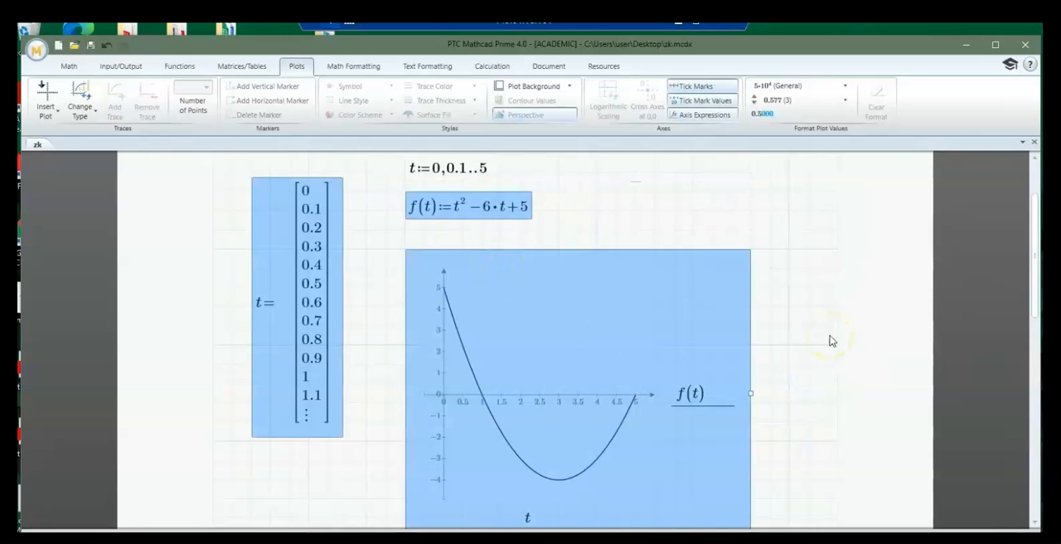
{"action": "key", "text": "Delete"}
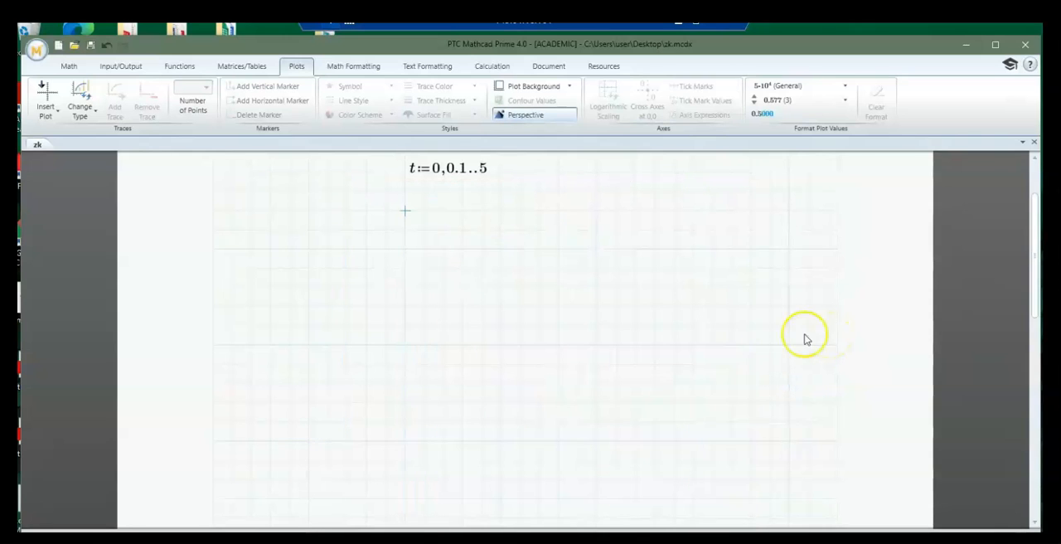
{"action": "scroll", "coordinate": [575, 374], "scroll_direction": "up", "scroll_amount": 1}
{"action": "left_click_drag", "start_coordinate": [578, 296], "coordinate": [365, 251]}
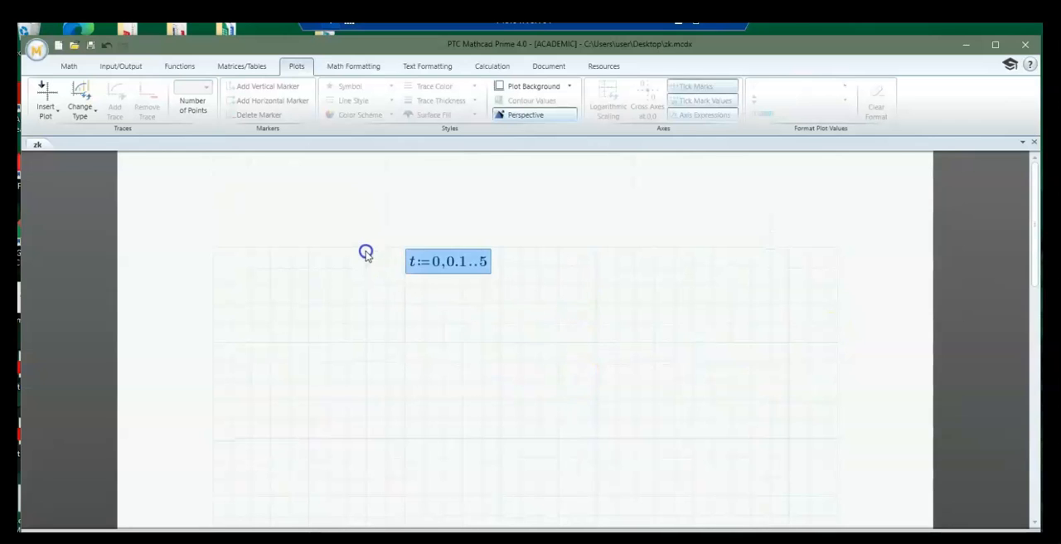
{"action": "key", "text": "Delete"}
{"action": "left_click", "coordinate": [500, 419]}
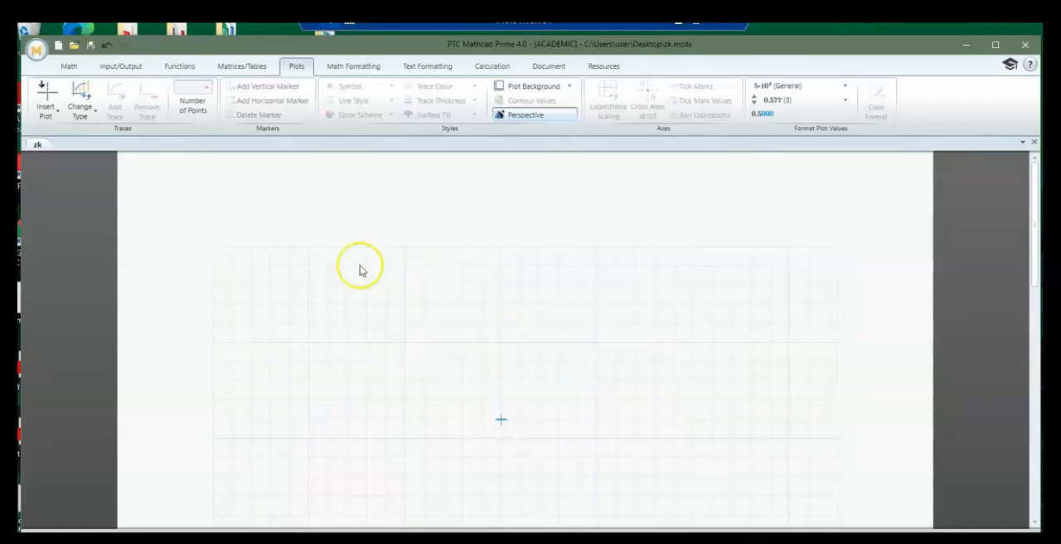
Define the range variable x near the page's upper edge as x:=0,0.5..10
{"action": "left_click", "coordinate": [390, 267]}
{"action": "type", "text": "x:="}
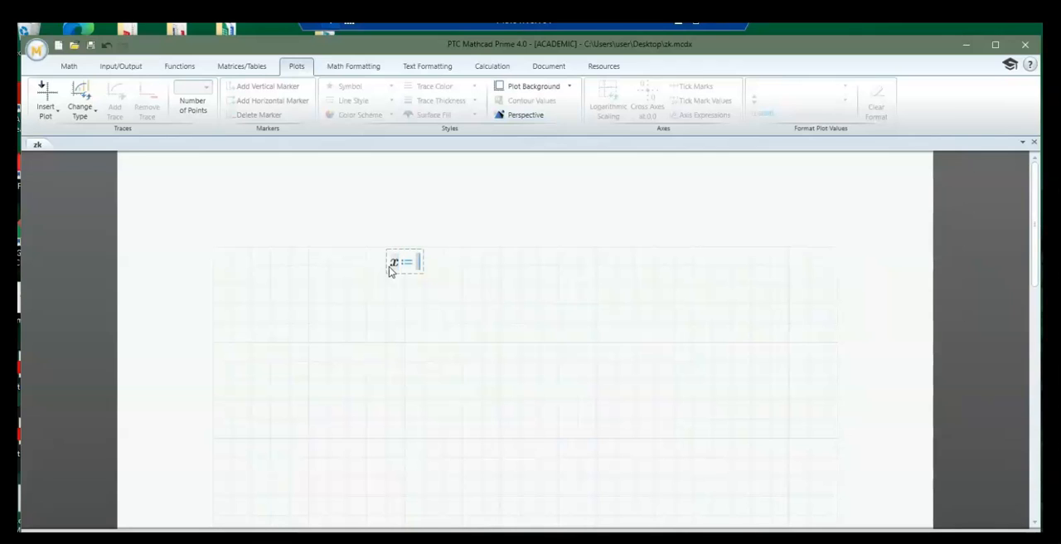
{"action": "type", "text": "0,"}
{"action": "left_click", "coordinate": [449, 264]}
{"action": "type", "text": "10"}
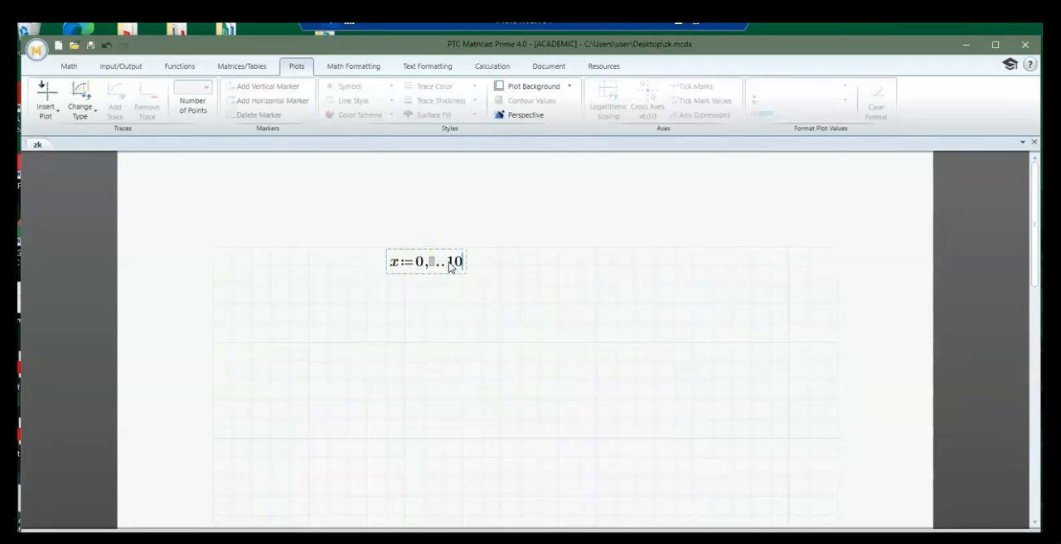
{"action": "left_click", "coordinate": [431, 264]}
{"action": "type", "text": "0.5"}
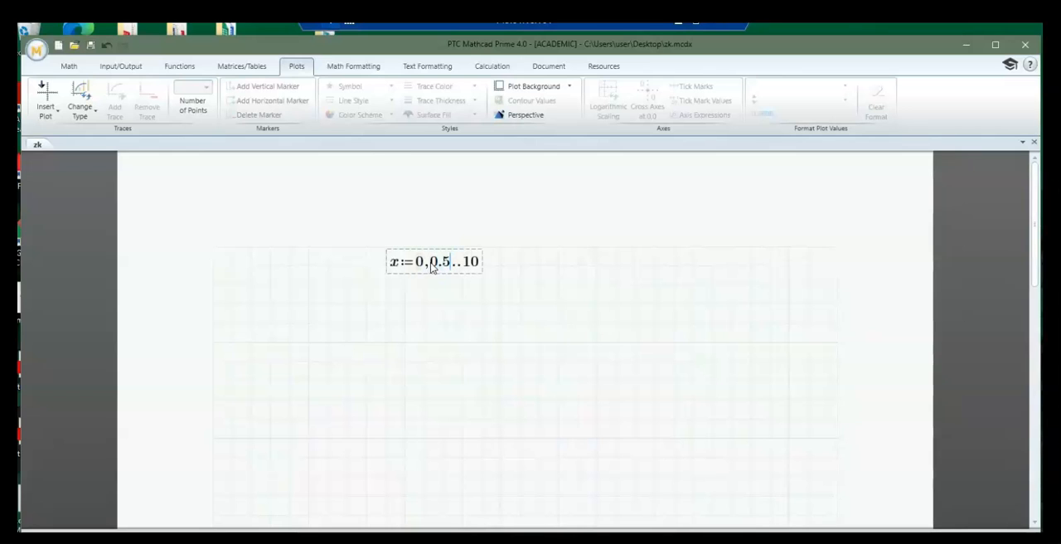
Define the range variable y directly below the x range as y:=0,0.5..10
{"action": "left_click", "coordinate": [388, 303]}
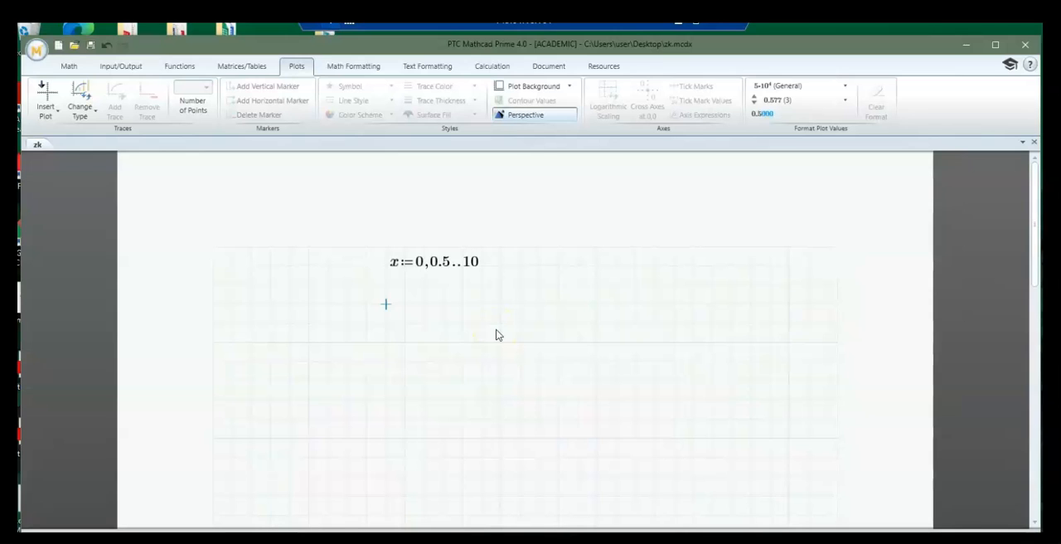
{"action": "type", "text": "y:="}
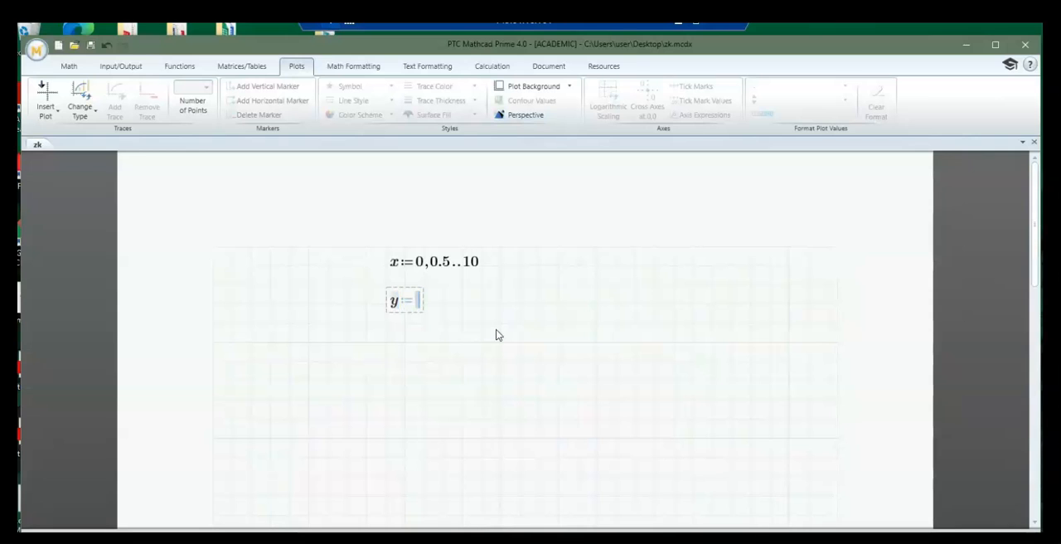
{"action": "type", "text": "0,"}
{"action": "type", "text": "0.5"}
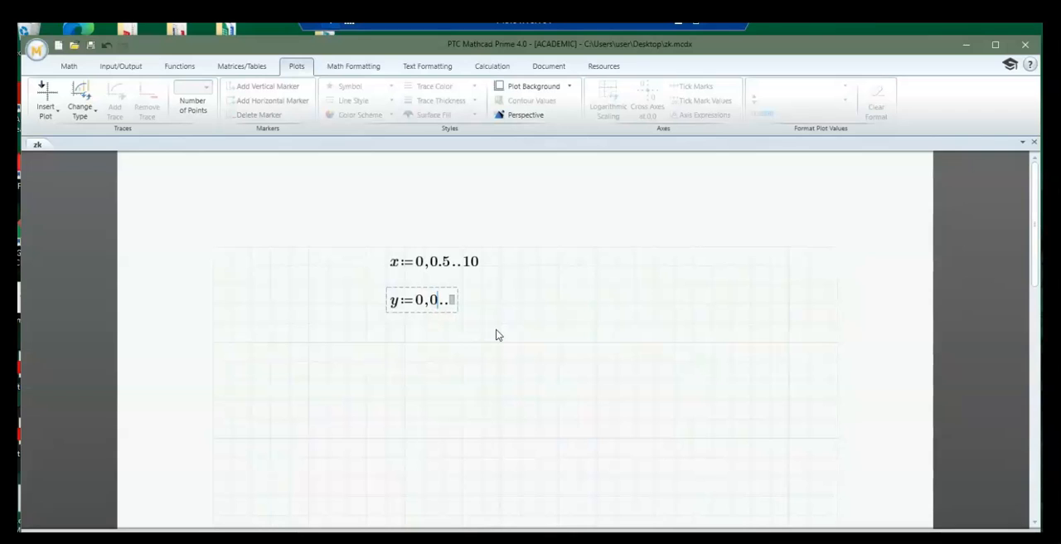
{"action": "key", "text": "Right"}
{"action": "type", "text": "10"}
{"action": "key", "text": "Return"}
{"action": "key", "text": "Return"}
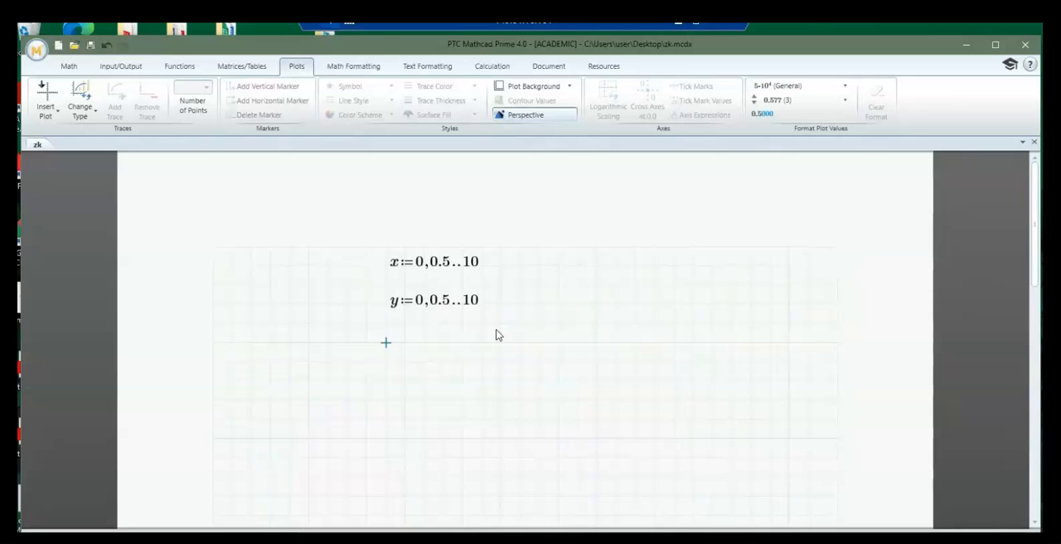
Start a definition of the two-variable function f(x,y) below the y range
{"action": "type", "text": "f"}
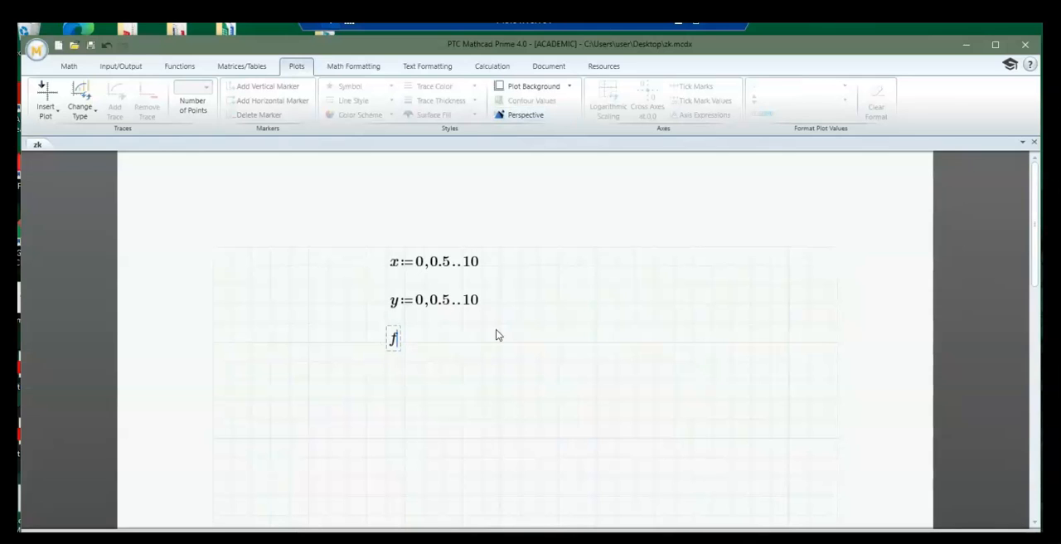
{"action": "type", "text": "(x,y):="}
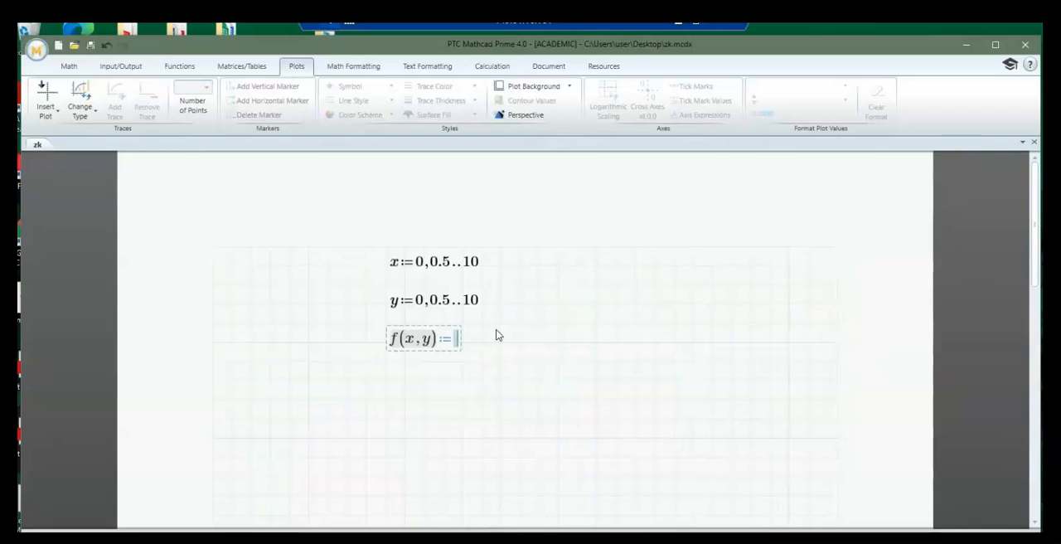
Complete the f(x,y) definition with the expression e^(-x/5)·cos(y)
{"action": "type", "text": "e"}
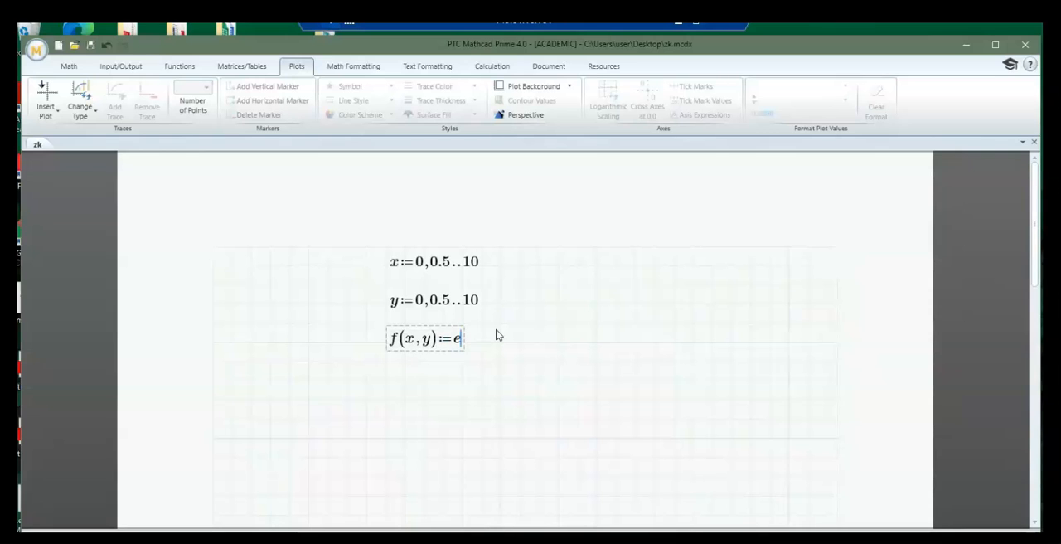
{"action": "key", "text": "shift+6"}
{"action": "type", "text": "-x/"}
{"action": "type", "text": "*"}
{"action": "type", "text": "cos"}
{"action": "key", "text": "BackSpace"}
{"action": "type", "text": "s(y"}
{"action": "key", "text": "Return"}
{"action": "key", "text": "Return"}
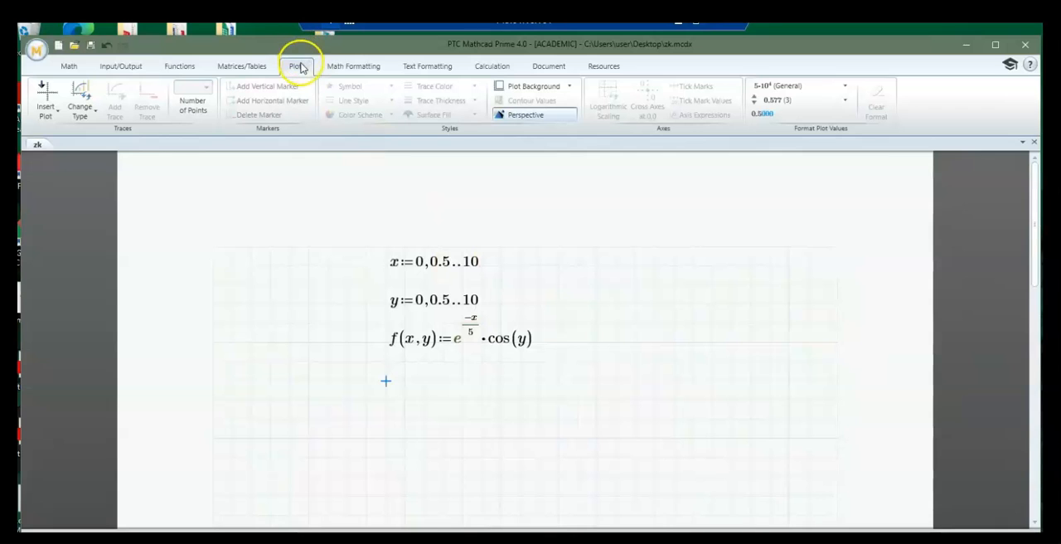
Insert an empty 3D plot below the f(x,y) definition
{"action": "left_click", "coordinate": [49, 105]}
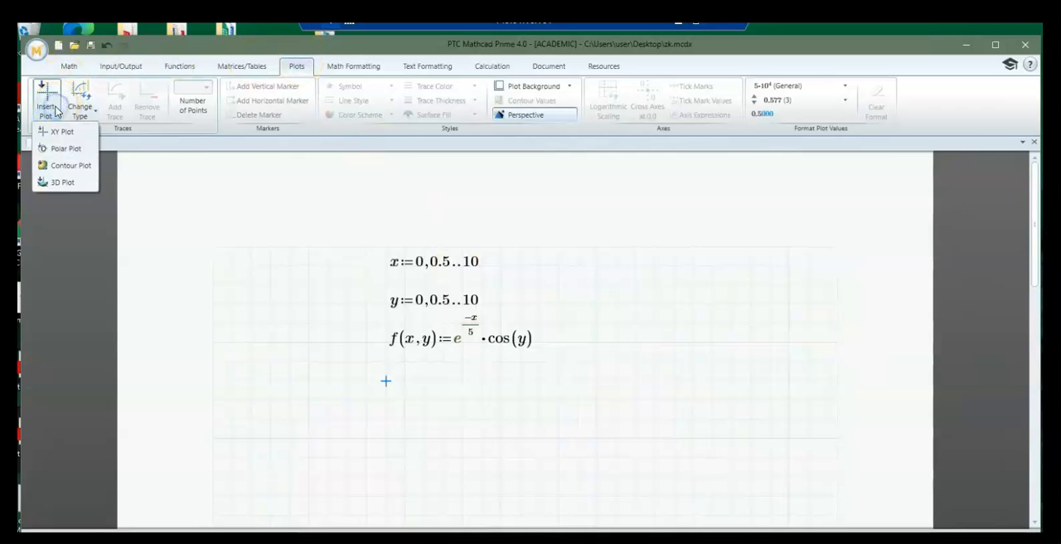
{"action": "left_click", "coordinate": [59, 184]}
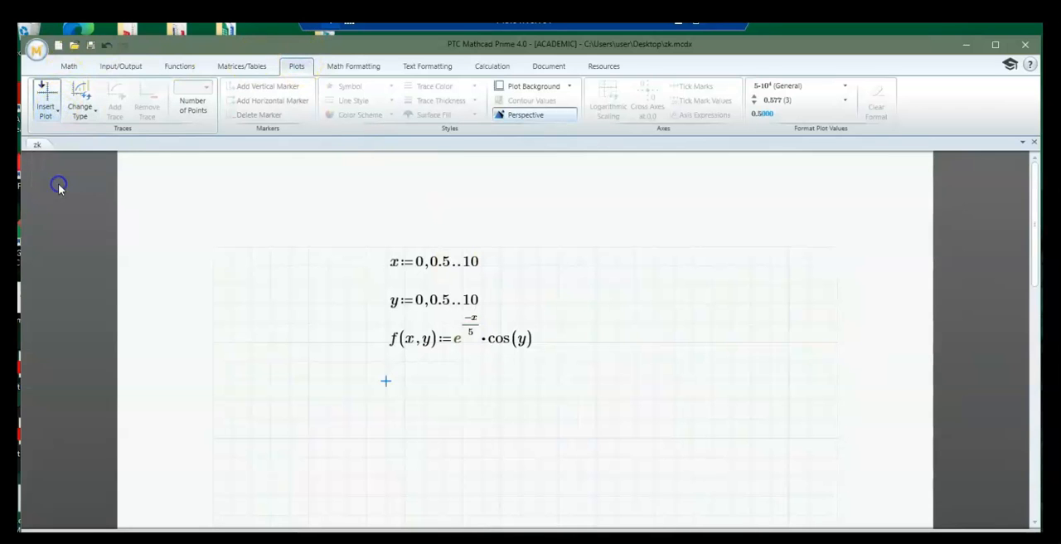
{"action": "left_click", "coordinate": [751, 459]}
{"action": "scroll", "coordinate": [753, 463], "scroll_direction": "down", "scroll_amount": 2}
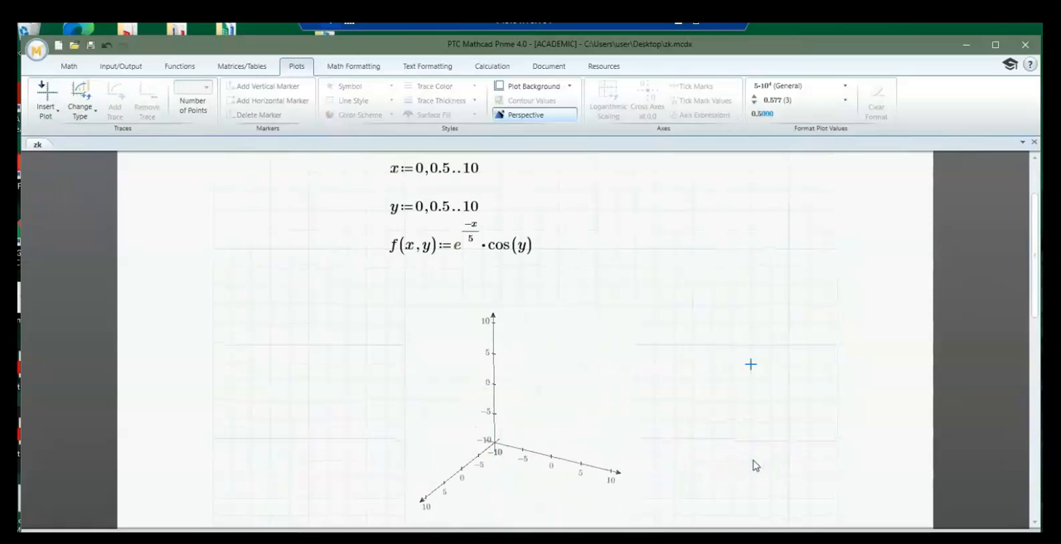
{"action": "scroll", "coordinate": [564, 480], "scroll_direction": "down", "scroll_amount": 2}
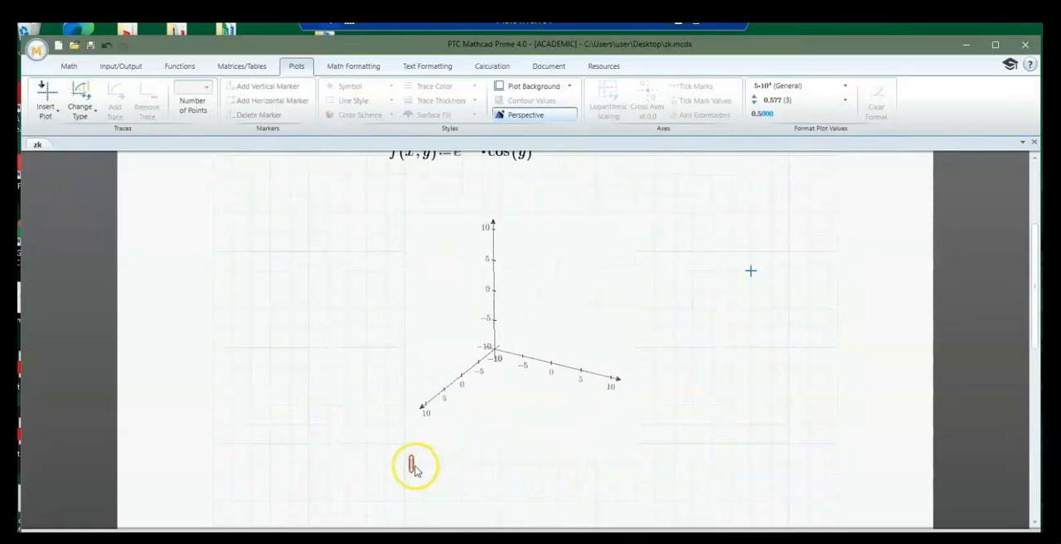
Enter f(x,y) as the z-axis expression of the 3D plot to draw the surface
{"action": "left_click", "coordinate": [412, 465]}
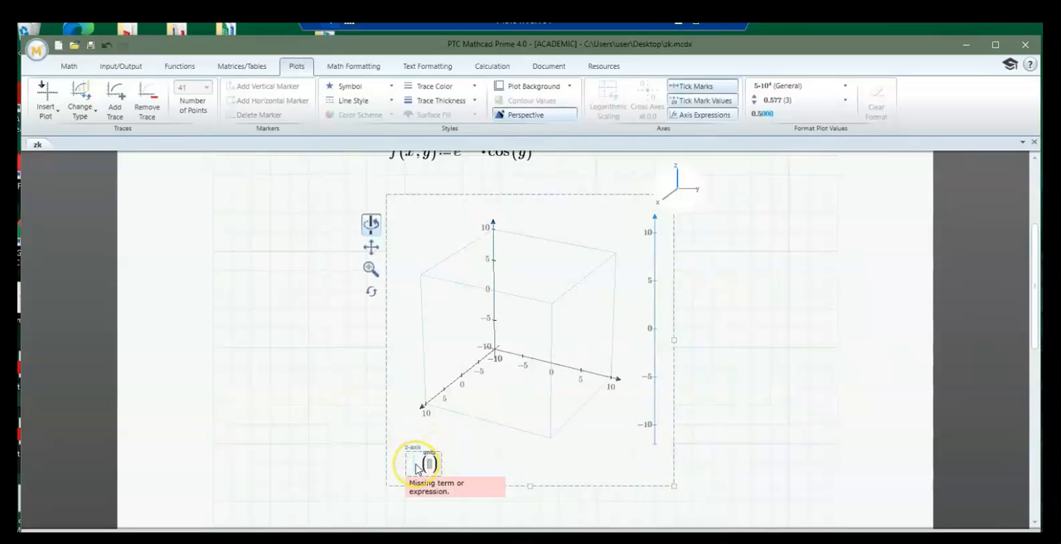
{"action": "type", "text": "f(x,y)"}
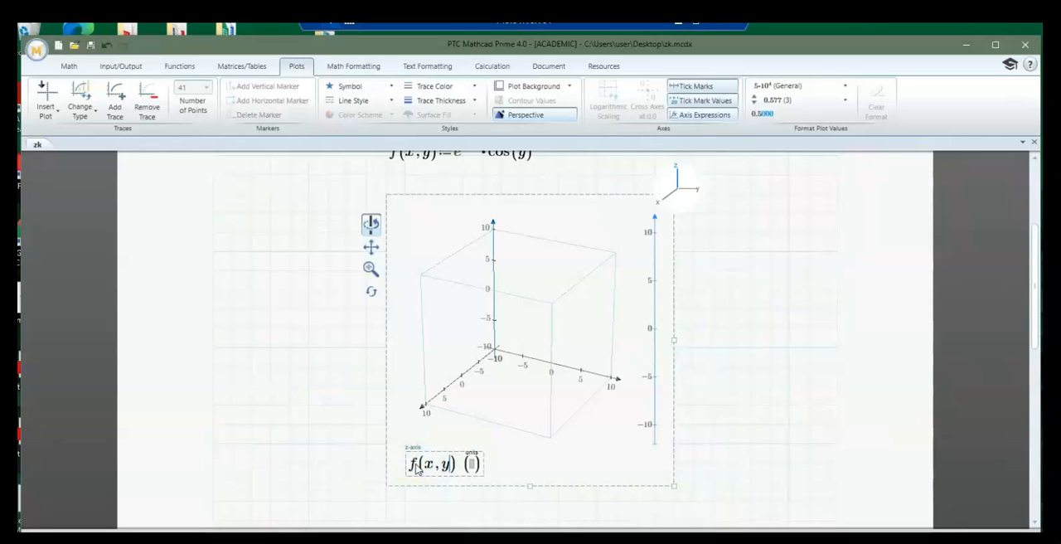
{"action": "key", "text": "Return"}
{"action": "left_click", "coordinate": [771, 445]}
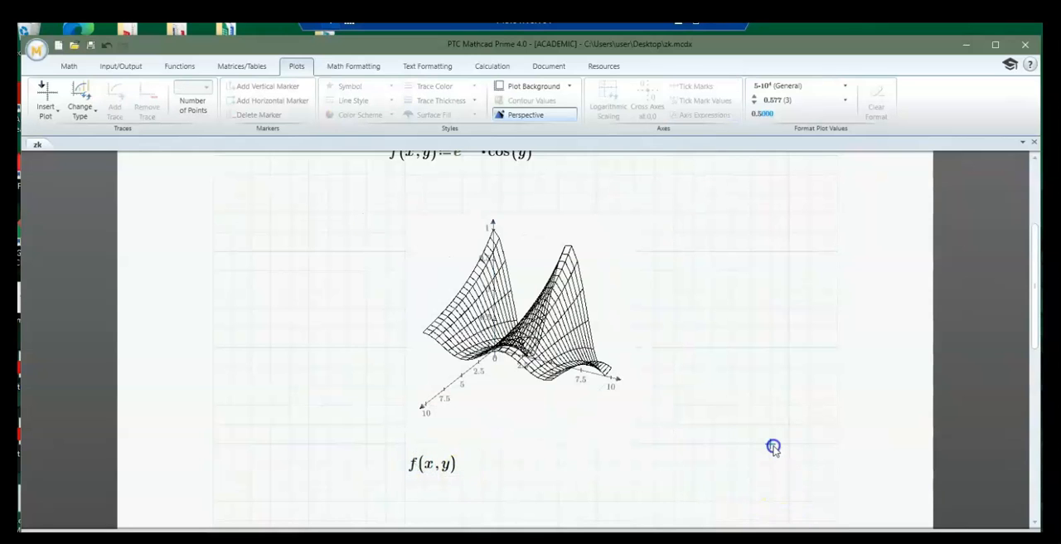
Change the second value in the x range definition to 1, giving x:=0,1..10
{"action": "scroll", "coordinate": [494, 423], "scroll_direction": "up", "scroll_amount": 2}
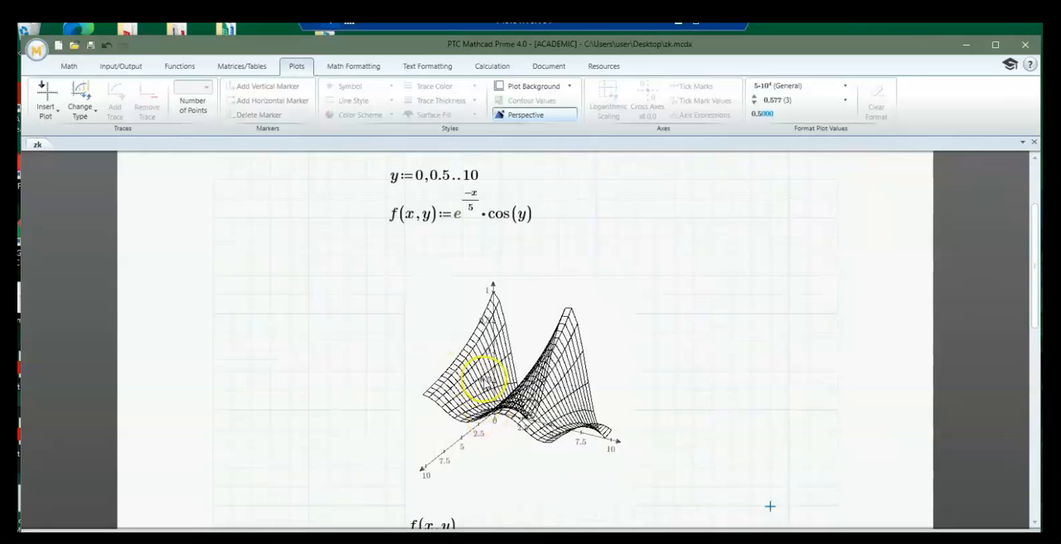
{"action": "scroll", "coordinate": [483, 381], "scroll_direction": "up", "scroll_amount": 1}
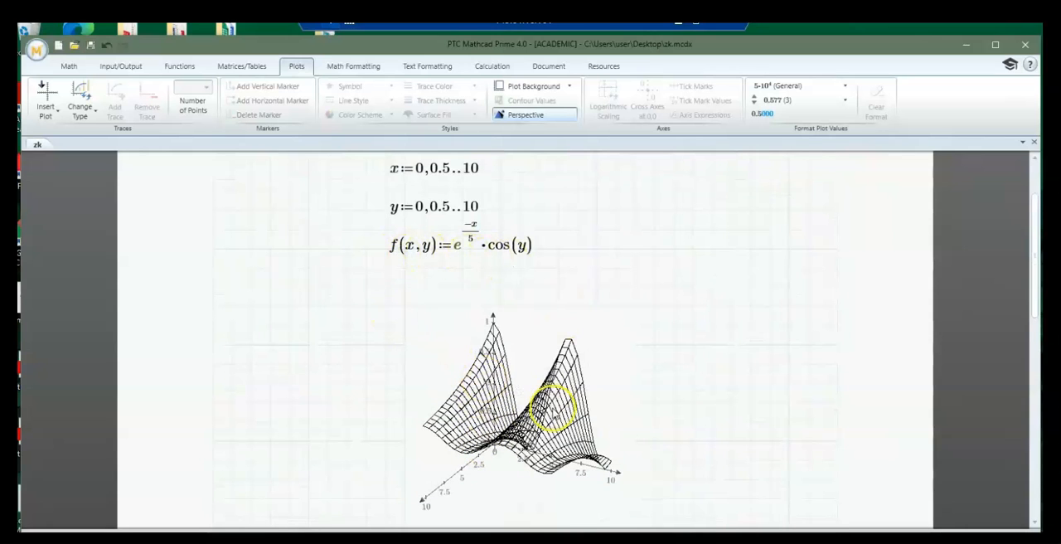
{"action": "scroll", "coordinate": [620, 433], "scroll_direction": "up", "scroll_amount": 2}
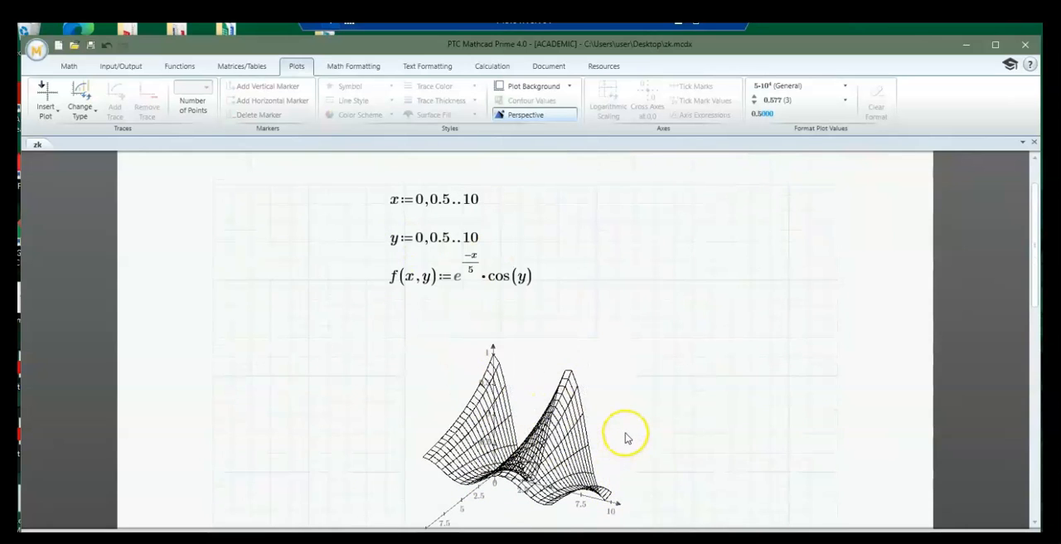
{"action": "left_click", "coordinate": [451, 235]}
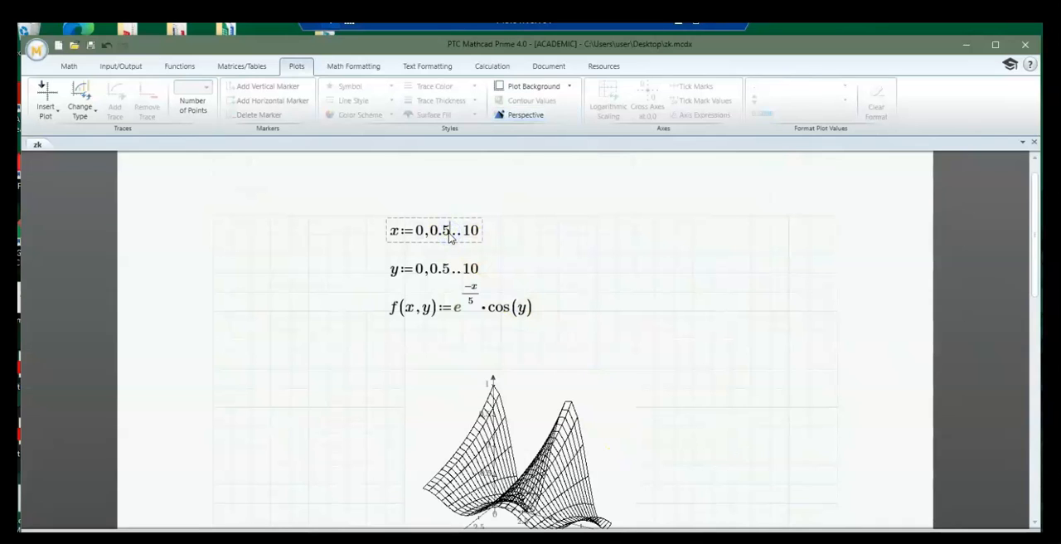
{"action": "key", "text": "BackSpace"}
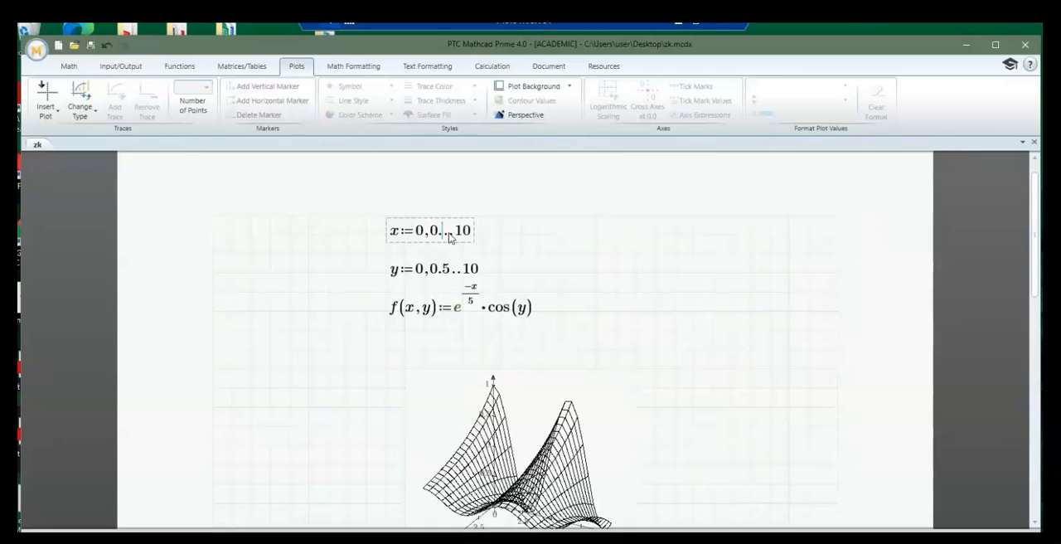
{"action": "key", "text": "BackSpace"}
{"action": "key", "text": "BackSpace"}
{"action": "type", "text": "1"}
Change the second value in the y range definition to 1, giving y:=0,1..10
{"action": "left_click", "coordinate": [440, 270]}
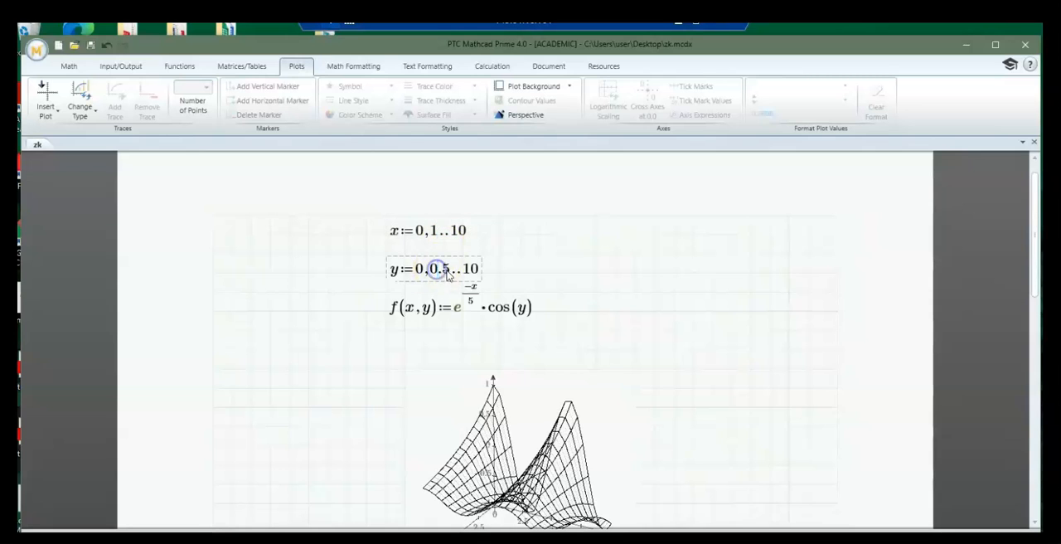
{"action": "key", "text": "Delete"}
{"action": "key", "text": "BackSpace"}
{"action": "key", "text": "BackSpace"}
{"action": "type", "text": "1"}
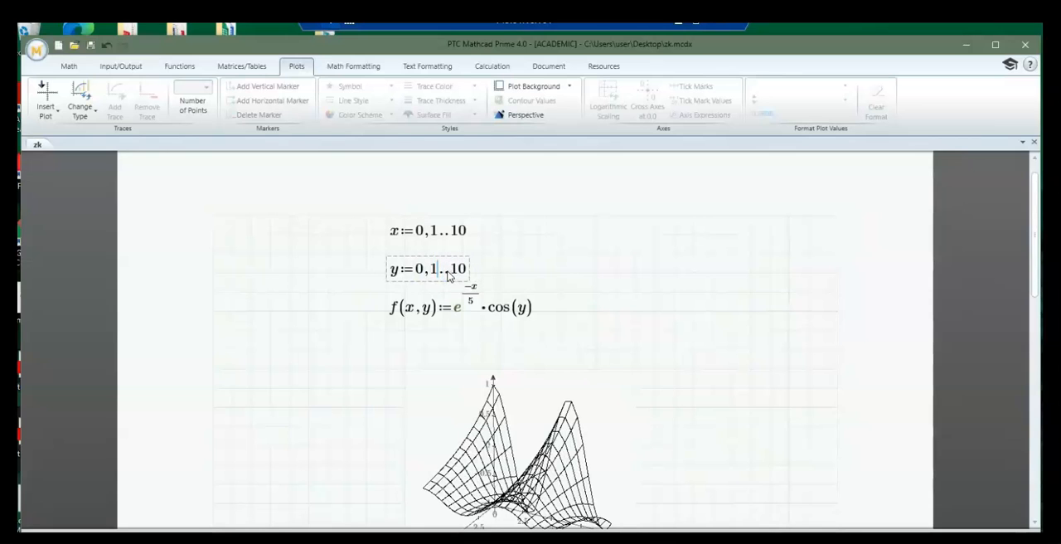
{"action": "key", "text": "Down"}
{"action": "left_click", "coordinate": [709, 372]}
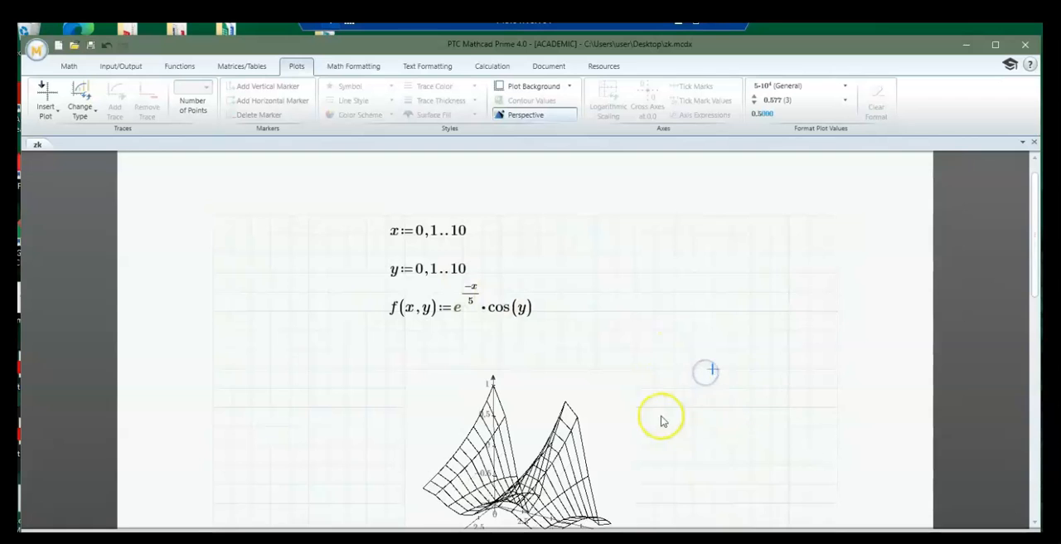
Check the coarser surface, and try to set the second value of the x range to 0.5
{"action": "scroll", "coordinate": [661, 419], "scroll_direction": "down", "scroll_amount": 1}
{"action": "scroll", "coordinate": [567, 447], "scroll_direction": "up", "scroll_amount": 1}
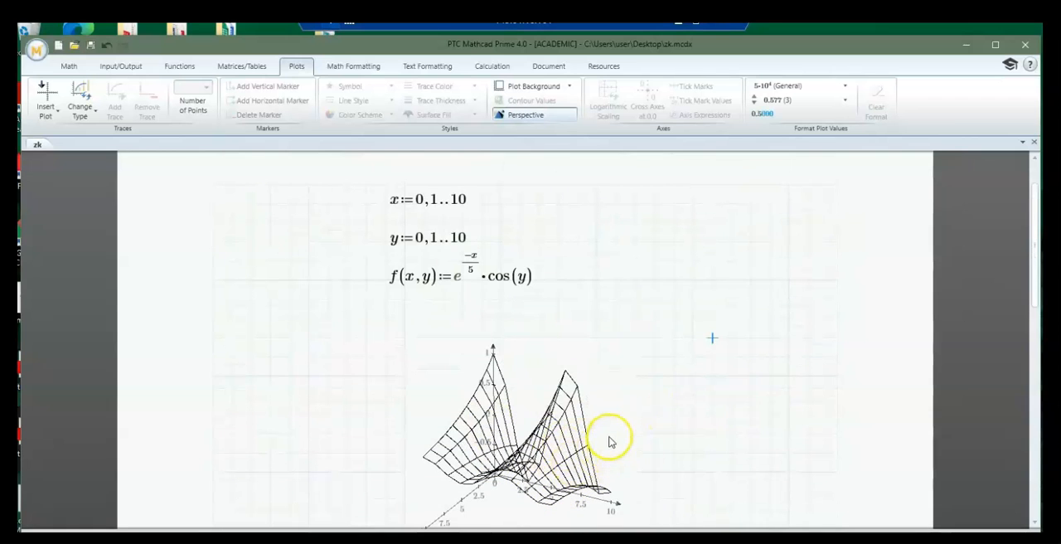
{"action": "left_click", "coordinate": [656, 263]}
{"action": "left_click", "coordinate": [435, 200]}
{"action": "key", "text": "BackSpace"}
{"action": "type", "text": "o.5"}
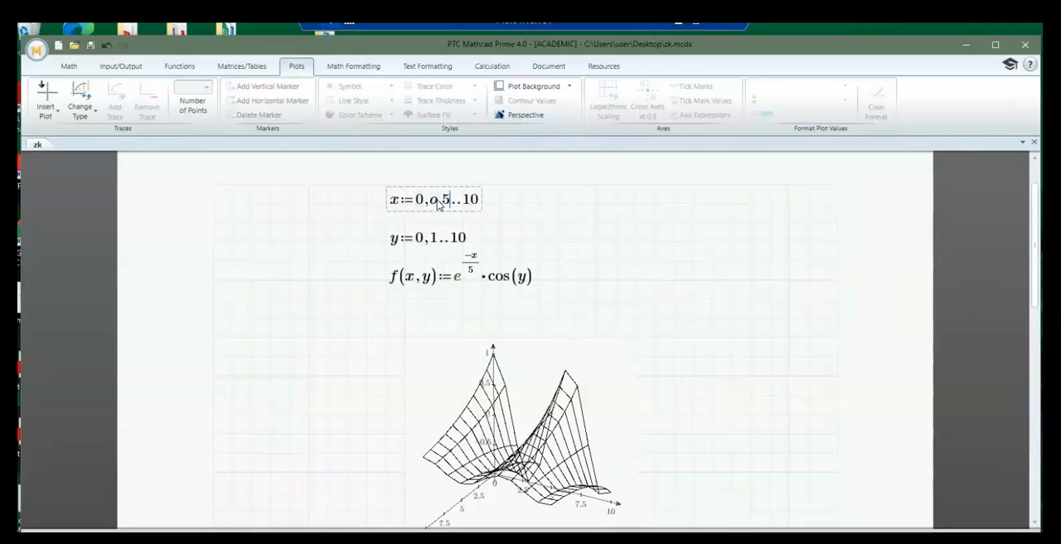
Set the second value of the y range to 0.5, giving y:=0,0.5..10
{"action": "left_click", "coordinate": [432, 239]}
{"action": "left_click", "coordinate": [437, 240]}
{"action": "key", "text": "BackSpace"}
{"action": "type", "text": "0"}
{"action": "type", "text": ".5"}
Replace the mistyped letter o in the x range with 0, giving x:=0,0.5..10, and check the updated surface plot
{"action": "left_click", "coordinate": [438, 198]}
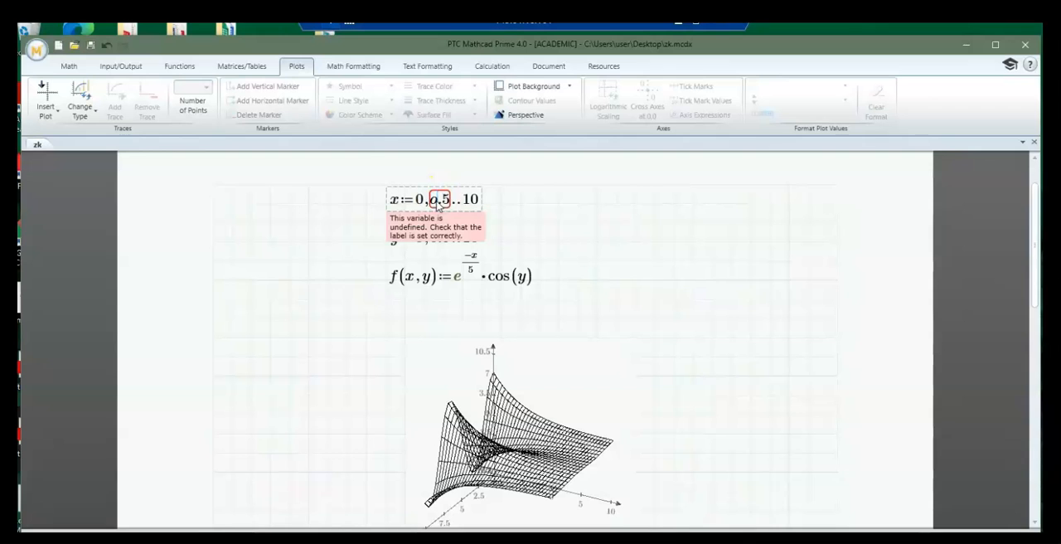
{"action": "key", "text": "BackSpace"}
{"action": "type", "text": "0"}
{"action": "left_click", "coordinate": [633, 316]}
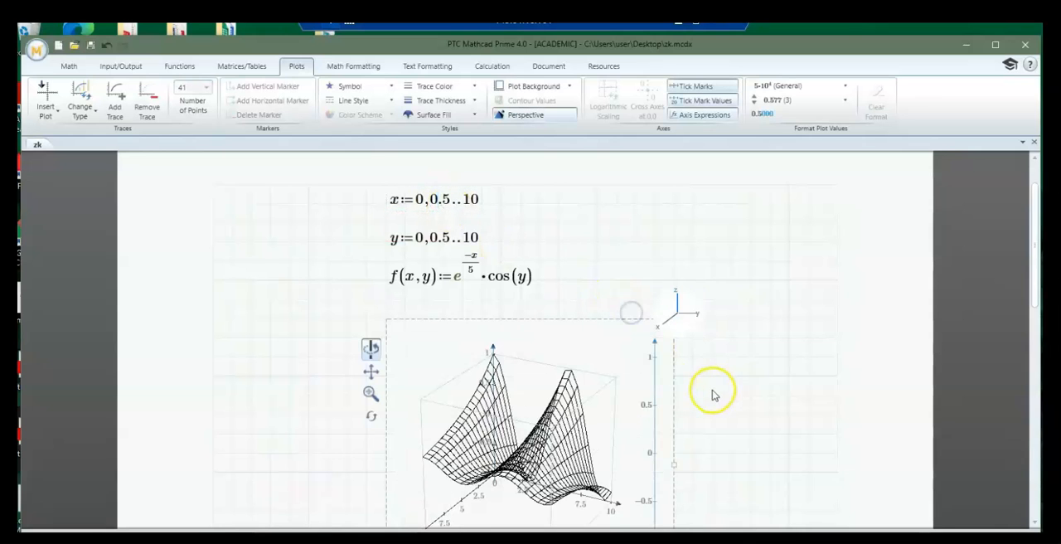
{"action": "scroll", "coordinate": [703, 421], "scroll_direction": "down", "scroll_amount": 1}
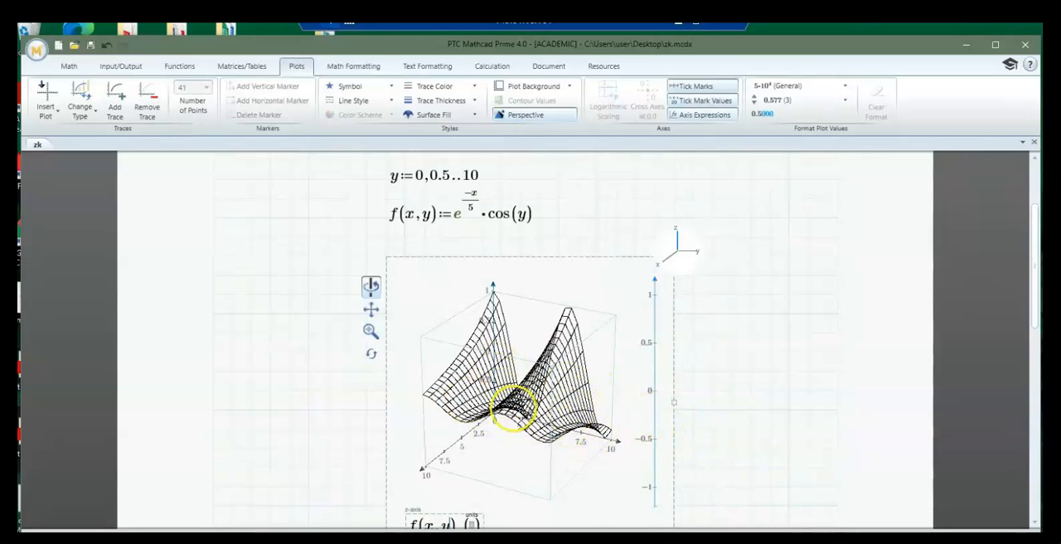
{"action": "left_click", "coordinate": [783, 412]}
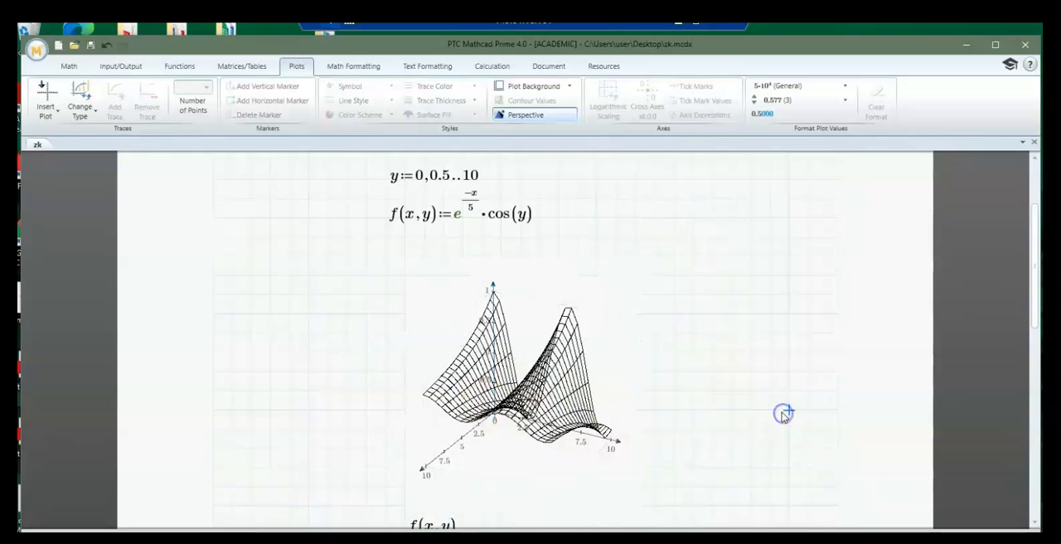
Clear the worksheet by deleting the x and y ranges, the f(x,y) definition and the 3D plot
{"action": "scroll", "coordinate": [781, 412], "scroll_direction": "down", "scroll_amount": 1}
{"action": "scroll", "coordinate": [782, 412], "scroll_direction": "up", "scroll_amount": 2}
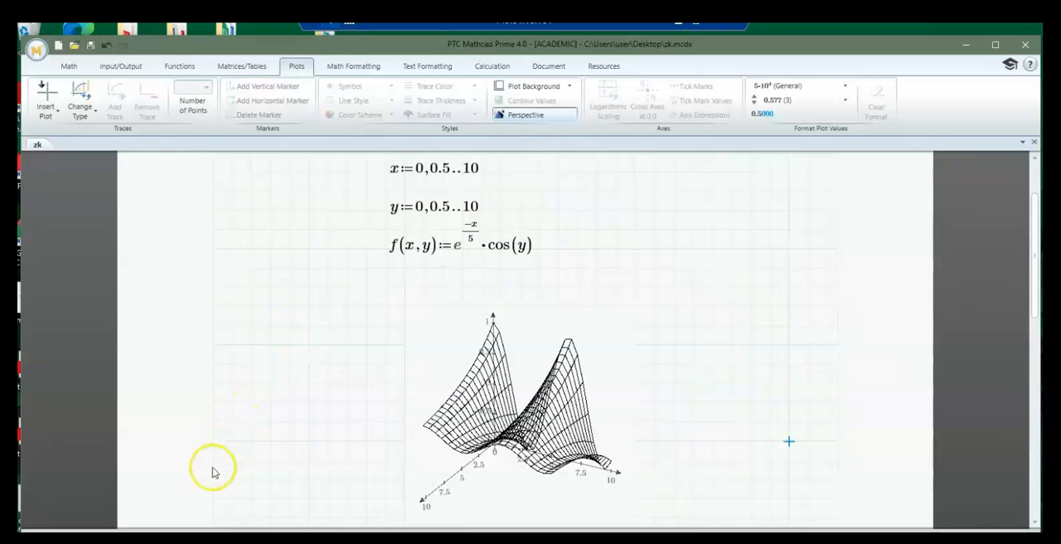
{"action": "left_click", "coordinate": [213, 498]}
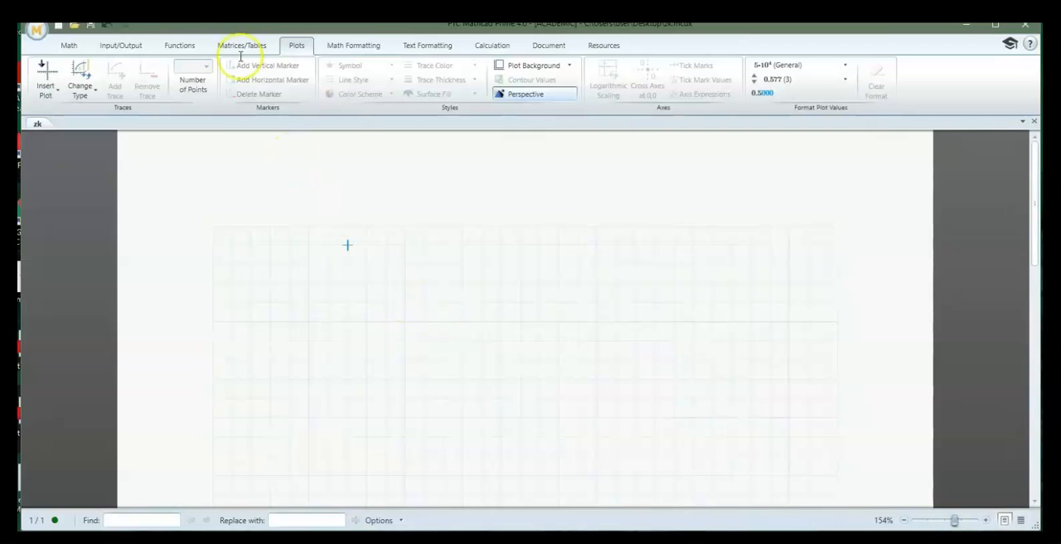
Add a text box at the top of the worksheet with the heading "Matrix Operations"
{"action": "left_click", "coordinate": [67, 47]}
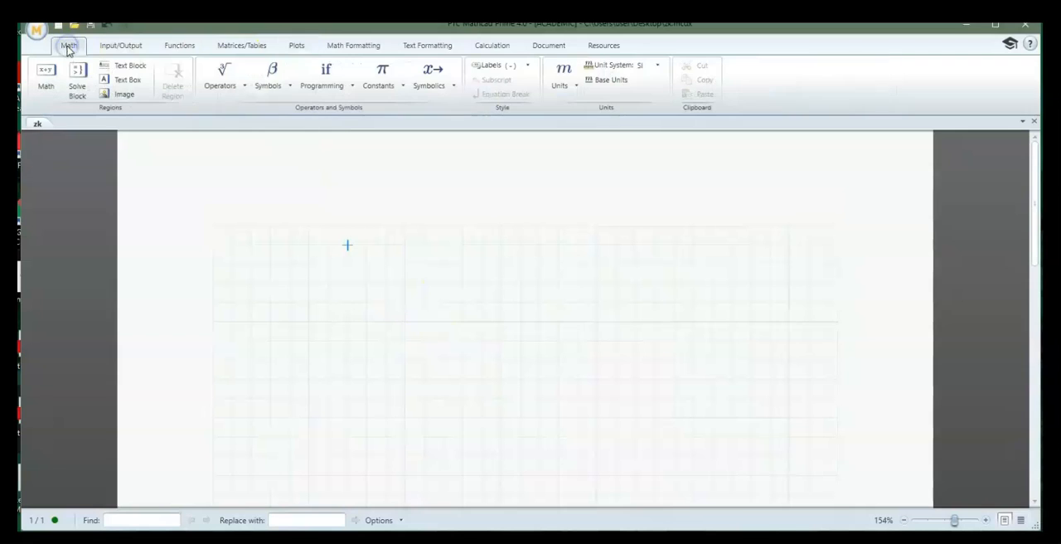
{"action": "left_click", "coordinate": [121, 80]}
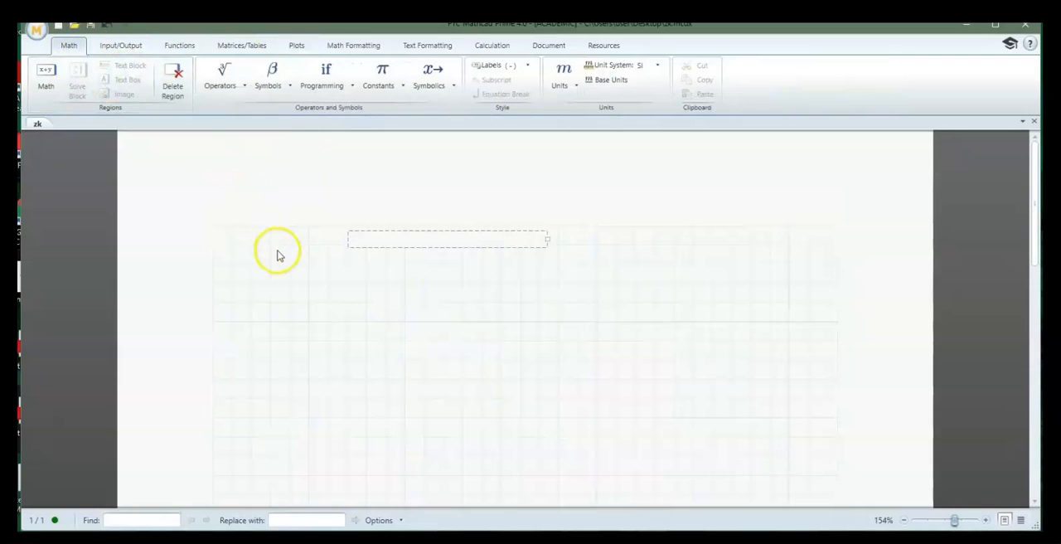
{"action": "type", "text": "Matrix"}
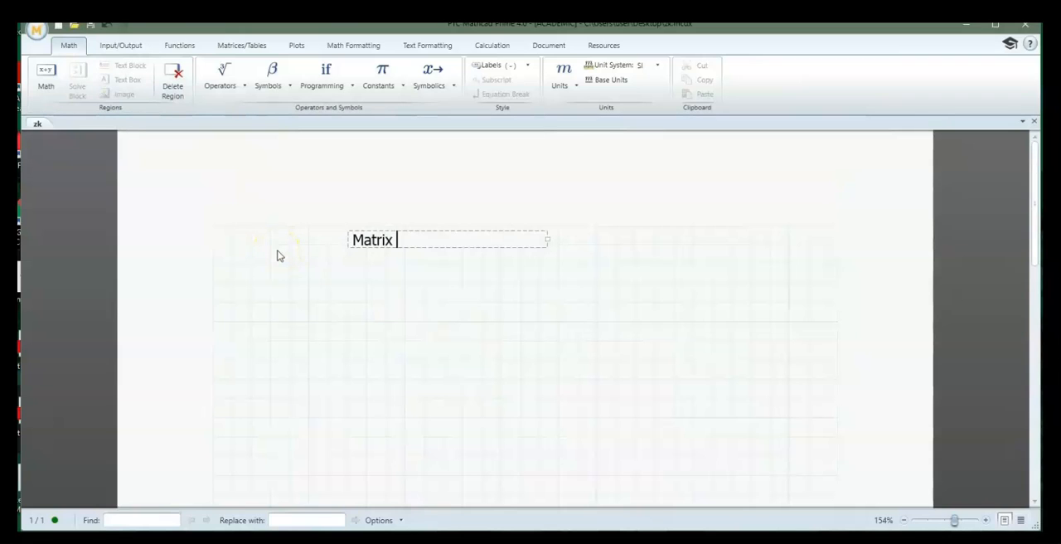
{"action": "type", "text": " Operations"}
{"action": "left_click", "coordinate": [301, 296]}
Insert an empty 4x4 matrix below the "Matrix Operations" heading
{"action": "left_click", "coordinate": [302, 303]}
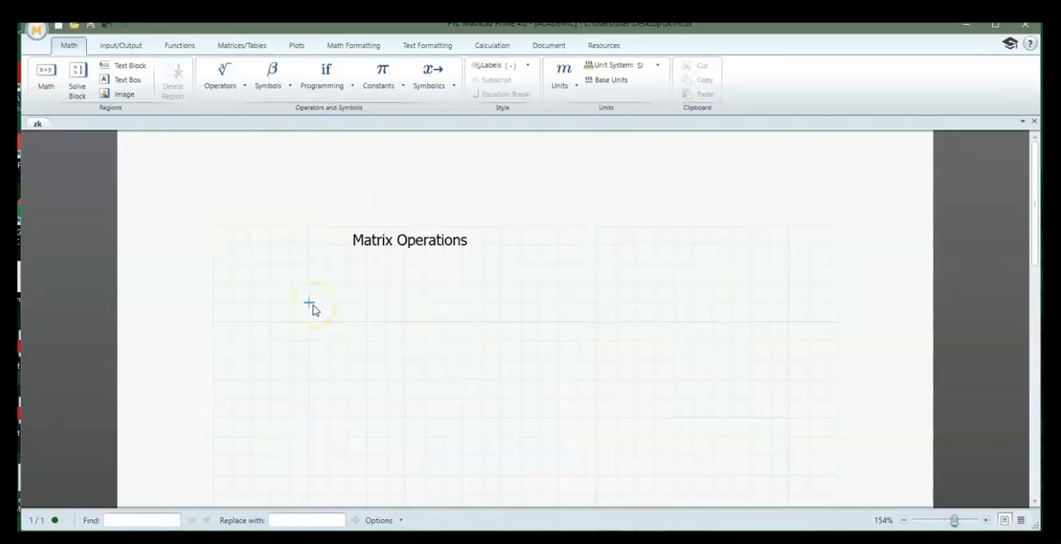
{"action": "left_click", "coordinate": [249, 48]}
{"action": "left_click", "coordinate": [47, 89]}
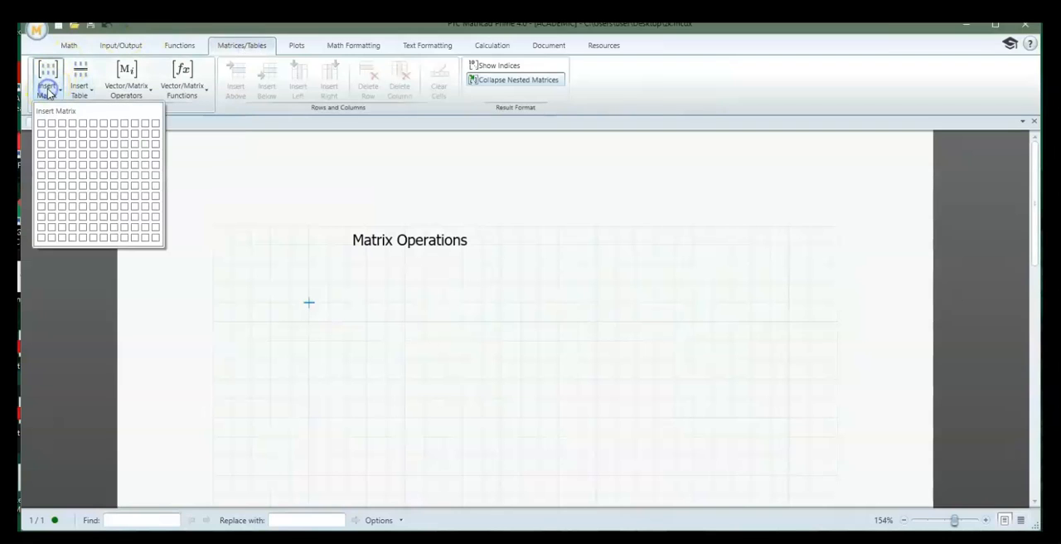
{"action": "left_click", "coordinate": [72, 156]}
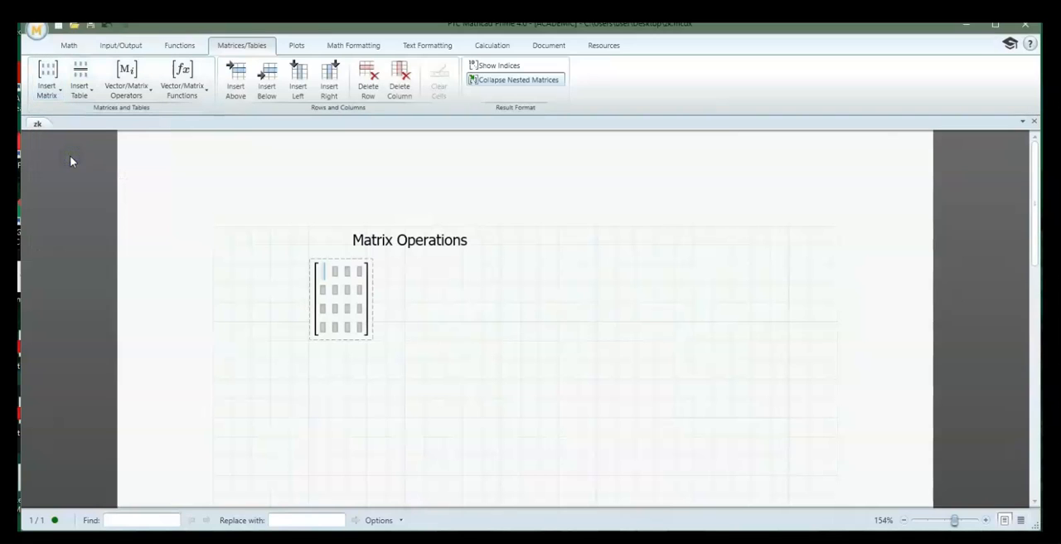
Create a single-element matrix below the empty 4x4 one and extend it column by column into the row 1, 2, 3
{"action": "left_click", "coordinate": [310, 380]}
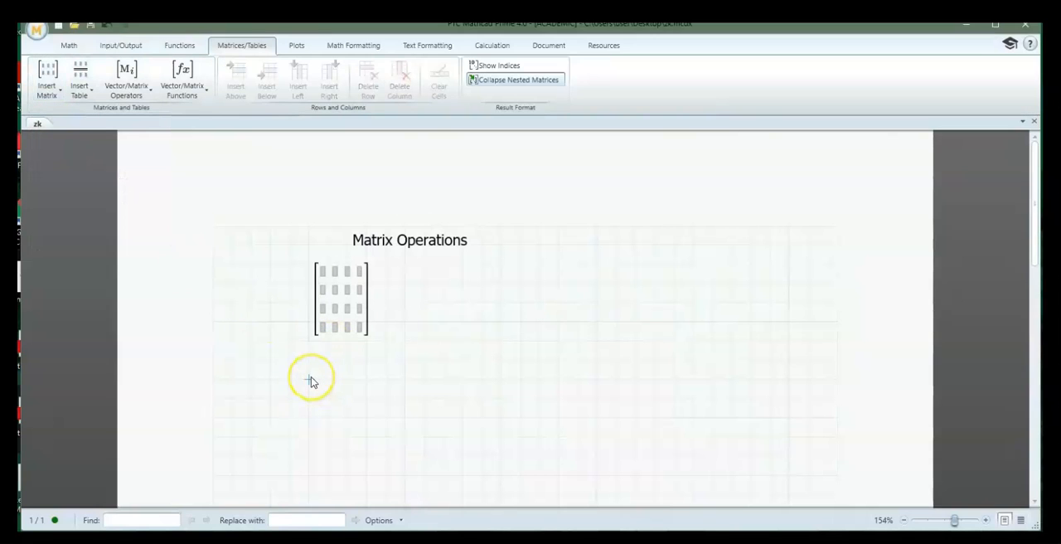
{"action": "key", "text": "ctrl+m"}
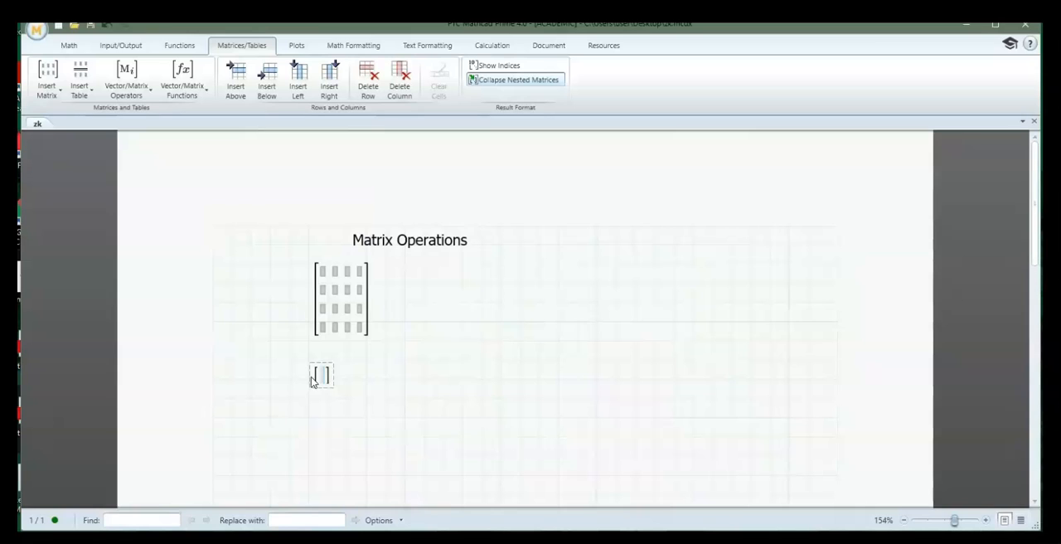
{"action": "type", "text": "1"}
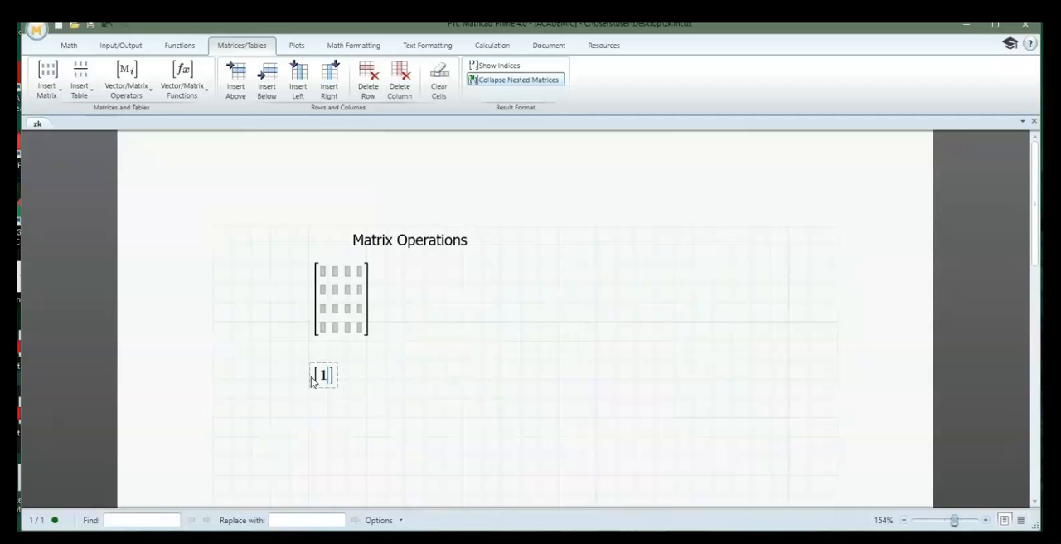
{"action": "key", "text": "ctrl+shift+c"}
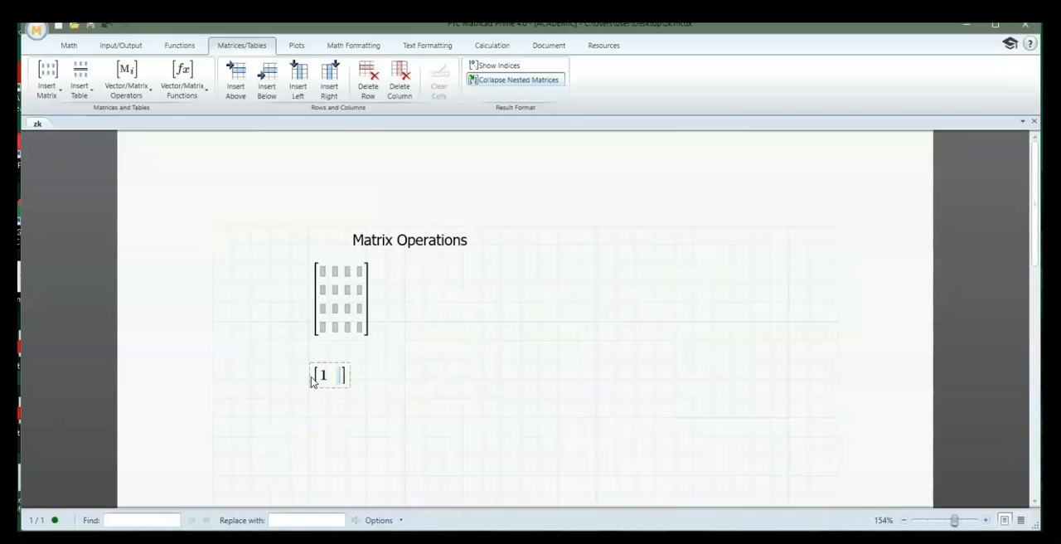
{"action": "type", "text": "2"}
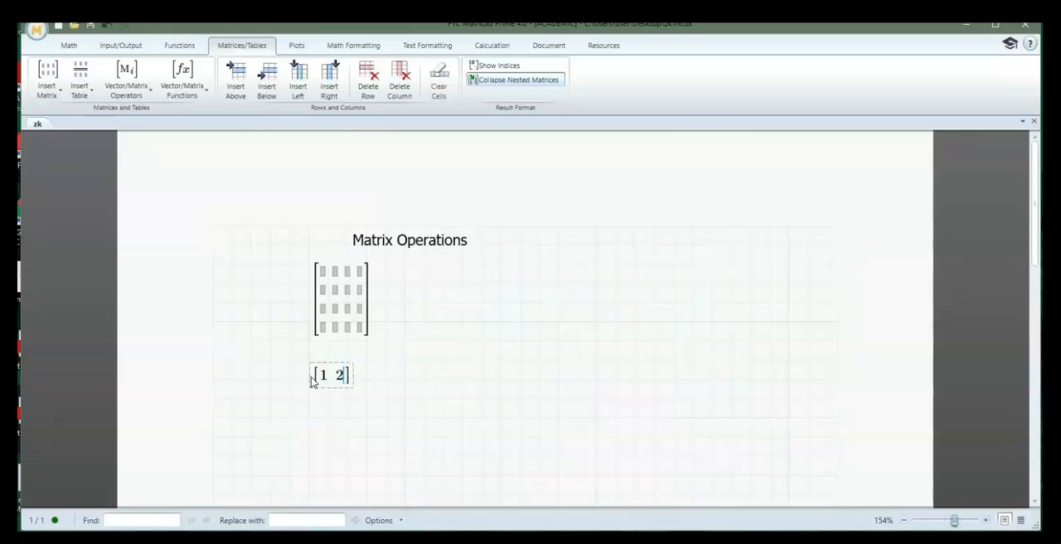
{"action": "key", "text": "ctrl+shift+c"}
{"action": "type", "text": "3"}
Add a second row to the 1, 2, 3 matrix and fill it with 0, 1, 5
{"action": "key", "text": "ctrl+shift+r"}
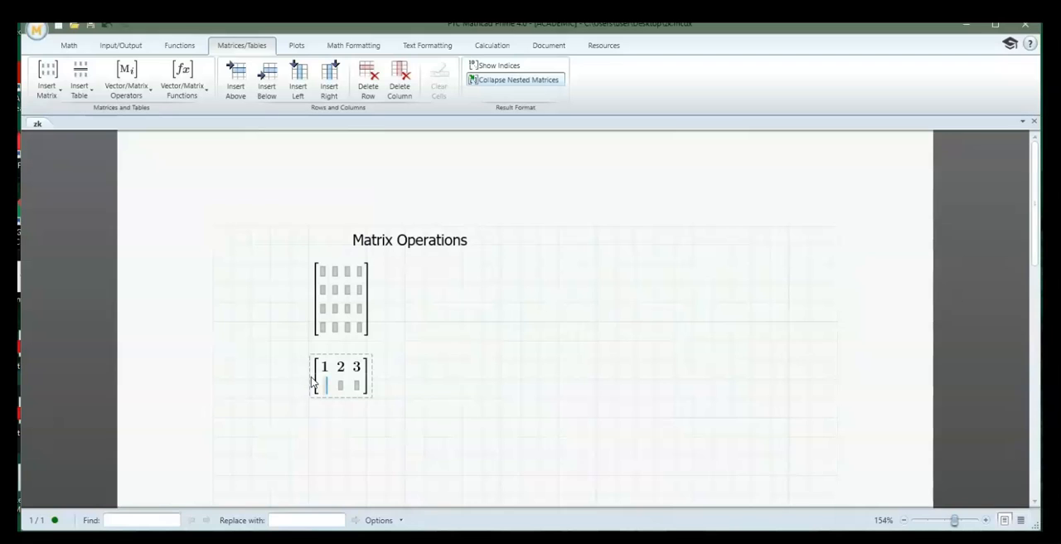
{"action": "type", "text": "0 1"}
{"action": "key", "text": "Tab"}
{"action": "type", "text": "5"}
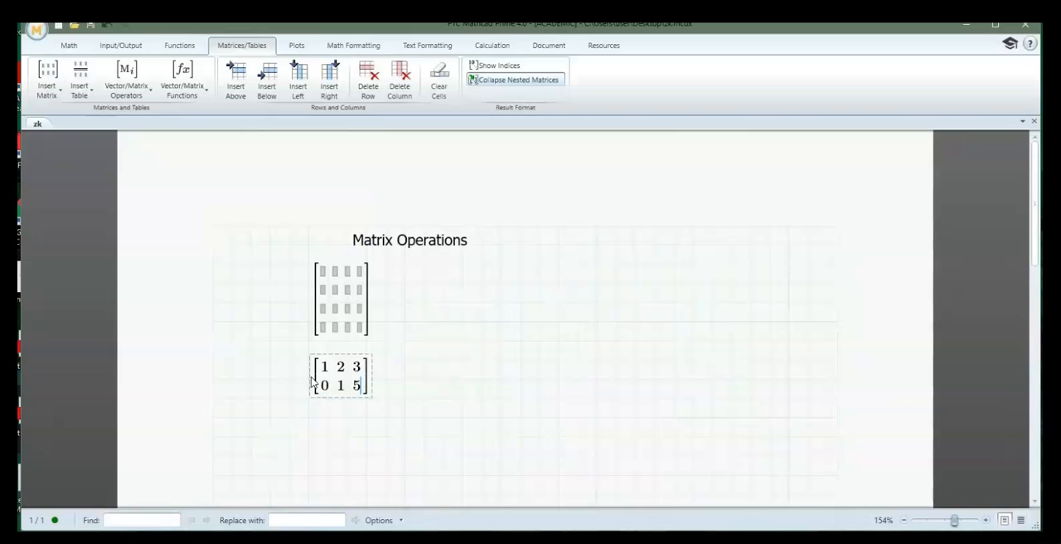
Add a third row to the matrix and fill it with 0, 2, 3
{"action": "key", "text": "shift+Return"}
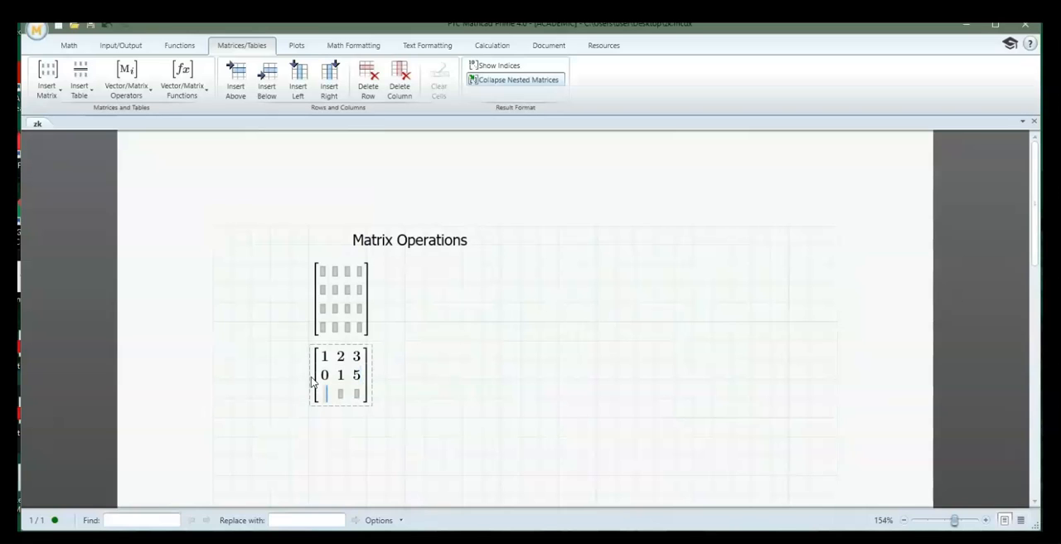
{"action": "type", "text": "0"}
{"action": "key", "text": "Tab"}
{"action": "type", "text": "2"}
{"action": "key", "text": "Tab"}
{"action": "type", "text": "3"}
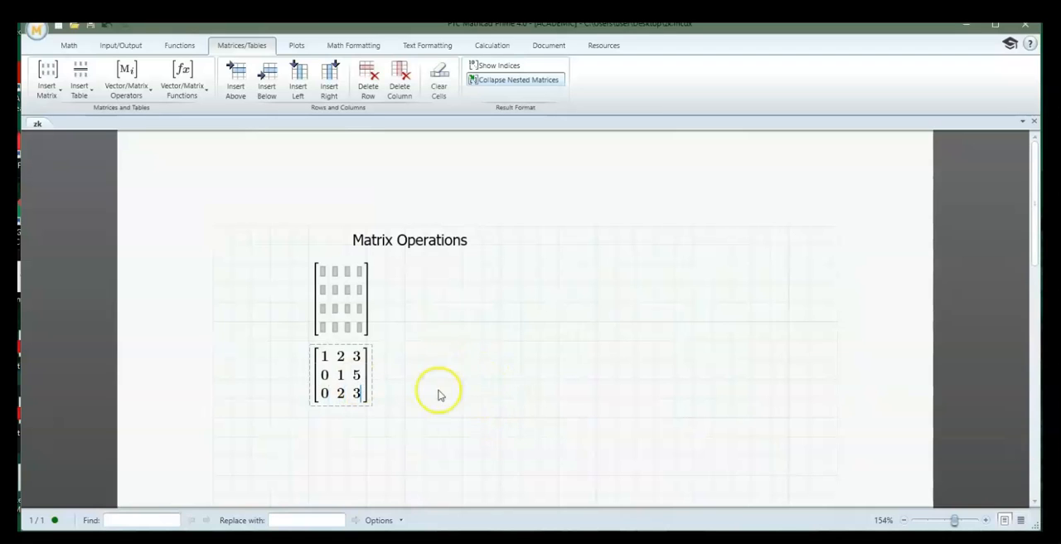
Delete both the empty 4x4 matrix and the filled 3x3 matrix, keeping the heading
{"action": "left_click_drag", "start_coordinate": [455, 399], "coordinate": [303, 298]}
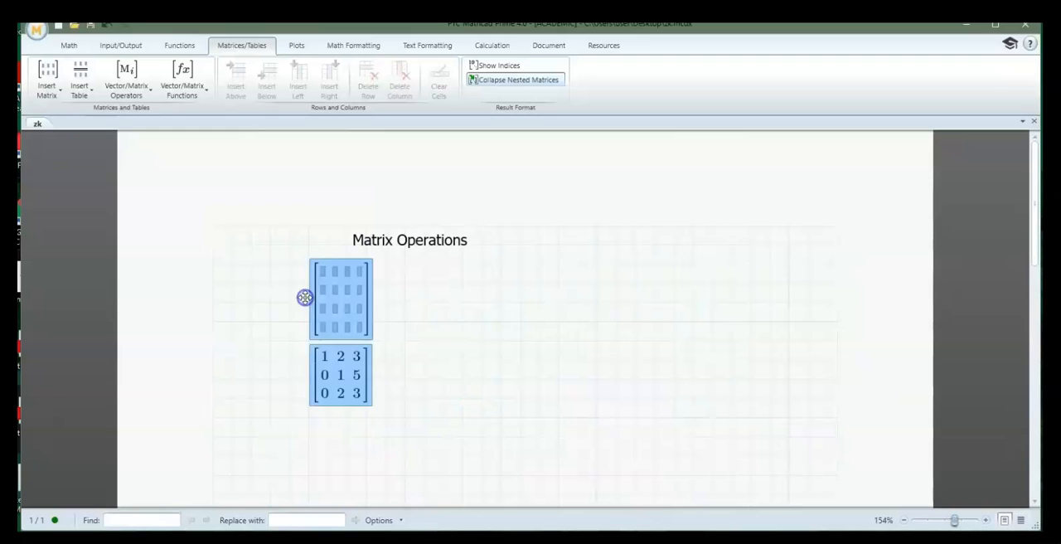
{"action": "key", "text": "Delete"}
Start the definition of A below the heading, assigning it an empty 3x3 matrix
{"action": "left_click", "coordinate": [309, 303]}
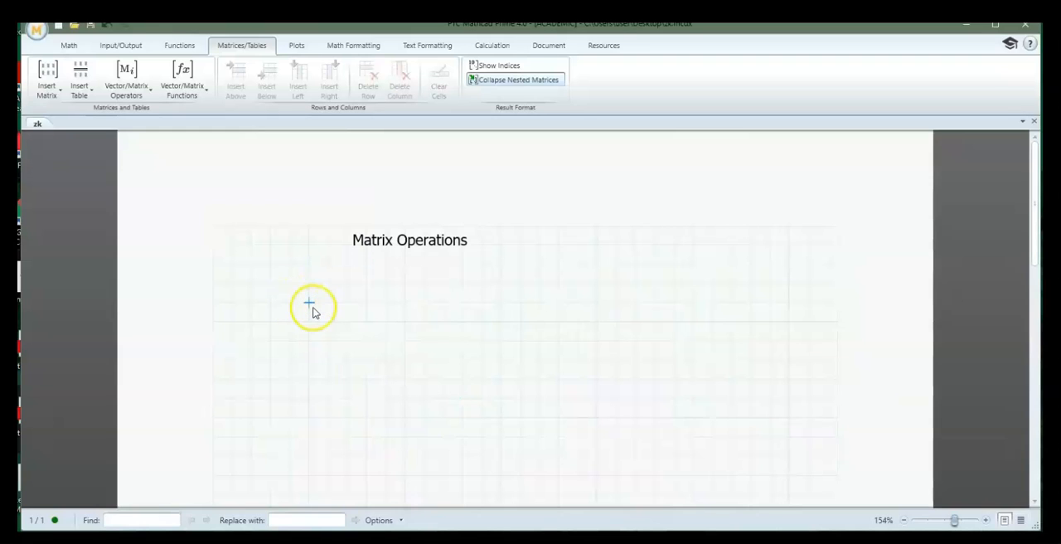
{"action": "type", "text": "A"}
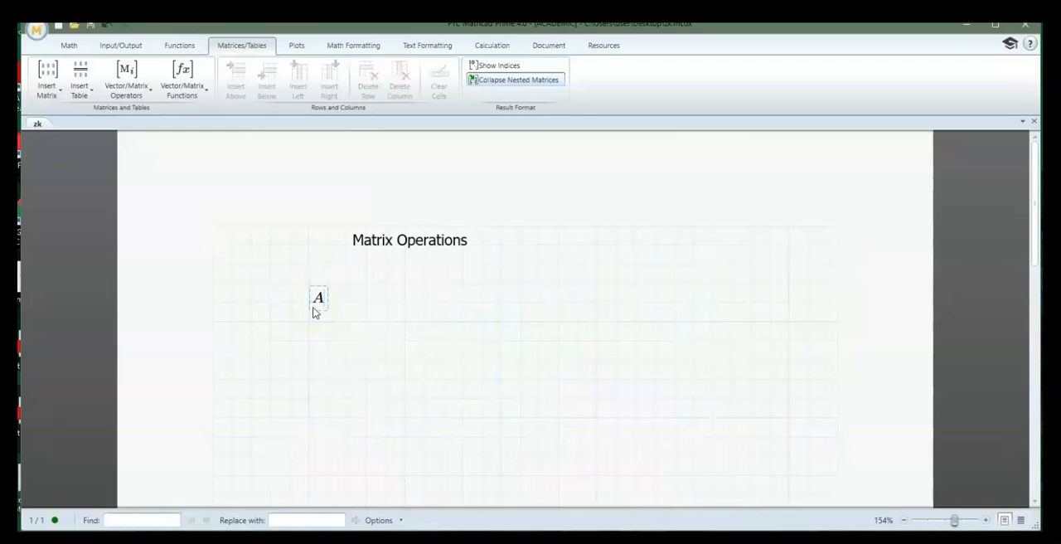
{"action": "type", "text": ":="}
{"action": "left_click", "coordinate": [51, 90]}
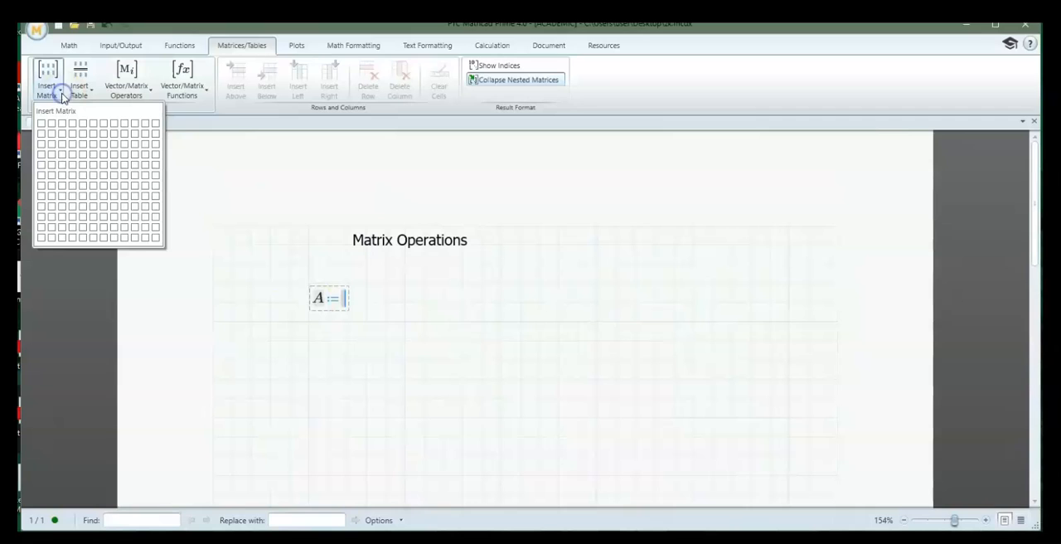
{"action": "left_click", "coordinate": [62, 144]}
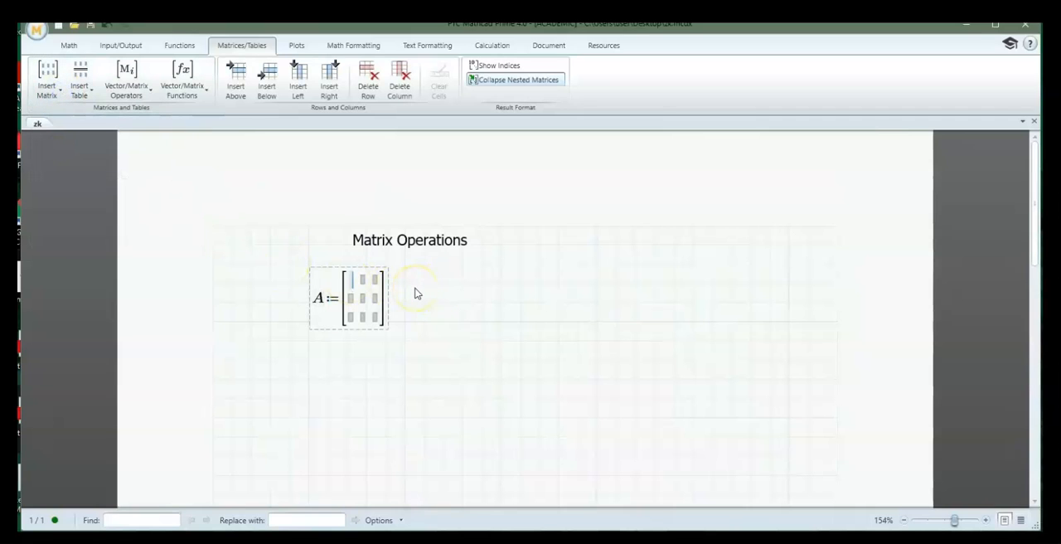
Fill the first row of matrix A with 2, 2, 2
{"action": "type", "text": "2"}
{"action": "key", "text": "Tab"}
{"action": "type", "text": "2"}
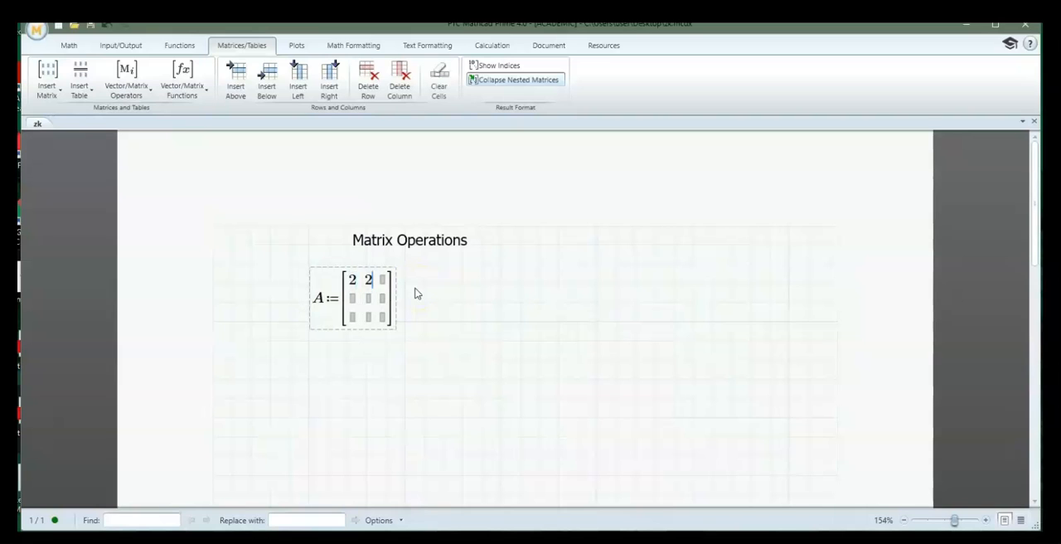
{"action": "key", "text": "Tab"}
{"action": "type", "text": "2"}
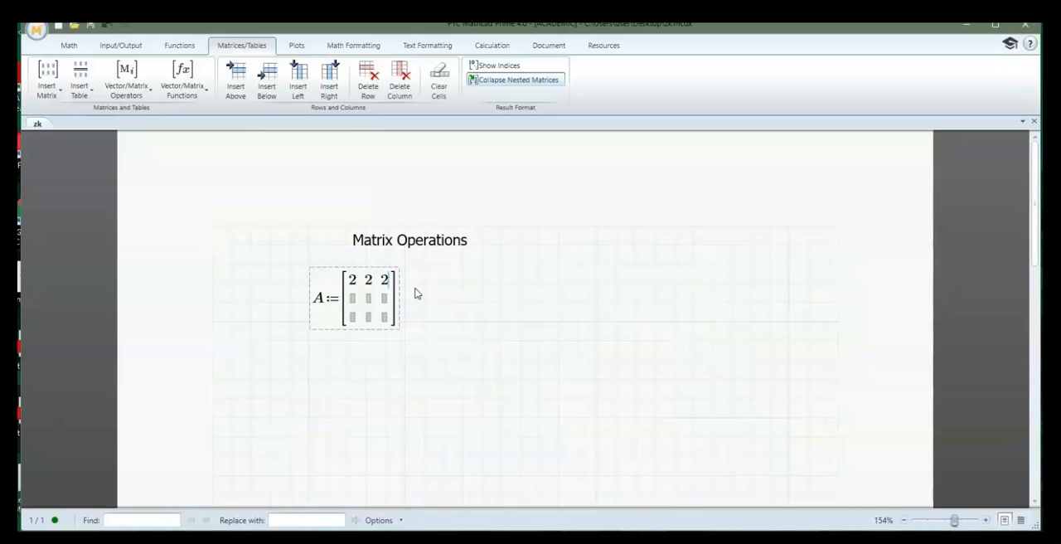
Fill the second row of matrix A with 0, -1, 1
{"action": "key", "text": "Tab"}
{"action": "type", "text": "0"}
{"action": "key", "text": "Tab"}
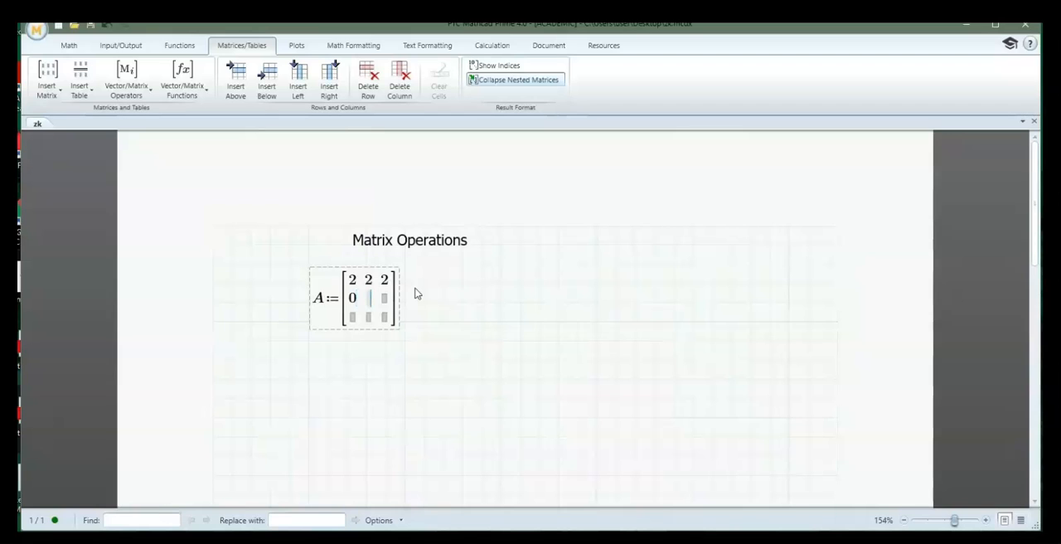
{"action": "type", "text": "-1"}
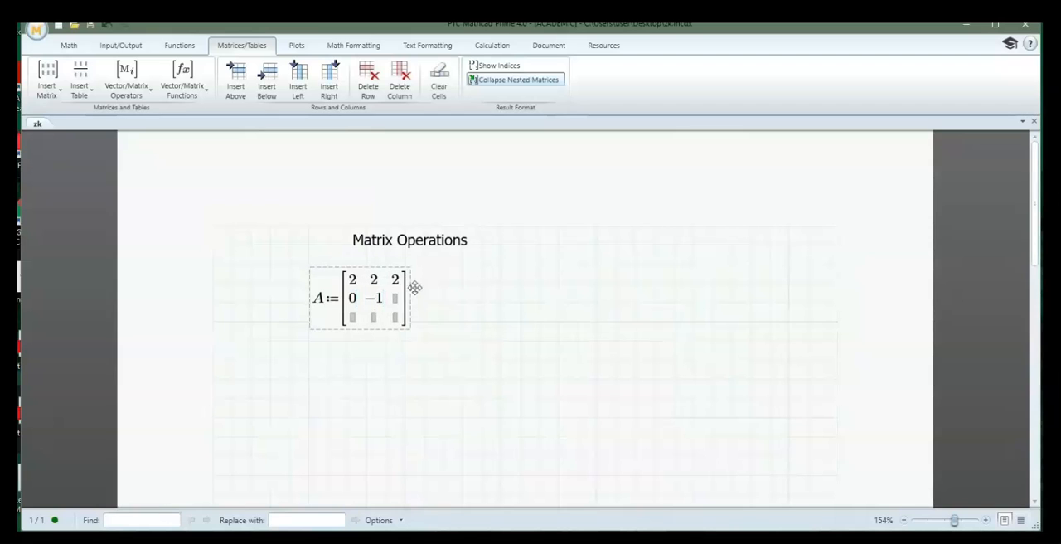
{"action": "key", "text": "Tab"}
{"action": "type", "text": "1"}
Fill the third row of matrix A with 1, 0, 4 and finish the definition
{"action": "key", "text": "Tab"}
{"action": "type", "text": "1"}
{"action": "key", "text": "Tab"}
{"action": "type", "text": "0"}
{"action": "key", "text": "Tab"}
{"action": "key", "text": "Return"}
{"action": "key", "text": "Return"}
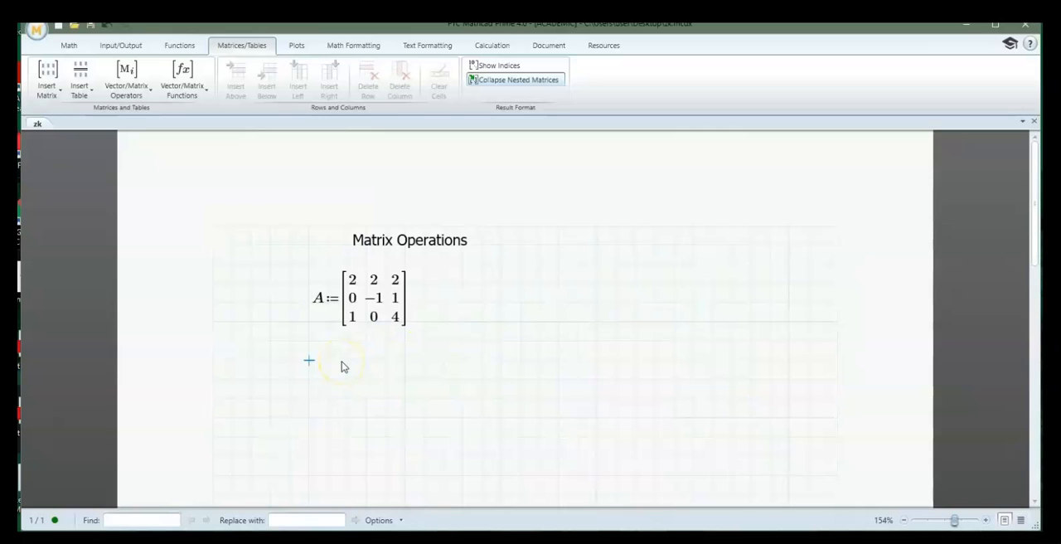
Evaluate rows(A) below the matrix definition to get its number of rows
{"action": "type", "text": "rows"}
{"action": "type", "text": "(a"}
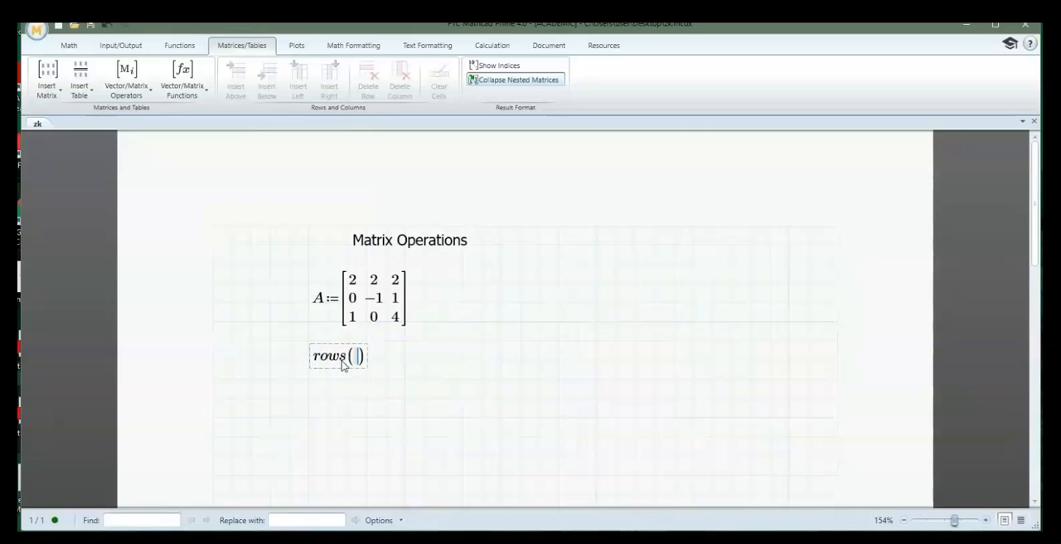
{"action": "key", "text": "BackSpace"}
{"action": "type", "text": "A)=3"}
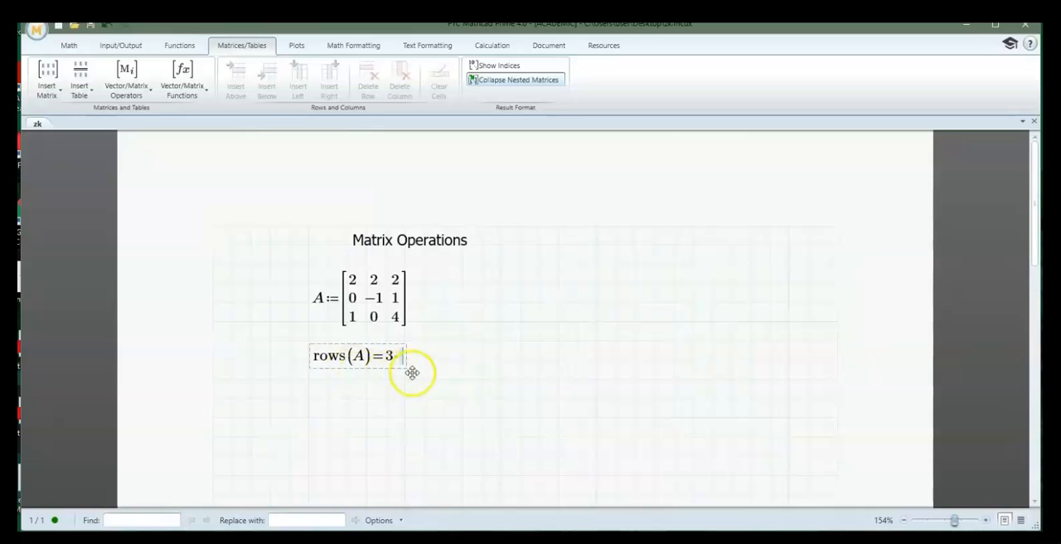
Enter the function name cols in a new math region below the rows(A) evaluation
{"action": "left_click", "coordinate": [310, 398]}
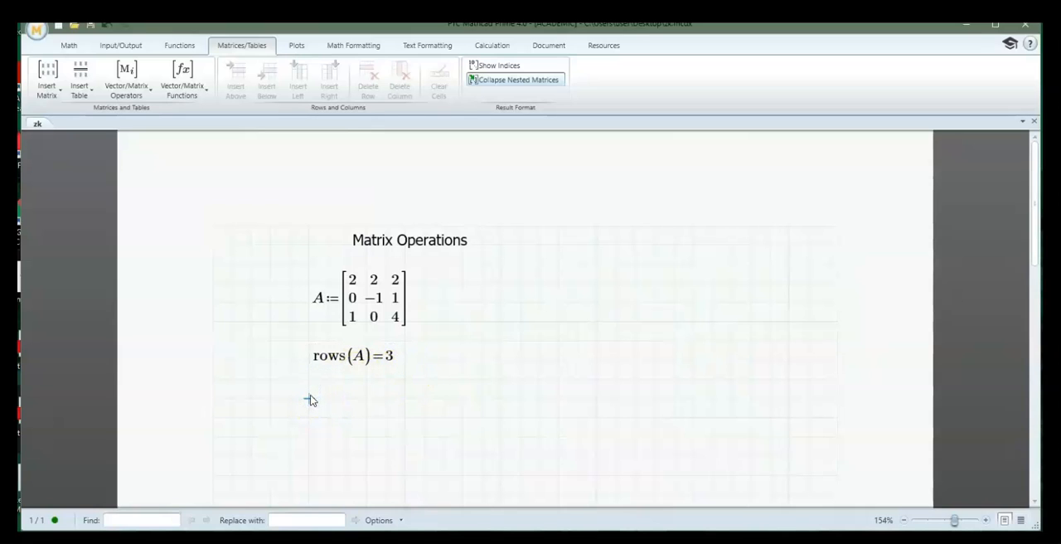
{"action": "type", "text": "cols"}
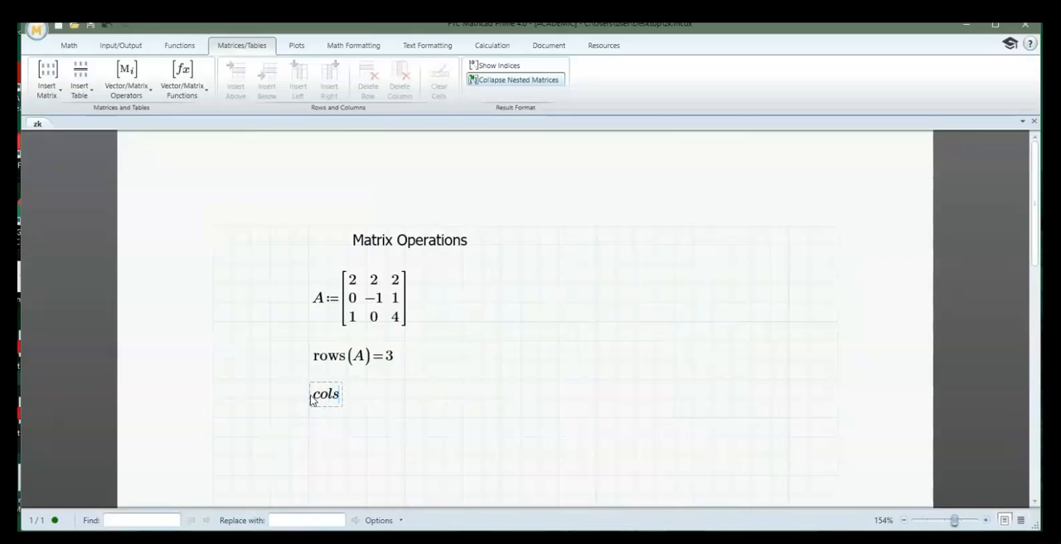
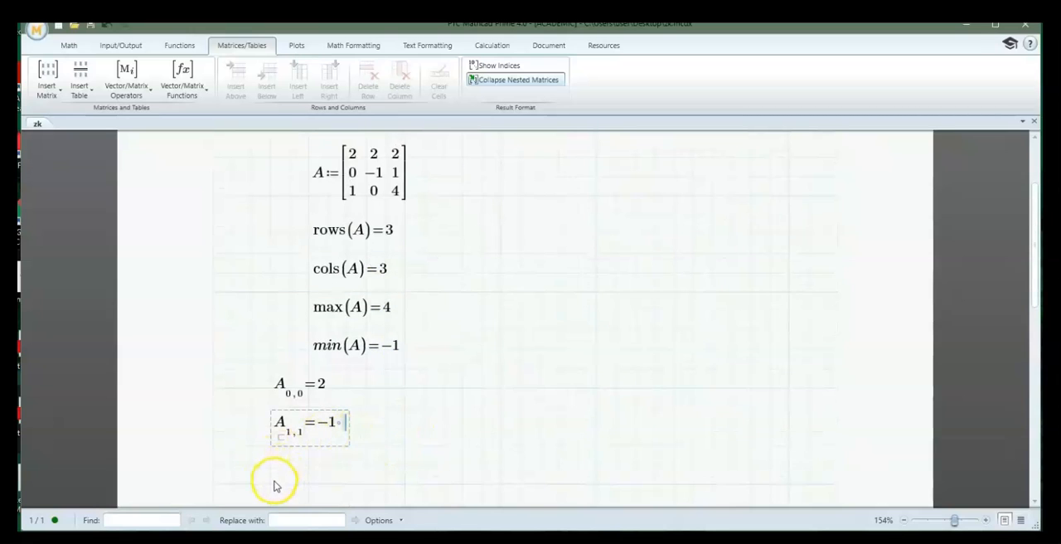
Evaluate the matrix element of A with indices 2,2 in a new math region below the index 1,1 evaluation
{"action": "left_click", "coordinate": [271, 485]}
{"action": "left_click", "coordinate": [273, 465]}
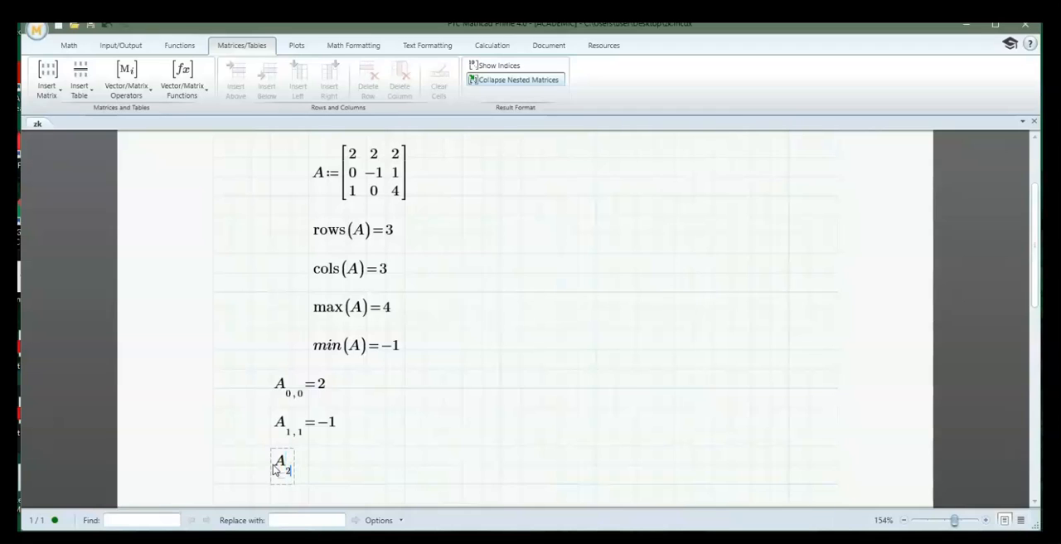
{"action": "type", "text": "=4"}
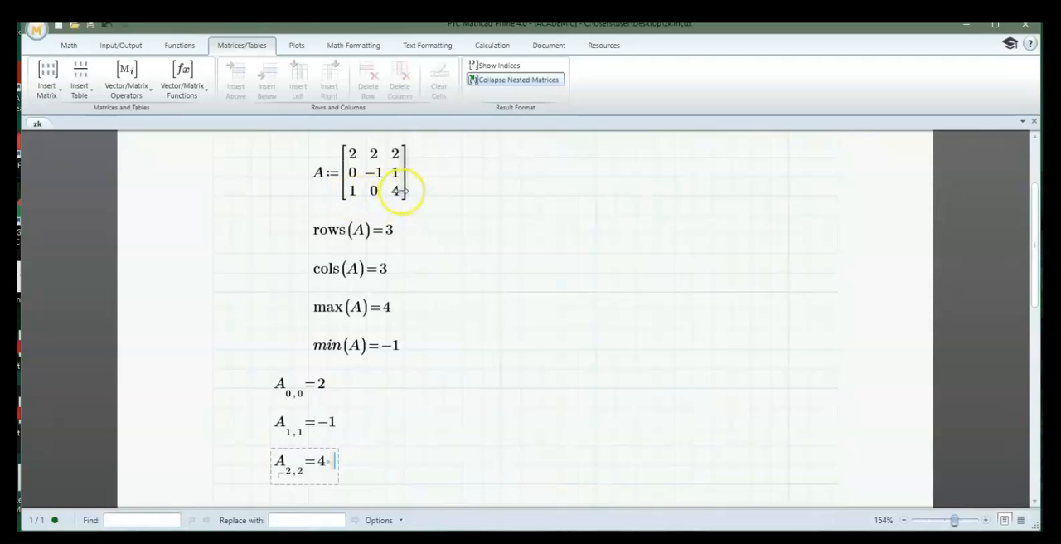
{"action": "left_click", "coordinate": [386, 462]}
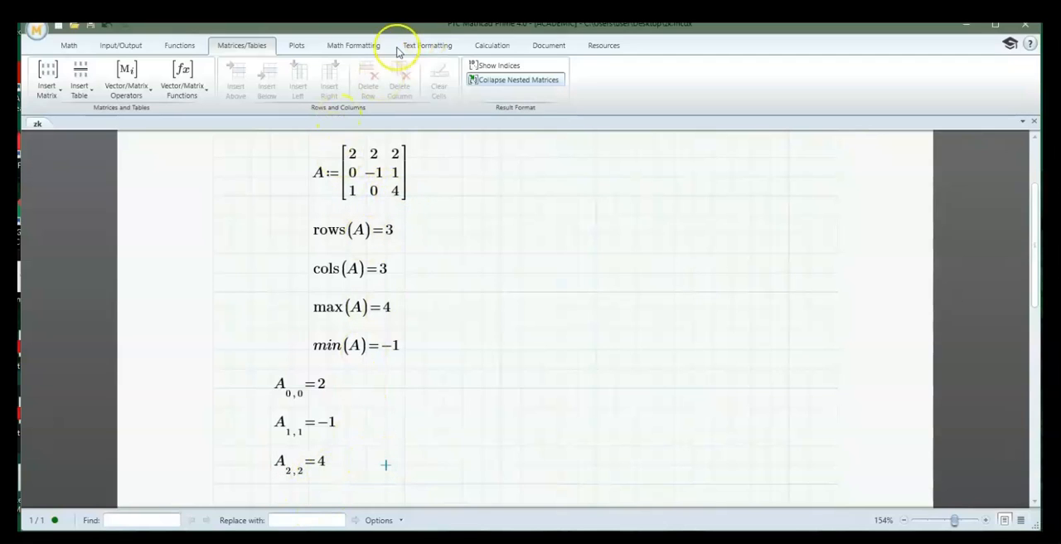
Set the worksheet's matrix index ORIGIN to 1 and inspect the evaluation of element A with indices 0,0
{"action": "left_click", "coordinate": [492, 45]}
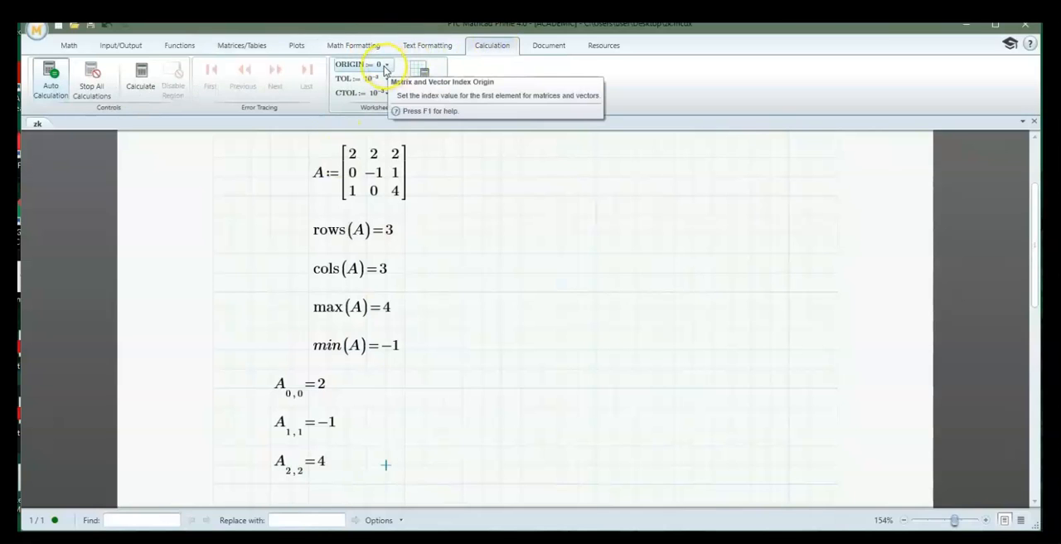
{"action": "left_click", "coordinate": [387, 66]}
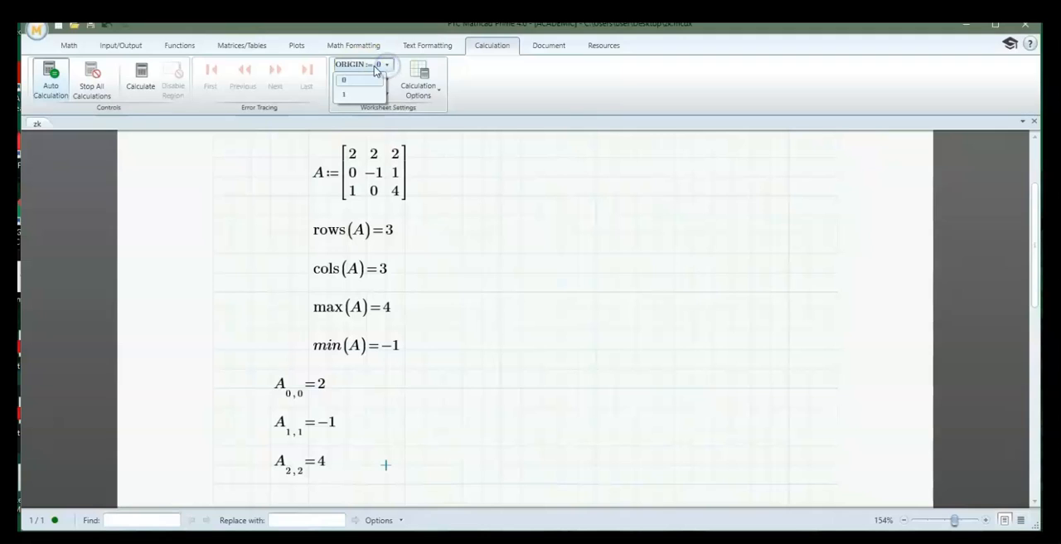
{"action": "left_click", "coordinate": [341, 96]}
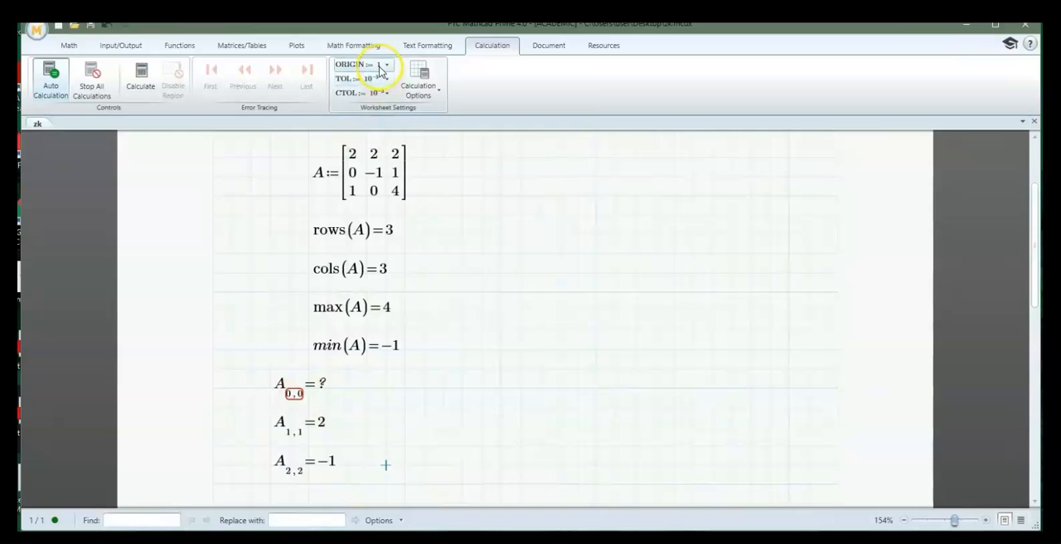
{"action": "left_click", "coordinate": [303, 401]}
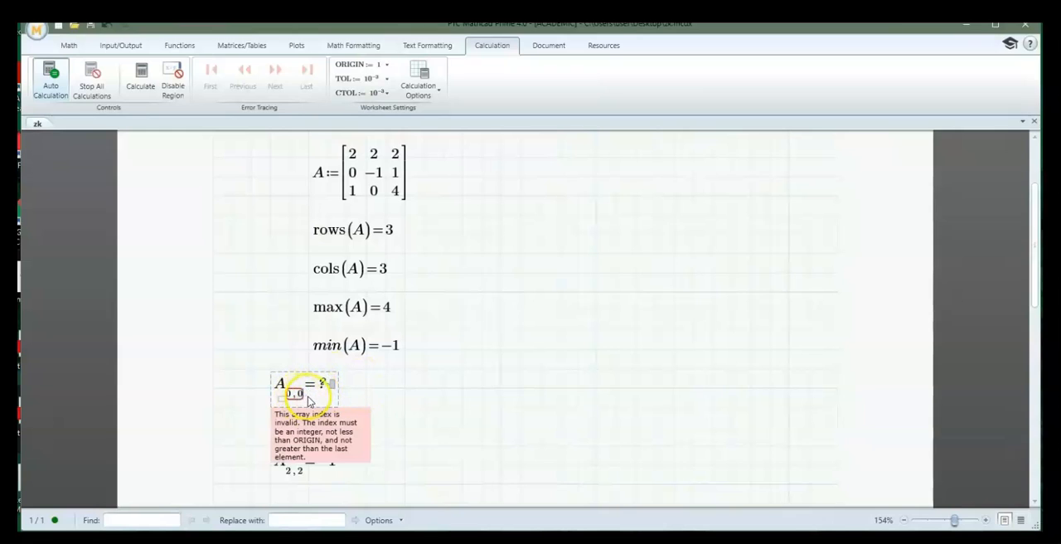
{"action": "left_click", "coordinate": [401, 394]}
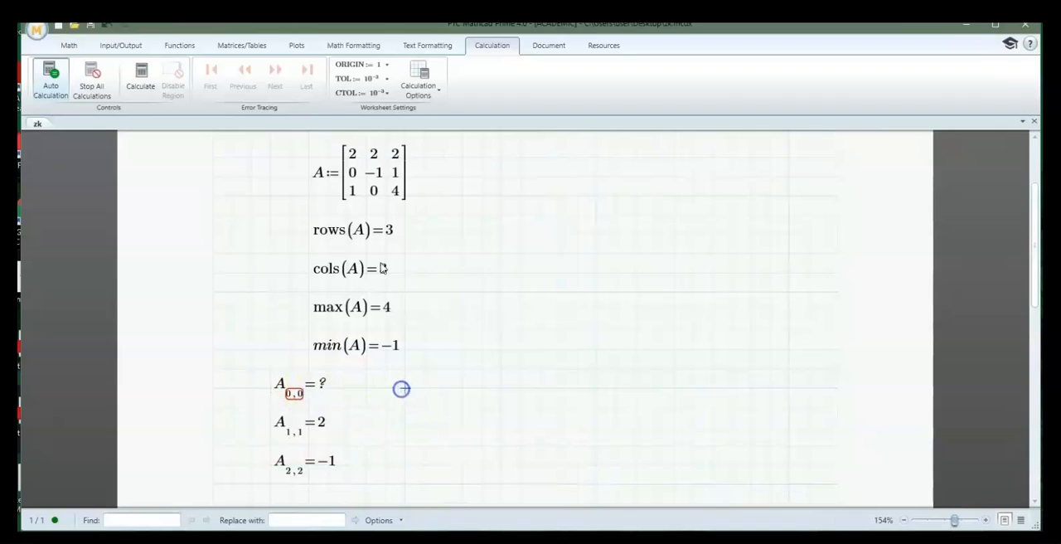
Set the worksheet's matrix index ORIGIN back to 0
{"action": "left_click", "coordinate": [387, 64]}
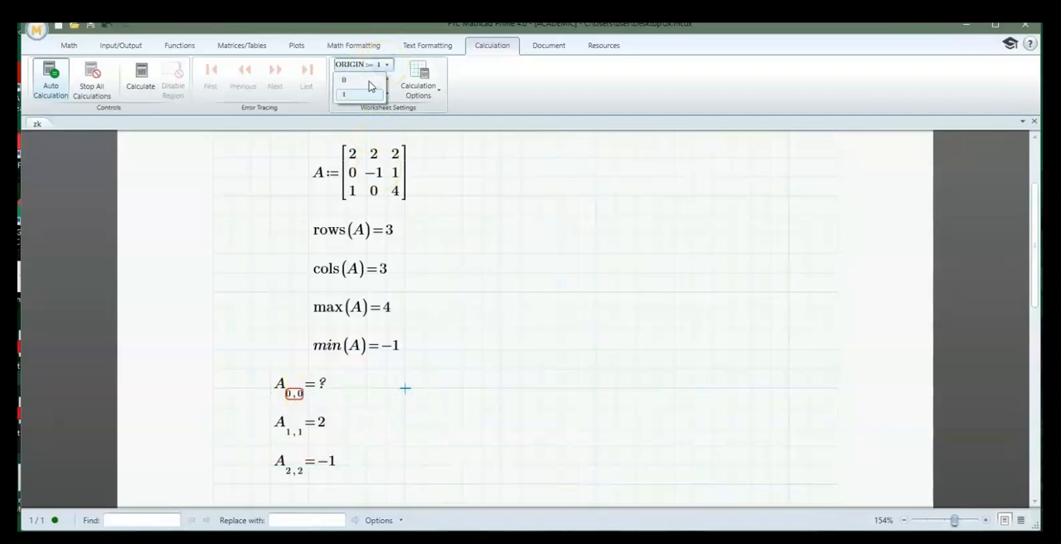
{"action": "left_click", "coordinate": [356, 79]}
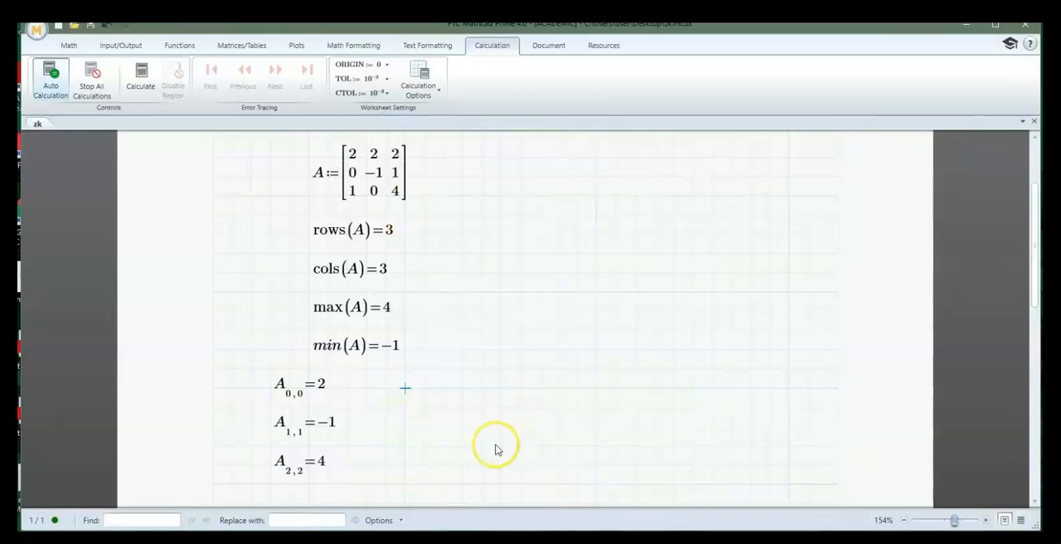
{"action": "left_click", "coordinate": [438, 430]}
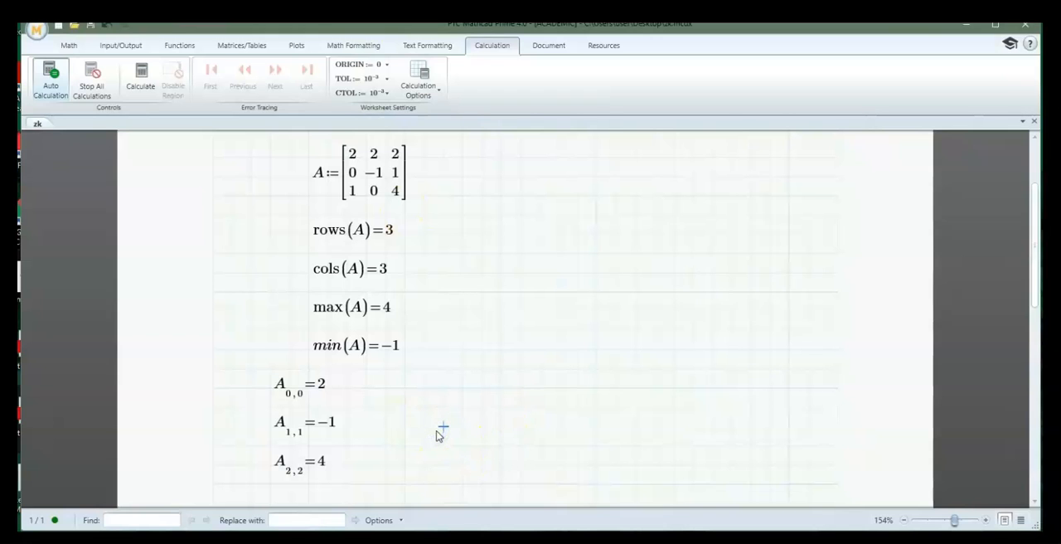
Delete the rows, cols, max, min and element evaluations of A below the matrix definition
{"action": "scroll", "coordinate": [438, 434], "scroll_direction": "down", "scroll_amount": 1}
{"action": "left_click", "coordinate": [481, 356]}
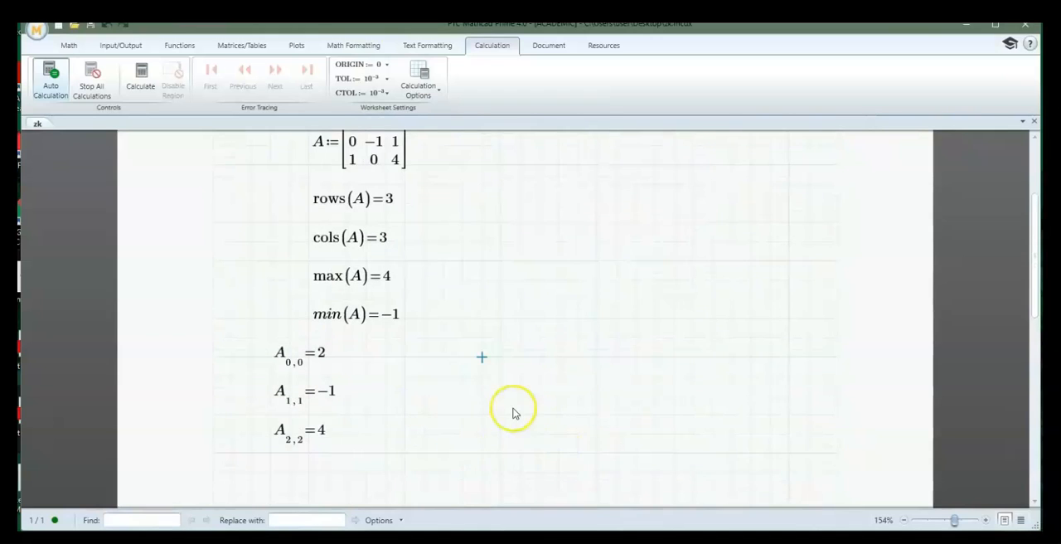
{"action": "left_click", "coordinate": [490, 458]}
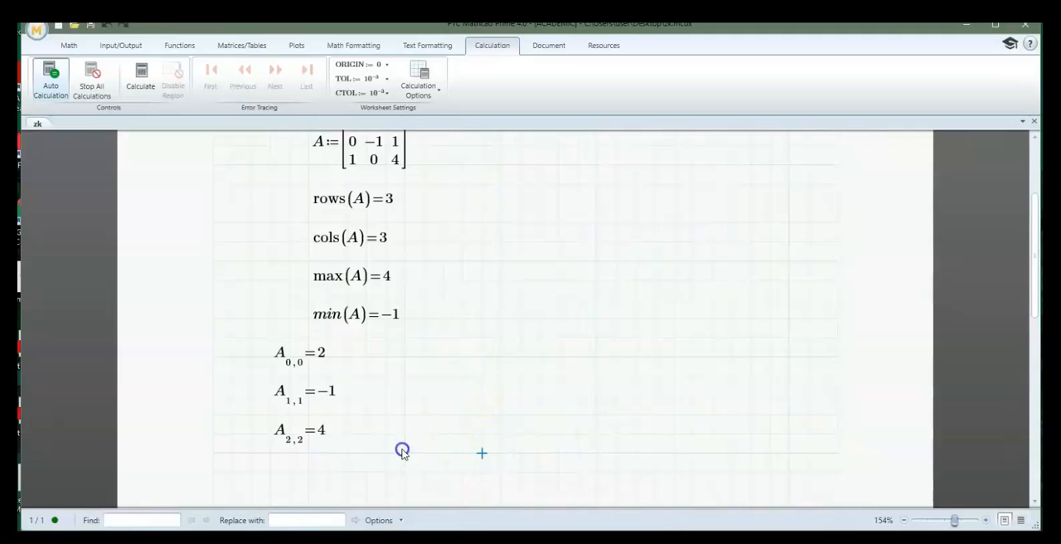
{"action": "left_click_drag", "start_coordinate": [494, 450], "coordinate": [265, 181]}
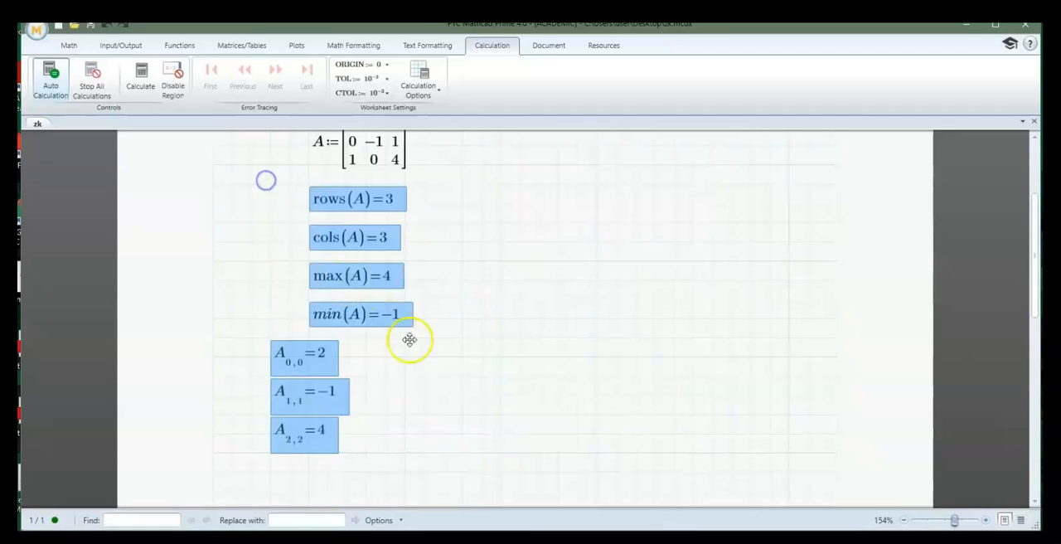
{"action": "key", "text": "Delete"}
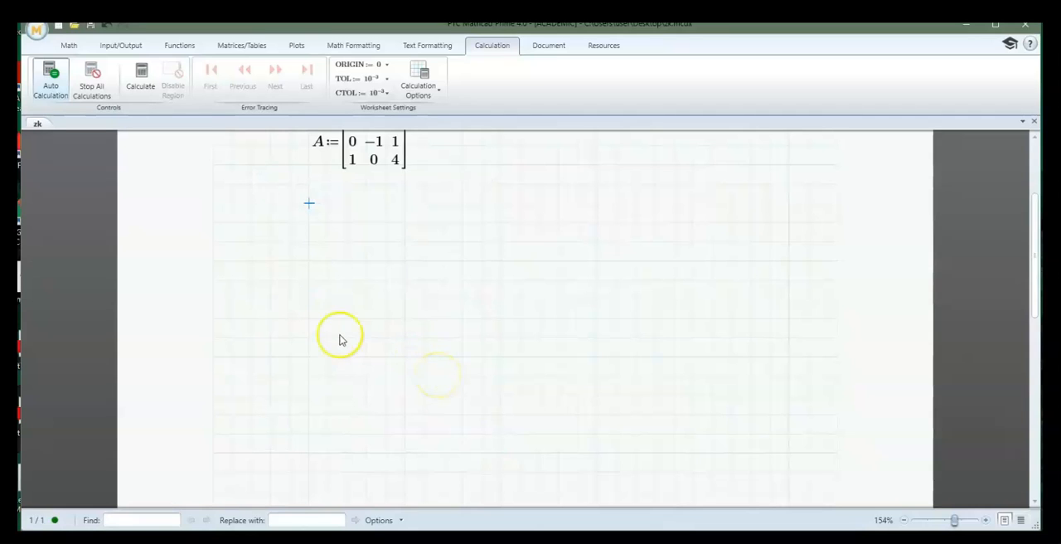
Evaluate column 0 of matrix A with the Matrix Column operator in a region below the definition
{"action": "left_click", "coordinate": [307, 221]}
{"action": "scroll", "coordinate": [440, 336], "scroll_direction": "up", "scroll_amount": 2}
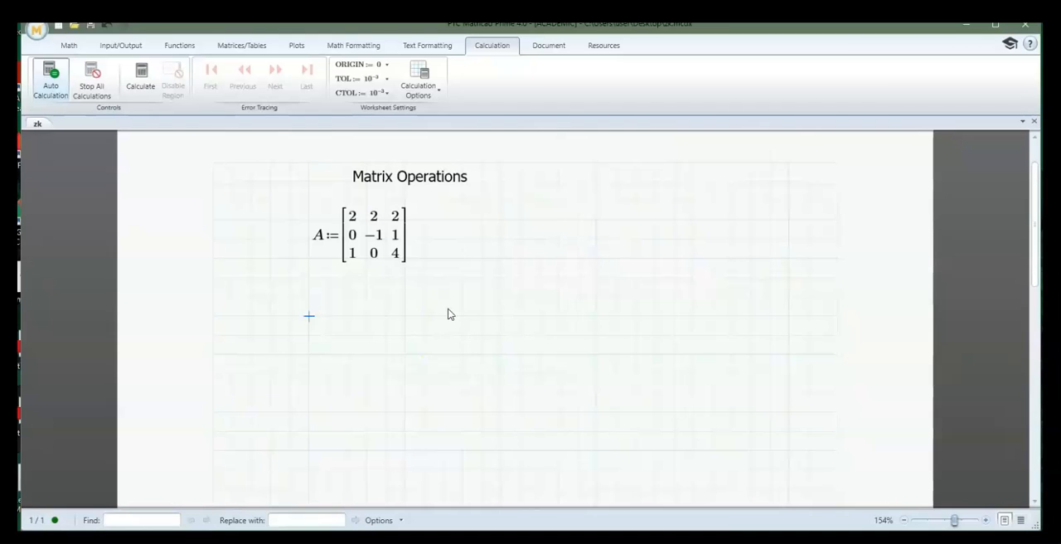
{"action": "type", "text": "A⟨⟩"}
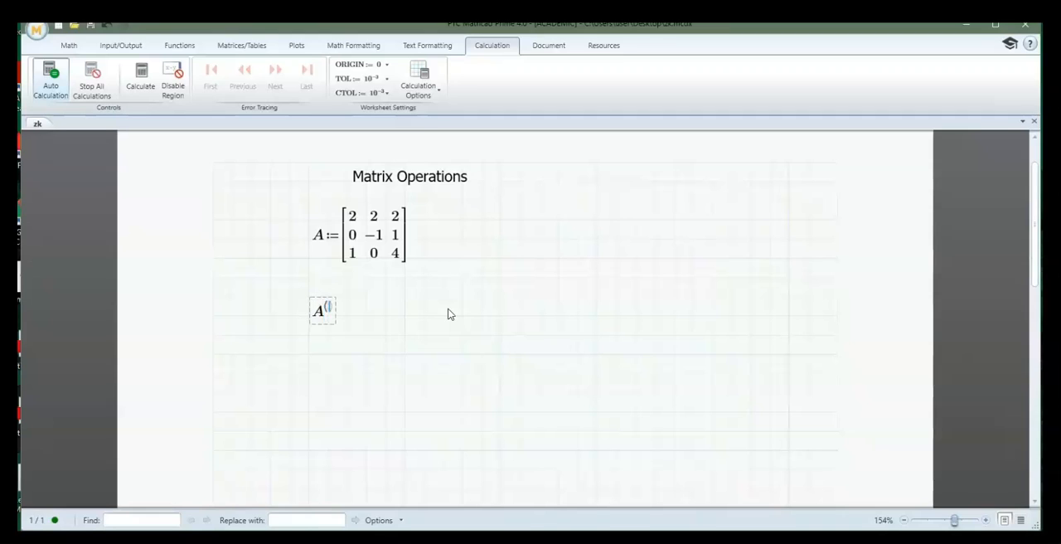
{"action": "type", "text": "="}
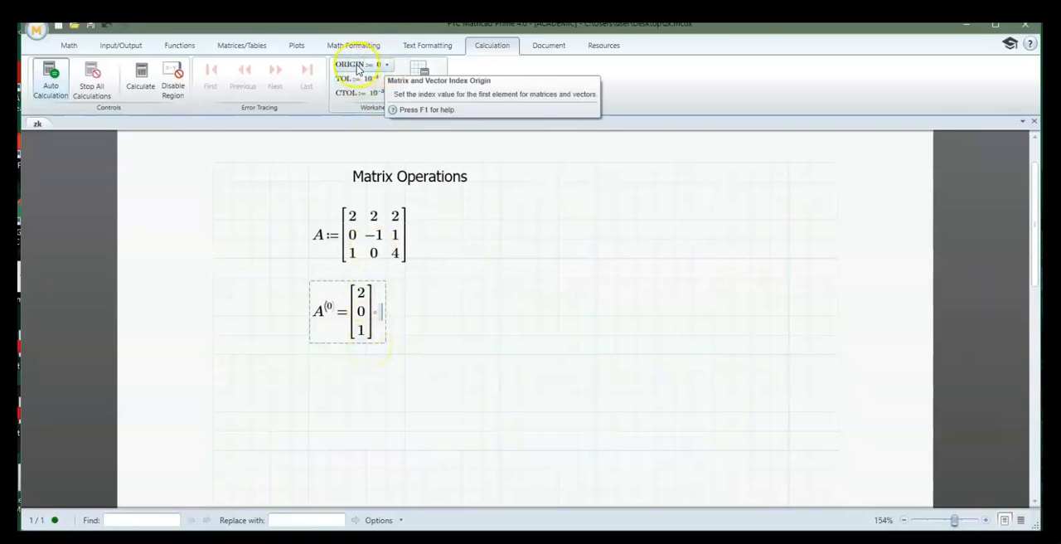
Switch the matrix index ORIGIN to 1 to test the column 0 evaluation, then restore it to 0
{"action": "left_click", "coordinate": [387, 65]}
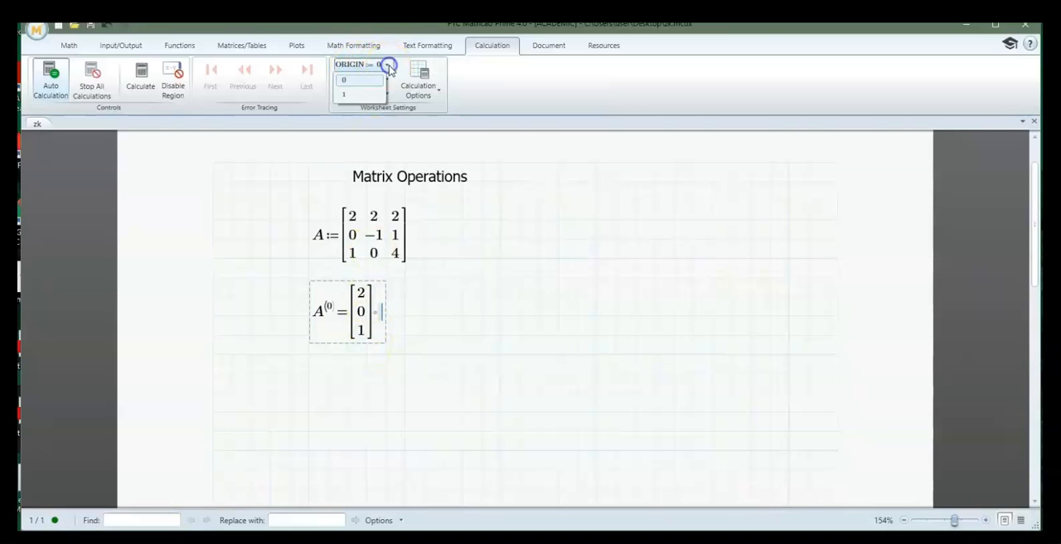
{"action": "left_click", "coordinate": [345, 94]}
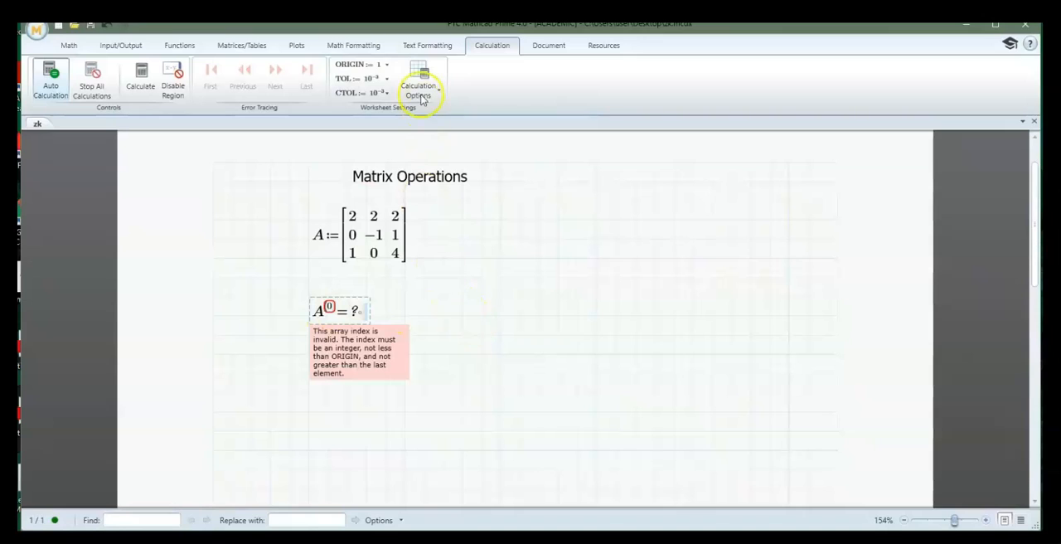
{"action": "left_click", "coordinate": [387, 64]}
{"action": "left_click", "coordinate": [355, 82]}
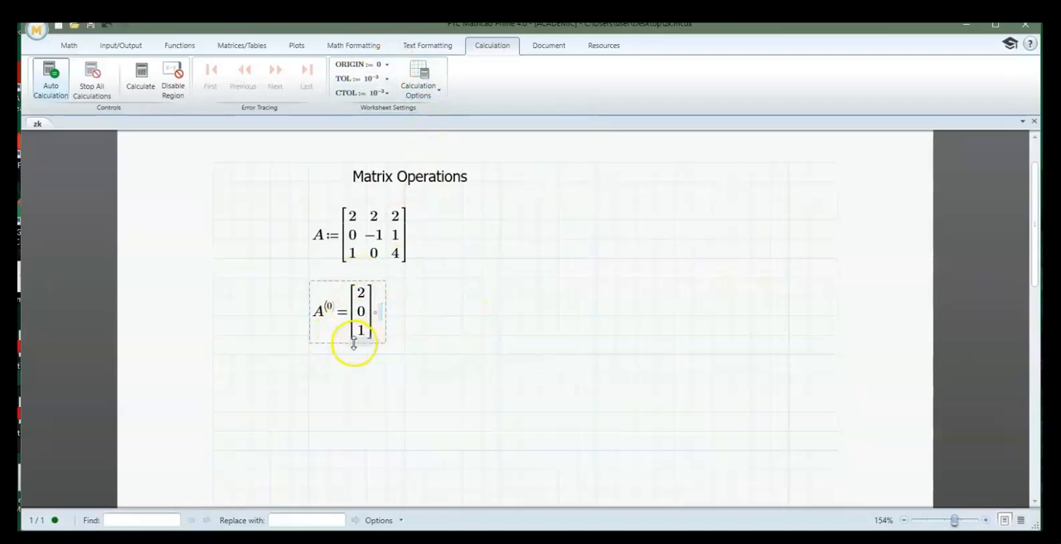
Evaluate row 0 of matrix A with the Matrix Row operator below the column 0 result
{"action": "left_click", "coordinate": [310, 375]}
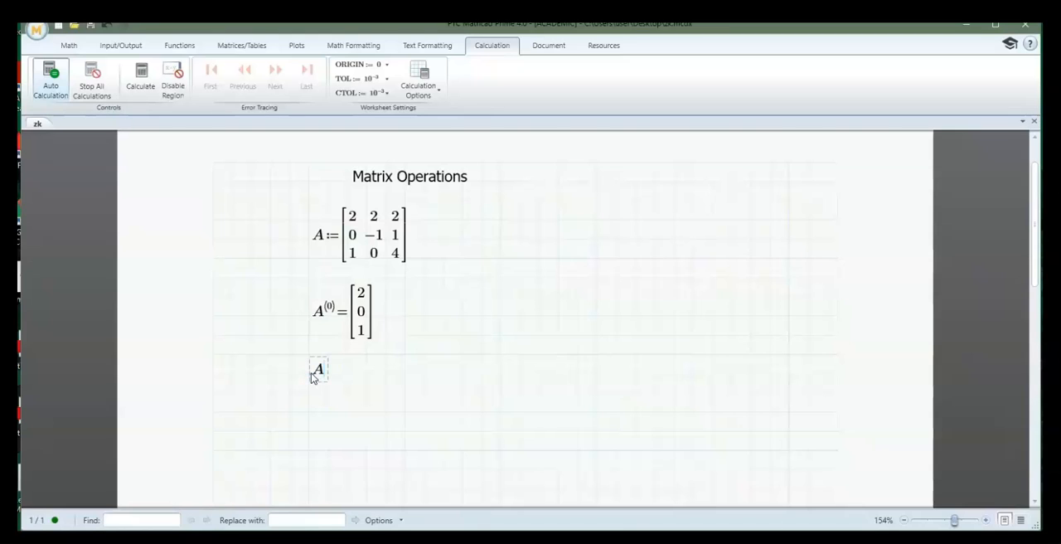
{"action": "type", "text": "^"}
{"action": "type", "text": "0=[2 2 2"}
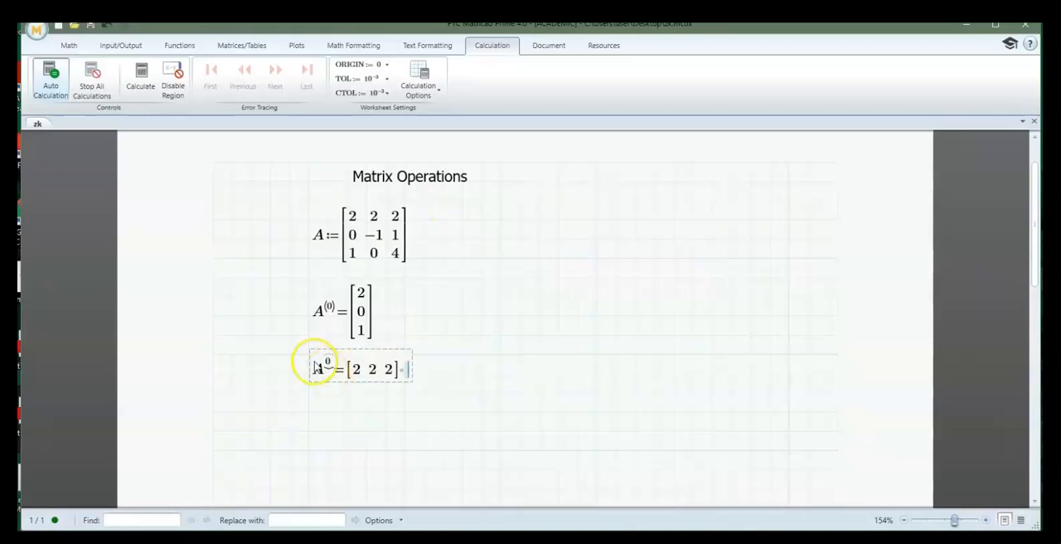
Try to insert a Matrix Column operator while still inside the row 0 evaluation
{"action": "left_click", "coordinate": [72, 46]}
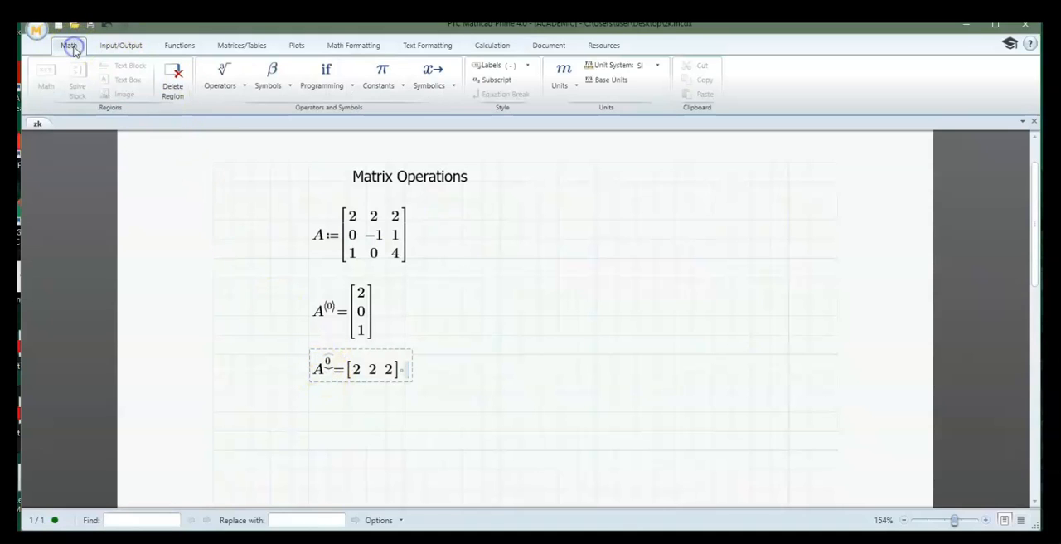
{"action": "left_click", "coordinate": [239, 86]}
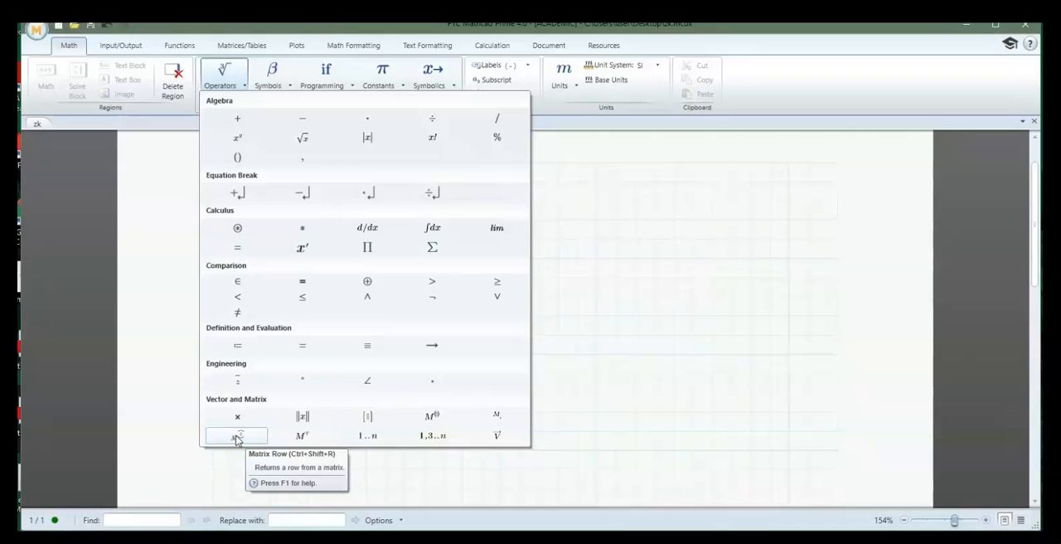
{"action": "left_click", "coordinate": [430, 416]}
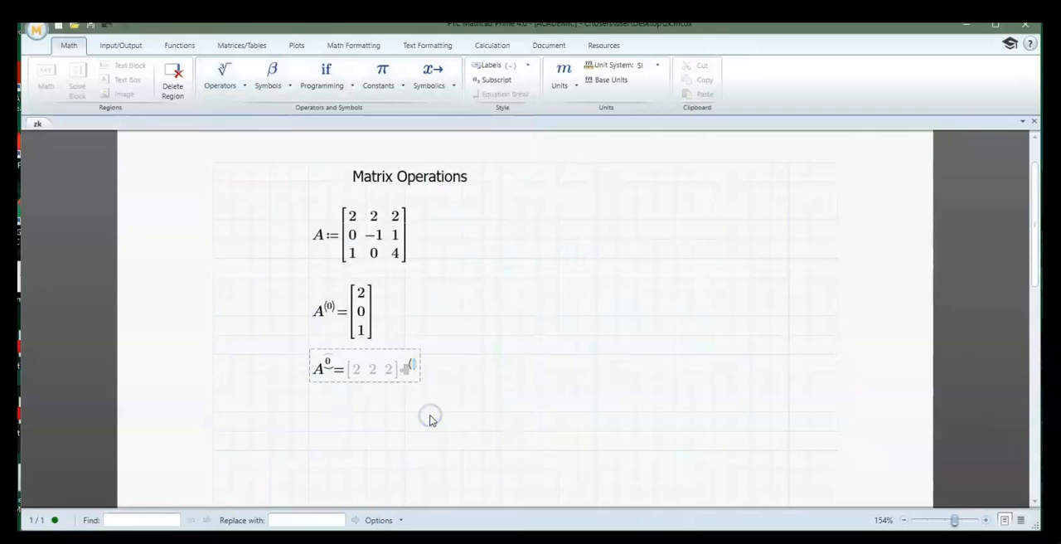
{"action": "left_click", "coordinate": [321, 434]}
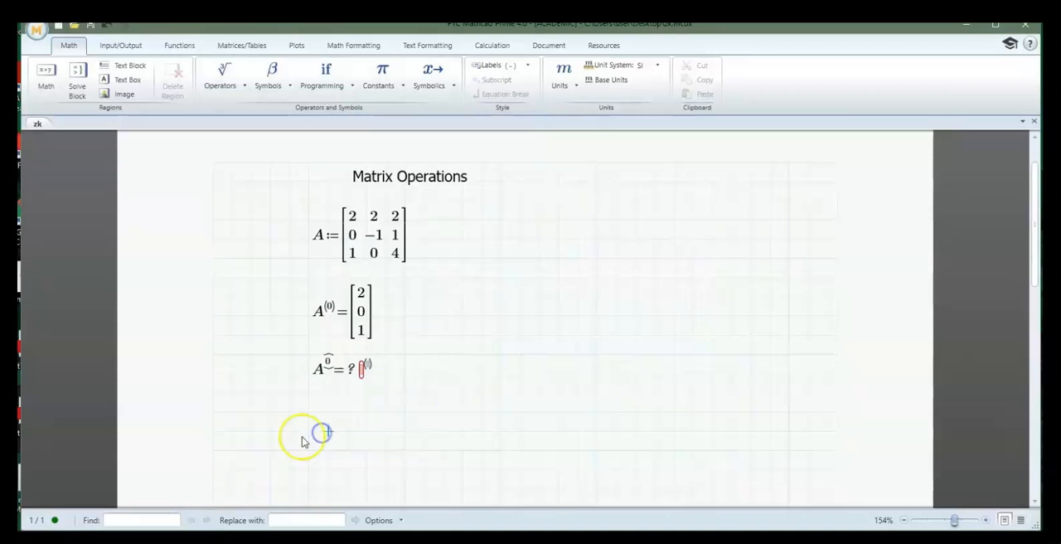
Delete the row 0 evaluation region containing the stray column operator
{"action": "left_click", "coordinate": [439, 382]}
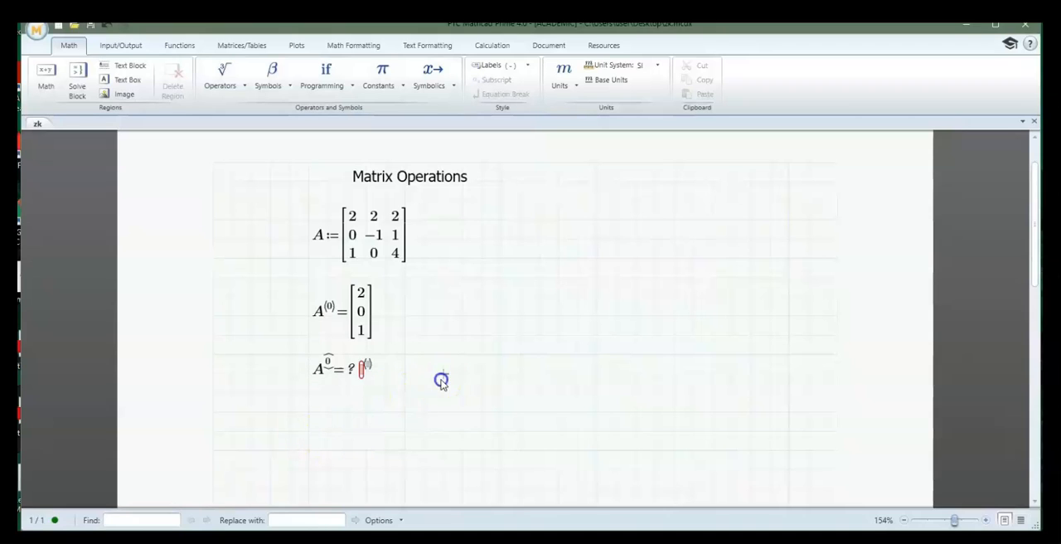
{"action": "left_click", "coordinate": [294, 369]}
{"action": "key", "text": "Delete"}
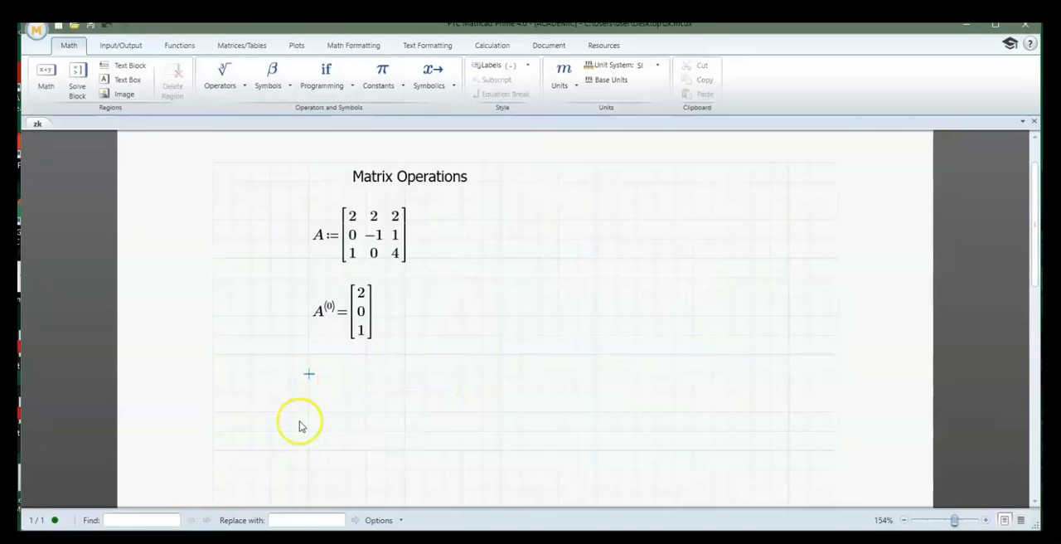
Insert a Matrix Column operator below the column 0 result and evaluate column 1 of A
{"action": "left_click", "coordinate": [310, 398]}
{"action": "left_click", "coordinate": [237, 78]}
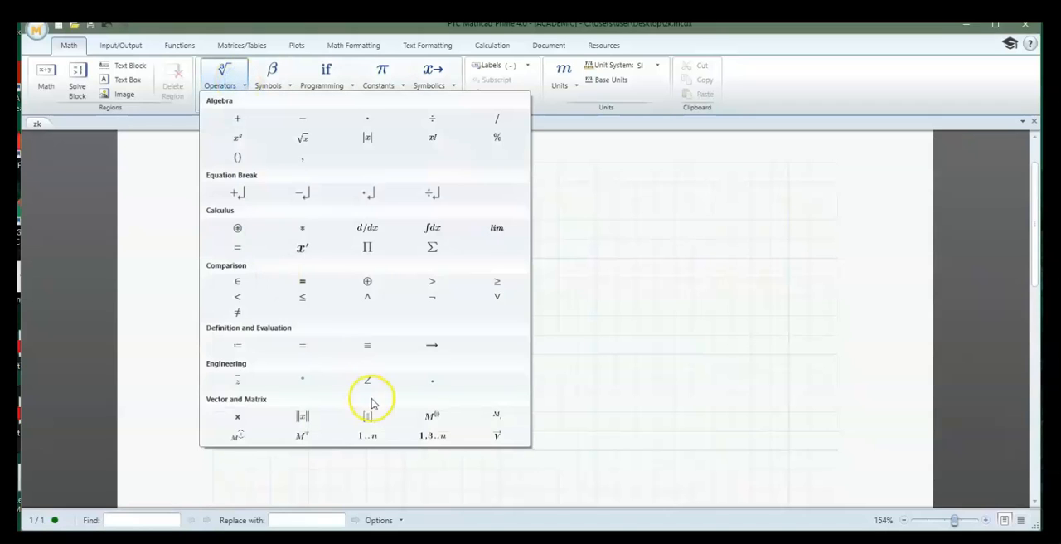
{"action": "left_click", "coordinate": [431, 417]}
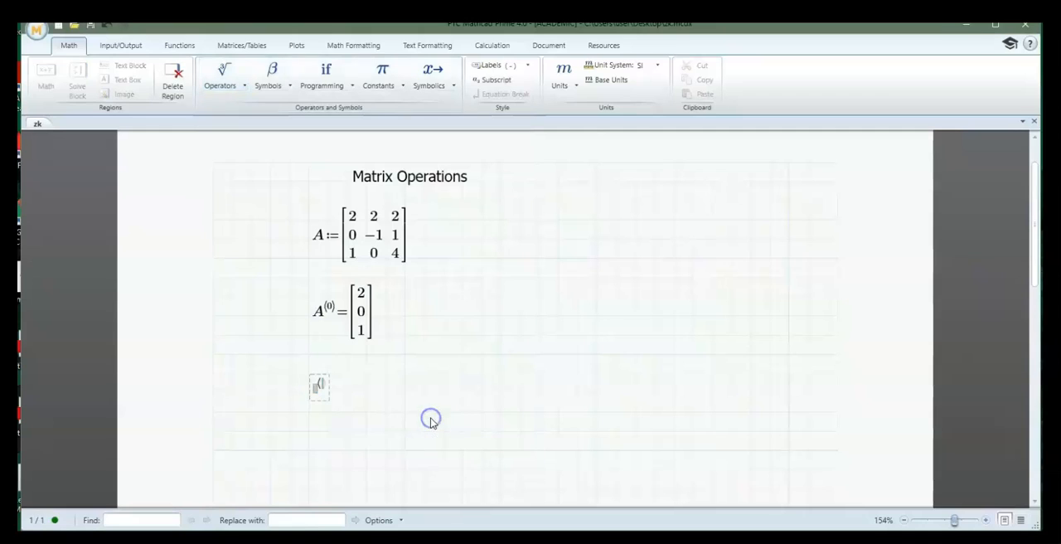
{"action": "left_click", "coordinate": [316, 394]}
{"action": "type", "text": "A"}
{"action": "left_click", "coordinate": [317, 387]}
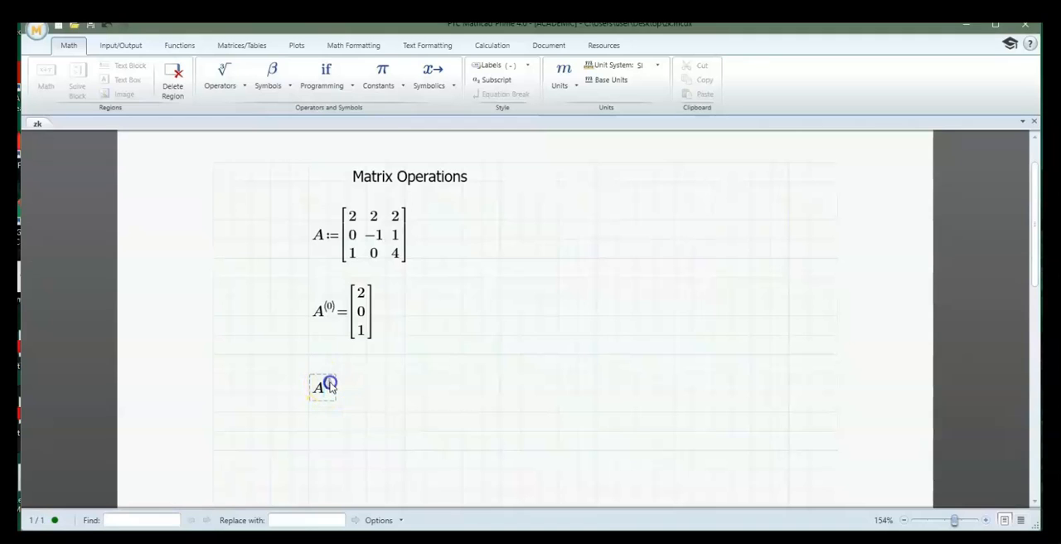
{"action": "type", "text": "1)"}
{"action": "type", "text": "=[2 −1 0"}
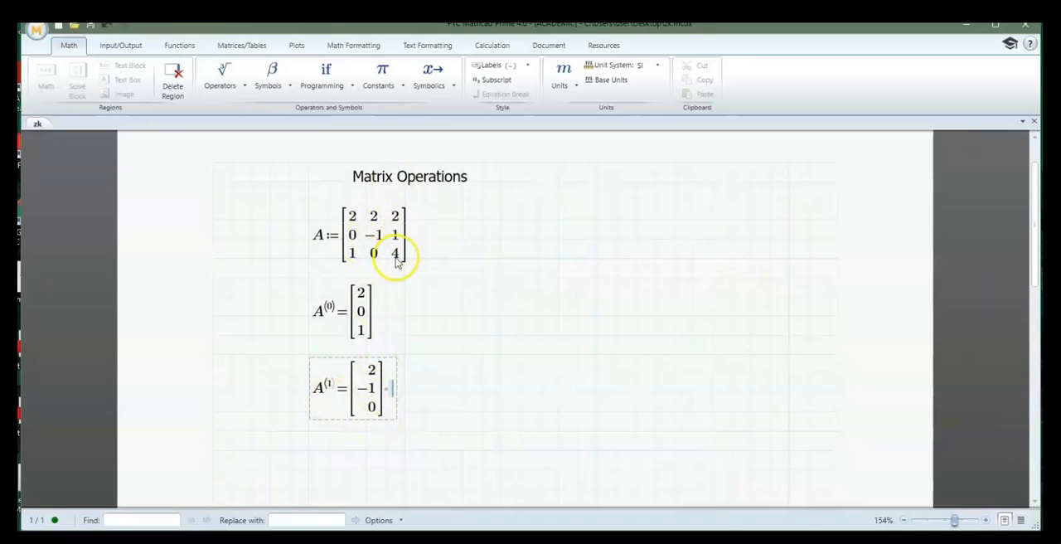
Delete the evaluations of column 0 and column 1 of matrix A
{"action": "left_click", "coordinate": [463, 395]}
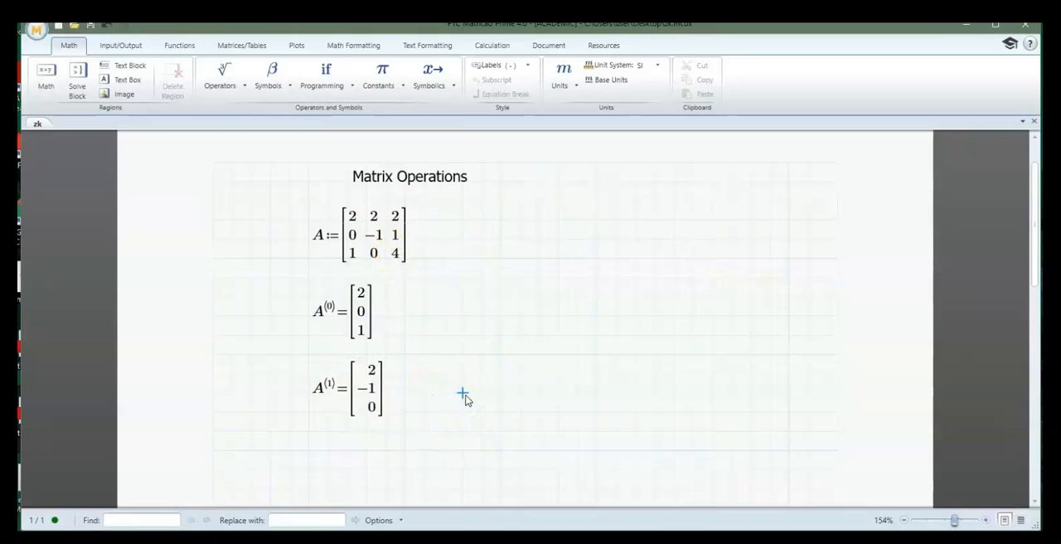
{"action": "left_click", "coordinate": [445, 415]}
{"action": "left_click_drag", "start_coordinate": [382, 432], "coordinate": [292, 290]}
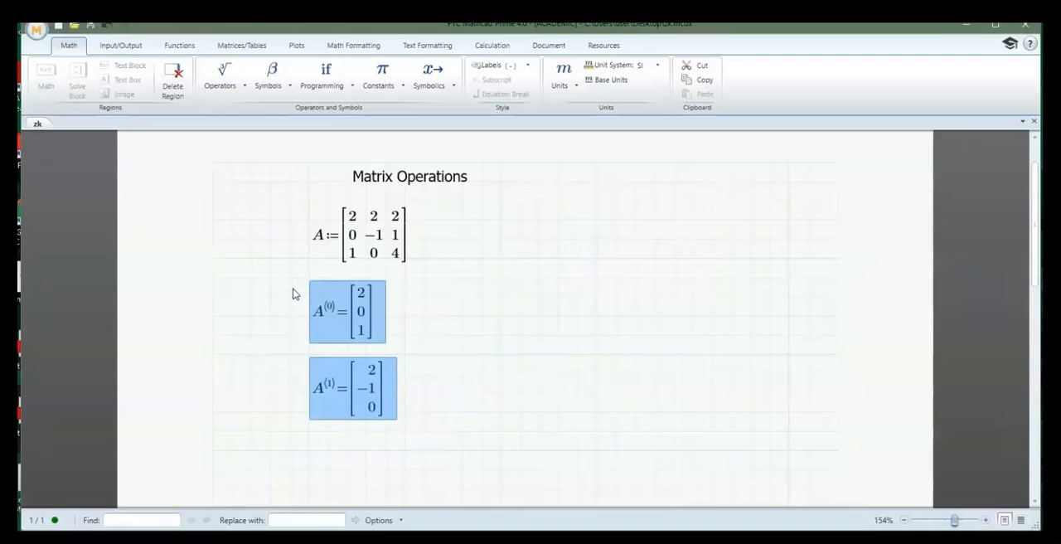
{"action": "key", "text": "Delete"}
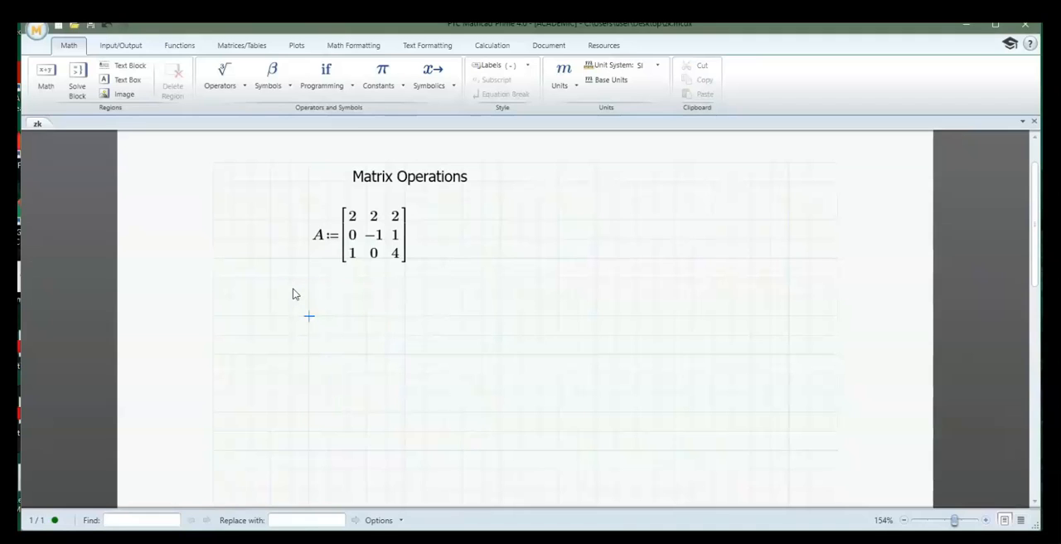
Start a definition of B below matrix A and insert an empty 3×3 matrix as its value
{"action": "type", "text": "B"}
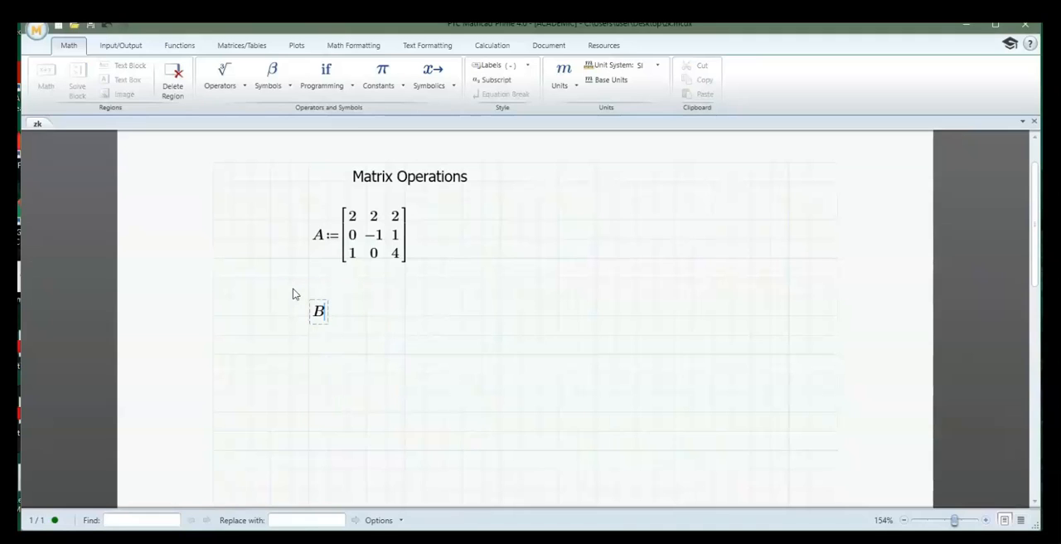
{"action": "type", "text": ":="}
{"action": "left_click", "coordinate": [241, 46]}
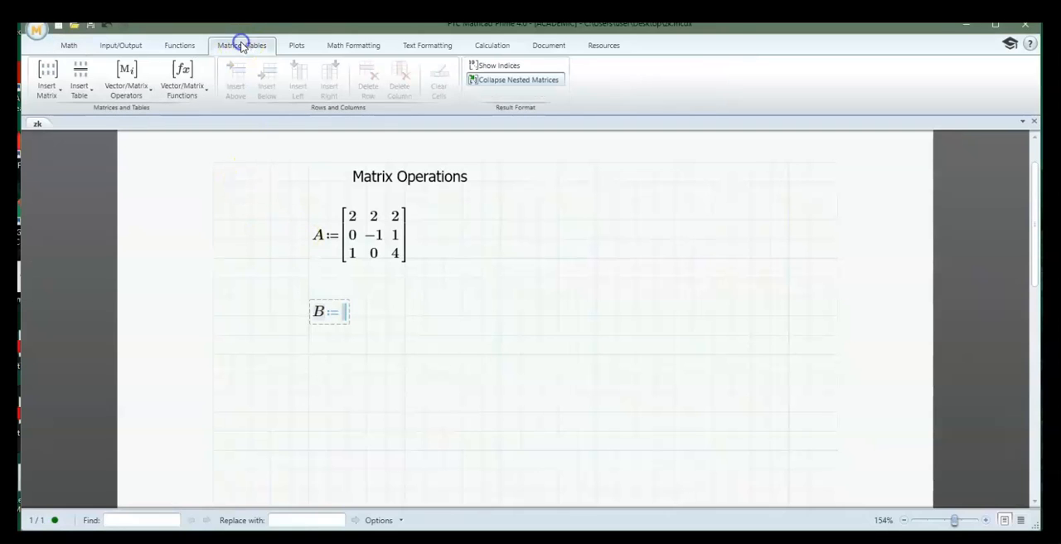
{"action": "left_click", "coordinate": [47, 83]}
{"action": "left_click", "coordinate": [61, 143]}
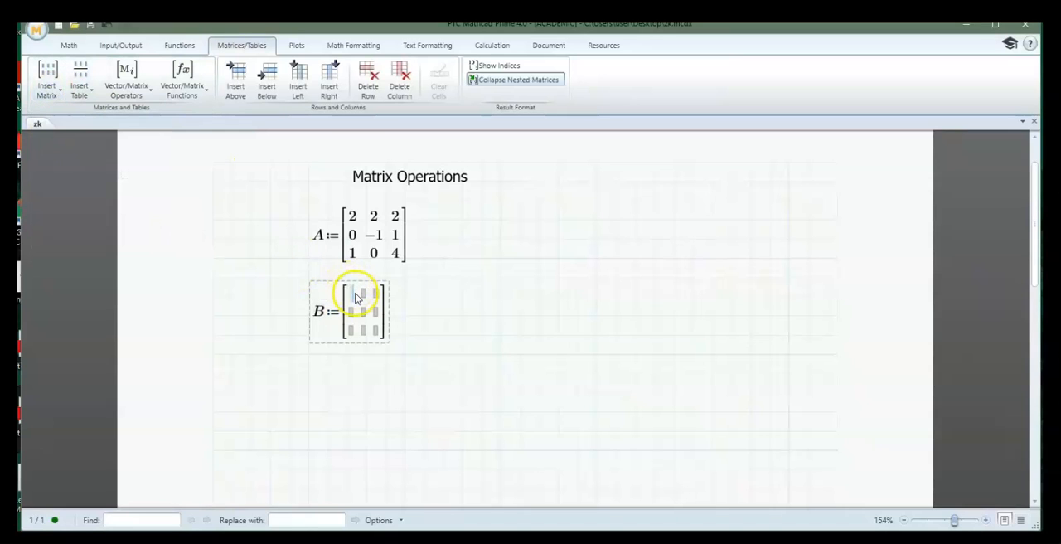
Fill matrix B with the rows 3, 0, 4; 1, 7, 5; and 0, 1, 2
{"action": "type", "text": "3"}
{"action": "key", "text": "Tab"}
{"action": "type", "text": "0"}
{"action": "key", "text": "Tab"}
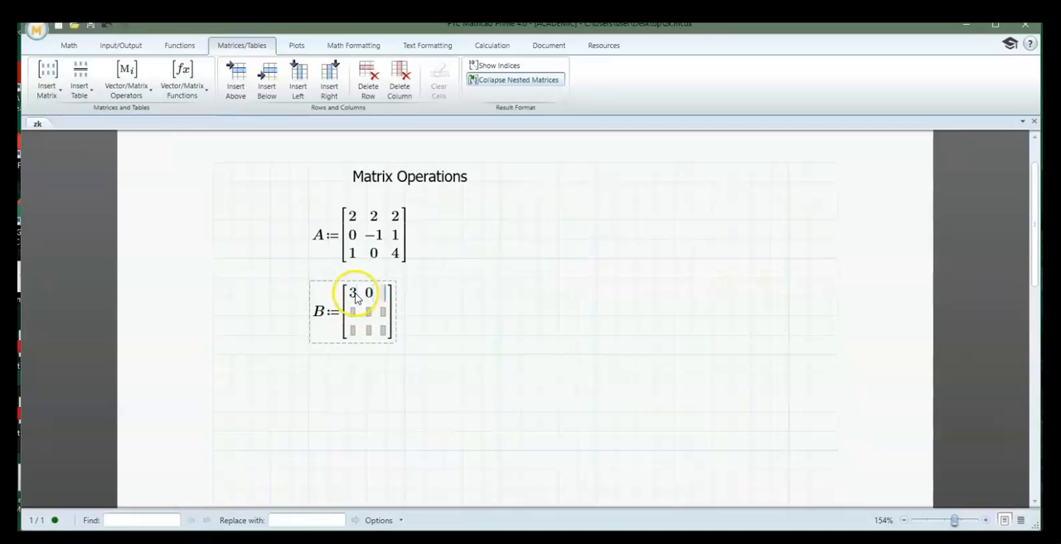
{"action": "type", "text": "4"}
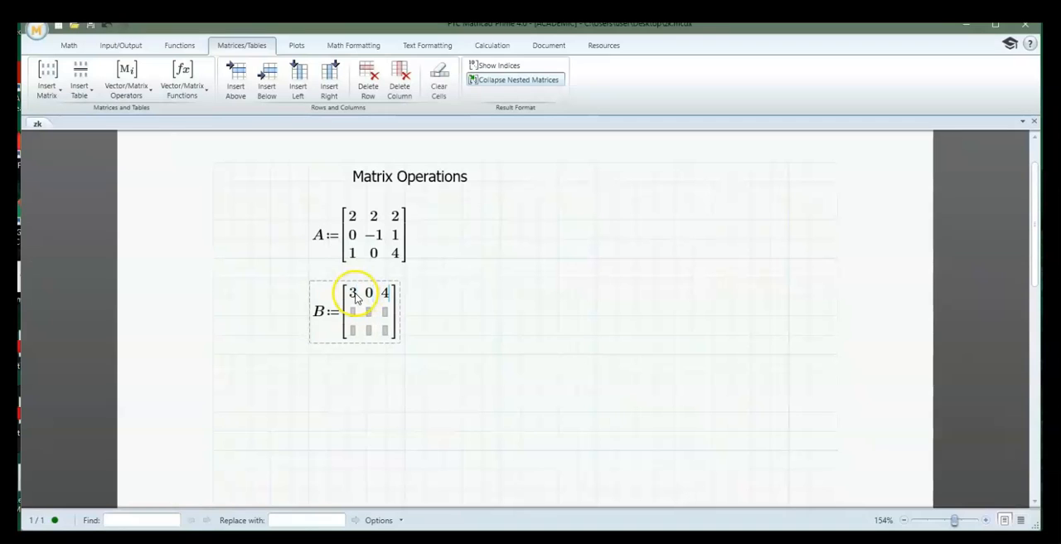
{"action": "key", "text": "Tab"}
{"action": "type", "text": "1"}
{"action": "key", "text": "Tab"}
{"action": "type", "text": "7"}
{"action": "key", "text": "Tab"}
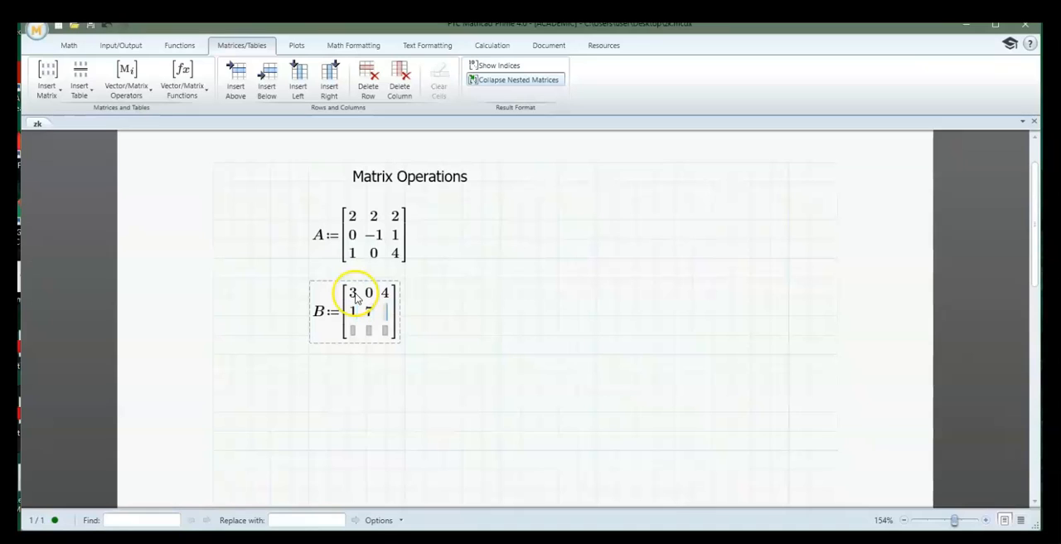
{"action": "type", "text": "5"}
{"action": "key", "text": "Tab"}
{"action": "type", "text": "0"}
{"action": "key", "text": "Tab"}
{"action": "type", "text": "1"}
{"action": "key", "text": "Tab"}
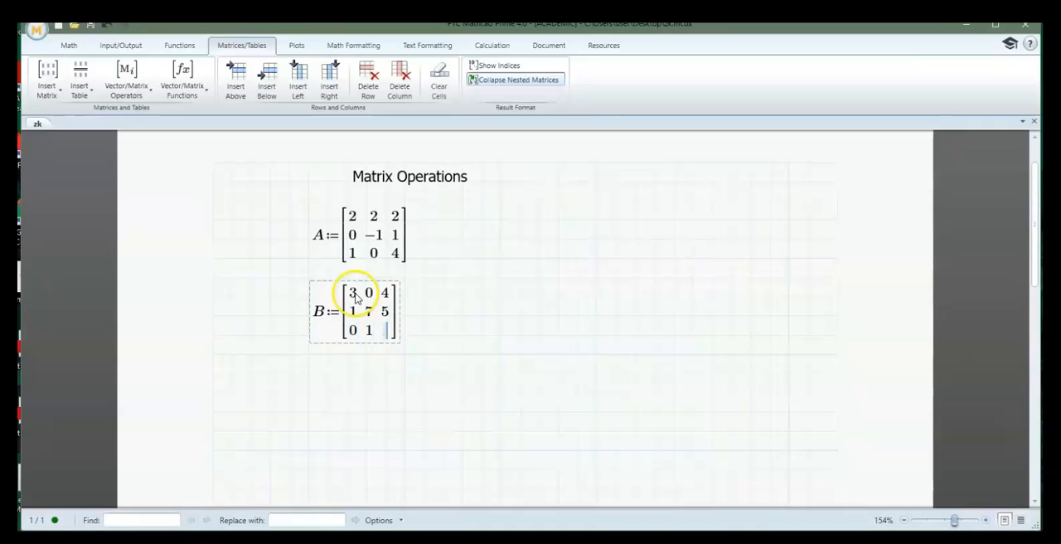
{"action": "type", "text": "2"}
{"action": "key", "text": "Return"}
{"action": "key", "text": "Return"}
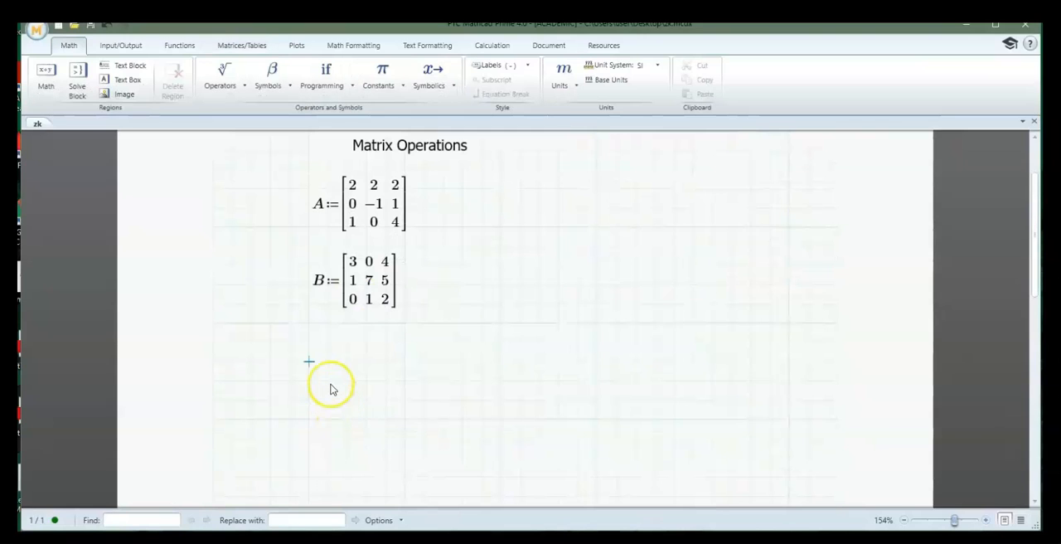
Evaluate the matrix sum A+B below the definition of B
{"action": "left_click", "coordinate": [310, 363]}
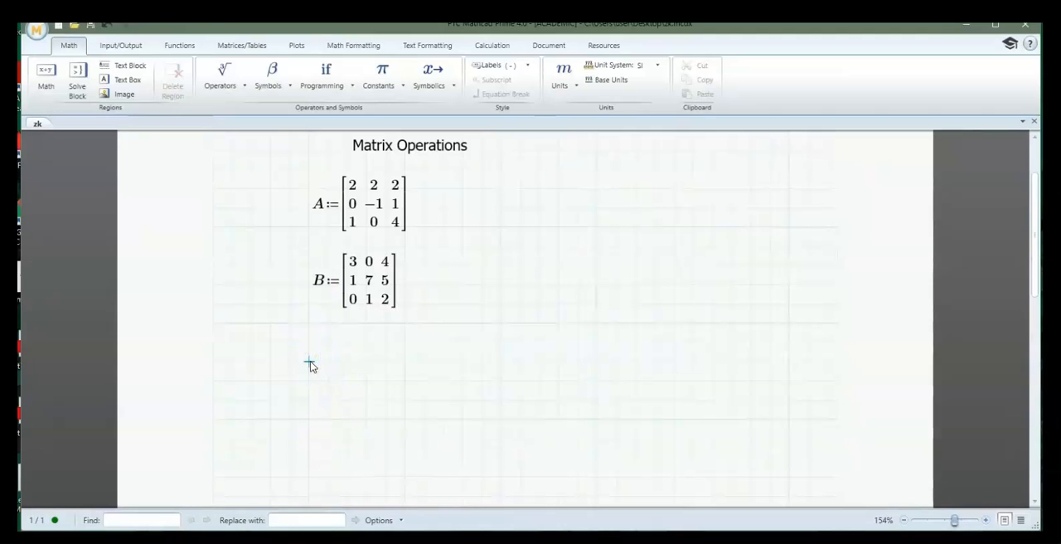
{"action": "type", "text": "a+B"}
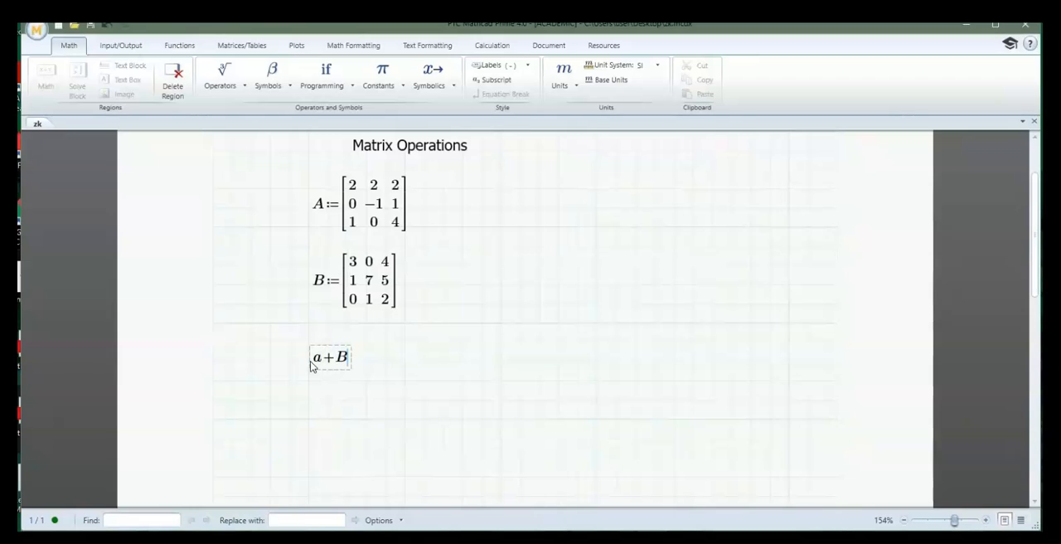
{"action": "key", "text": "BackSpace"}
{"action": "key", "text": "BackSpace"}
{"action": "key", "text": "BackSpace"}
{"action": "type", "text": "A+B="}
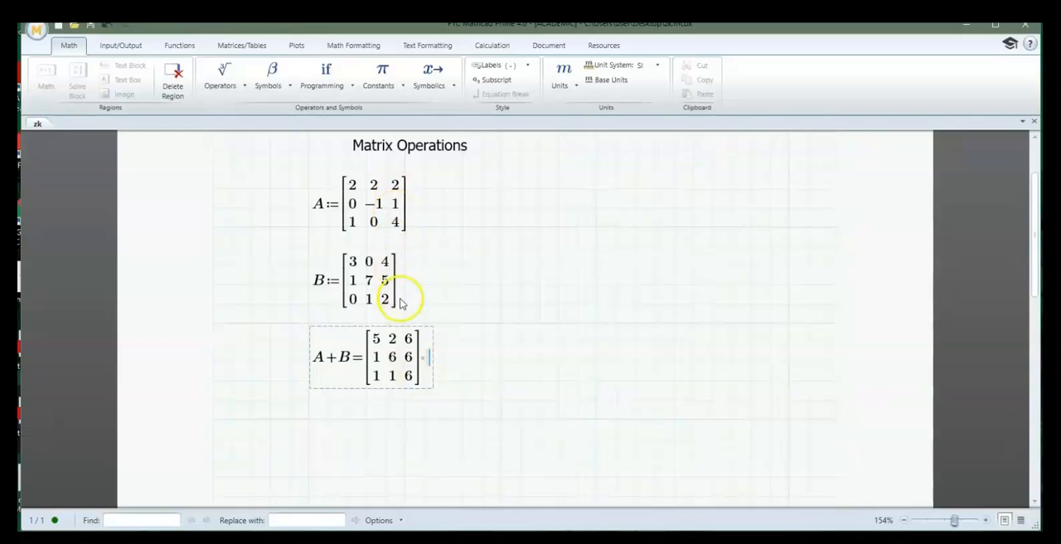
Change the plus operator in the A+B evaluation to a minus to compute A−B
{"action": "left_click", "coordinate": [332, 356]}
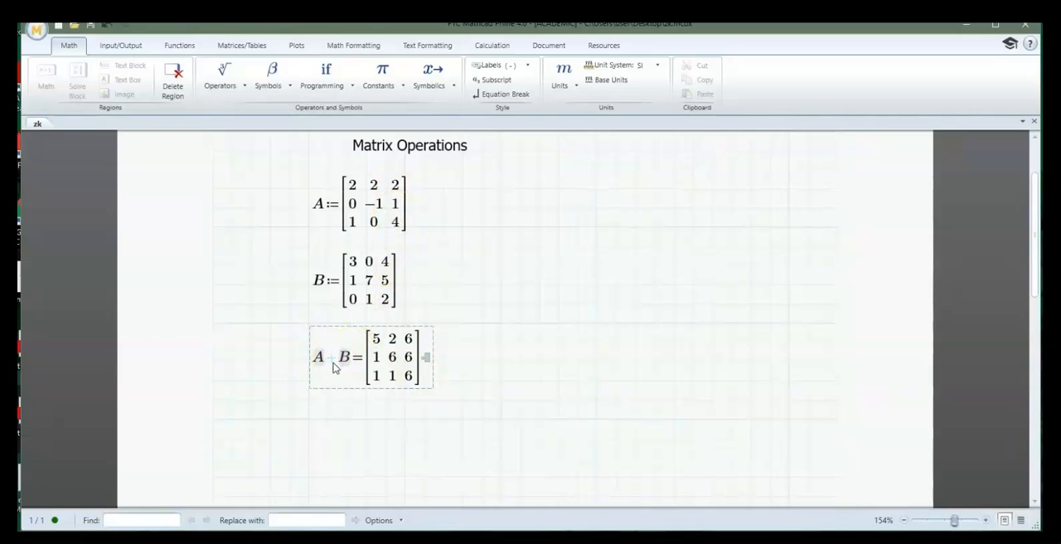
{"action": "key", "text": "BackSpace"}
{"action": "type", "text": "-"}
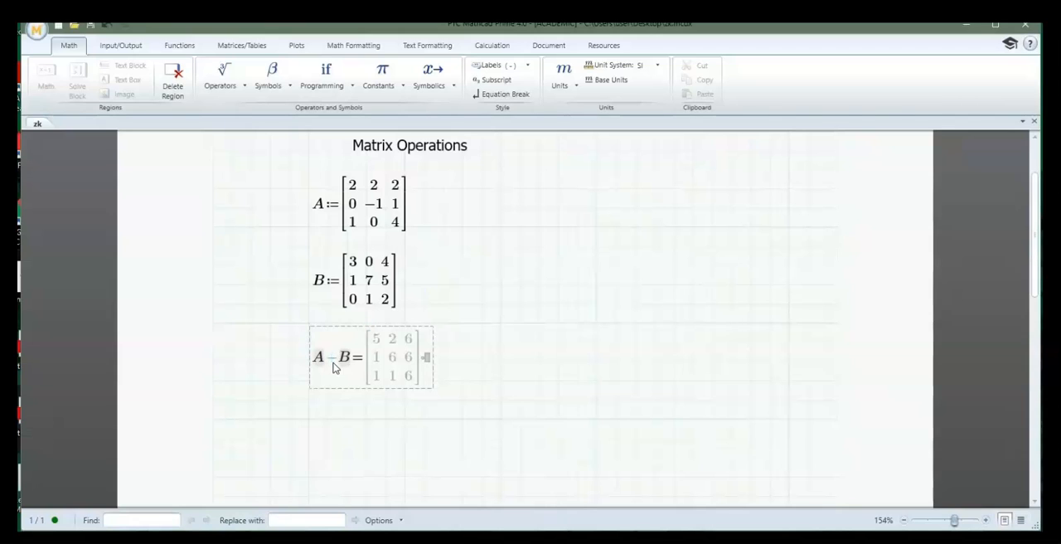
{"action": "key", "text": "Return"}
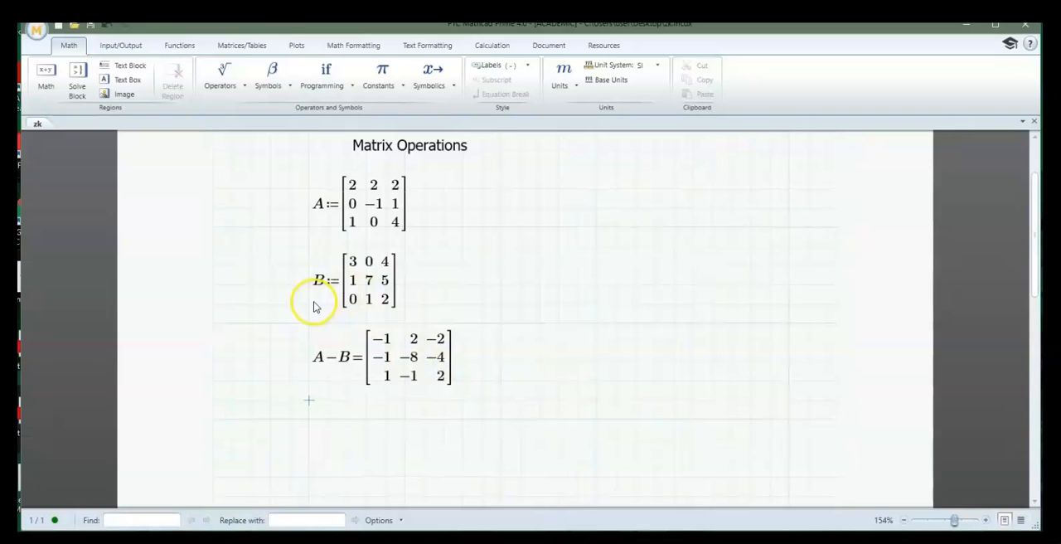
Evaluate the transpose of matrix A with the Transpose operator, beside the A−B result
{"action": "left_click", "coordinate": [501, 363]}
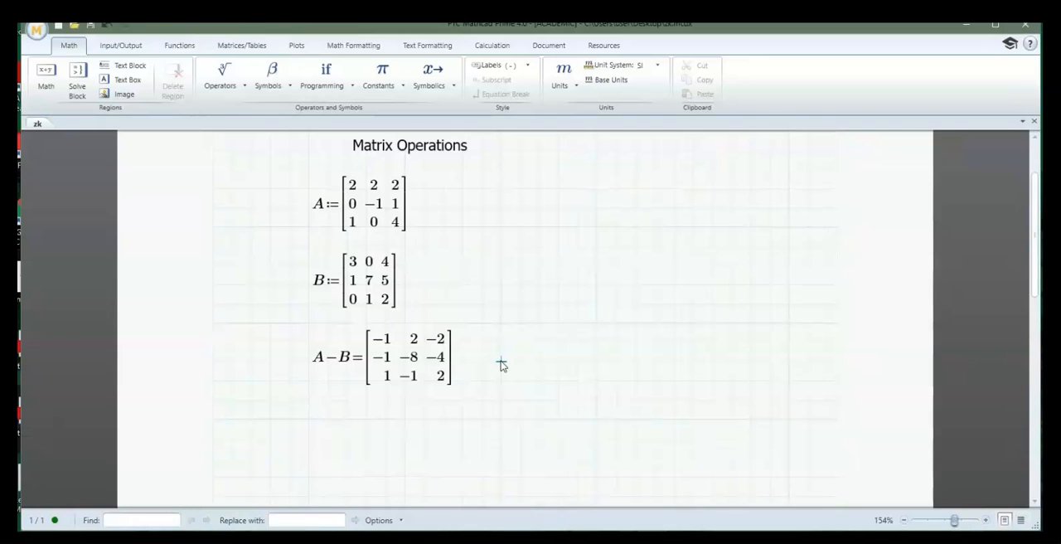
{"action": "type", "text": "a"}
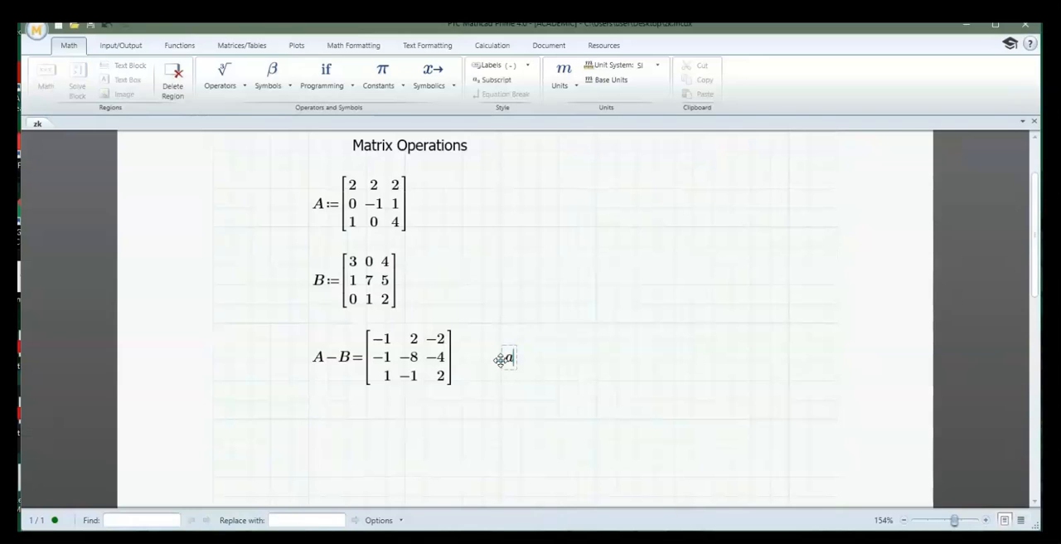
{"action": "key", "text": "ctrl+shift+1"}
{"action": "key", "text": "BackSpace"}
{"action": "key", "text": "BackSpace"}
{"action": "key", "text": "BackSpace"}
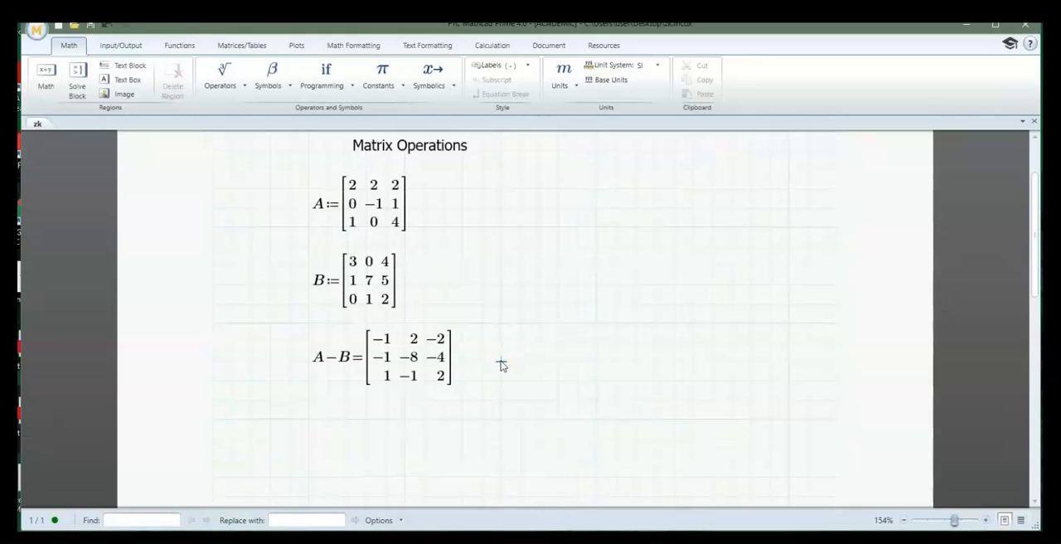
{"action": "type", "text": "A"}
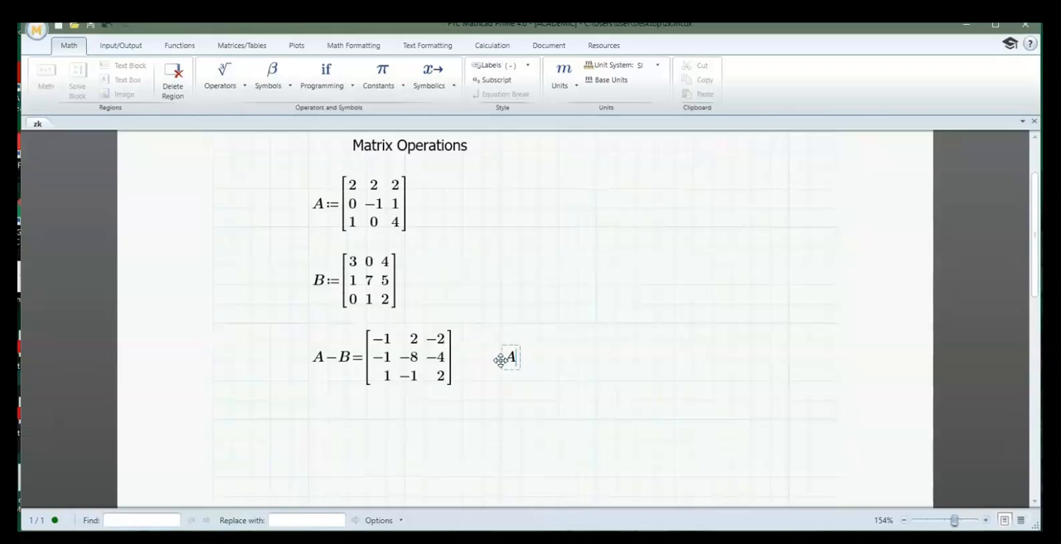
{"action": "key", "text": "ctrl+shift+1"}
{"action": "type", "text": "="}
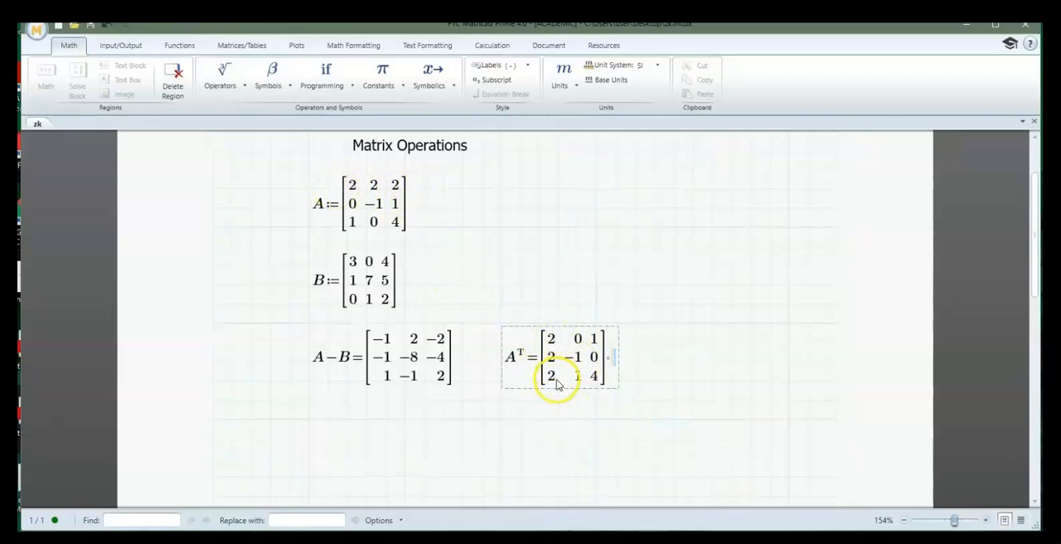
Evaluate the transpose of matrix B beside the transpose of A
{"action": "left_click", "coordinate": [654, 361]}
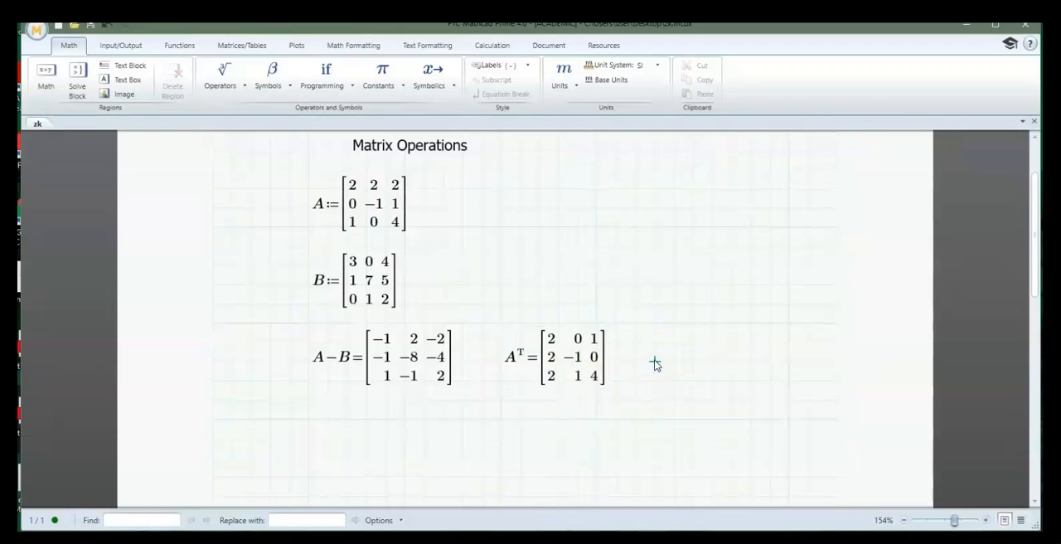
{"action": "type", "text": "B"}
{"action": "key", "text": "ctrl+shift+1"}
{"action": "type", "text": "=[3 1 0; 0 7 1; 4 5 2"}
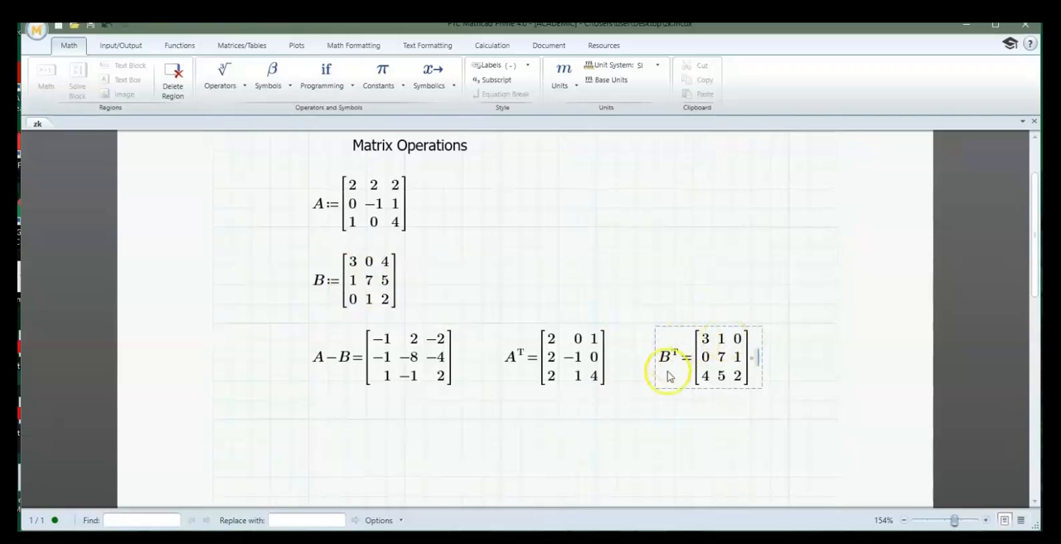
Delete the A−B evaluation and both transpose evaluations together
{"action": "left_click", "coordinate": [808, 381]}
{"action": "left_click_drag", "start_coordinate": [375, 379], "coordinate": [343, 359]}
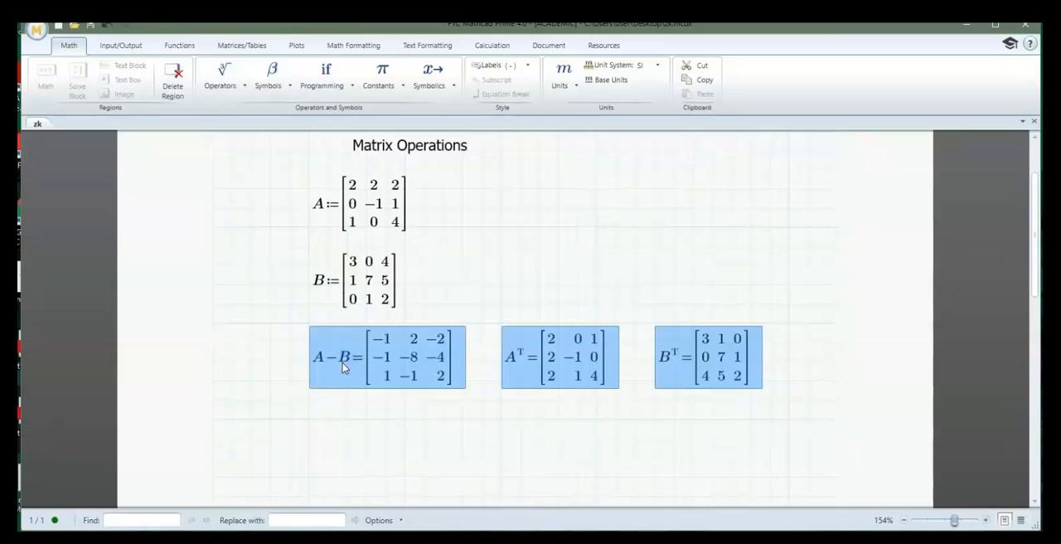
{"action": "key", "text": "Delete"}
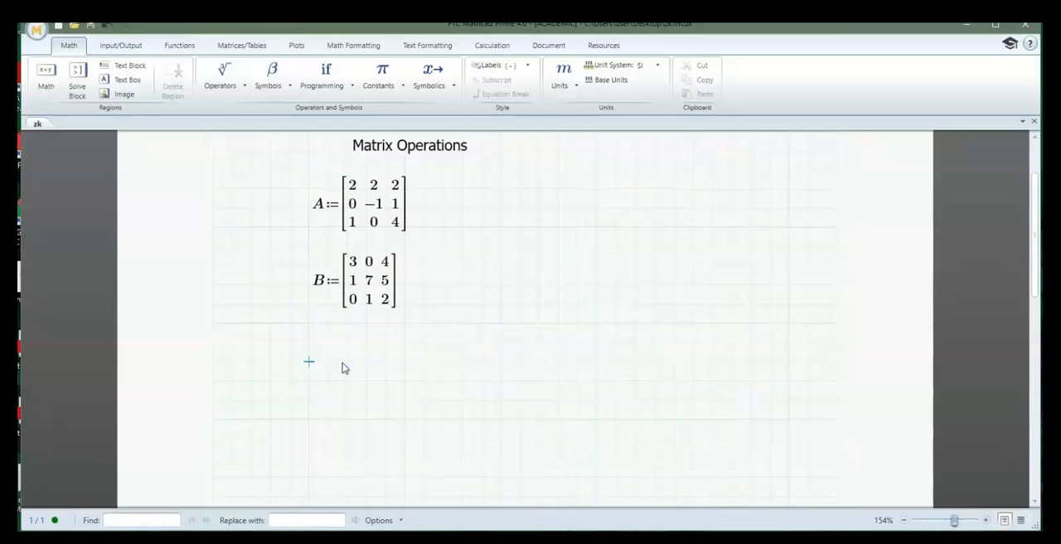
Evaluate the determinant of A below matrix B using the double-bar determinant operator ‖A‖
{"action": "left_click", "coordinate": [273, 362]}
{"action": "key", "text": "ctrl+shift+backslash"}
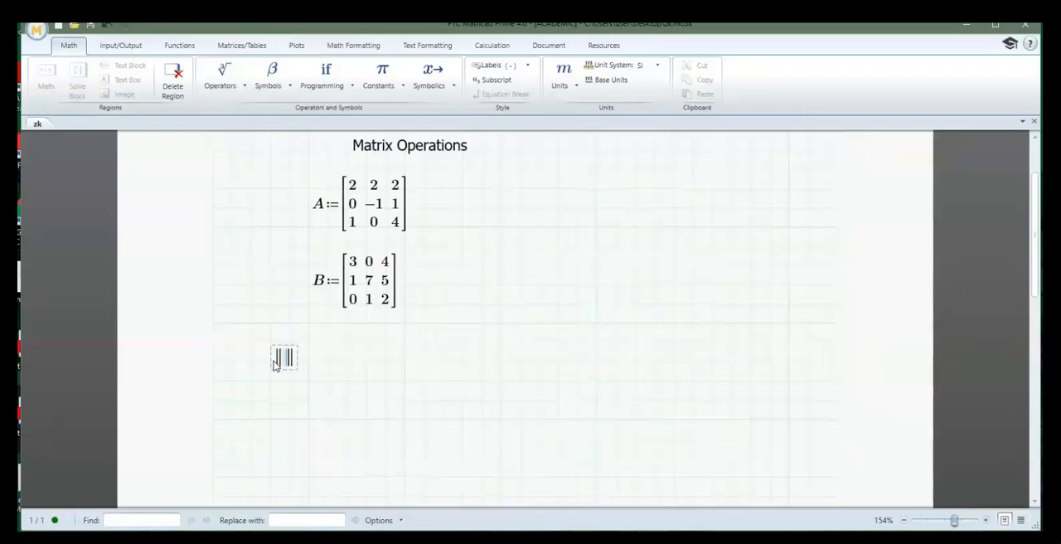
{"action": "type", "text": "A"}
{"action": "type", "text": "=−4"}
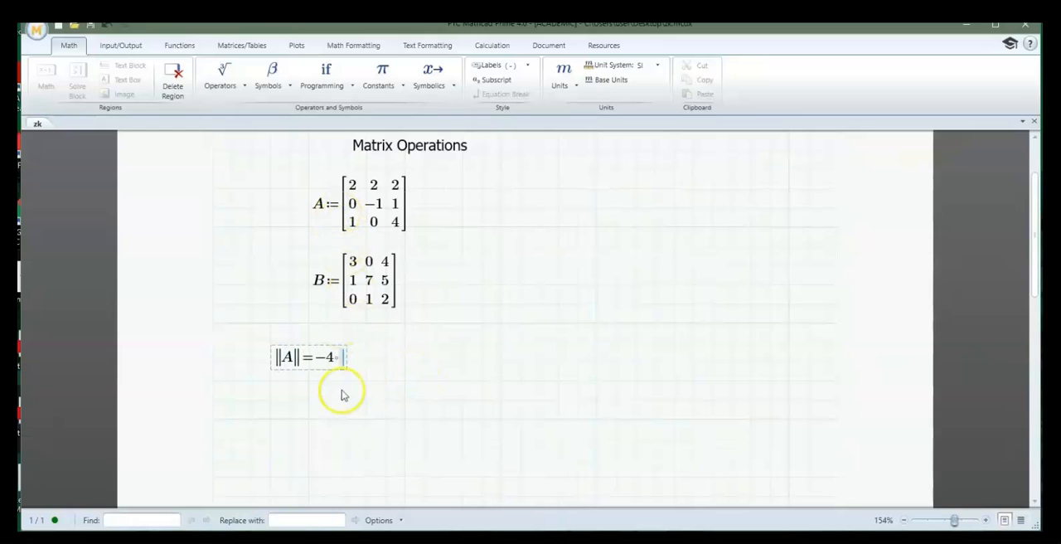
Insert a second double-bar determinant operator beside the first determinant result and evaluate ‖A‖ with it
{"action": "left_click", "coordinate": [403, 365]}
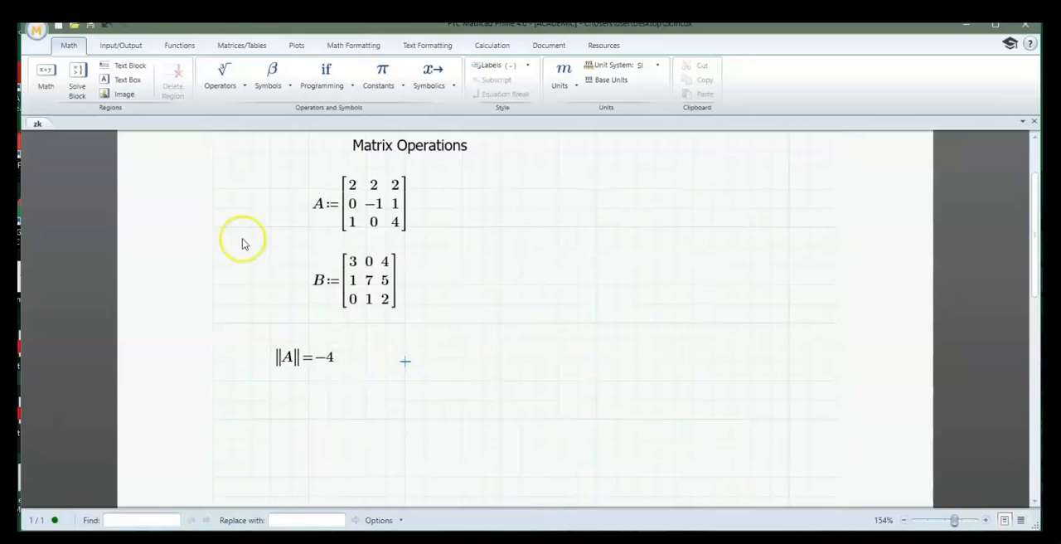
{"action": "left_click", "coordinate": [223, 77]}
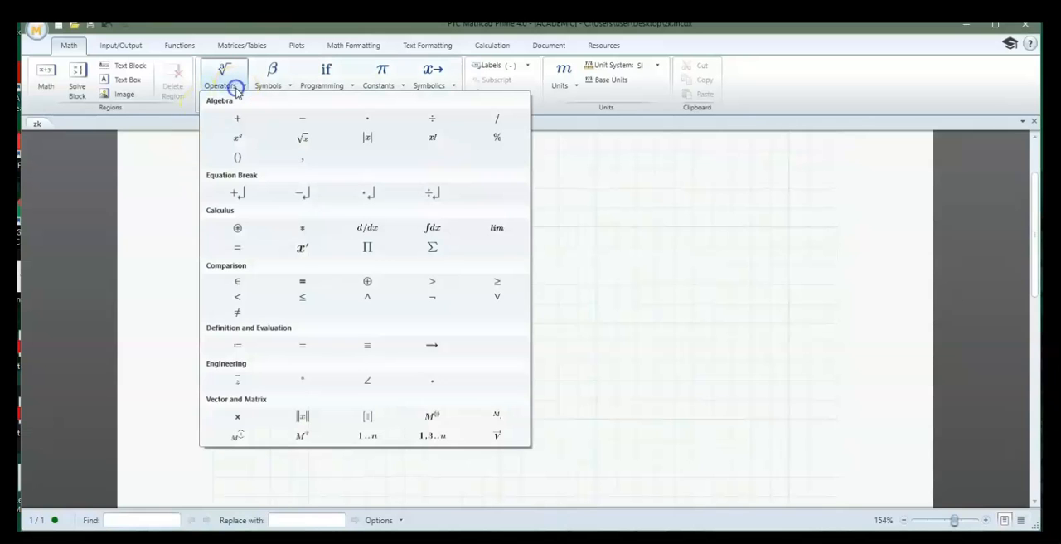
{"action": "left_click", "coordinate": [305, 420]}
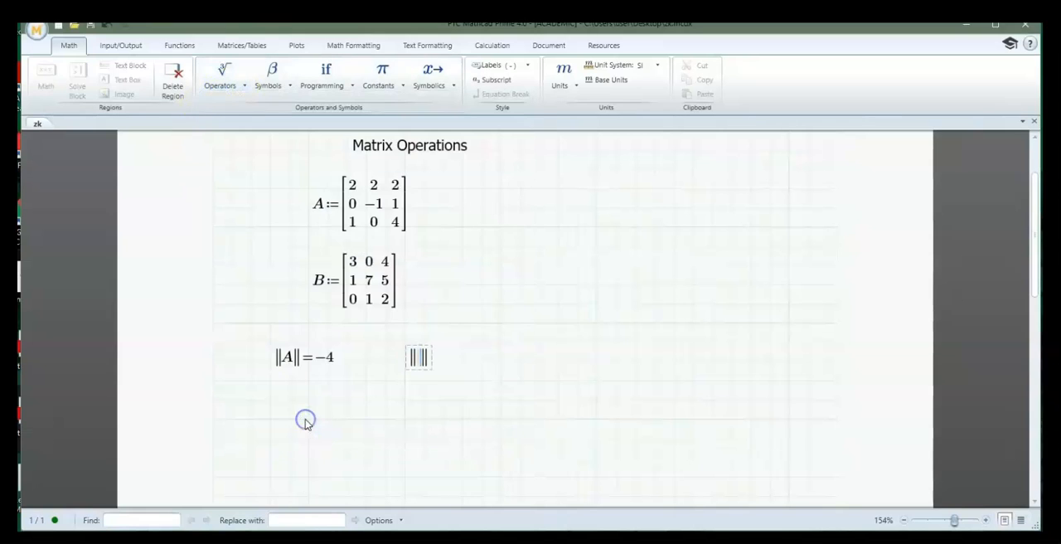
{"action": "type", "text": "A‖=−4"}
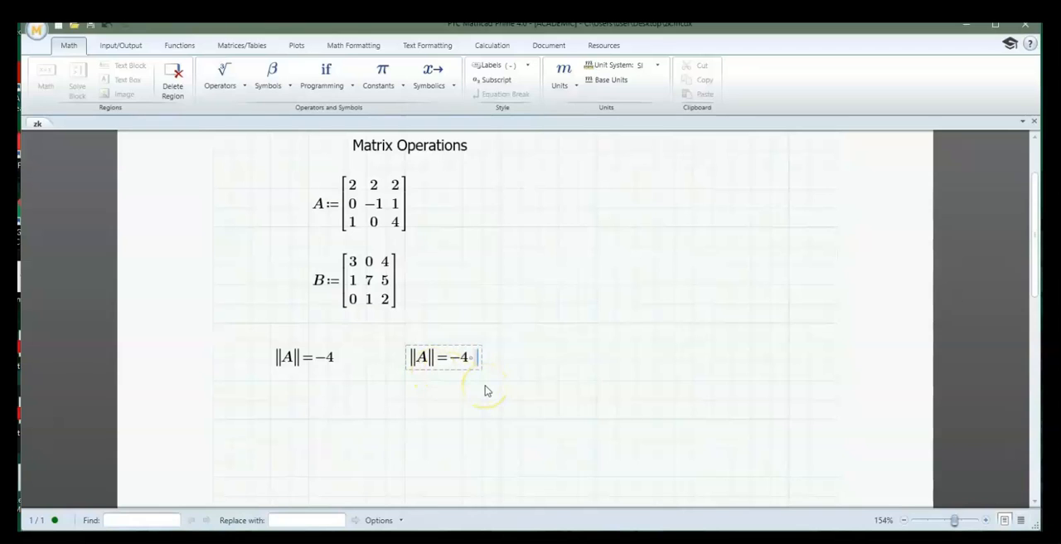
Evaluate the determinant of A in single-bar notation, |A|, beside the two double-bar results
{"action": "left_click", "coordinate": [522, 364]}
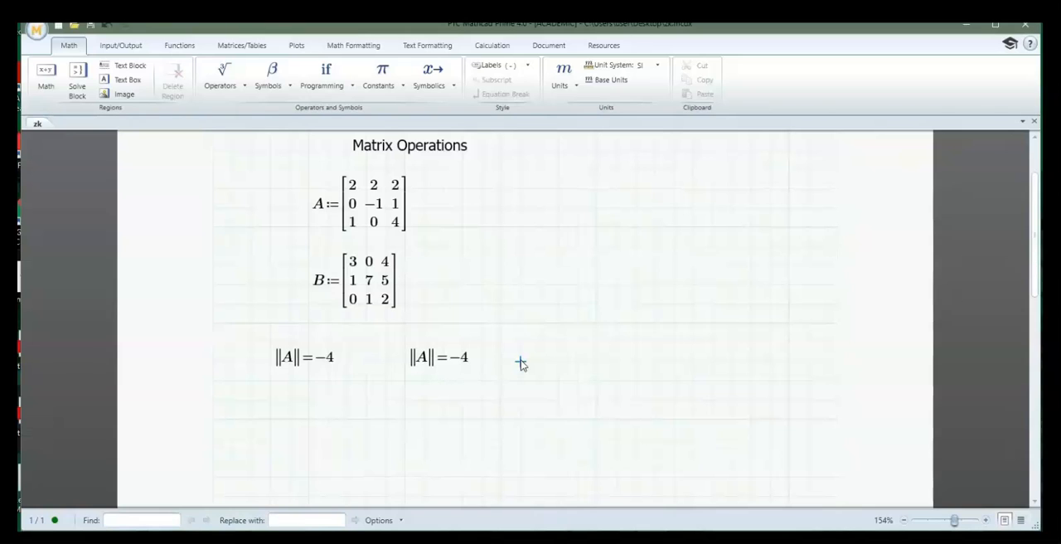
{"action": "type", "text": "|"}
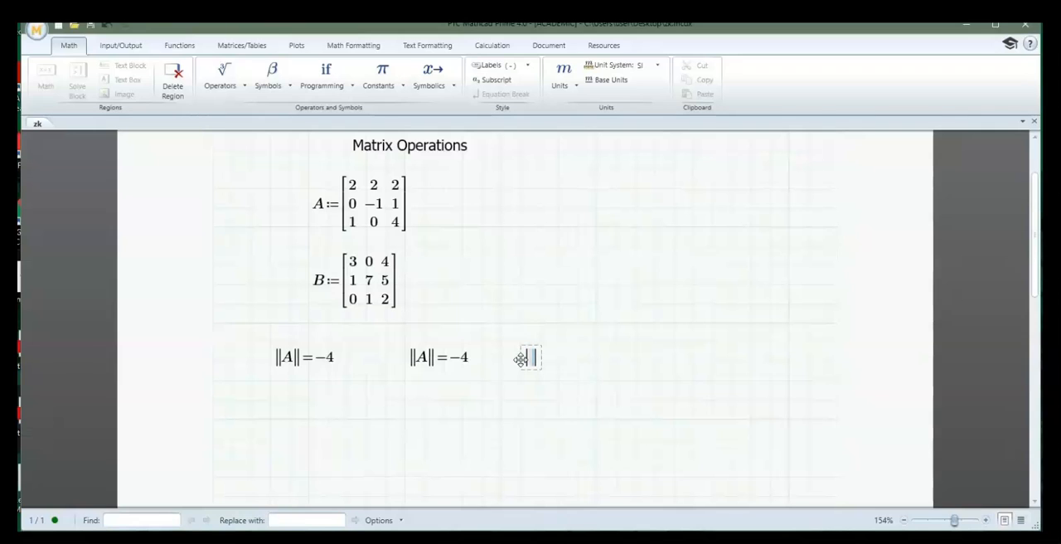
{"action": "type", "text": "A|=-4"}
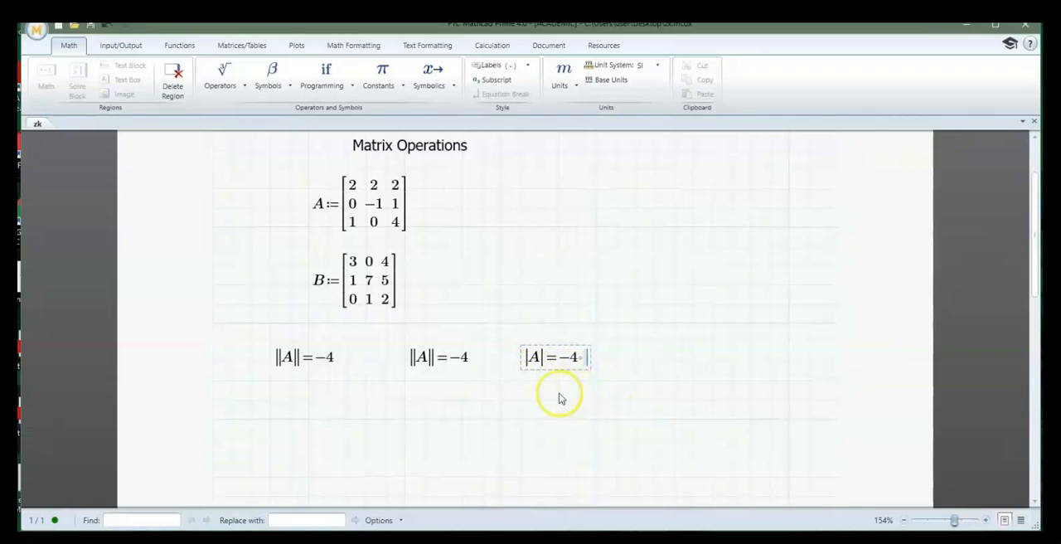
Evaluate the determinant of B in single-bar notation, |B|, beside the |A| result
{"action": "left_click", "coordinate": [634, 362]}
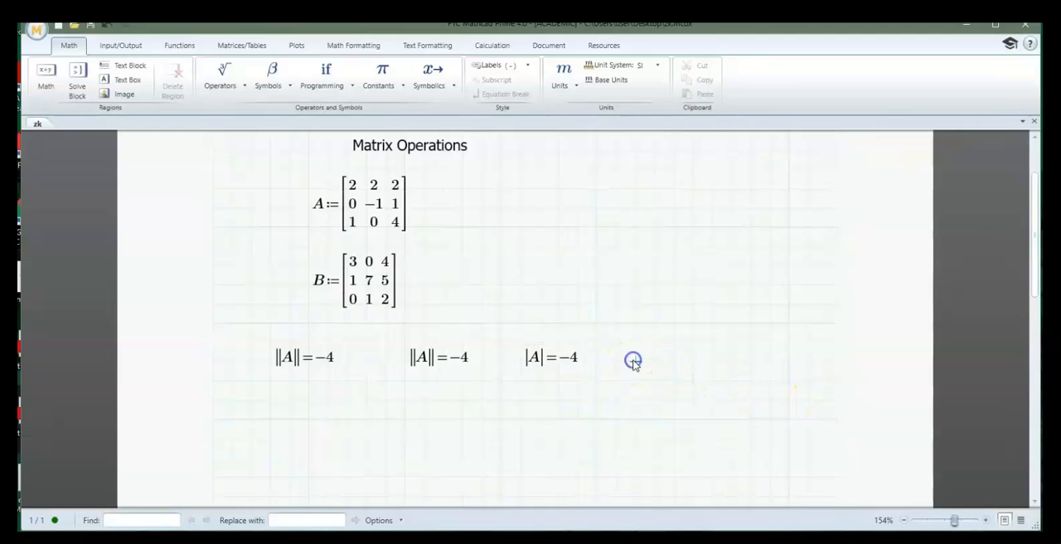
{"action": "type", "text": "|B|"}
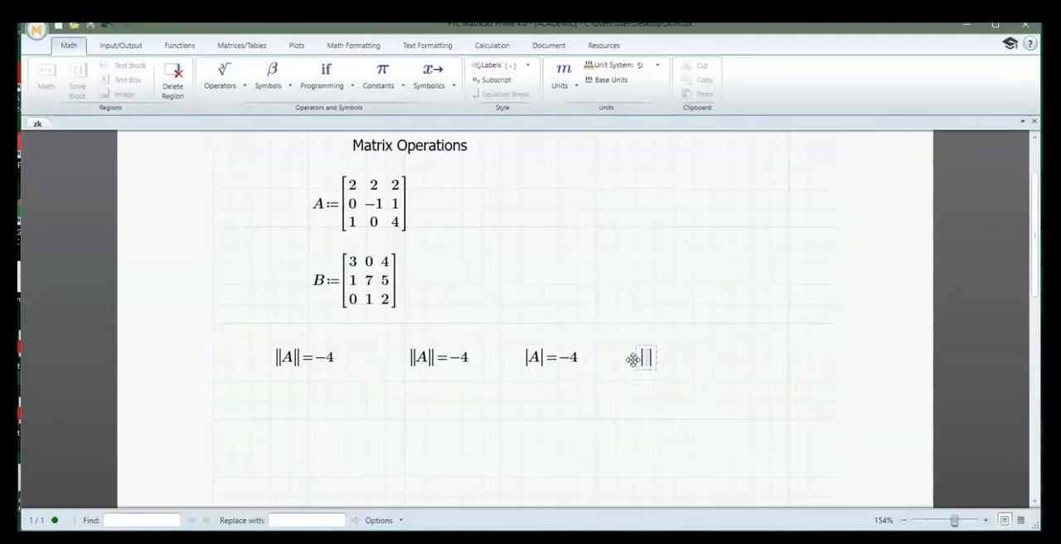
{"action": "type", "text": "=31"}
{"action": "left_click", "coordinate": [670, 360]}
{"action": "left_click", "coordinate": [699, 388]}
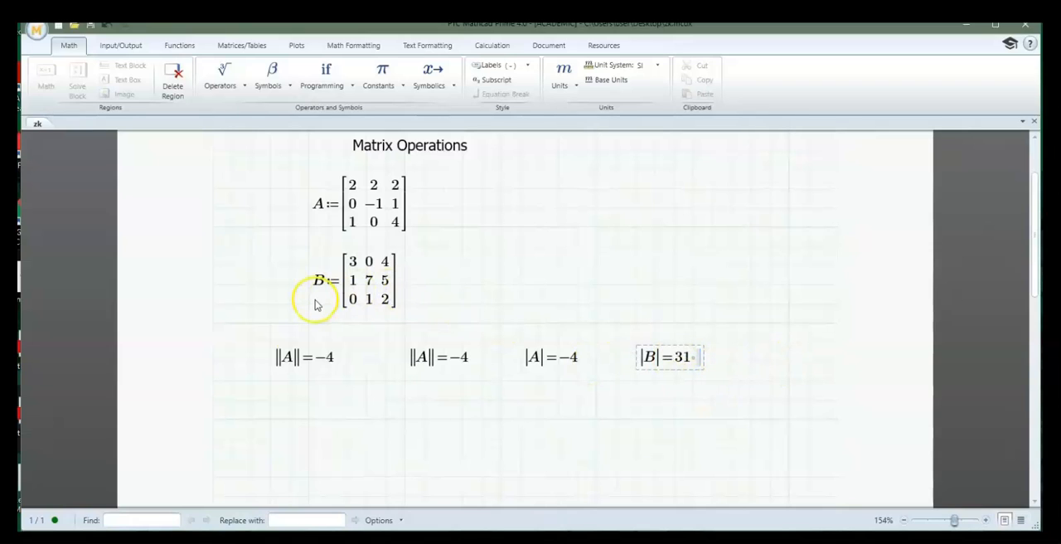
Evaluate the inverse of matrix A, A⁻¹, below the determinant results
{"action": "left_click", "coordinate": [270, 421]}
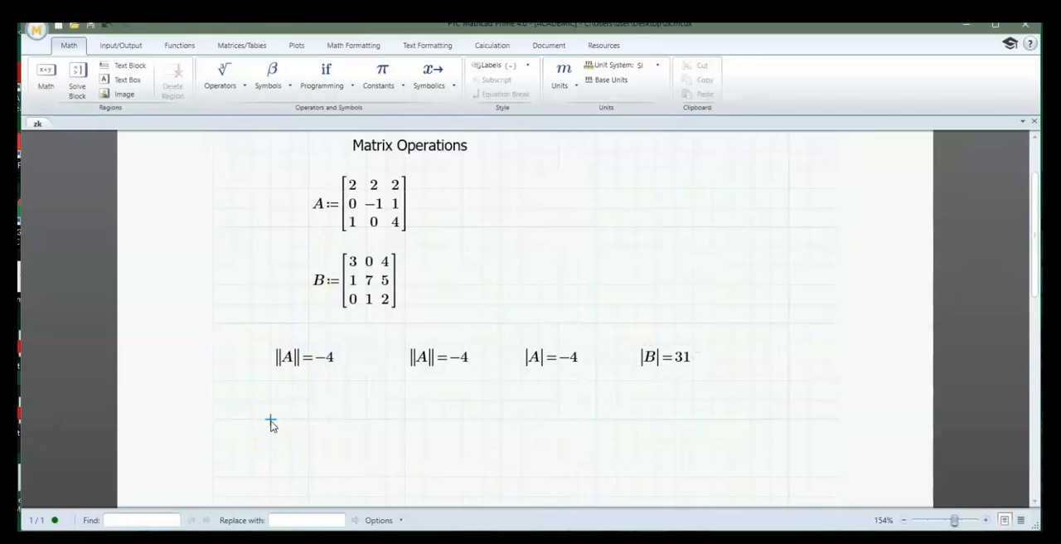
{"action": "type", "text": "a"}
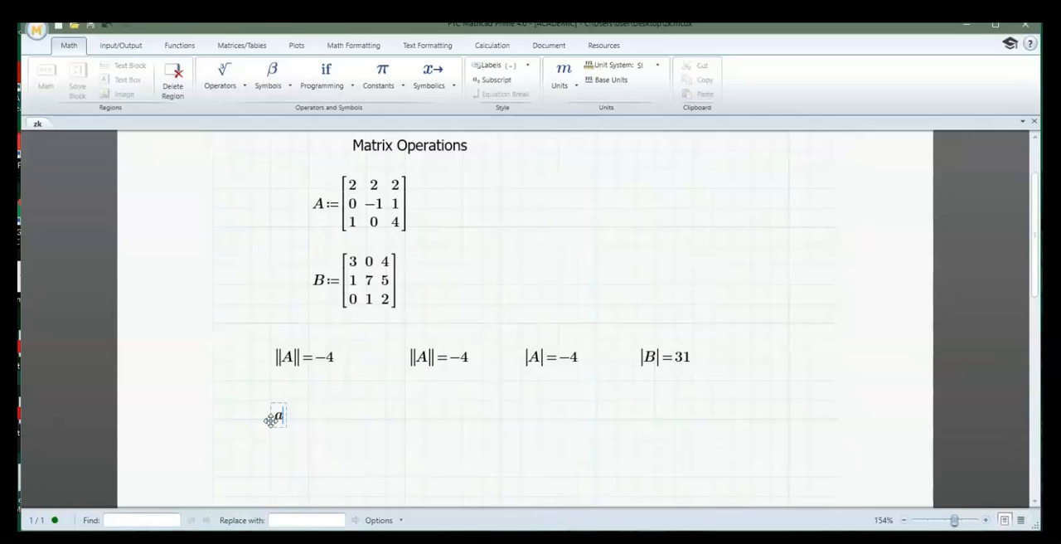
{"action": "type", "text": "^"}
{"action": "type", "text": "^"}
{"action": "type", "text": "-1"}
{"action": "type", "text": "="}
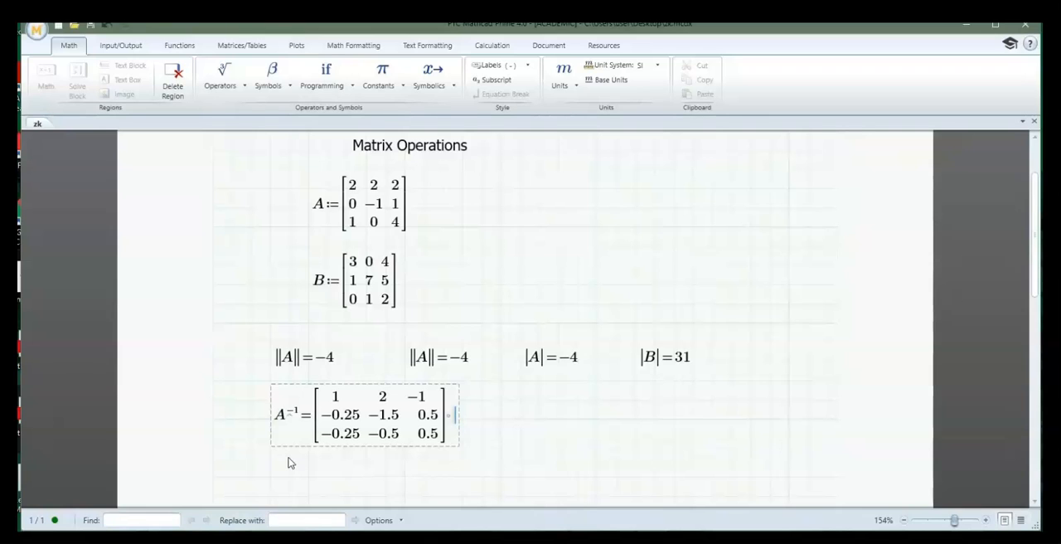
{"action": "left_click", "coordinate": [538, 420]}
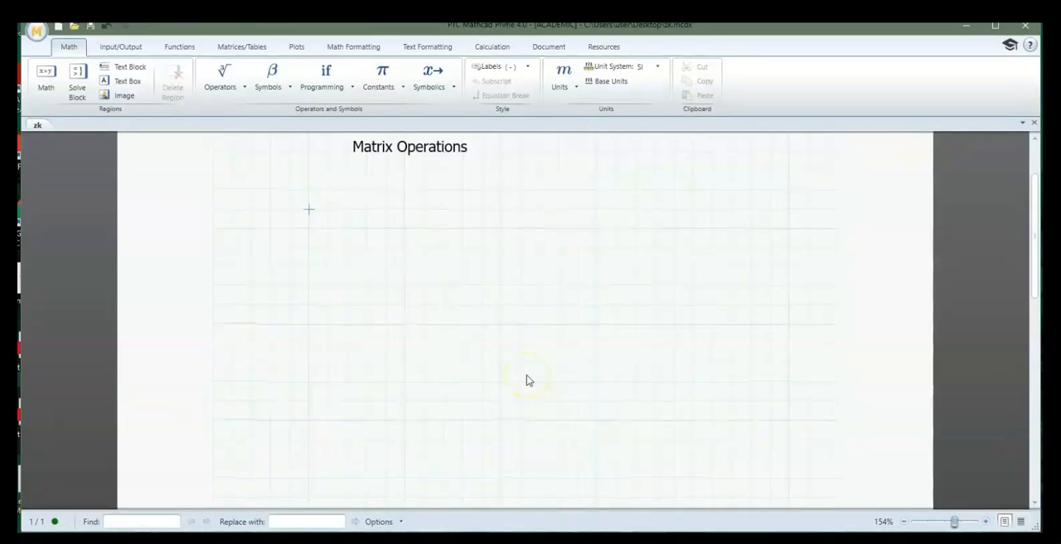
Start a definition of A under the Matrix Operations heading and give it an empty 2x3 matrix
{"action": "left_click", "coordinate": [306, 211]}
{"action": "type", "text": "a:="}
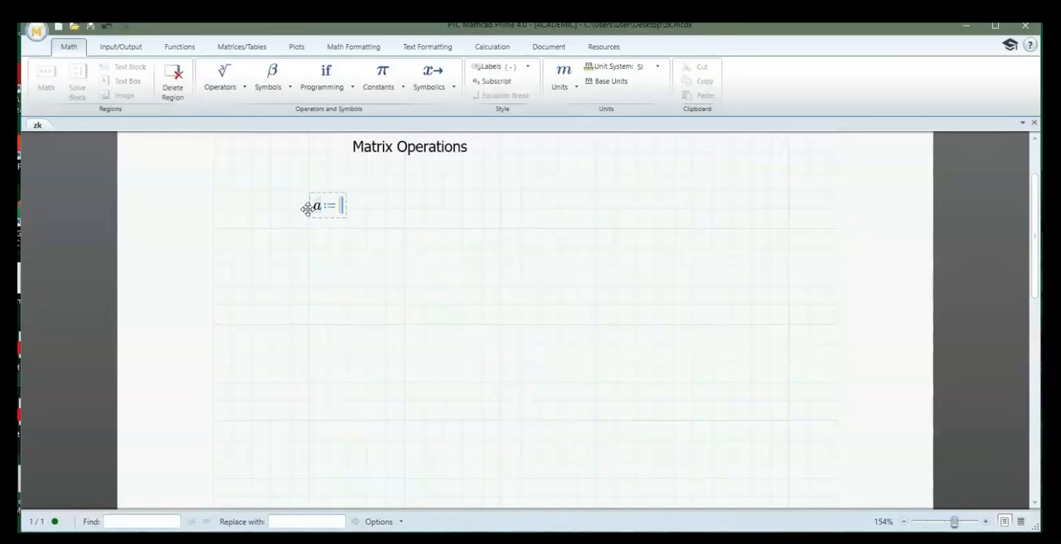
{"action": "key", "text": "BackSpace"}
{"action": "key", "text": "BackSpace"}
{"action": "type", "text": "A:"}
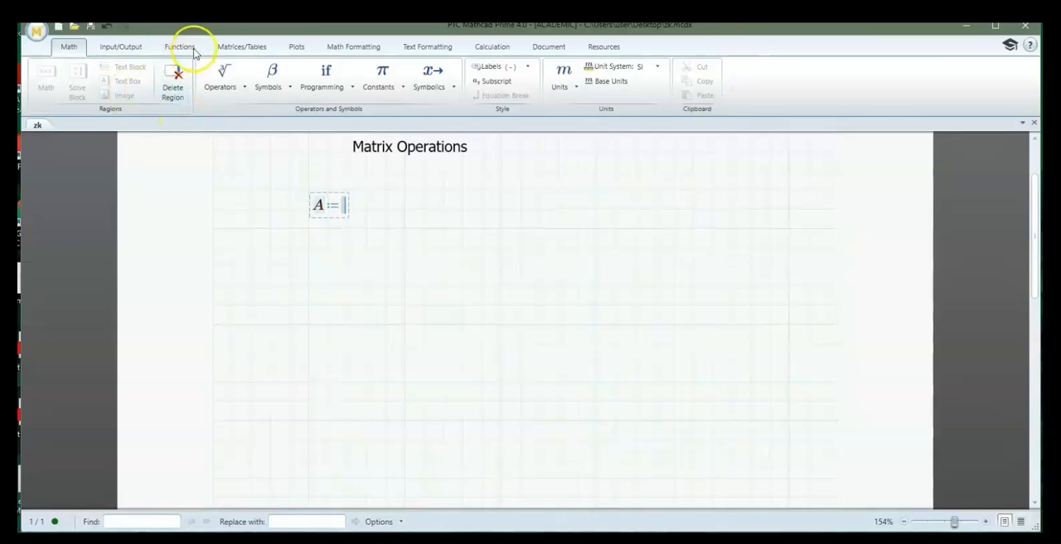
{"action": "left_click", "coordinate": [238, 48]}
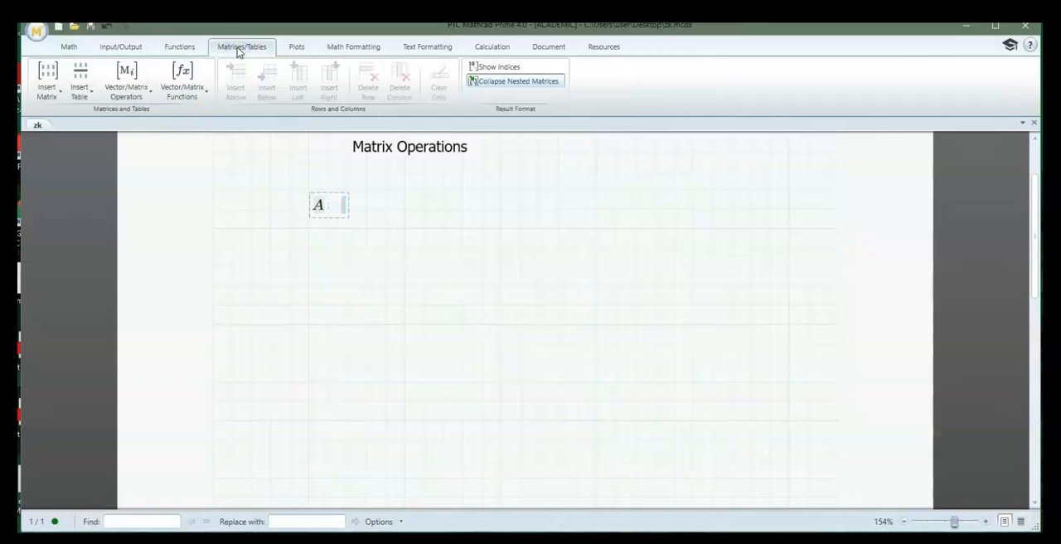
{"action": "left_click", "coordinate": [52, 97]}
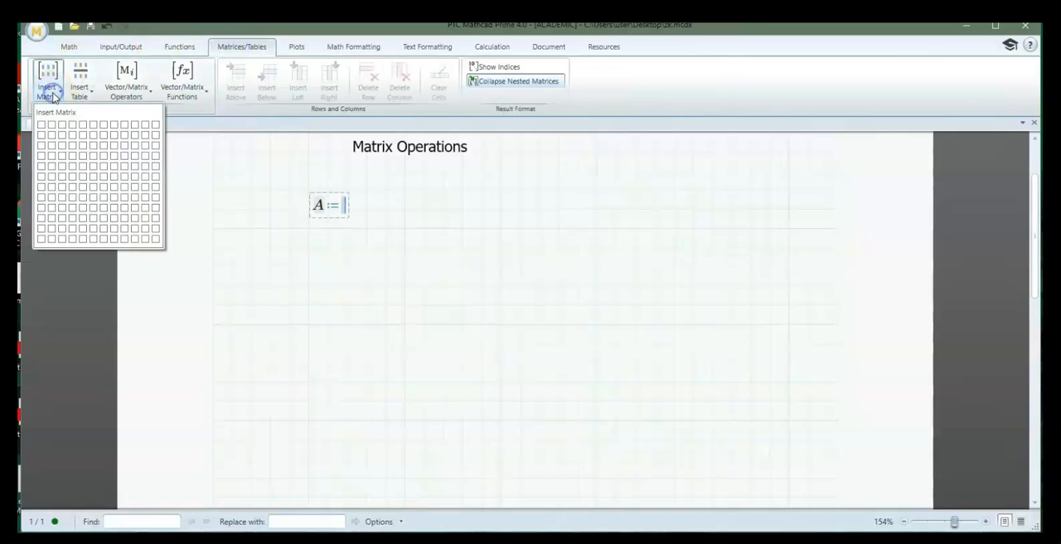
{"action": "left_click", "coordinate": [61, 138]}
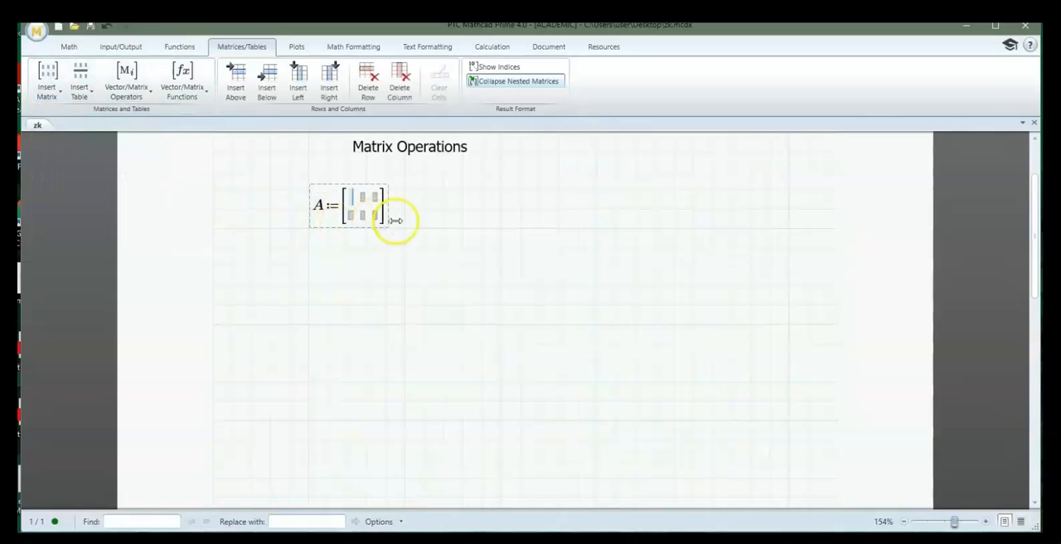
Fill matrix A with 1, 2, 1 in the first row and 4, 2, 1 in the second row
{"action": "type", "text": "1"}
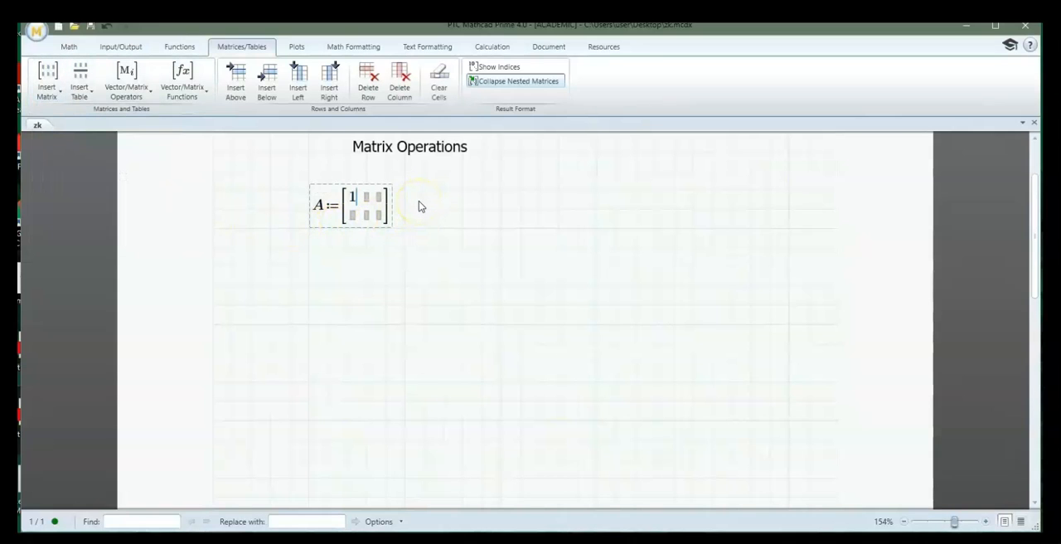
{"action": "key", "text": "Tab"}
{"action": "type", "text": "2"}
{"action": "key", "text": "Tab"}
{"action": "type", "text": "1"}
{"action": "key", "text": "Tab"}
{"action": "type", "text": "4"}
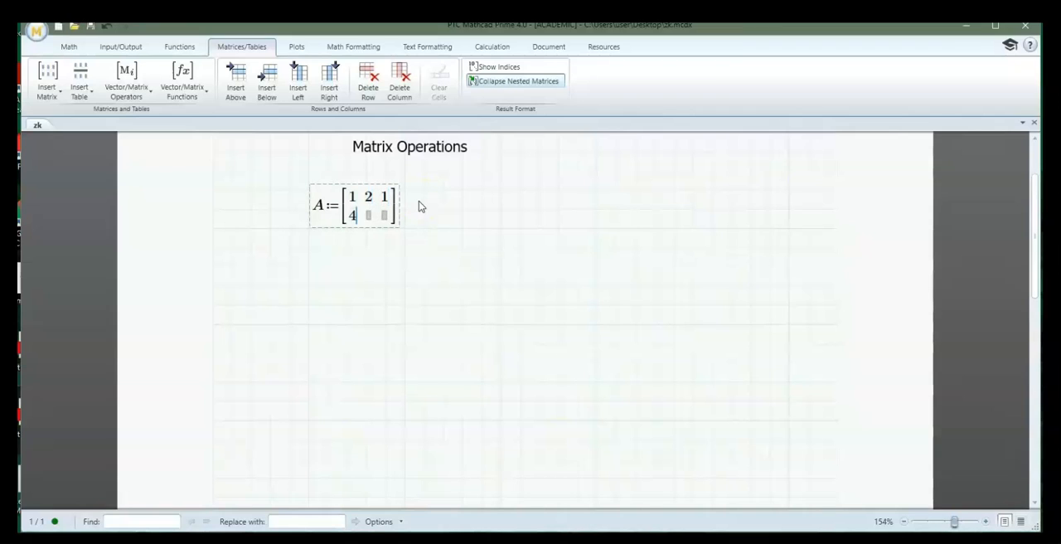
{"action": "key", "text": "Tab"}
{"action": "type", "text": "2"}
{"action": "key", "text": "Tab"}
{"action": "type", "text": "1"}
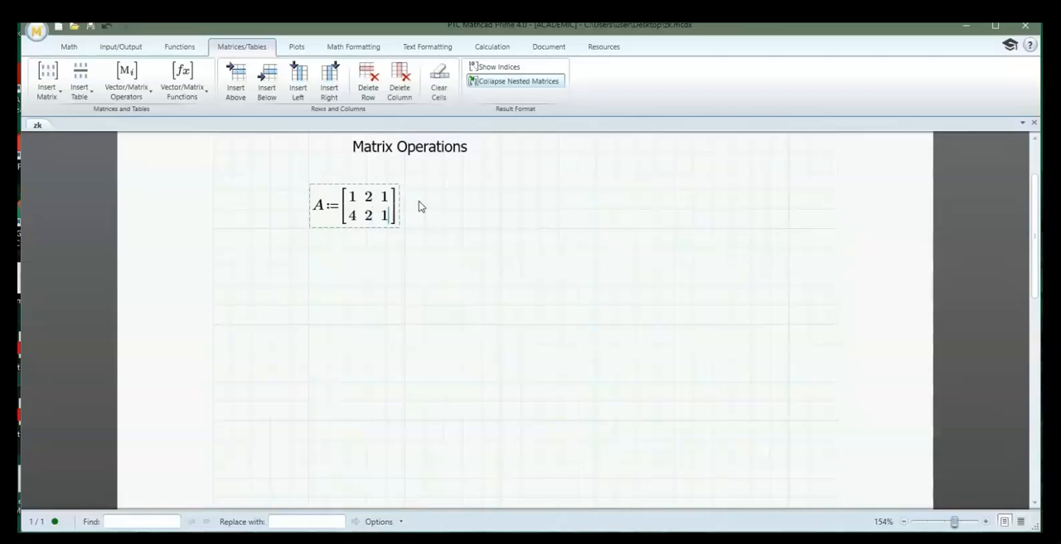
{"action": "key", "text": "Return"}
Start a definition of B below matrix A and give it an empty 3x2 matrix
{"action": "left_click", "coordinate": [310, 268]}
{"action": "type", "text": "B:="}
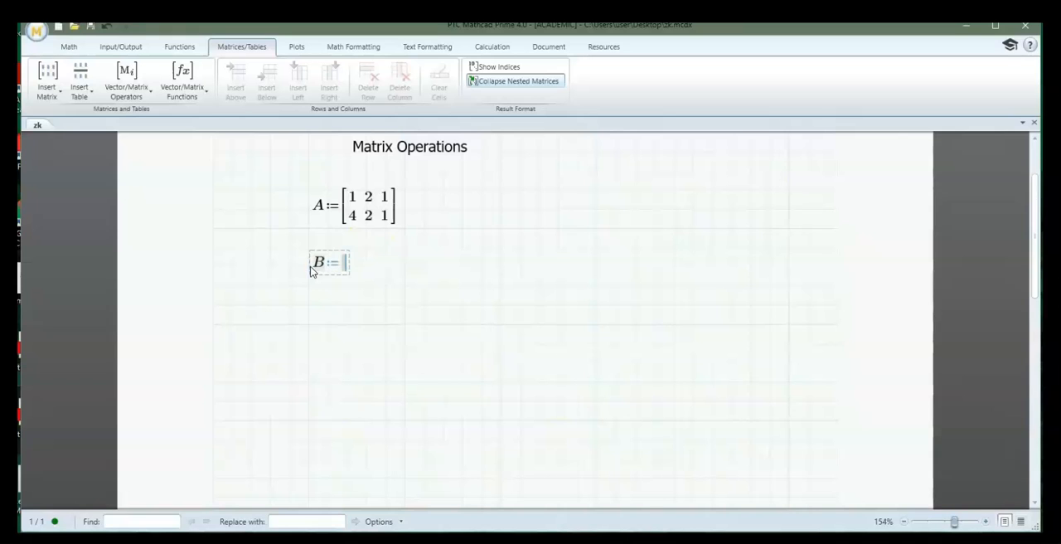
{"action": "left_click", "coordinate": [49, 89]}
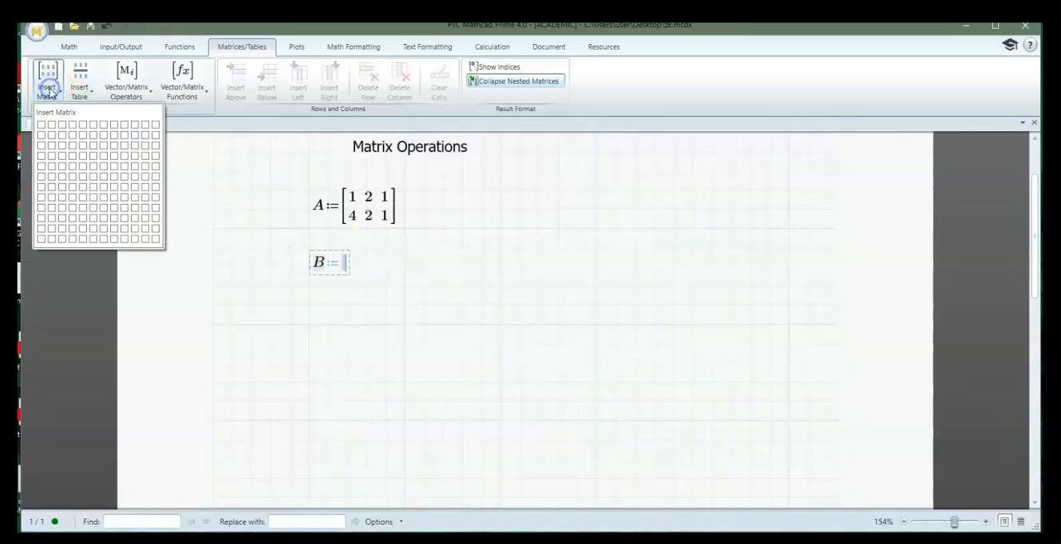
{"action": "left_click", "coordinate": [54, 147]}
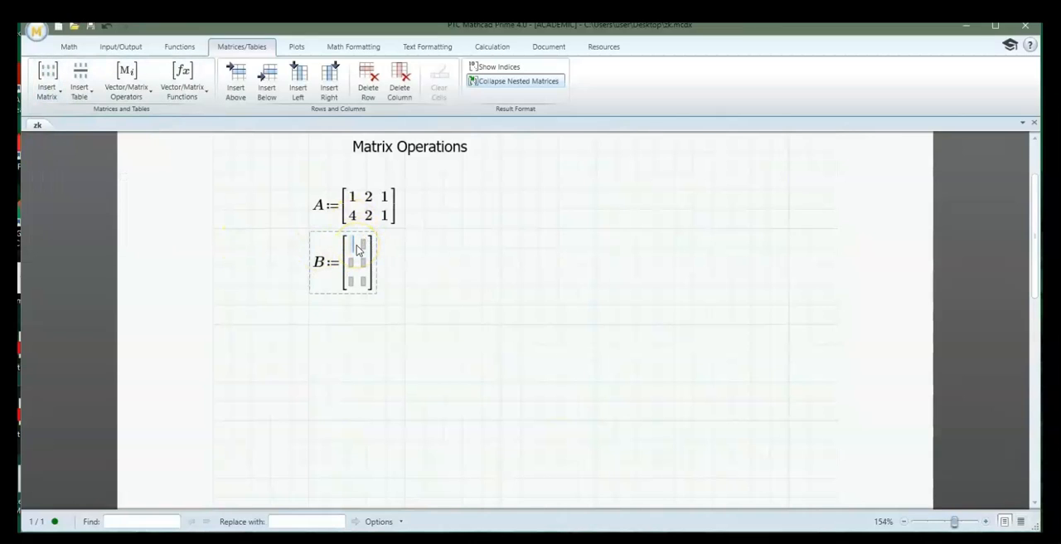
Fill matrix B row by row with 1, 4, then 2, 2, then 3, 1
{"action": "type", "text": "1"}
{"action": "key", "text": "Tab"}
{"action": "type", "text": "4"}
{"action": "key", "text": "Tab"}
{"action": "type", "text": "2"}
{"action": "key", "text": "Tab"}
{"action": "type", "text": "2"}
{"action": "key", "text": "Tab"}
{"action": "type", "text": "3"}
{"action": "key", "text": "Tab"}
{"action": "type", "text": "1"}
{"action": "key", "text": "Return"}
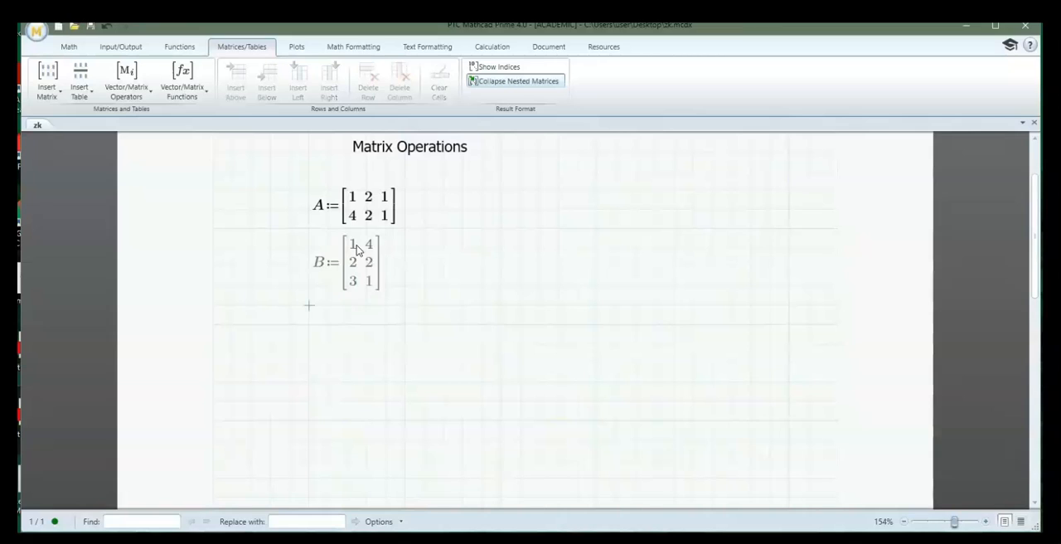
Evaluate the matrix product A·B below matrix B
{"action": "key", "text": "Return"}
{"action": "type", "text": "a*"}
{"action": "key", "text": "BackSpace"}
{"action": "key", "text": "BackSpace"}
{"action": "type", "text": "A*"}
{"action": "type", "text": "B"}
{"action": "type", "text": "=[8 9; 11 21"}
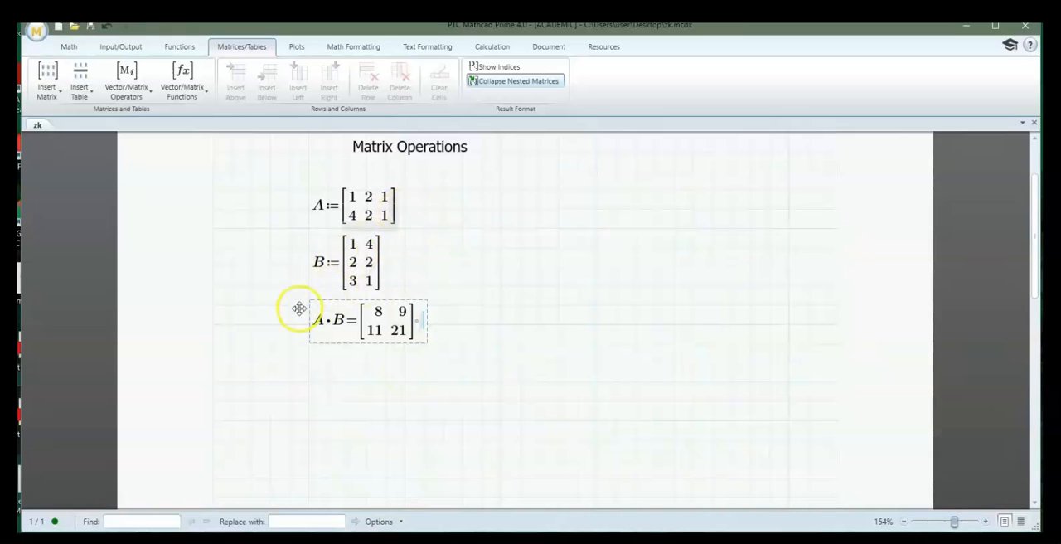
{"action": "left_click", "coordinate": [445, 373]}
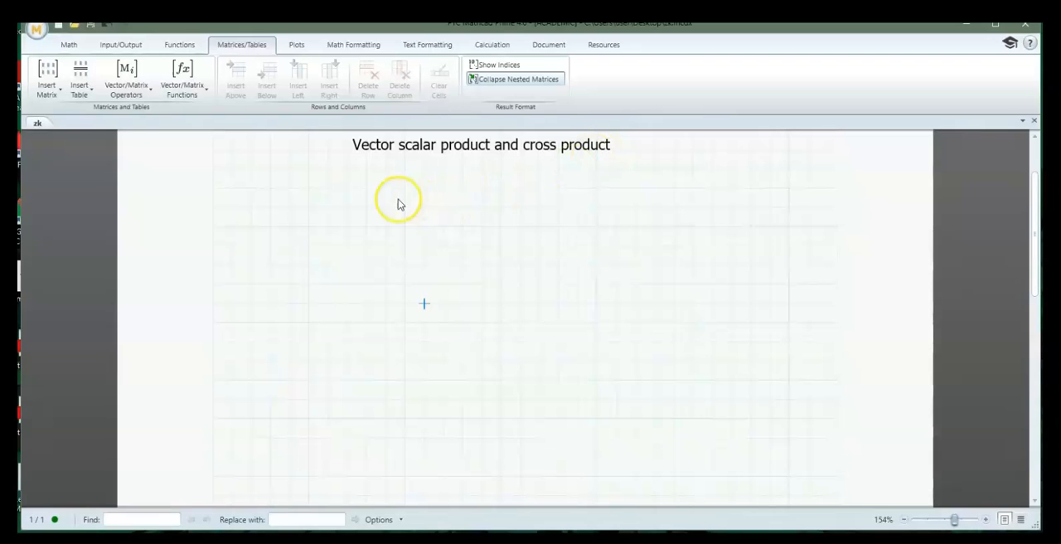
Define A with an empty 3x1 matrix under the vector product heading and move the region slightly lower
{"action": "left_click", "coordinate": [347, 189]}
{"action": "type", "text": "A"}
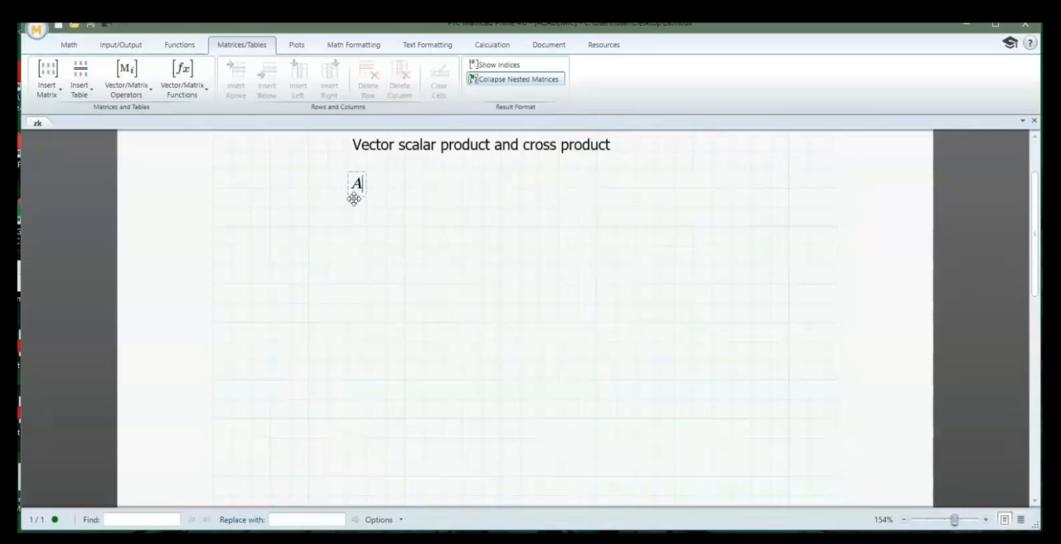
{"action": "type", "text": ":="}
{"action": "left_click", "coordinate": [50, 93]}
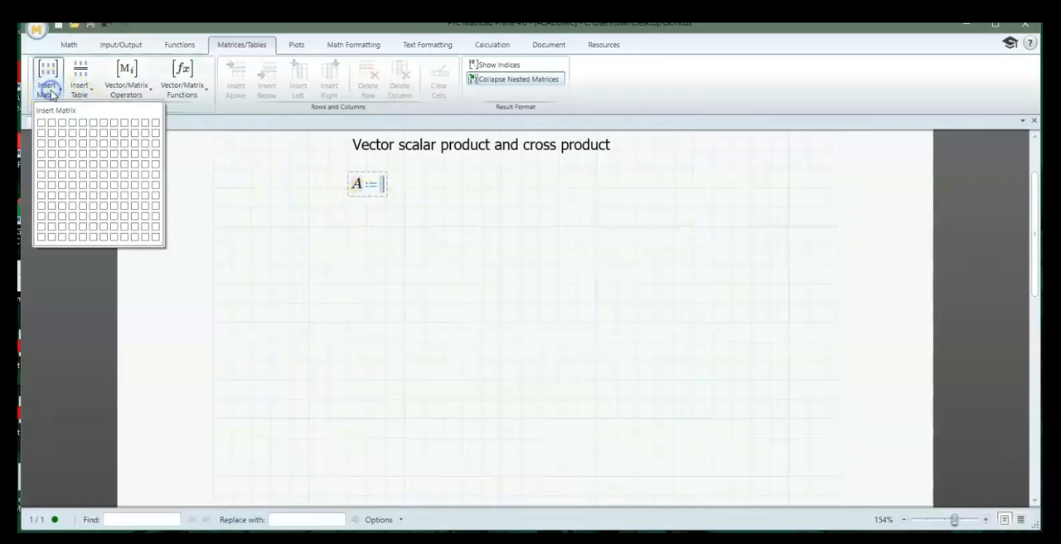
{"action": "left_click", "coordinate": [44, 145]}
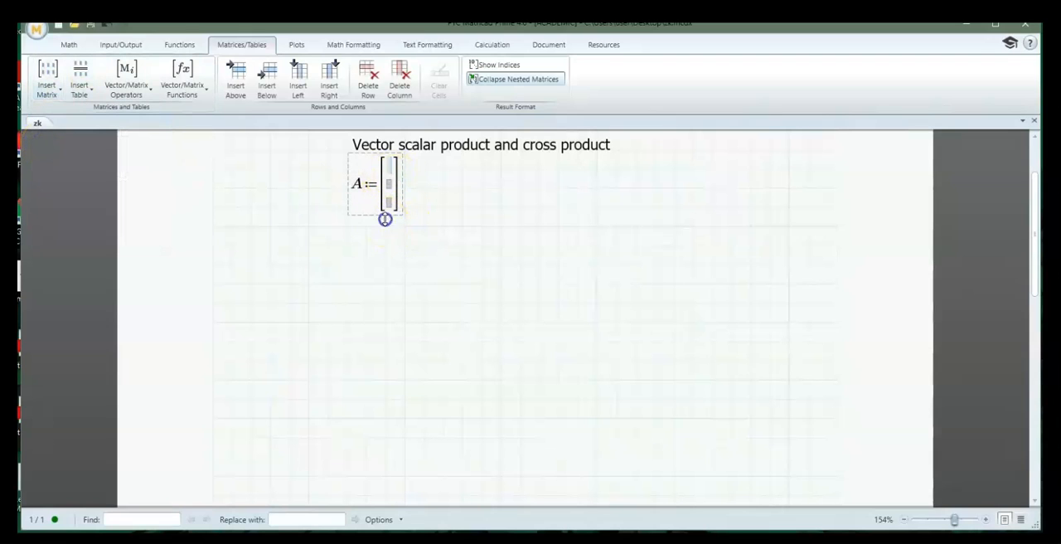
{"action": "left_click_drag", "start_coordinate": [364, 215], "coordinate": [375, 254]}
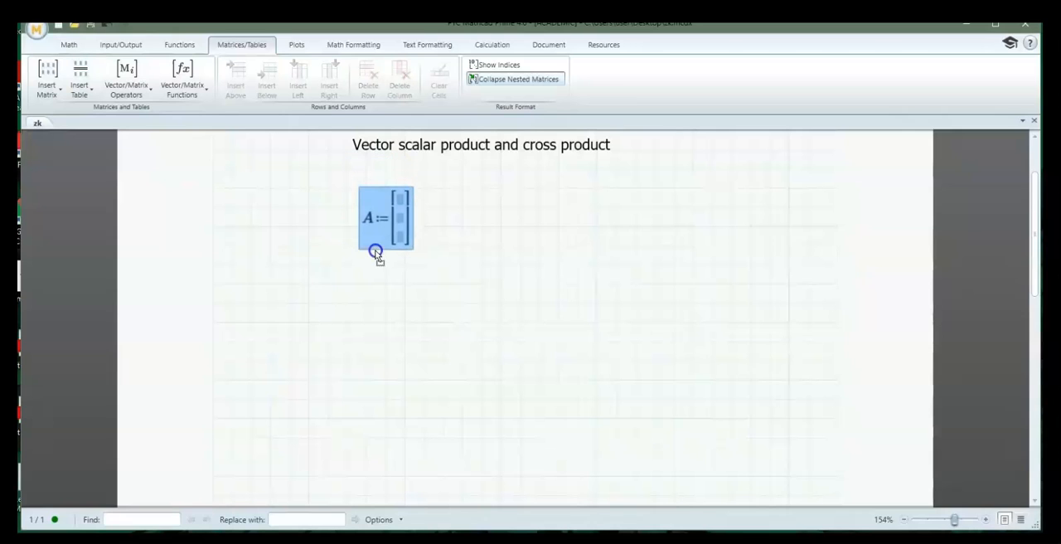
Fill the column vector A with 1, 0 and −1
{"action": "left_click", "coordinate": [390, 203]}
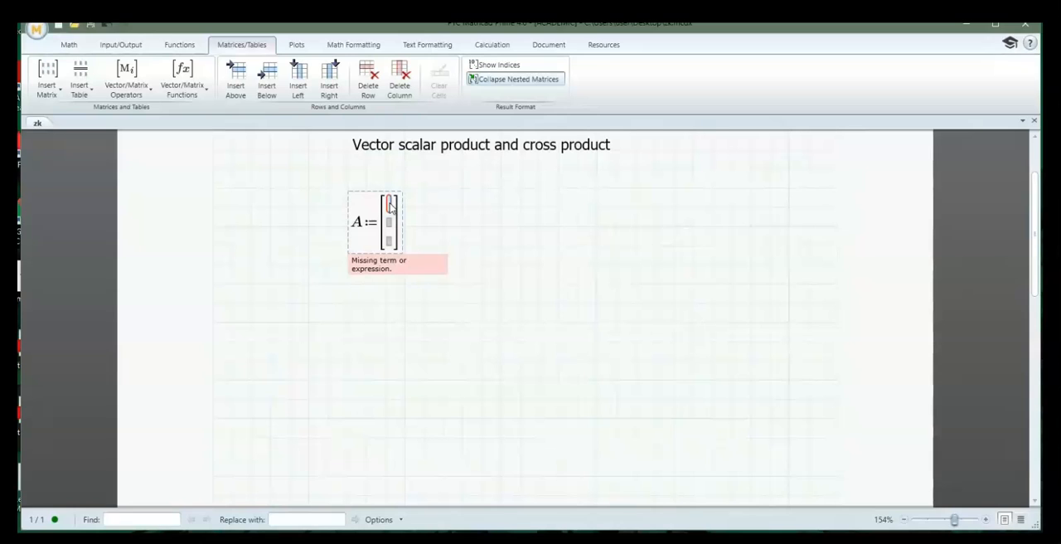
{"action": "type", "text": "1"}
{"action": "key", "text": "Down"}
{"action": "type", "text": "0"}
{"action": "key", "text": "Down"}
{"action": "type", "text": "-1"}
Define B below vector A as a column vector with the elements 4, −1 and 2, adding its rows one at a time
{"action": "left_click", "coordinate": [346, 303]}
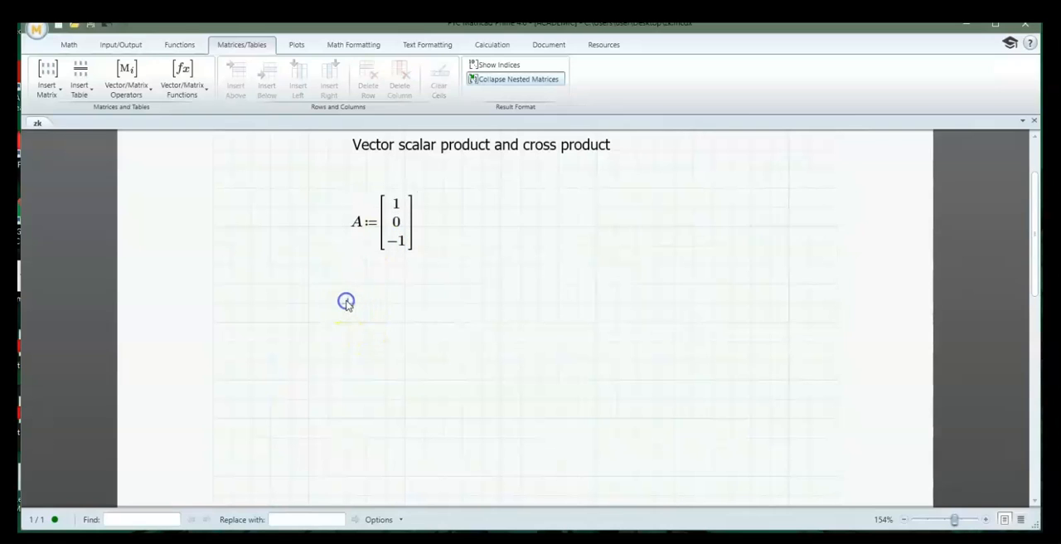
{"action": "type", "text": "A"}
{"action": "key", "text": "BackSpace"}
{"action": "type", "text": "B:="}
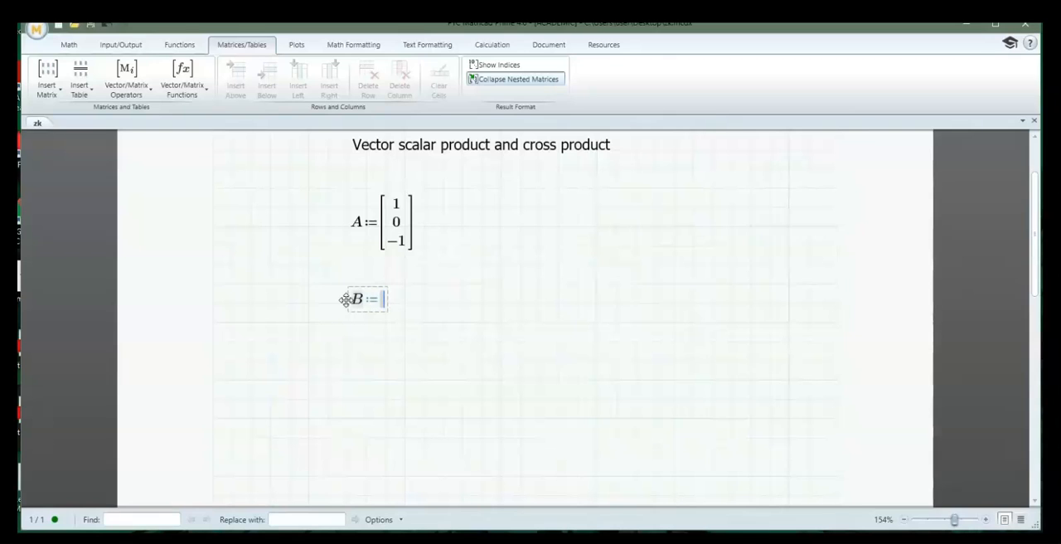
{"action": "key", "text": "ctrl+m"}
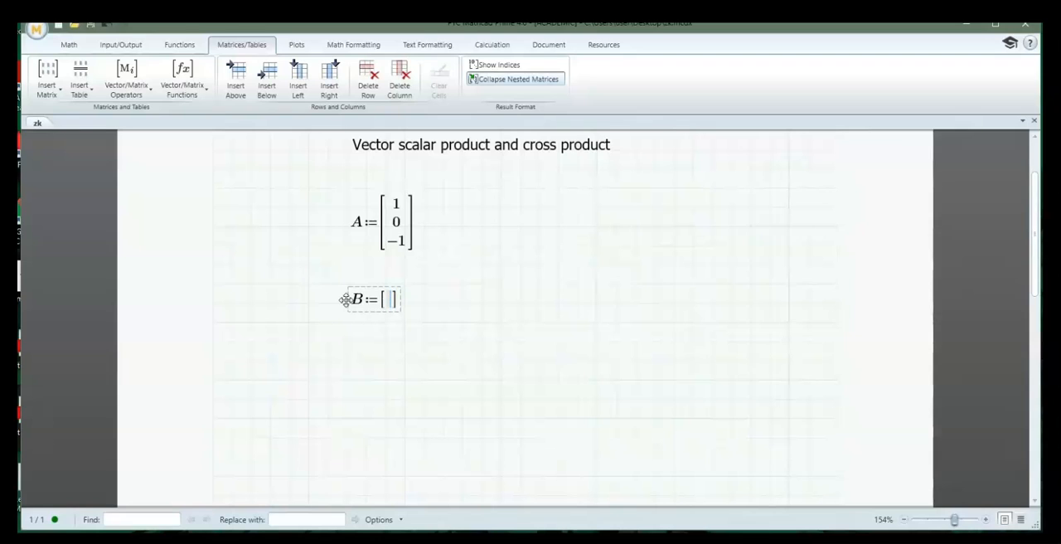
{"action": "type", "text": "4"}
{"action": "key", "text": "ctrl+shift+Return"}
{"action": "type", "text": "-1"}
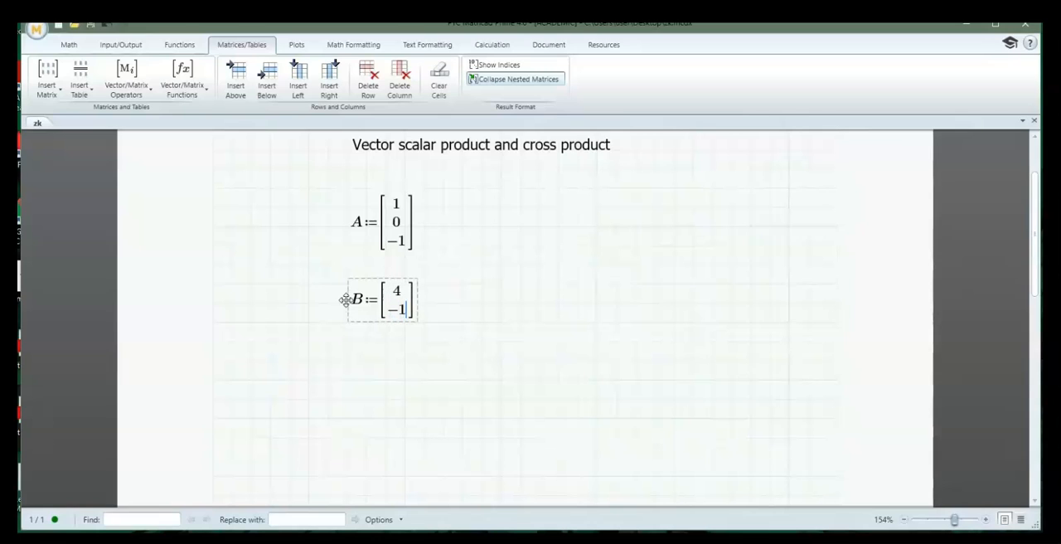
{"action": "key", "text": "ctrl+shift+Return"}
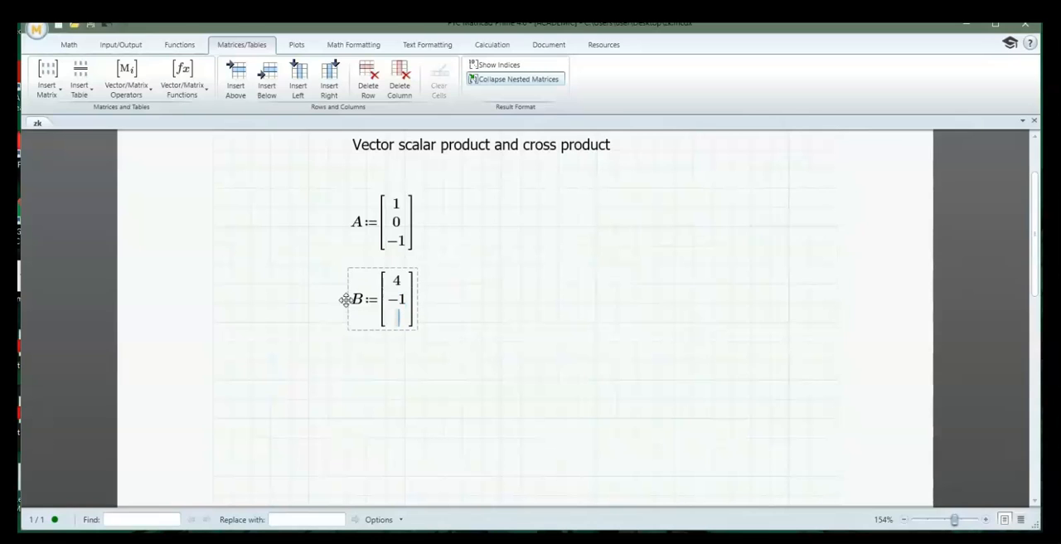
{"action": "type", "text": "2"}
Evaluate the scalar product A·B of the two vectors below the definition of B
{"action": "left_click", "coordinate": [309, 383]}
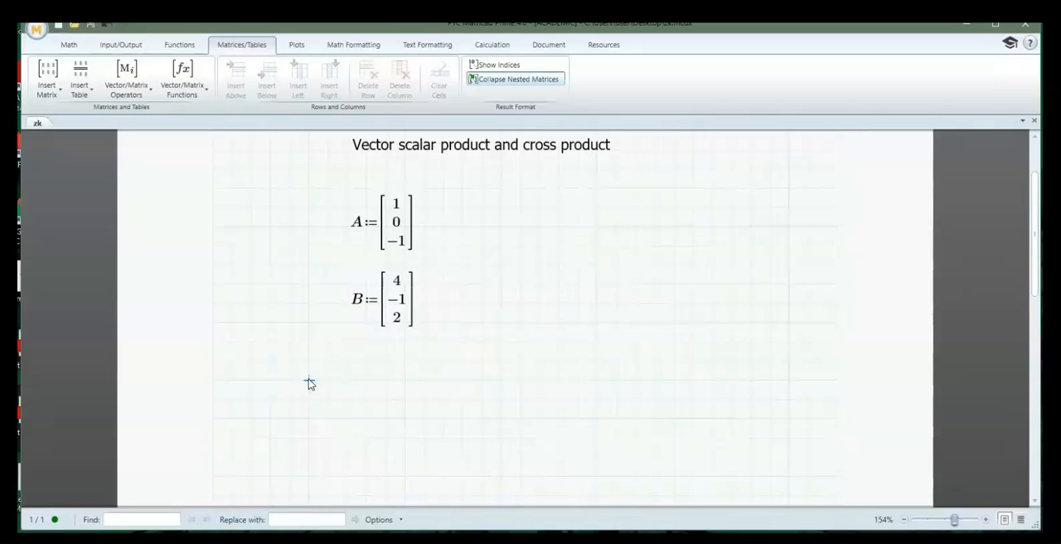
{"action": "type", "text": "A"}
{"action": "type", "text": "*"}
{"action": "type", "text": "B"}
{"action": "type", "text": "=2"}
{"action": "left_click", "coordinate": [371, 393]}
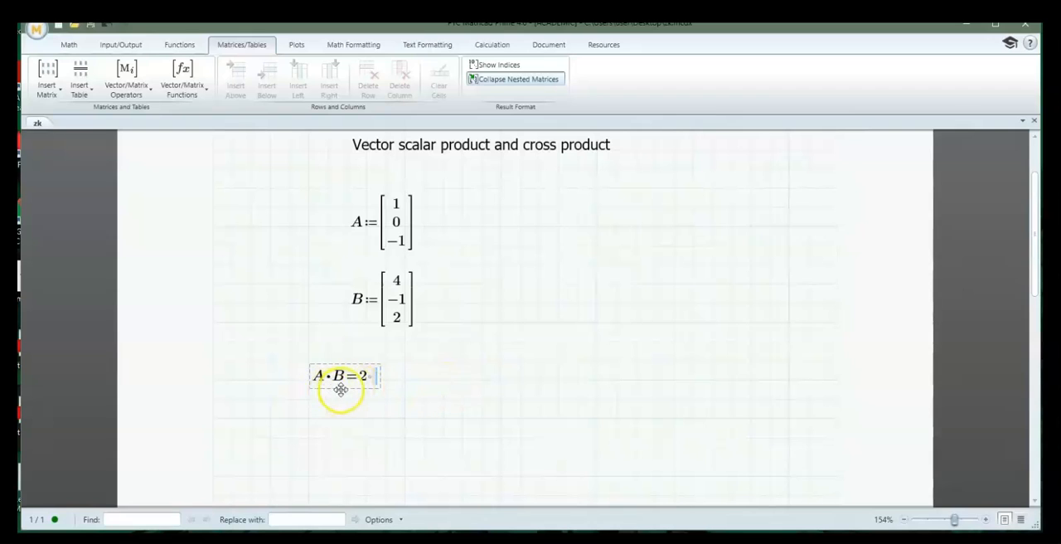
Evaluate the cross product A×B of the two vectors beside the scalar product
{"action": "left_click", "coordinate": [520, 383]}
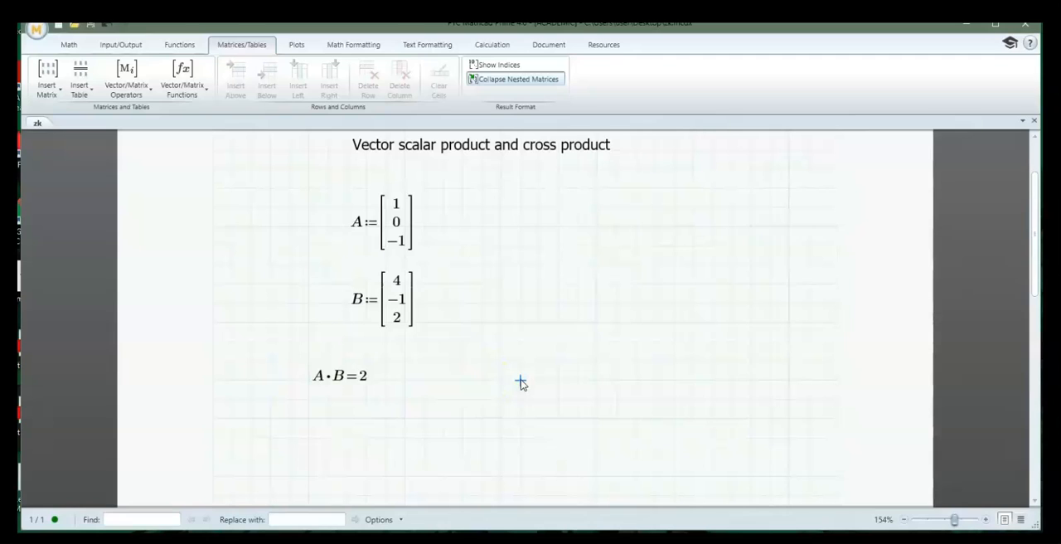
{"action": "type", "text": "A"}
{"action": "key", "text": "ctrl+shift+8"}
{"action": "type", "text": "B="}
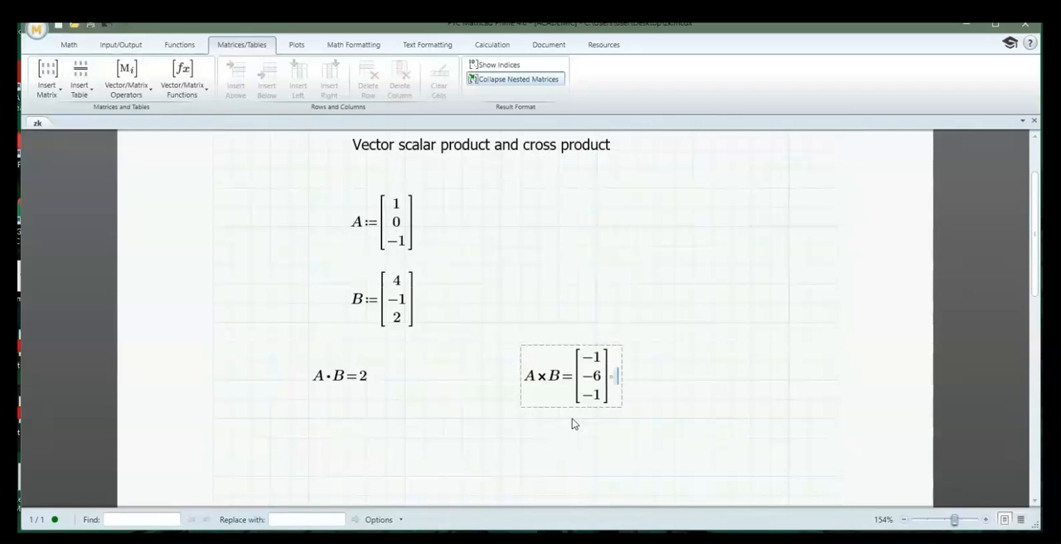
Delete the definitions of A and B together with both product results, keeping only the heading
{"action": "left_click", "coordinate": [704, 430]}
{"action": "left_click_drag", "start_coordinate": [322, 201], "coordinate": [321, 201]}
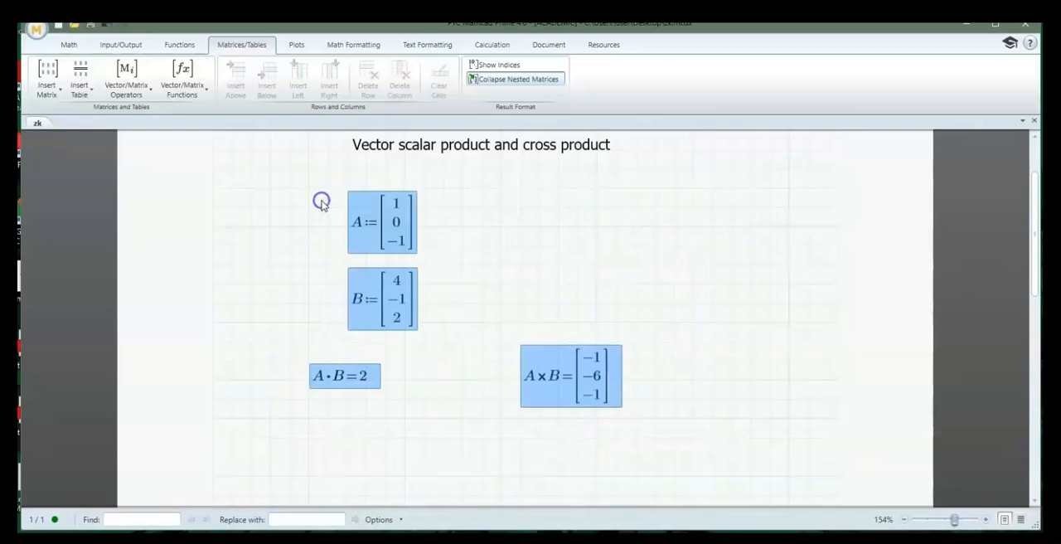
{"action": "key", "text": "Delete"}
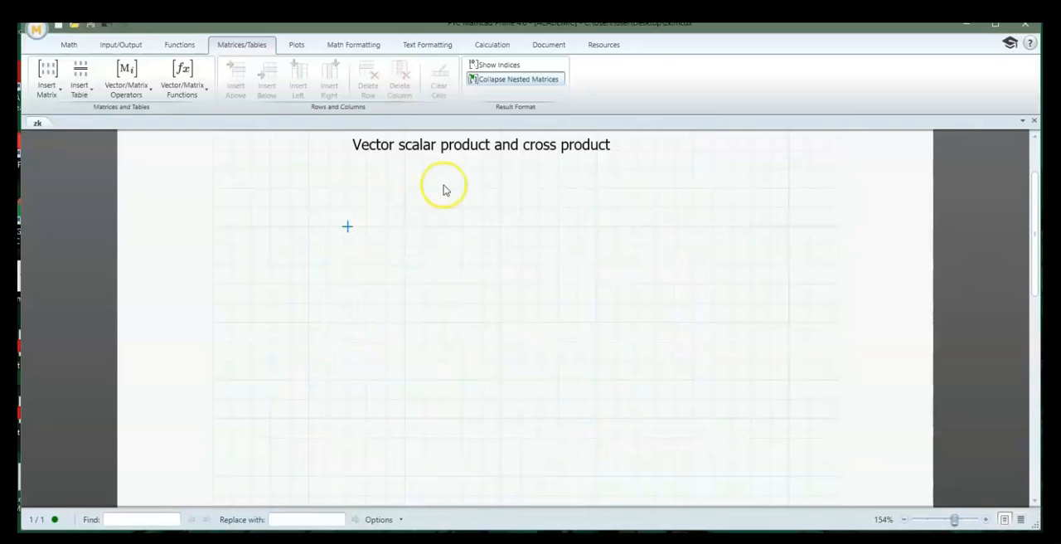
Replace the heading text with "Symbolic Matrix Operations"
{"action": "left_click", "coordinate": [424, 144]}
{"action": "left_click_drag", "start_coordinate": [352, 144], "coordinate": [597, 159]}
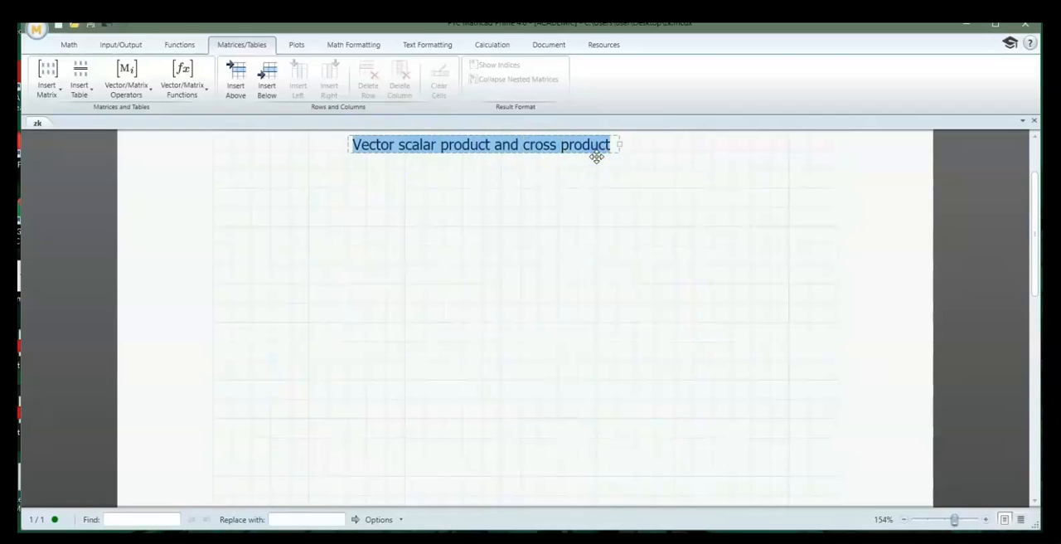
{"action": "type", "text": "Symbolic Matrix Operations"}
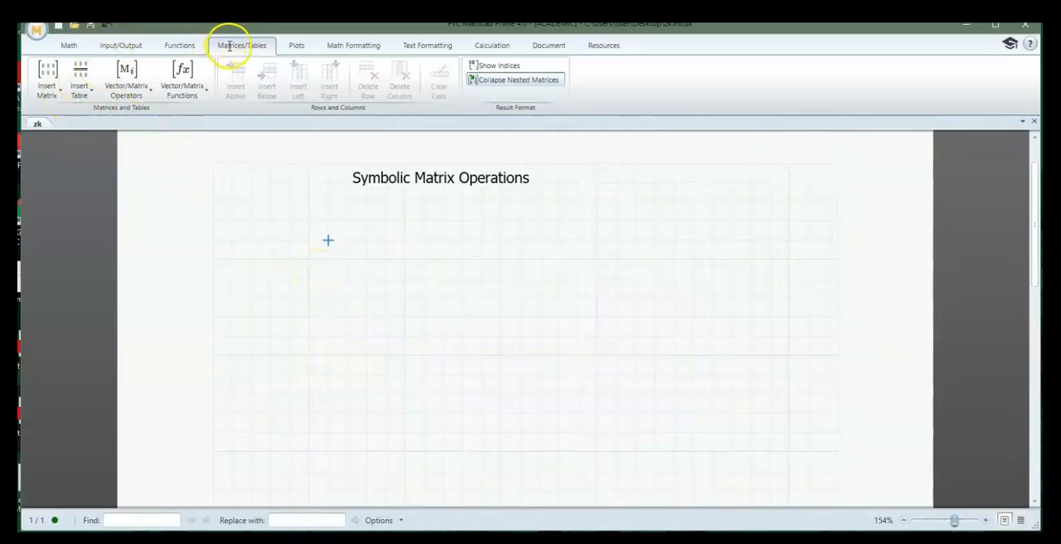
Insert a 2x2 matrix below the heading and fill it row by row with A, B, C and D
{"action": "left_click", "coordinate": [60, 92]}
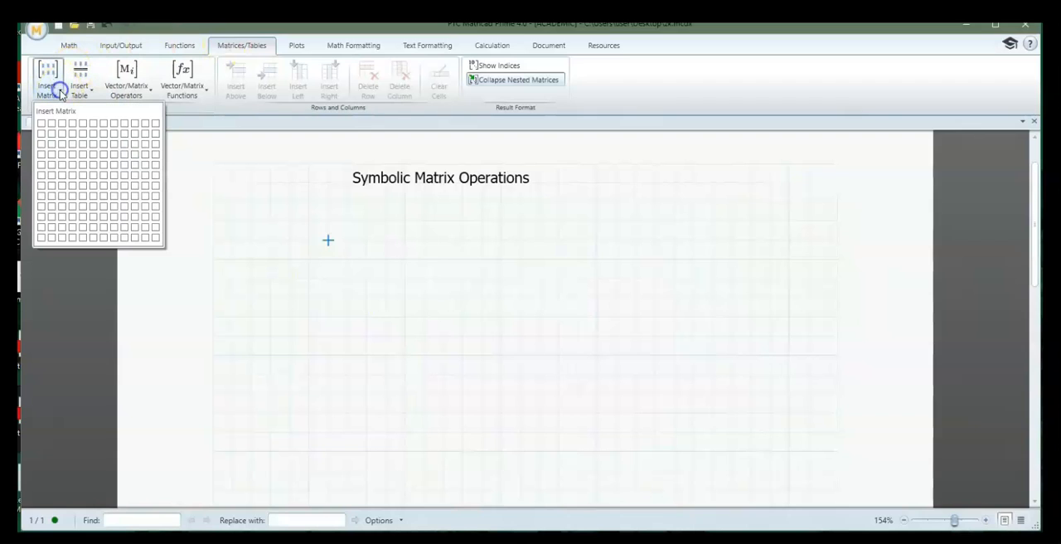
{"action": "left_click", "coordinate": [51, 133]}
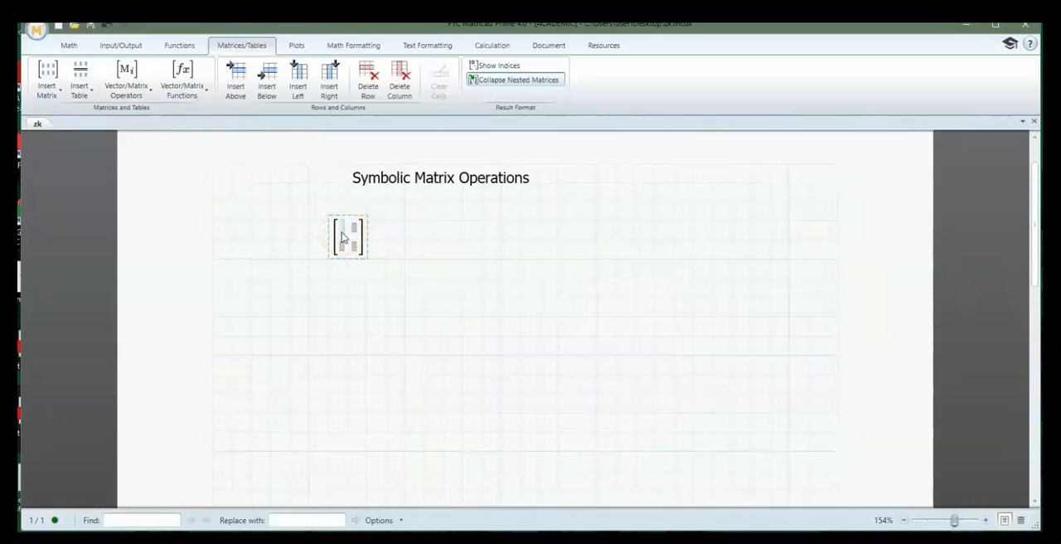
{"action": "type", "text": "A"}
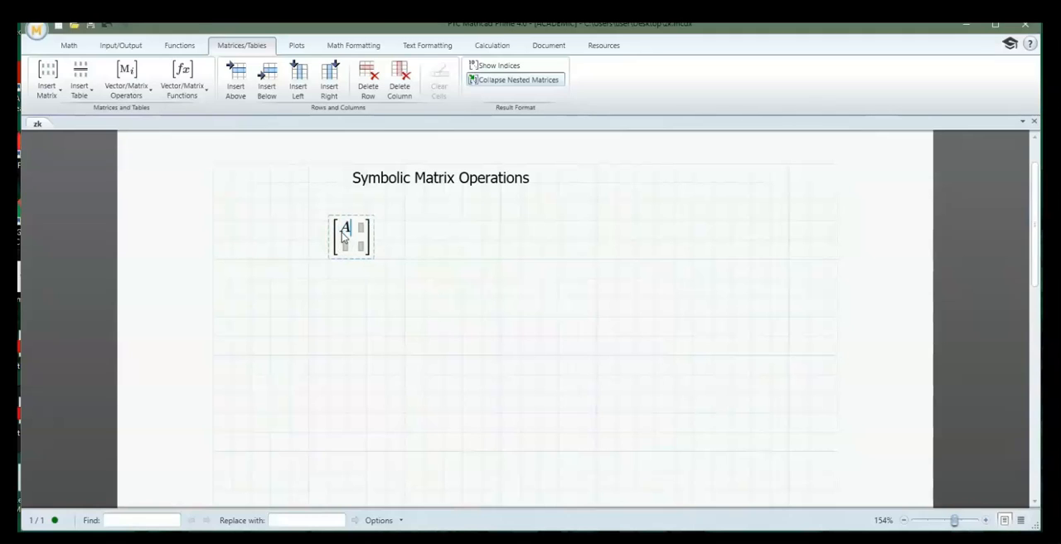
{"action": "key", "text": "Tab"}
{"action": "type", "text": "B"}
{"action": "key", "text": "Tab"}
{"action": "type", "text": "C"}
{"action": "key", "text": "Tab"}
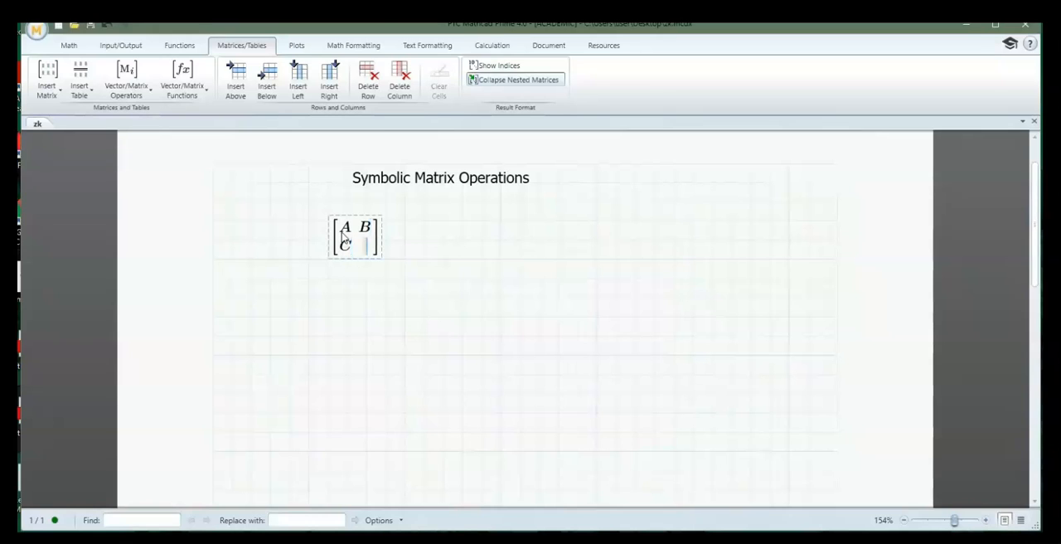
{"action": "type", "text": "D"}
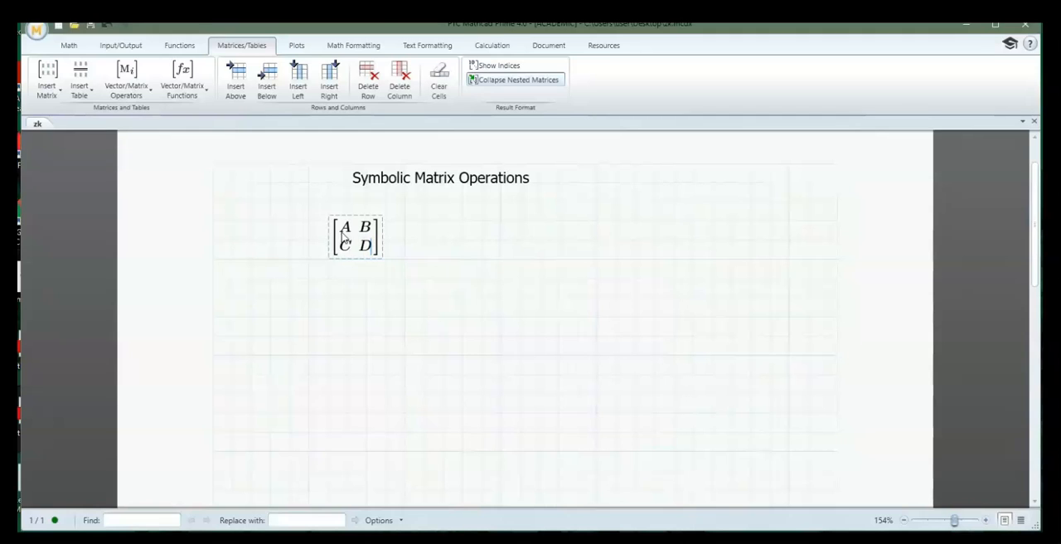
Add a second 2x2 matrix to the first one and fill it row by row with E, F, G and H
{"action": "key", "text": "Right"}
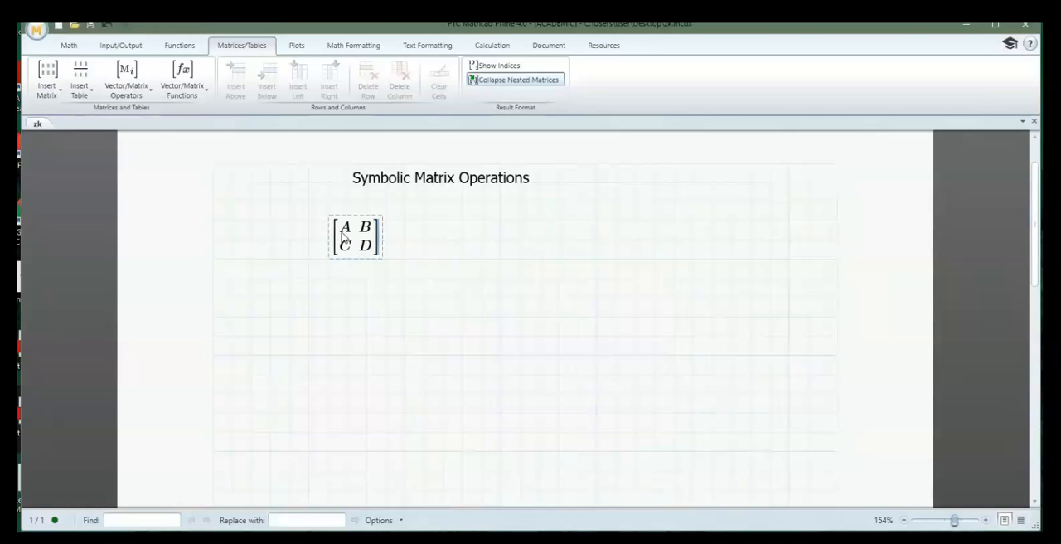
{"action": "type", "text": "+"}
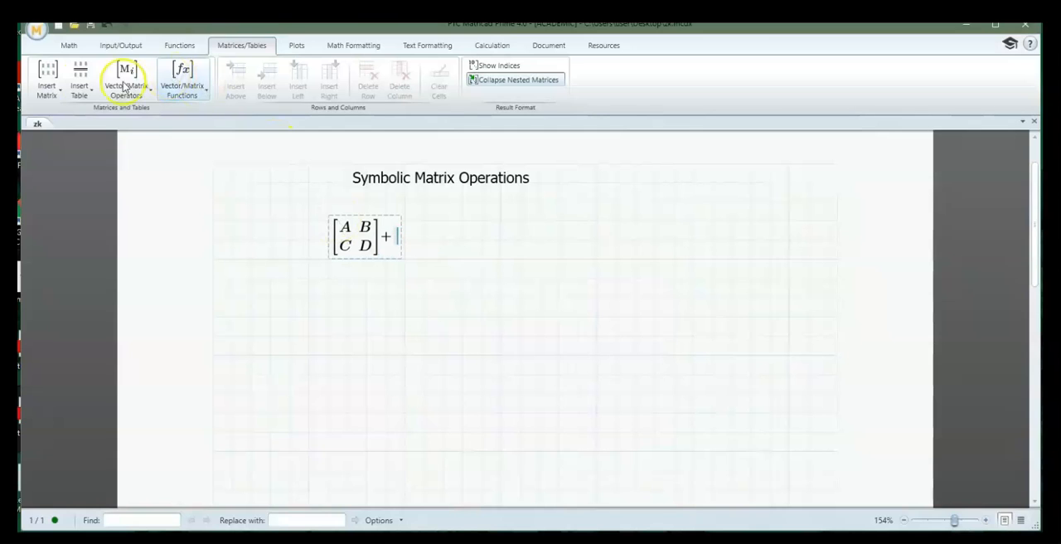
{"action": "left_click", "coordinate": [47, 81]}
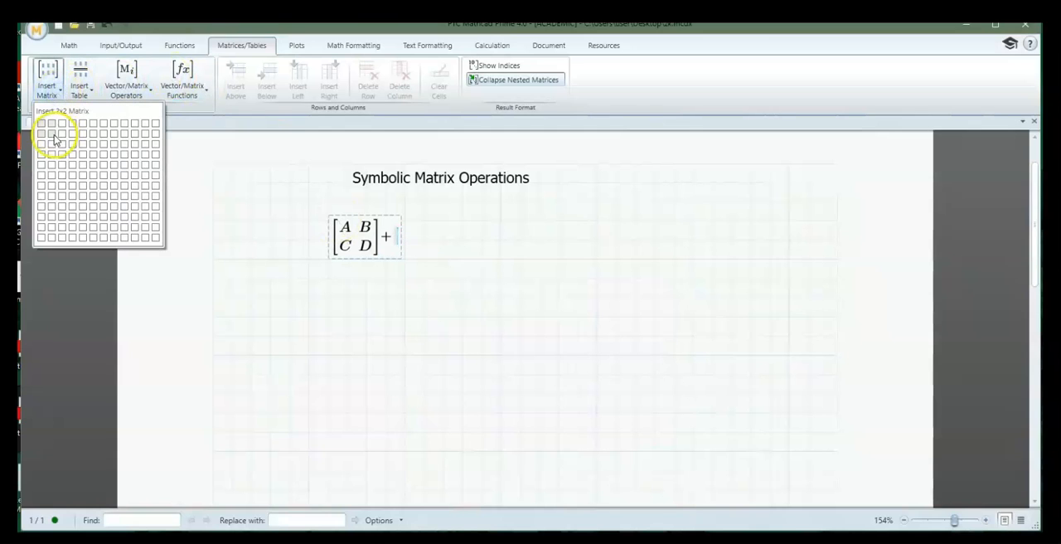
{"action": "left_click", "coordinate": [54, 136]}
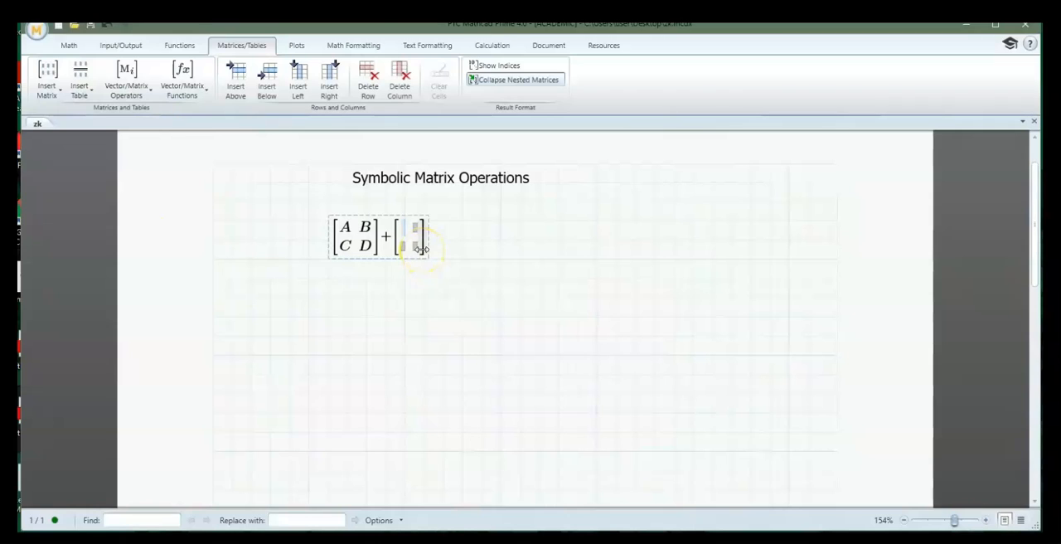
{"action": "type", "text": "E"}
{"action": "key", "text": "Tab"}
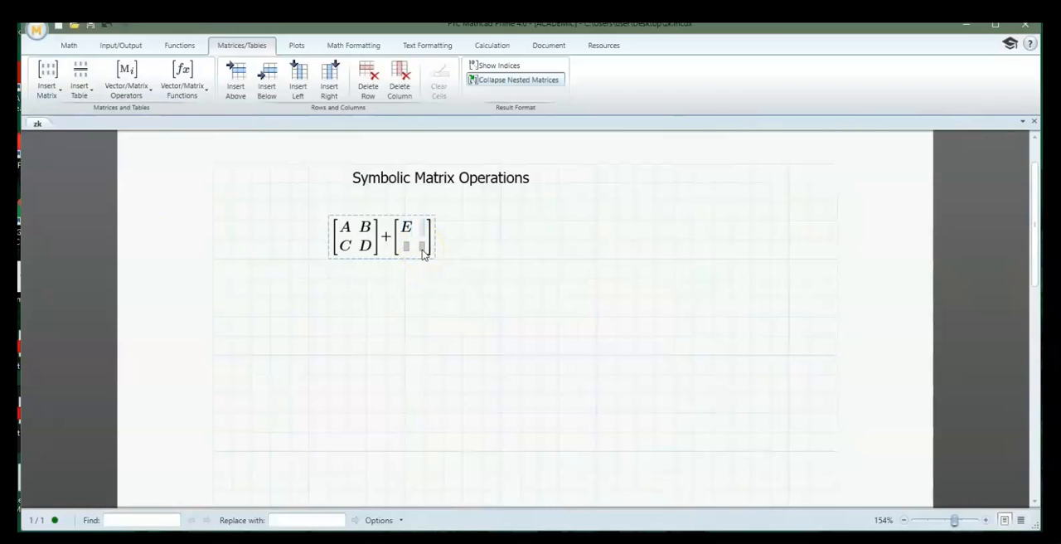
{"action": "type", "text": "F"}
{"action": "key", "text": "Tab"}
{"action": "type", "text": "G"}
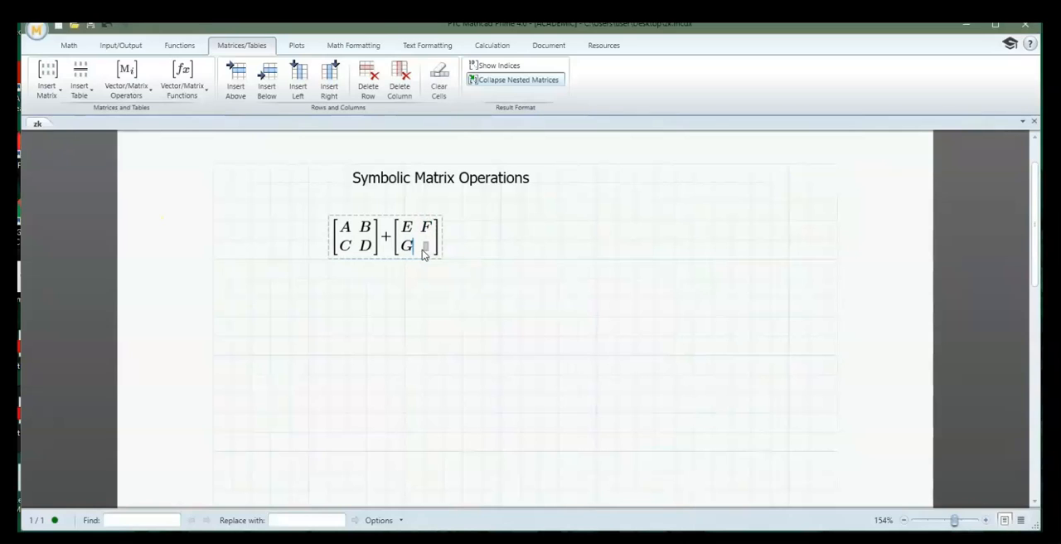
{"action": "key", "text": "Tab"}
{"action": "type", "text": "HH"}
Evaluate the sum of the two 2x2 matrices symbolically with the Symbolic Evaluation operator
{"action": "key", "text": "ctrl+period"}
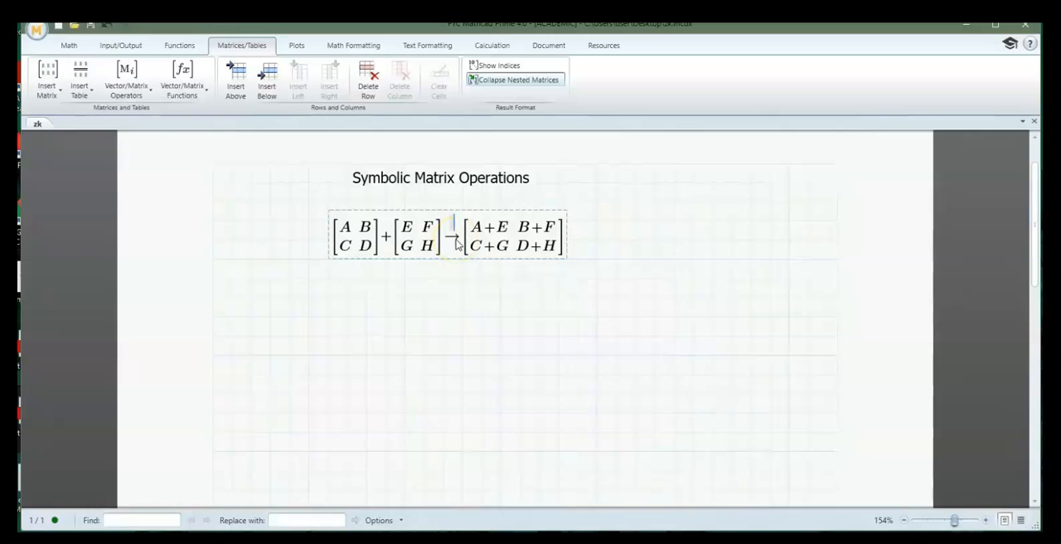
{"action": "left_click", "coordinate": [69, 45]}
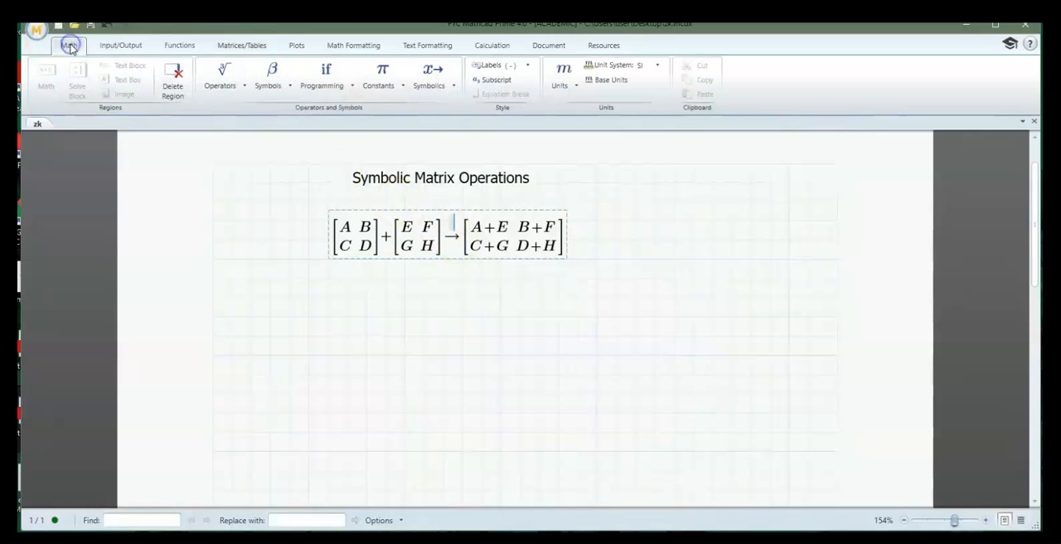
{"action": "left_click", "coordinate": [429, 83]}
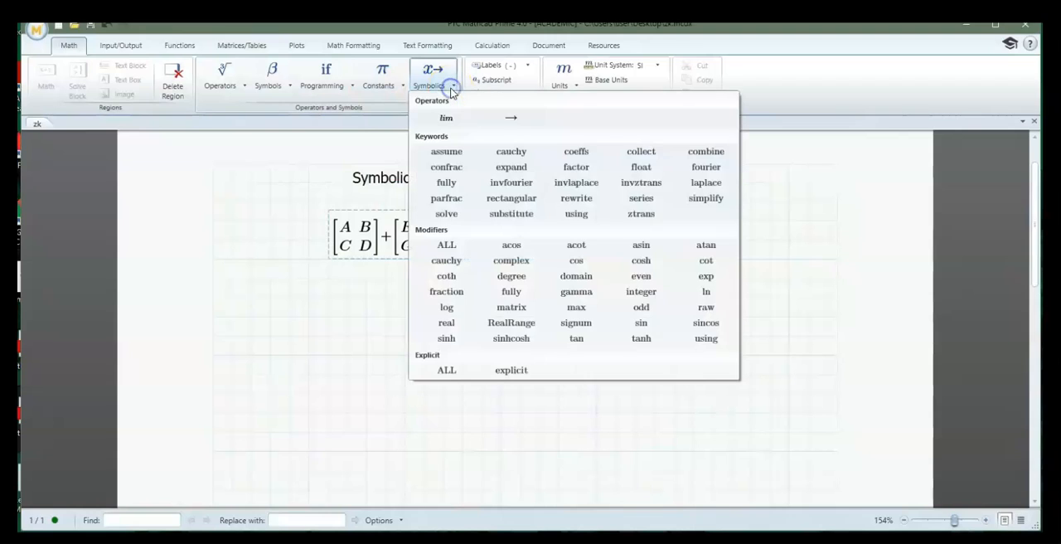
{"action": "left_click", "coordinate": [511, 122]}
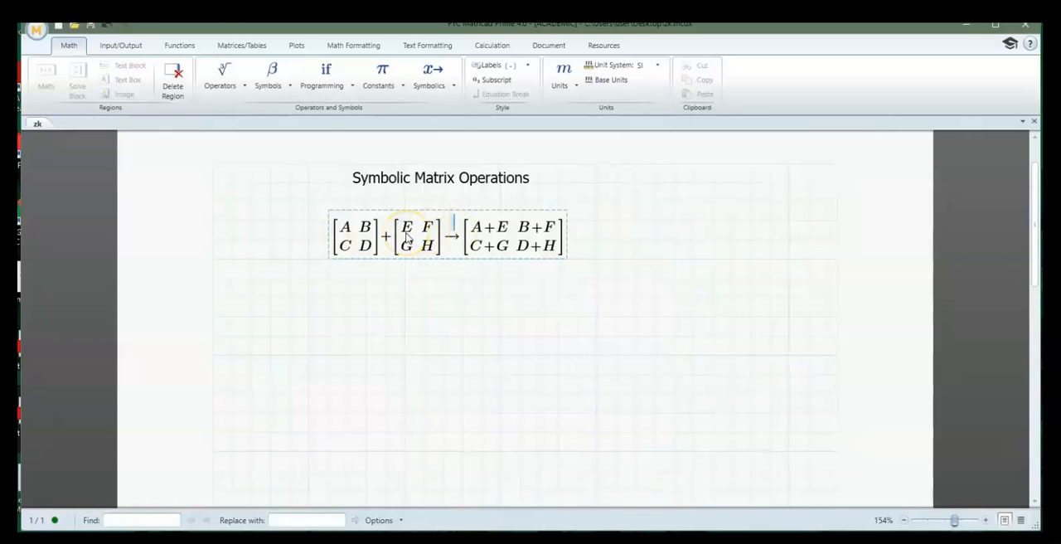
Insert an empty matrix with three rows and two columns below the symbolic sum
{"action": "left_click", "coordinate": [271, 318]}
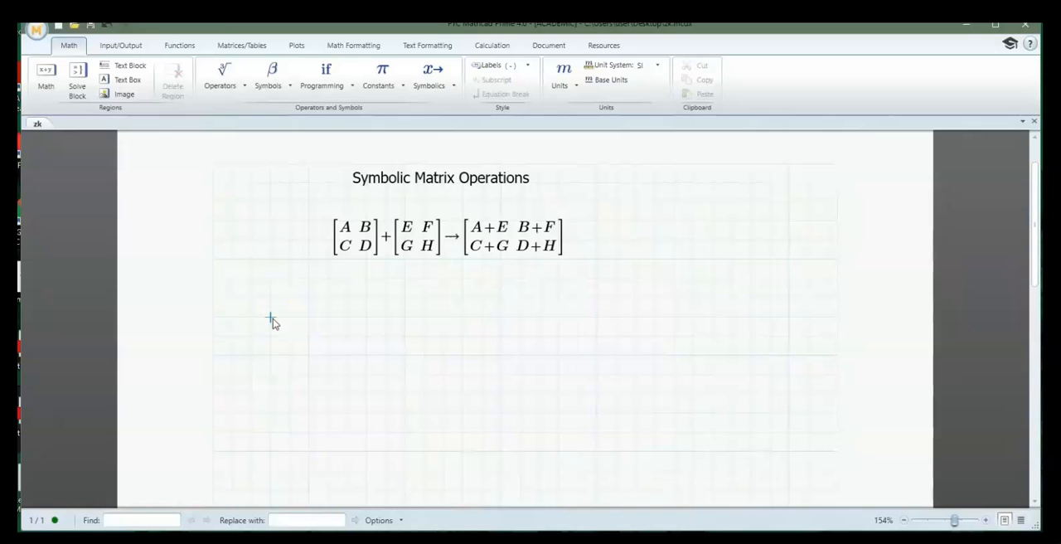
{"action": "left_click", "coordinate": [248, 44]}
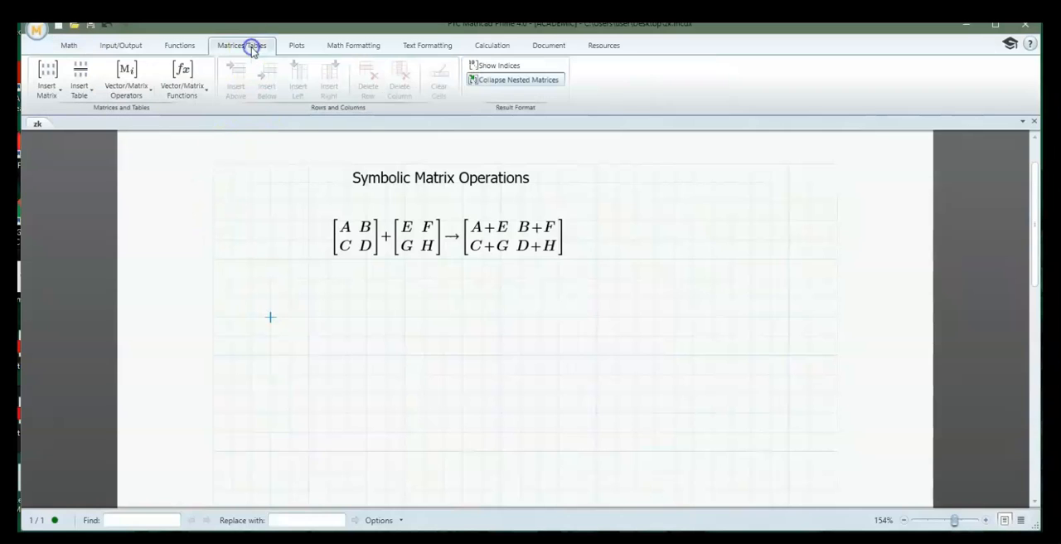
{"action": "left_click", "coordinate": [51, 86]}
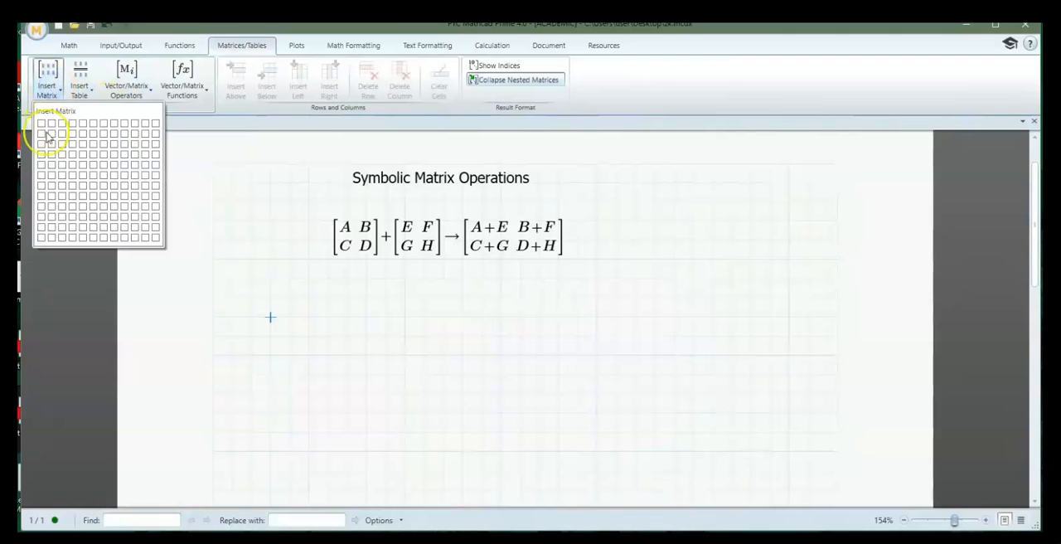
{"action": "left_click", "coordinate": [56, 151]}
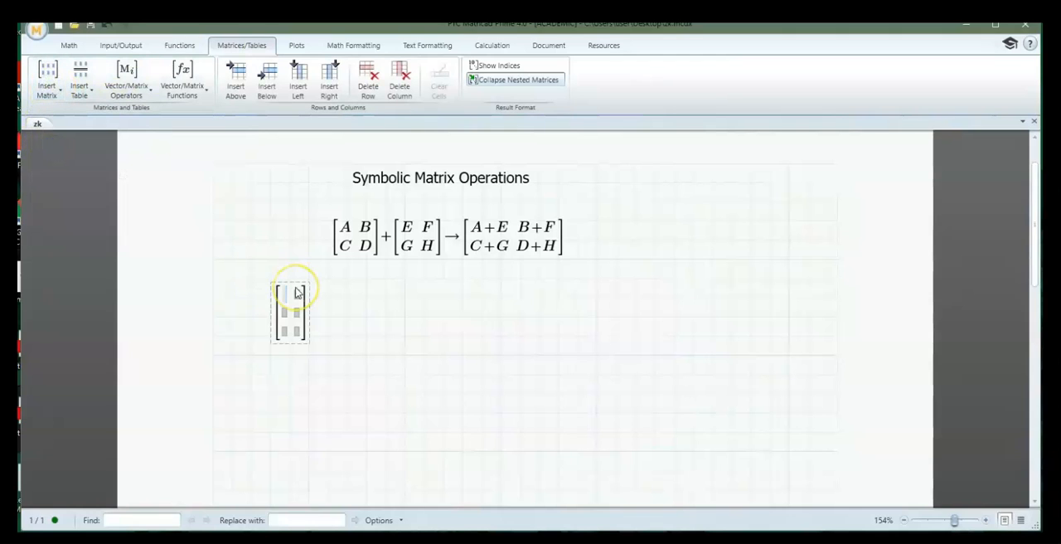
Fill the 3x2 matrix row by row with A, B, C, D, E and F
{"action": "type", "text": "A"}
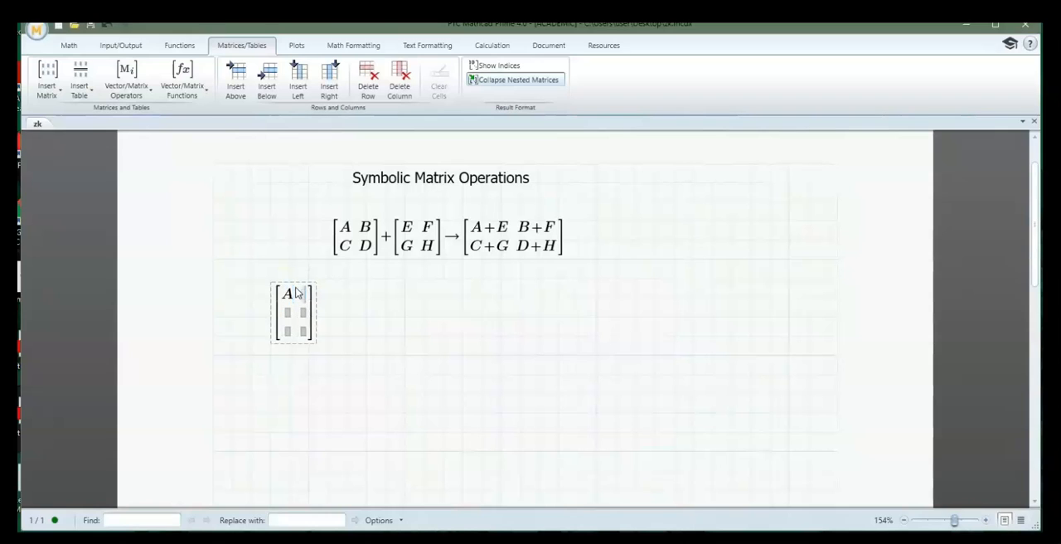
{"action": "type", "text": "b"}
{"action": "key", "text": "BackSpace"}
{"action": "type", "text": "B"}
{"action": "key", "text": "Tab"}
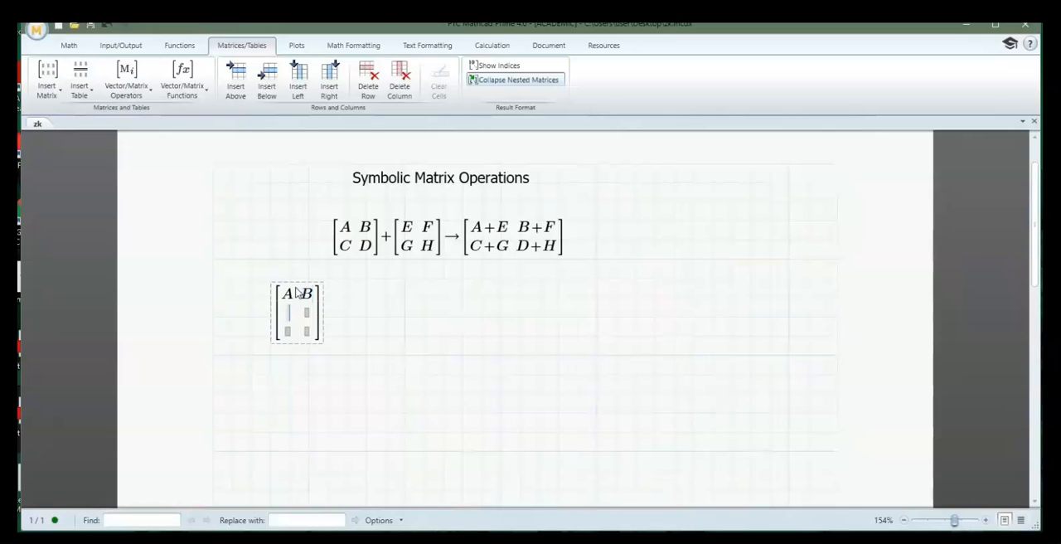
{"action": "type", "text": "C"}
{"action": "key", "text": "Tab"}
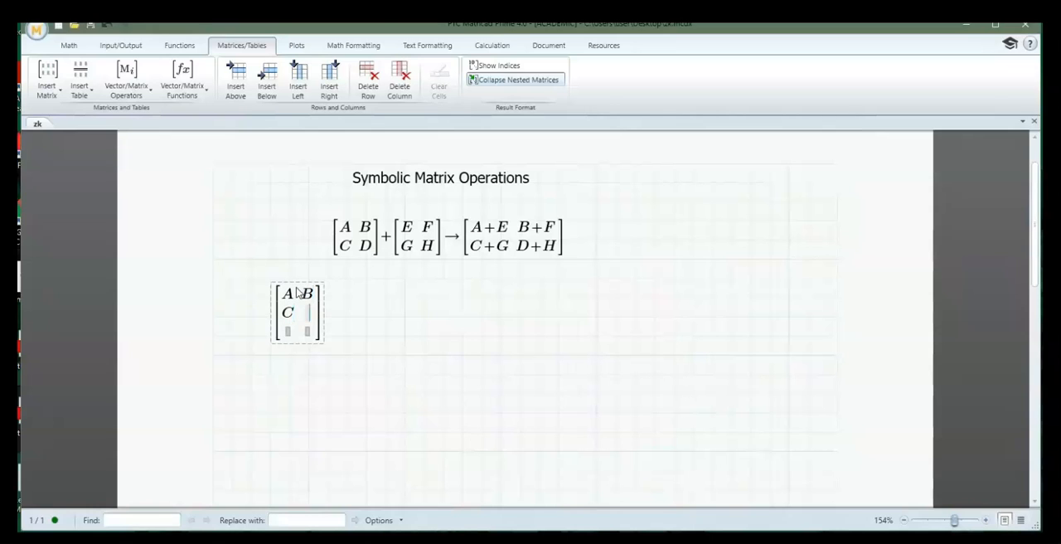
{"action": "type", "text": "D"}
{"action": "key", "text": "Tab"}
{"action": "type", "text": "E"}
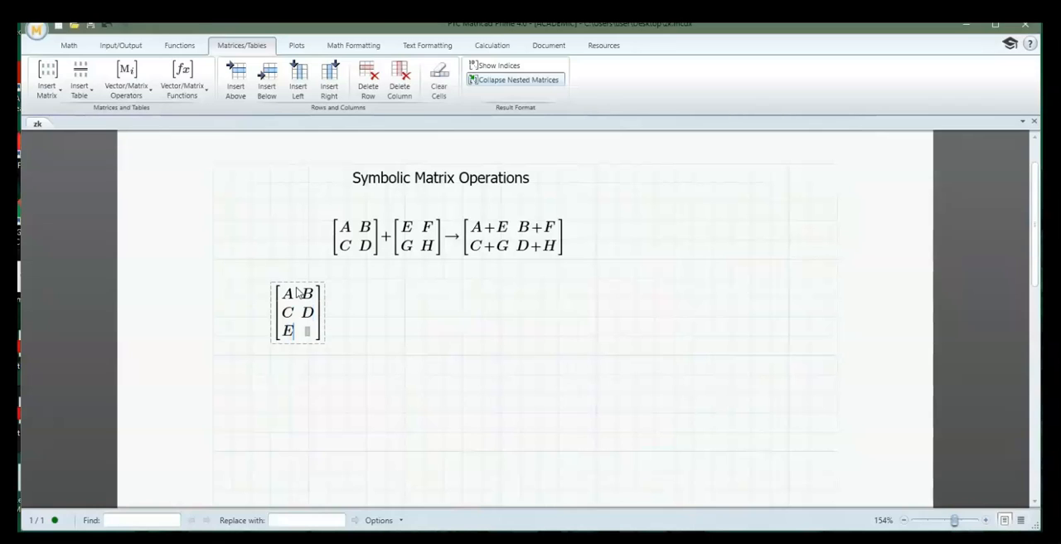
{"action": "key", "text": "Tab"}
{"action": "type", "text": "F"}
{"action": "key", "text": "Right"}
{"action": "key", "text": "Right"}
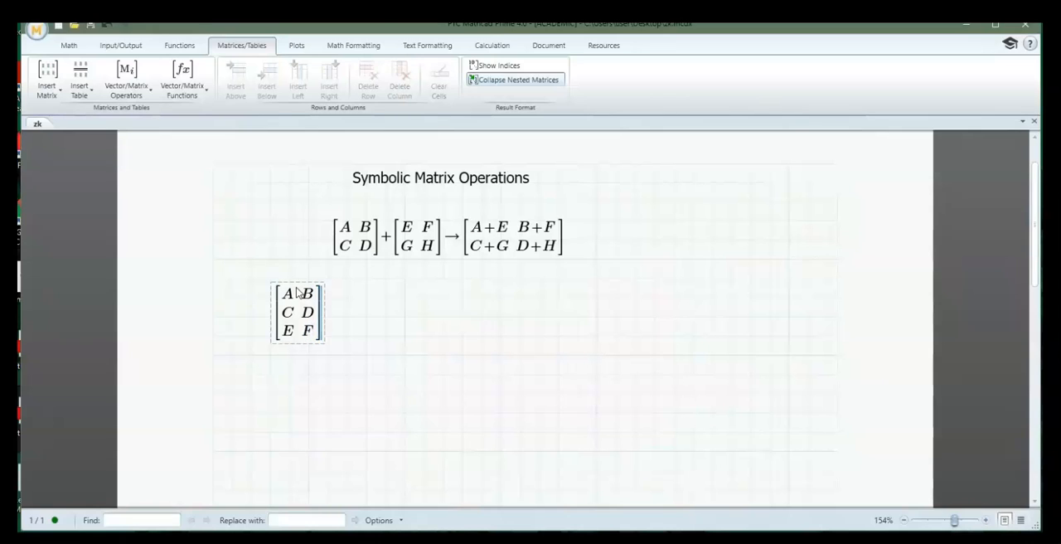
Multiply the 3x2 matrix by a new empty matrix with two rows and four columns
{"action": "type", "text": "*"}
{"action": "left_click", "coordinate": [48, 81]}
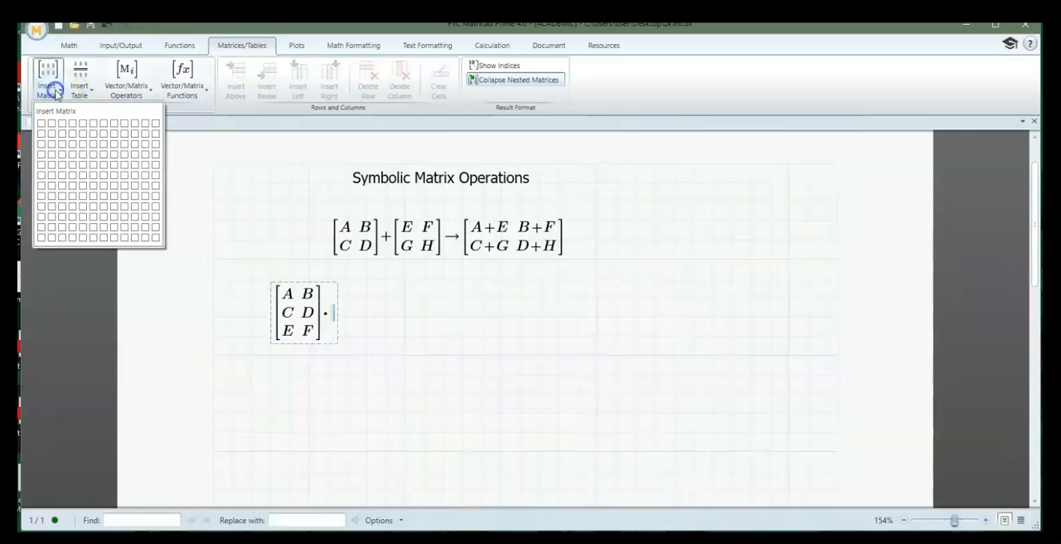
{"action": "left_click", "coordinate": [73, 138]}
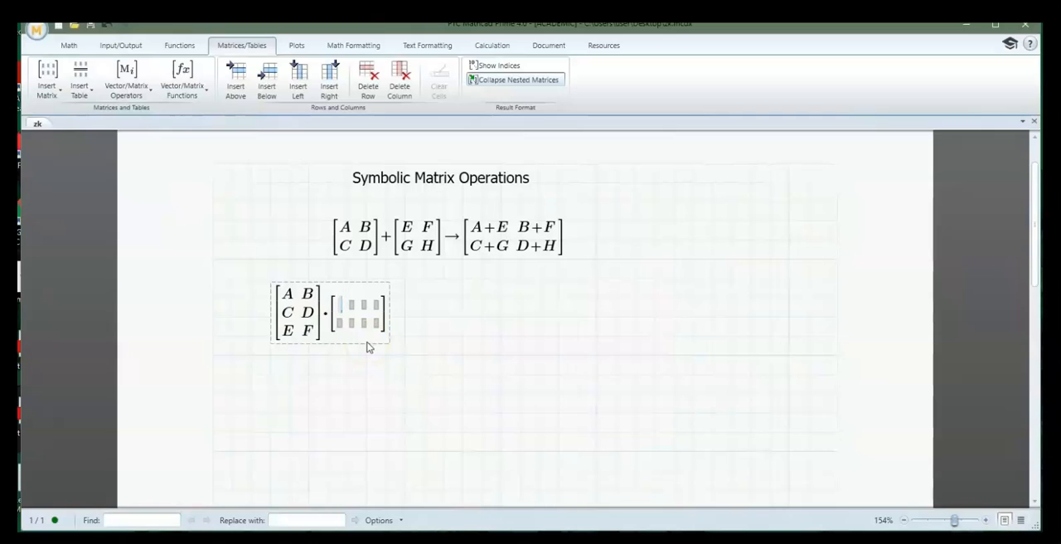
Fill the first row of the 2x4 matrix with G, h, I and J
{"action": "type", "text": "G"}
{"action": "key", "text": "Tab"}
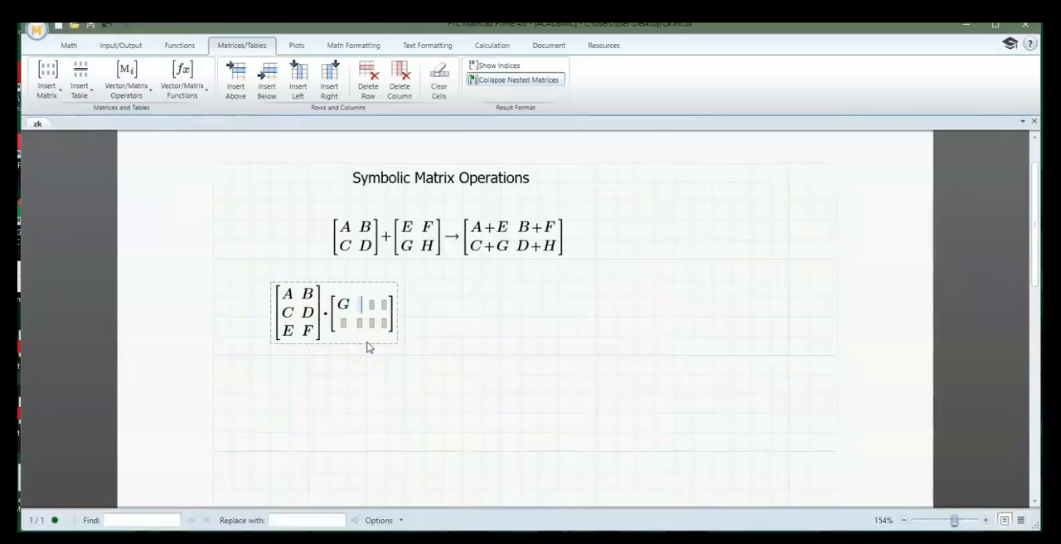
{"action": "type", "text": "h"}
{"action": "key", "text": "Tab"}
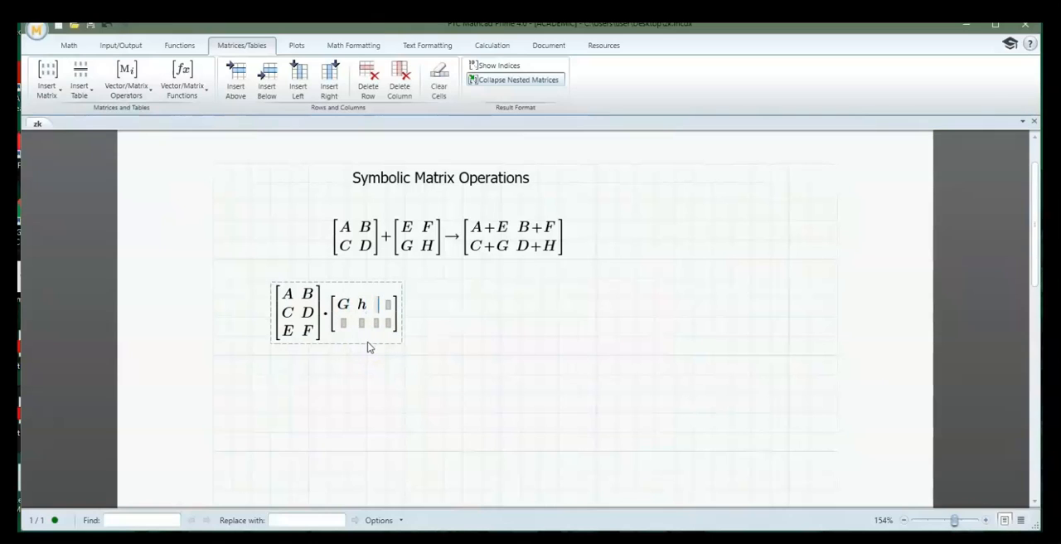
{"action": "type", "text": "i"}
{"action": "key", "text": "Tab"}
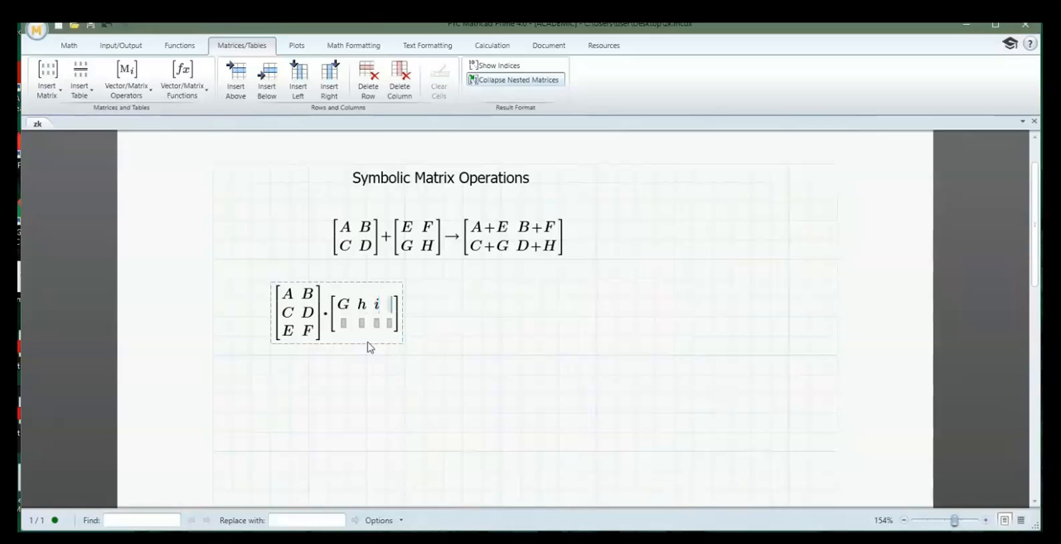
{"action": "type", "text": "J"}
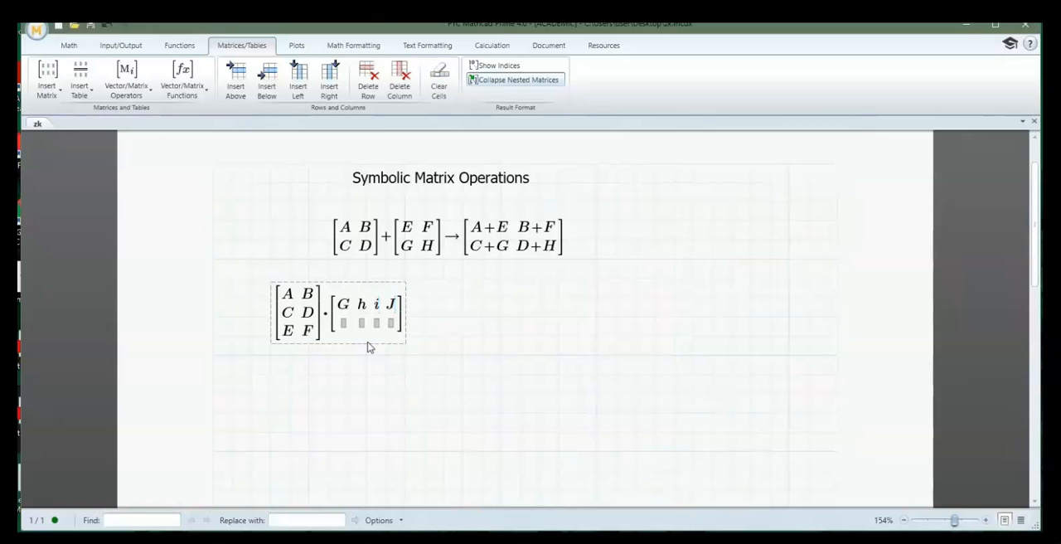
{"action": "key", "text": "BackSpace"}
{"action": "type", "text": "I"}
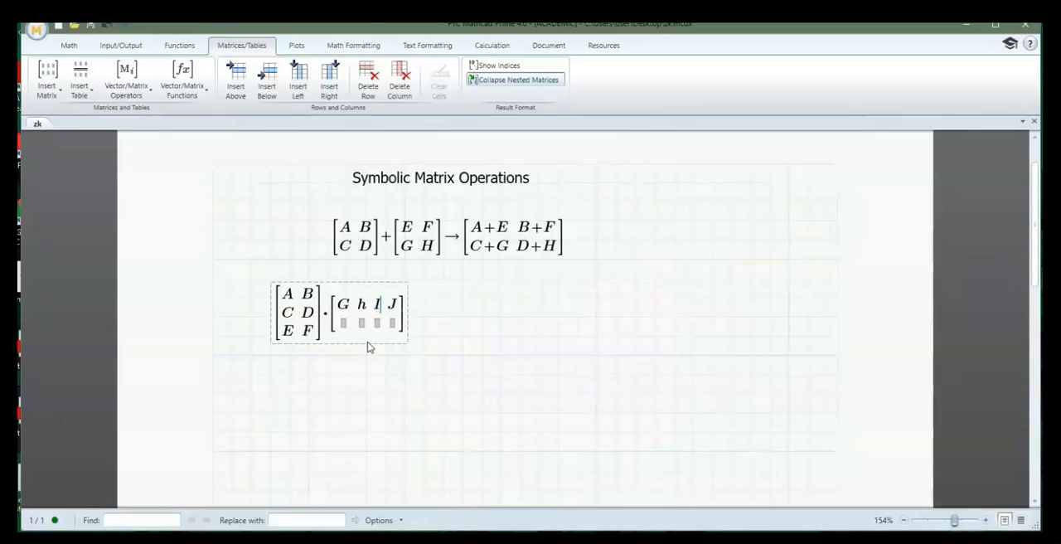
Fill the second row of the 2x4 matrix with K, L, M and N and evaluate the matrix product symbolically
{"action": "key", "text": "Down"}
{"action": "key", "text": "Left"}
{"action": "key", "text": "Left"}
{"action": "type", "text": "K"}
{"action": "key", "text": "Right"}
{"action": "type", "text": "L"}
{"action": "key", "text": "Right"}
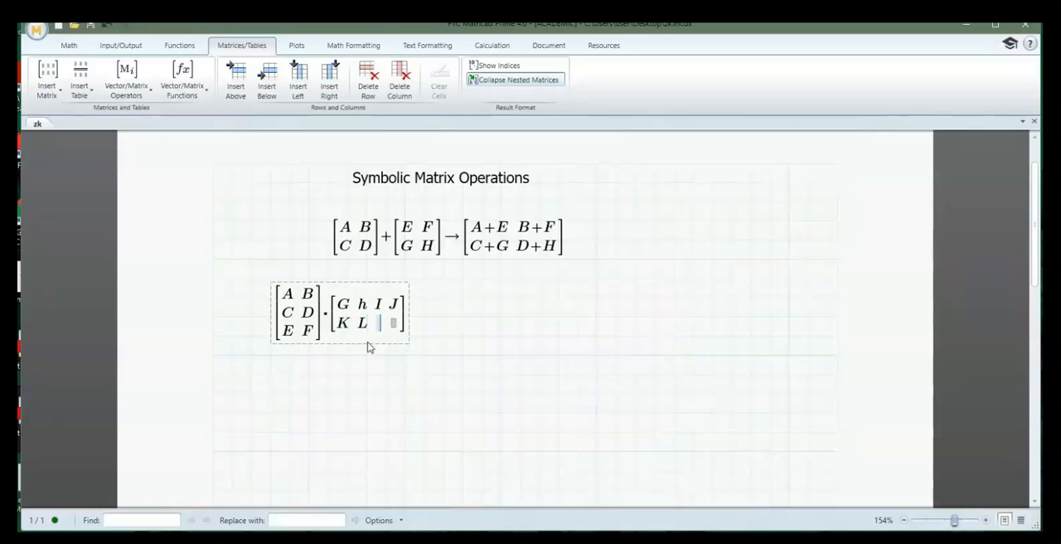
{"action": "type", "text": "M"}
{"action": "key", "text": "Right"}
{"action": "type", "text": "N"}
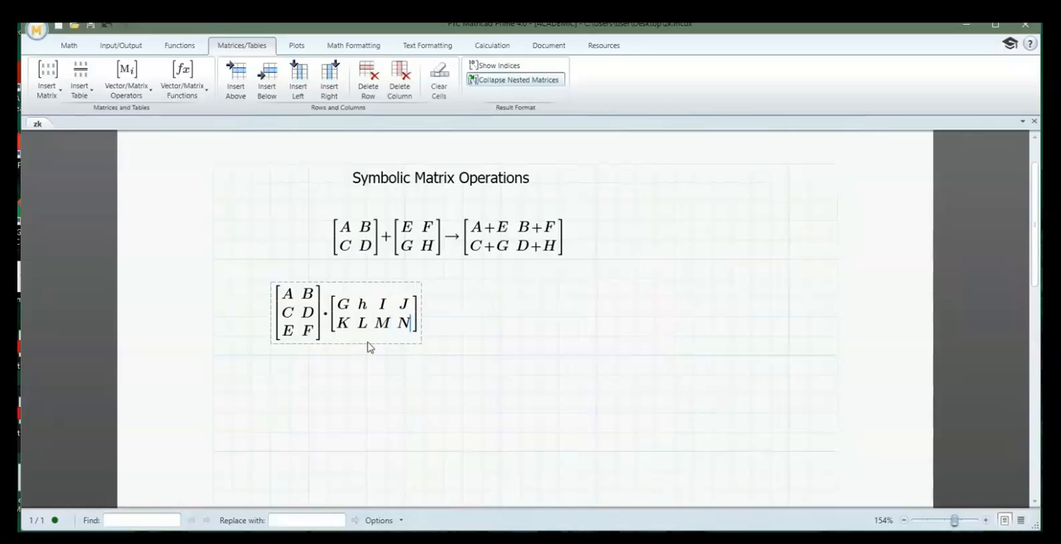
{"action": "key", "text": "ctrl+period"}
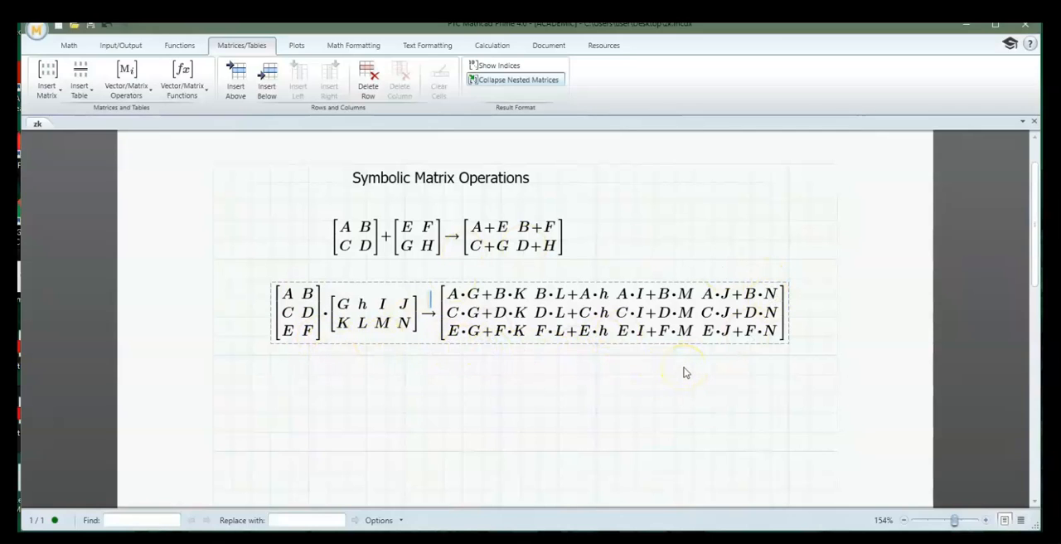
Copy the 3x2 matrix from the product to the space below it and evaluate its transpose symbolically
{"action": "left_click", "coordinate": [269, 402]}
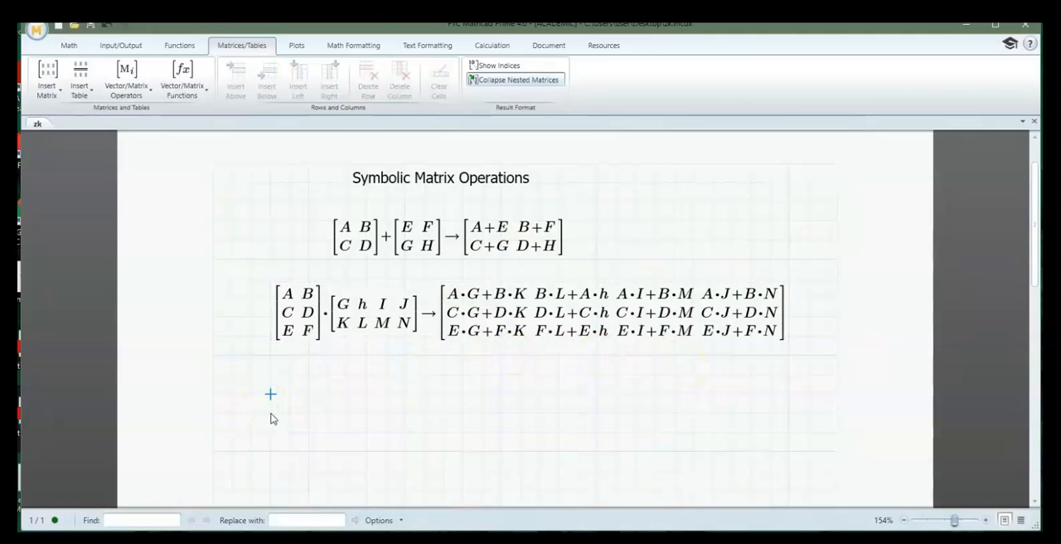
{"action": "left_click", "coordinate": [318, 326]}
{"action": "left_click", "coordinate": [319, 325]}
{"action": "left_click", "coordinate": [321, 325]}
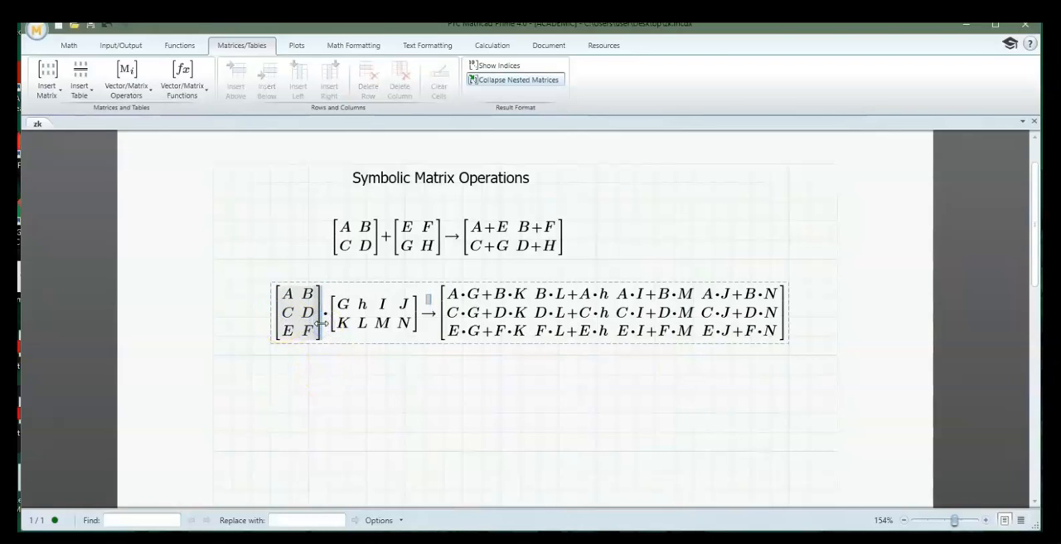
{"action": "left_click", "coordinate": [276, 394]}
{"action": "key", "text": "ctrl+v"}
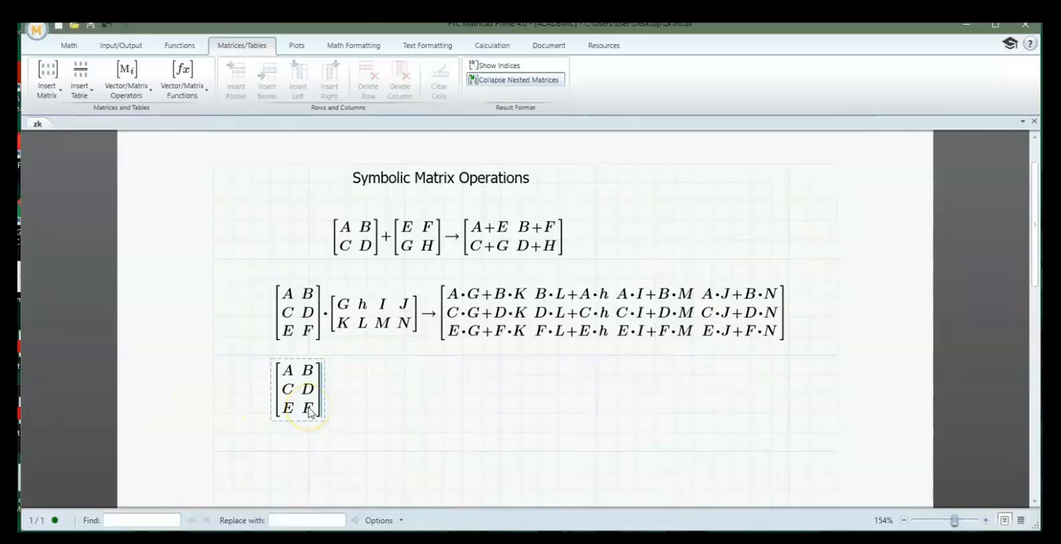
{"action": "key", "text": "ctrl+1"}
{"action": "key", "text": "ctrl+period"}
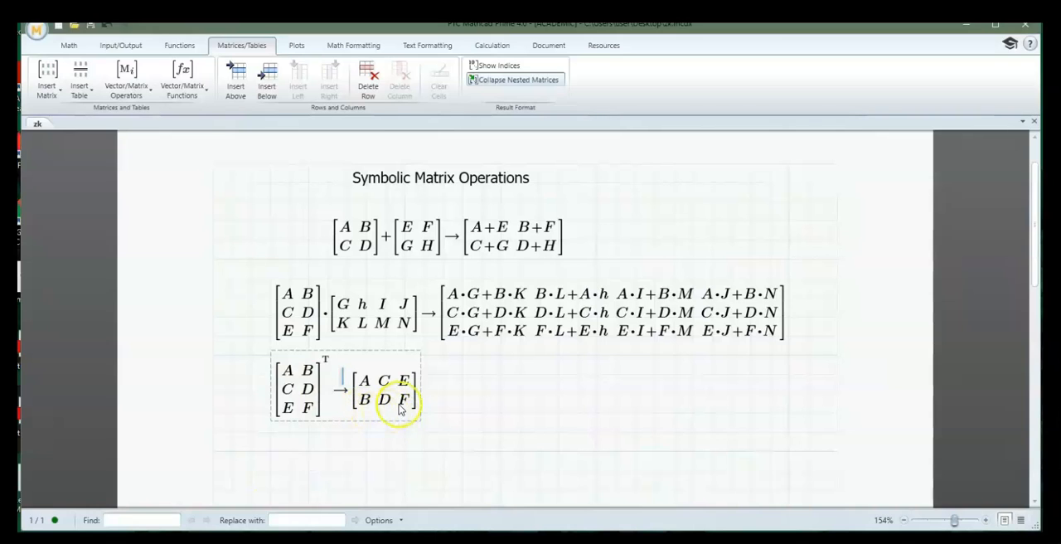
Copy the 2x2 matrix with A, B, C and D from the symbolic sum to the space below the transpose
{"action": "left_click", "coordinate": [270, 470]}
{"action": "scroll", "coordinate": [407, 438], "scroll_direction": "down", "scroll_amount": 1}
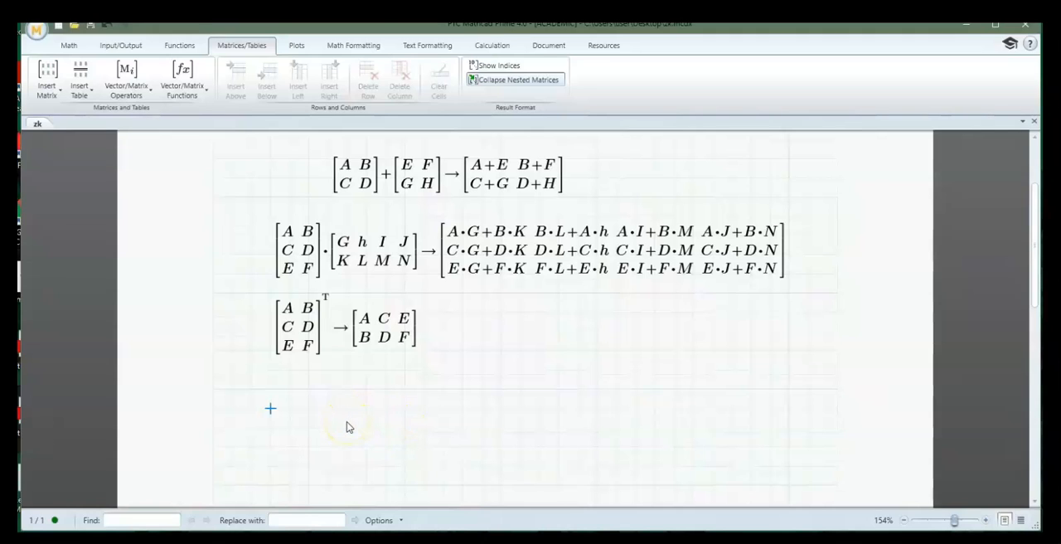
{"action": "left_click", "coordinate": [362, 181]}
{"action": "left_click", "coordinate": [386, 190]}
{"action": "left_click_drag", "start_coordinate": [339, 183], "coordinate": [373, 187]}
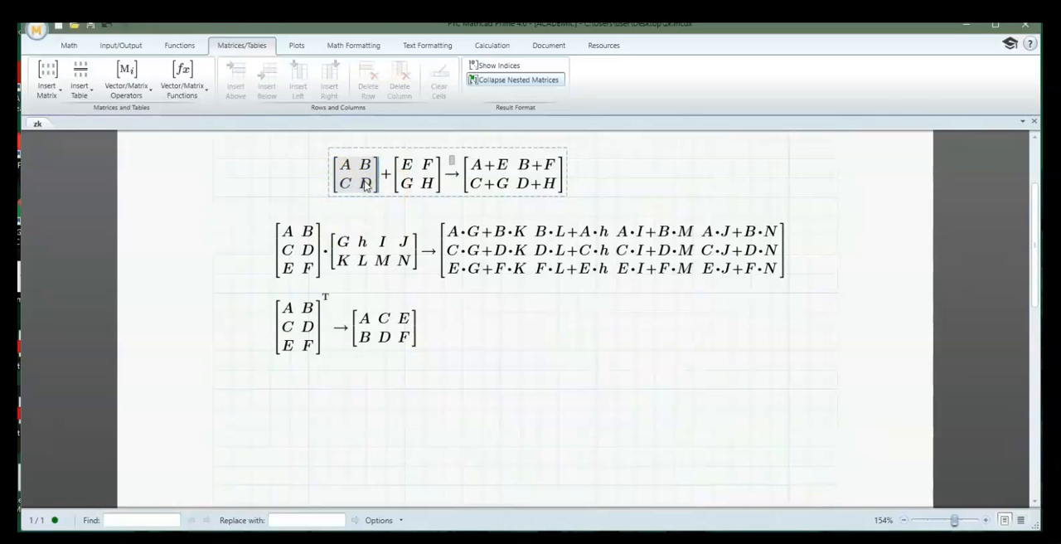
{"action": "left_click", "coordinate": [269, 409]}
{"action": "key", "text": "ctrl+v"}
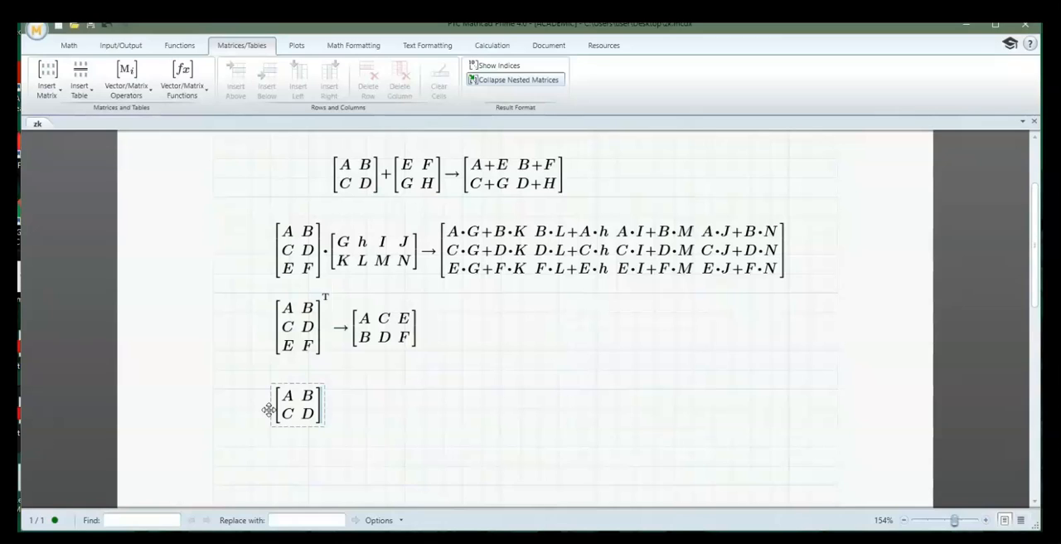
Raise the copied 2x2 matrix to the power -1 and evaluate the inverse symbolically
{"action": "key", "text": "shift+6"}
{"action": "type", "text": "-1"}
{"action": "key", "text": "ctrl+period"}
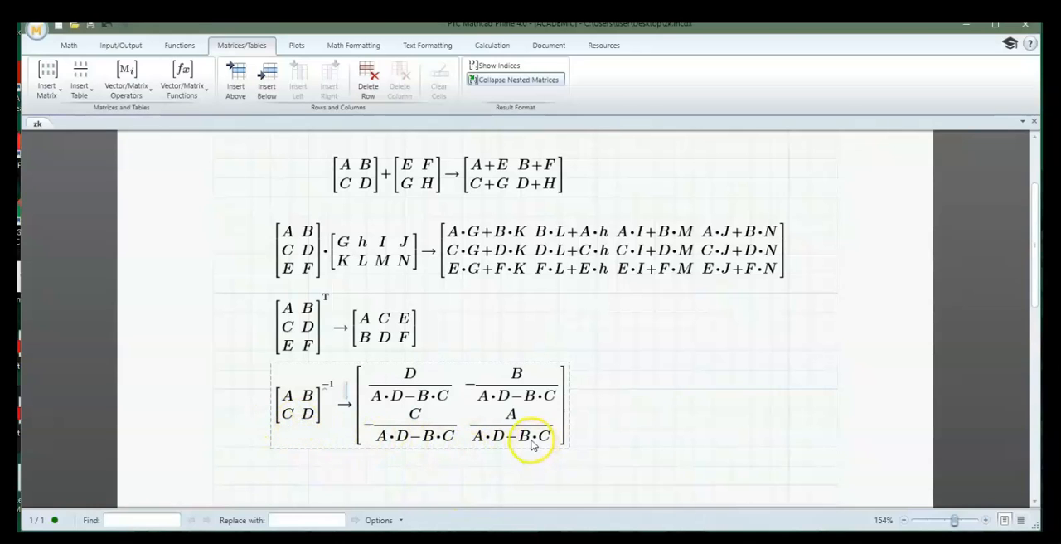
{"action": "left_click", "coordinate": [635, 427]}
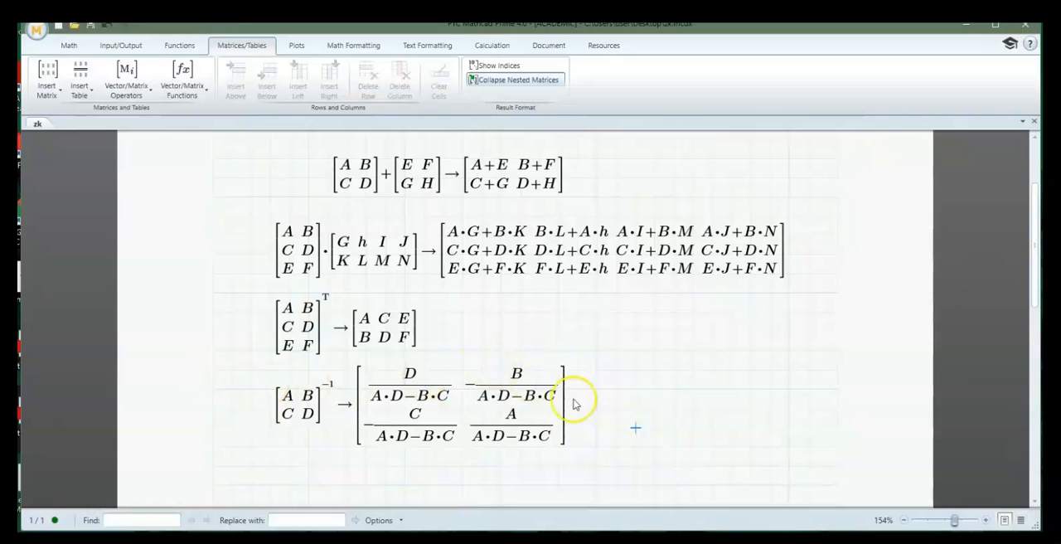
Insert a determinant operator containing an empty 2x2 matrix below the symbolic inverse
{"action": "scroll", "coordinate": [581, 403], "scroll_direction": "down", "scroll_amount": 1}
{"action": "left_click", "coordinate": [271, 443]}
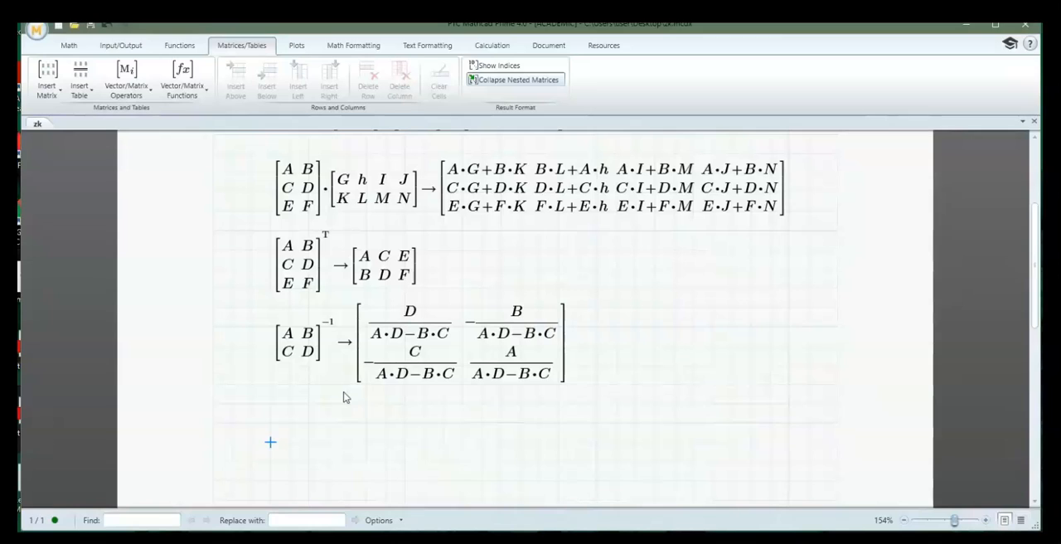
{"action": "key", "text": "ctrl+m"}
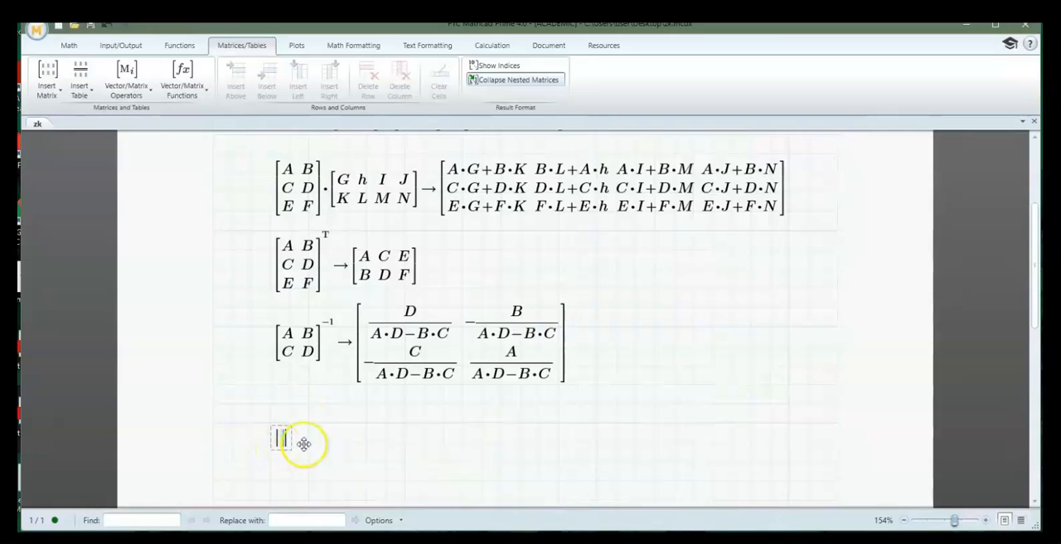
{"action": "left_click", "coordinate": [48, 78]}
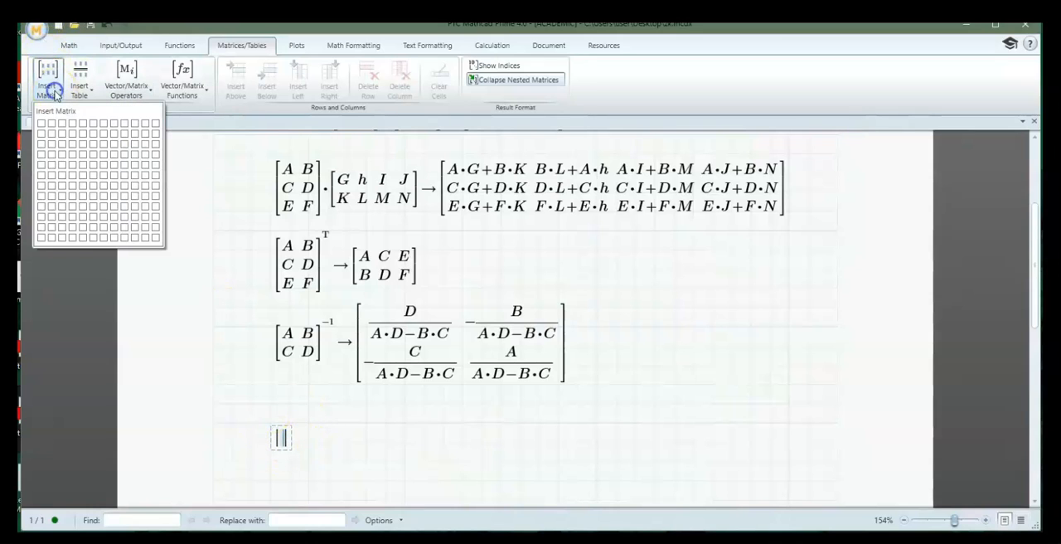
{"action": "left_click", "coordinate": [53, 133]}
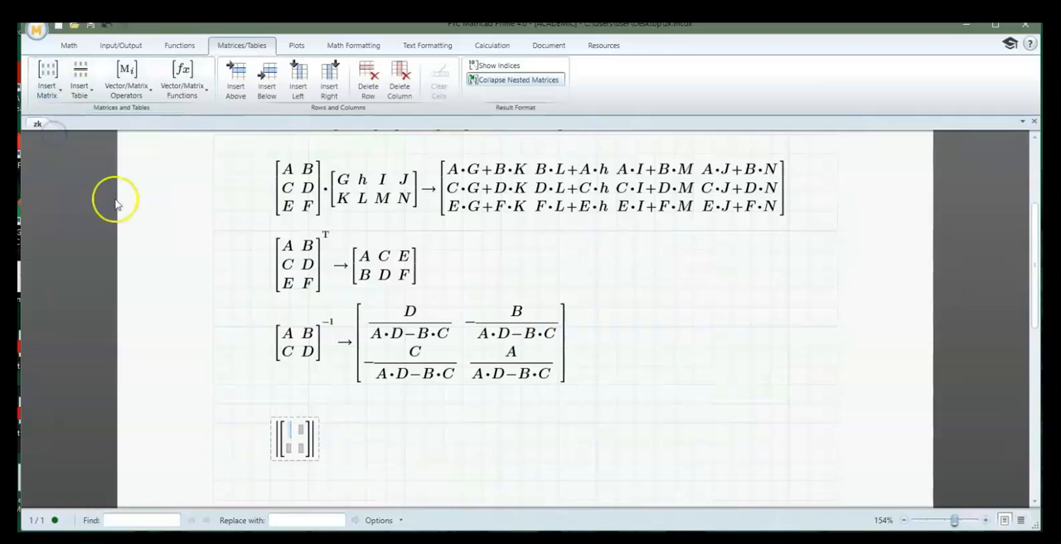
Fill the 2x2 matrix inside the determinant row by row with A, B, C and D
{"action": "type", "text": "a"}
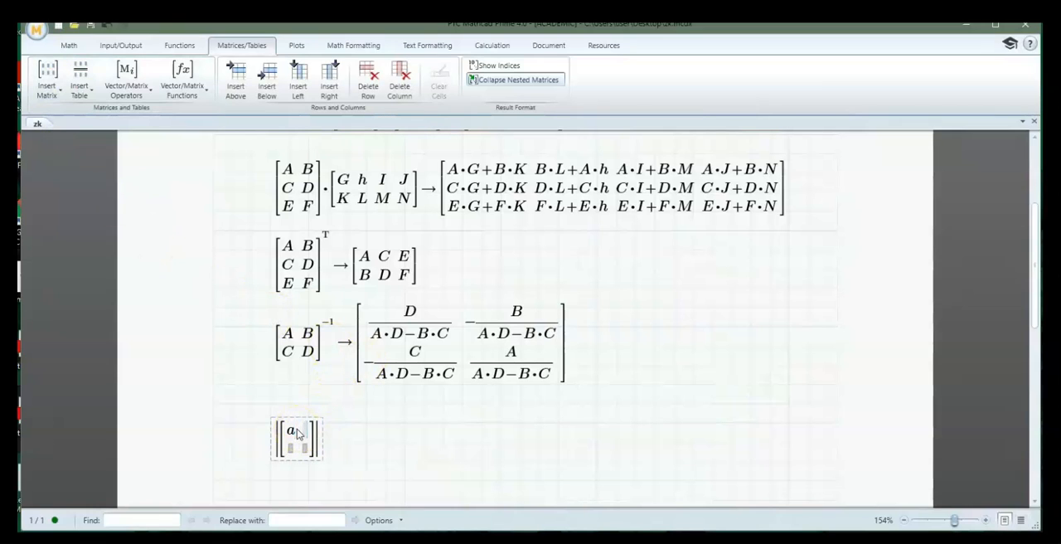
{"action": "left_click", "coordinate": [293, 427]}
{"action": "key", "text": "BackSpace"}
{"action": "type", "text": "A B"}
{"action": "key", "text": "Tab"}
{"action": "type", "text": "C"}
{"action": "key", "text": "Tab"}
{"action": "type", "text": "D."}
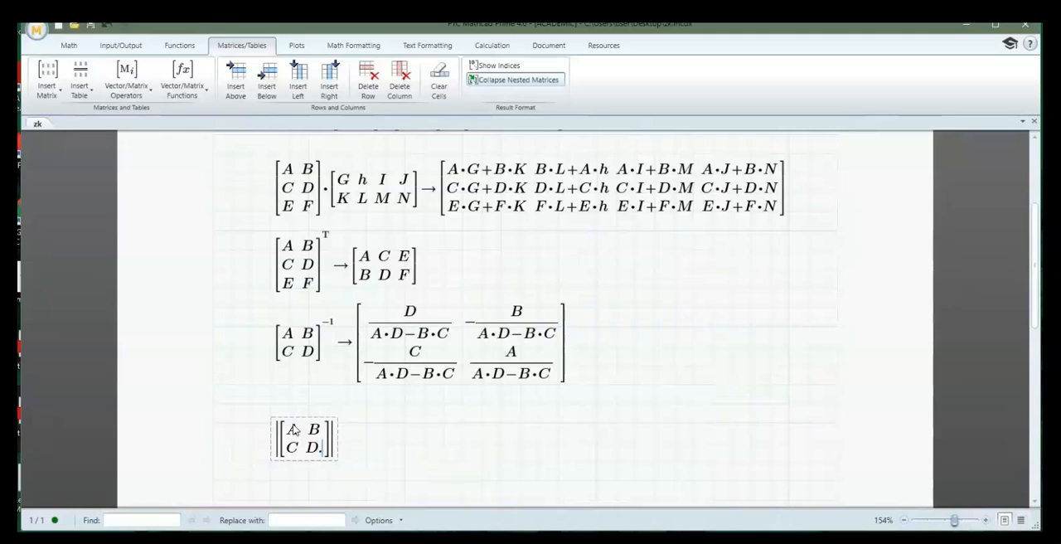
{"action": "key", "text": "BackSpace"}
Evaluate the determinant of the 2x2 matrix symbolically
{"action": "key", "text": "Right"}
{"action": "key", "text": "Right"}
{"action": "key", "text": "Right"}
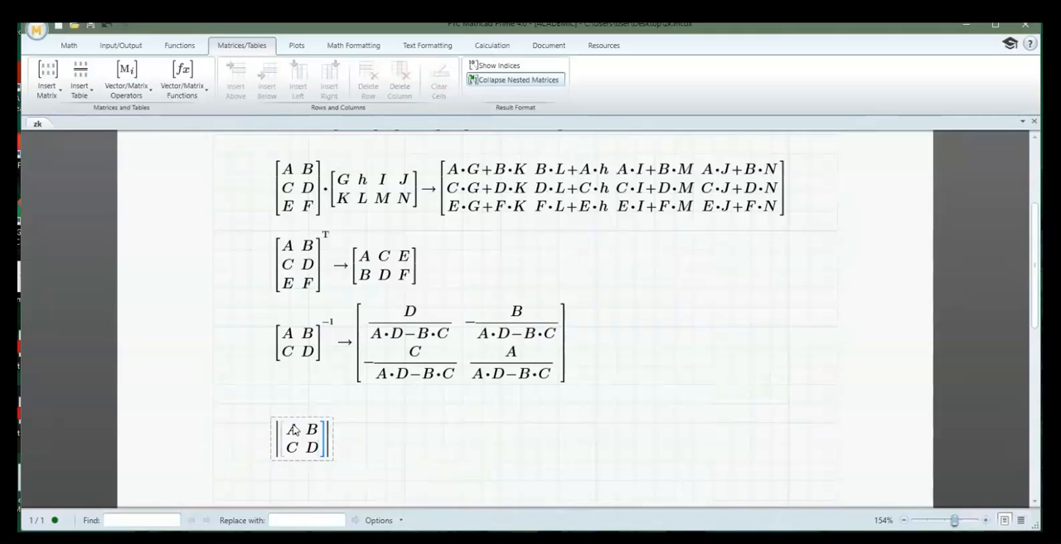
{"action": "key", "text": "shift+backslash"}
{"action": "type", "text": "*"}
{"action": "key", "text": "BackSpace"}
{"action": "key", "text": "ctrl+period"}
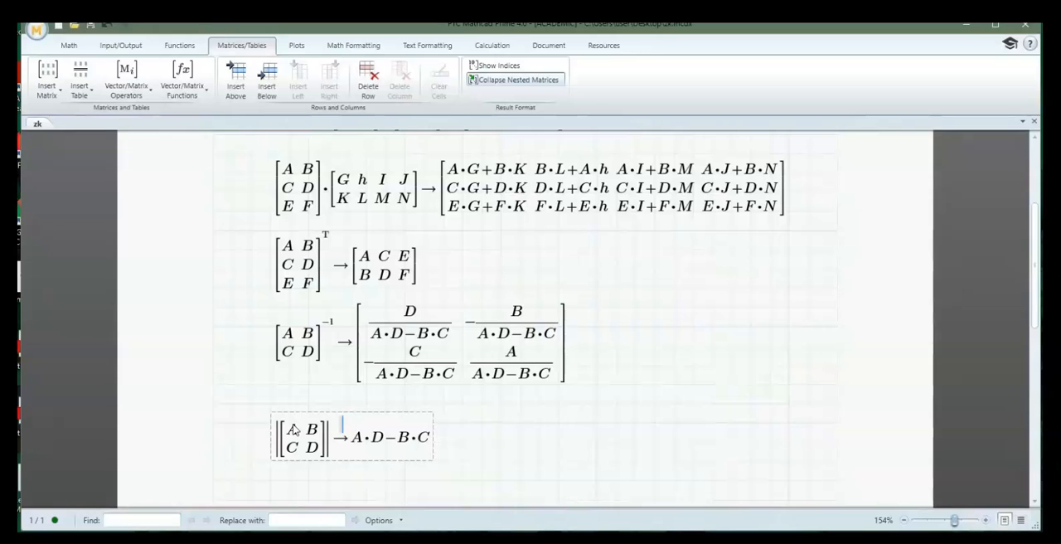
{"action": "left_click", "coordinate": [501, 460]}
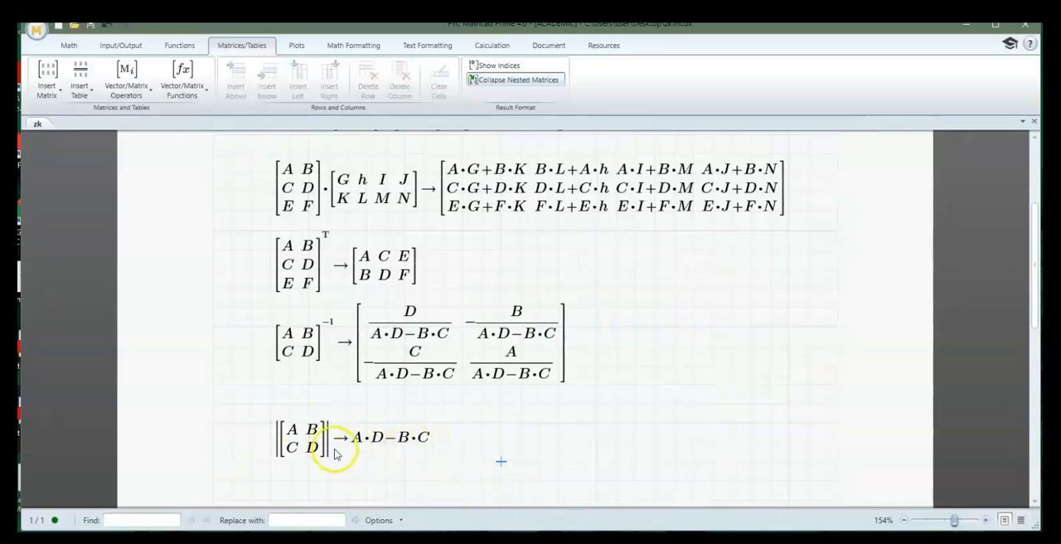
Create a three-row column vector with the entries A, B and C below the determinant
{"action": "scroll", "coordinate": [389, 460], "scroll_direction": "down", "scroll_amount": 1}
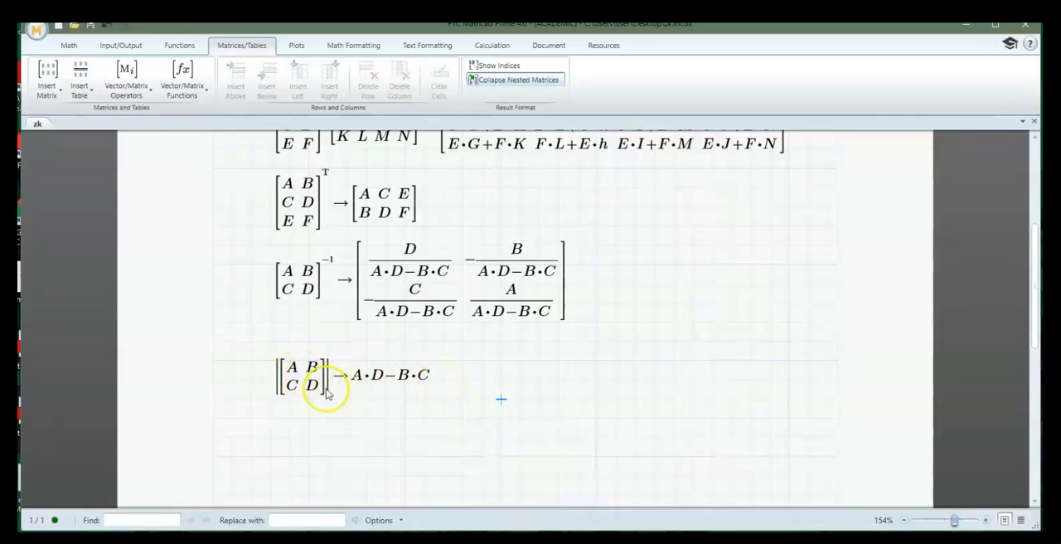
{"action": "left_click", "coordinate": [302, 373]}
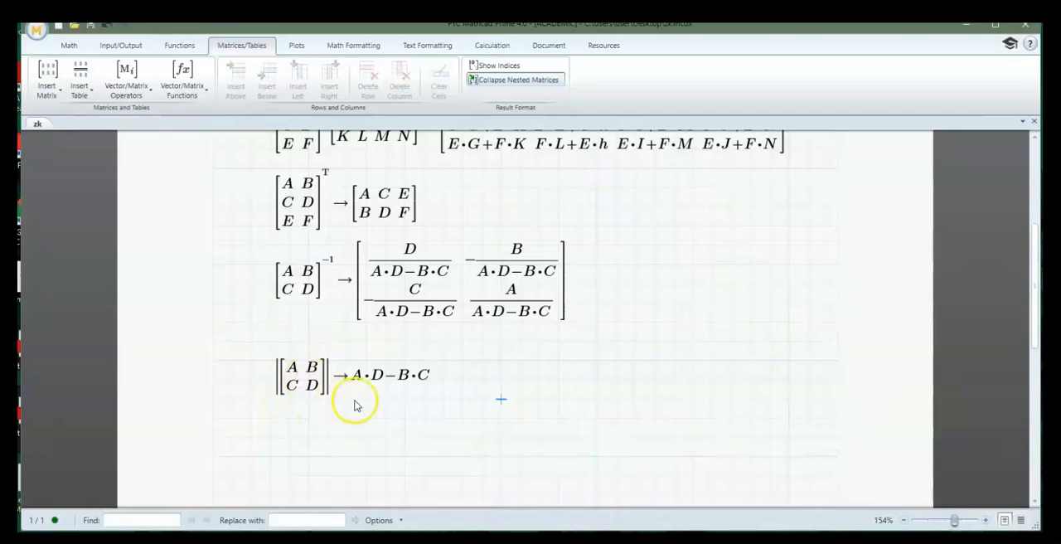
{"action": "left_click", "coordinate": [269, 441]}
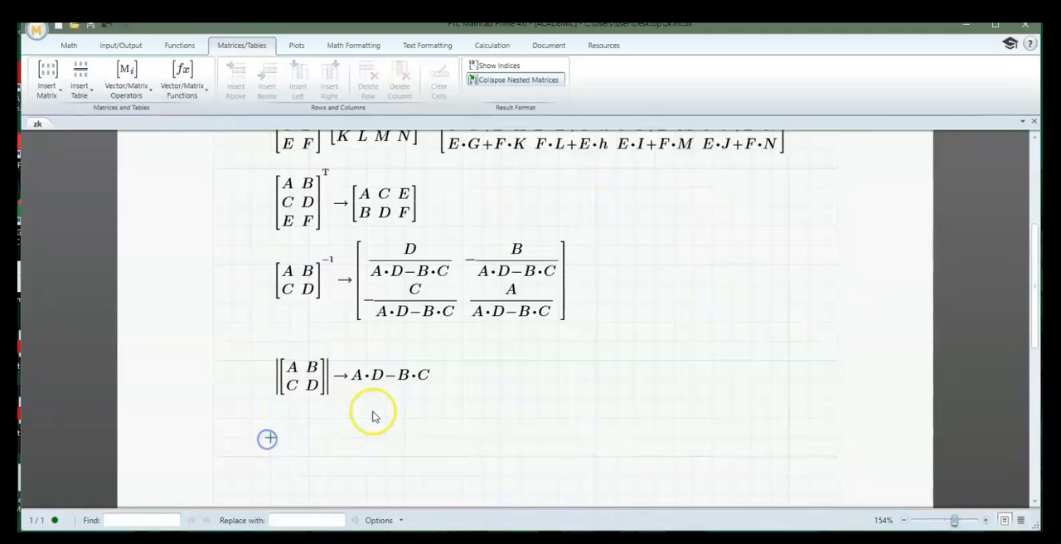
{"action": "scroll", "coordinate": [375, 411], "scroll_direction": "down", "scroll_amount": 3}
{"action": "left_click", "coordinate": [271, 382]}
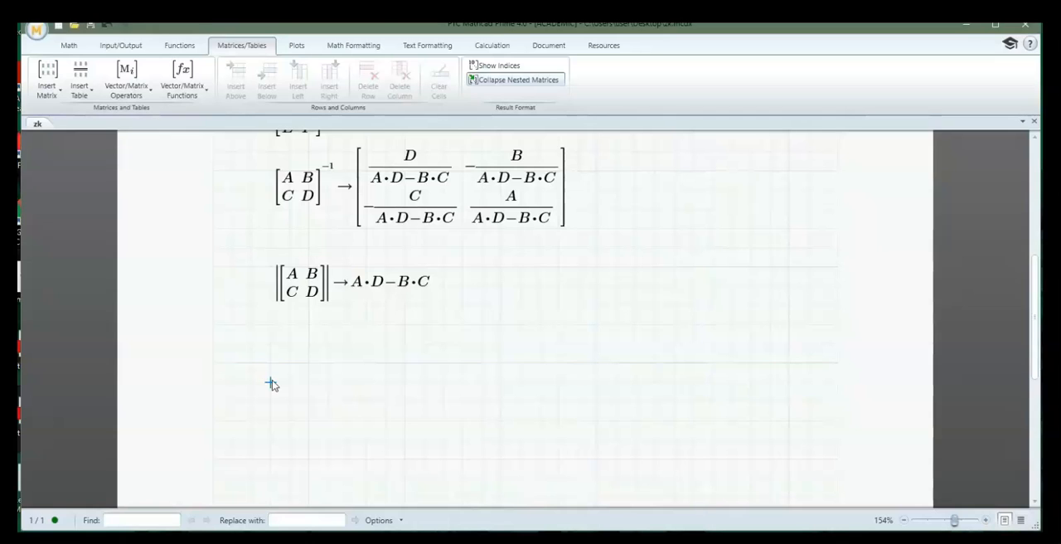
{"action": "key", "text": "ctrl+m"}
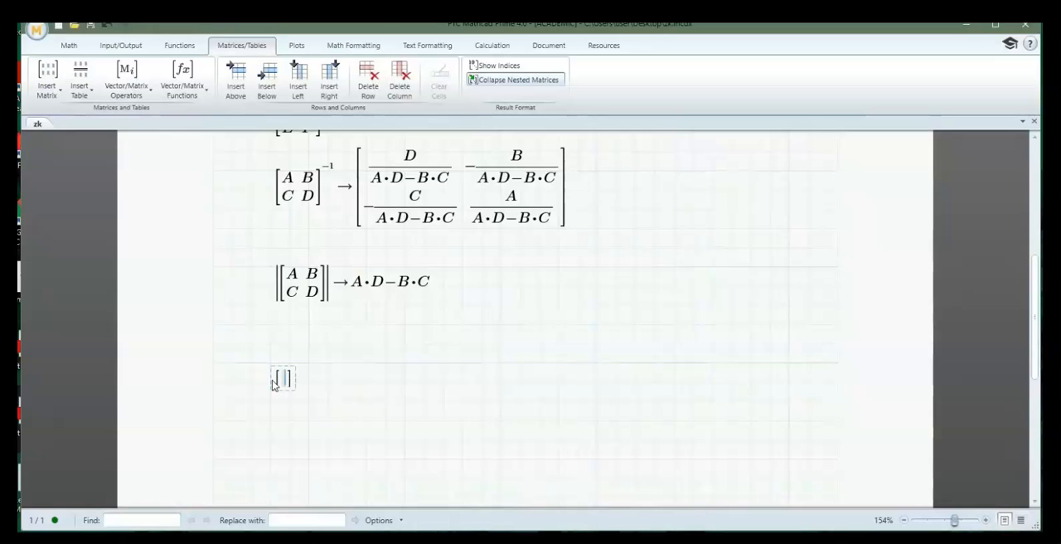
{"action": "type", "text": "A"}
{"action": "key", "text": "ctrl+Return"}
{"action": "type", "text": "B"}
{"action": "key", "text": "ctrl+Return"}
{"action": "type", "text": "c"}
{"action": "key", "text": "BackSpace"}
{"action": "type", "text": "C"}
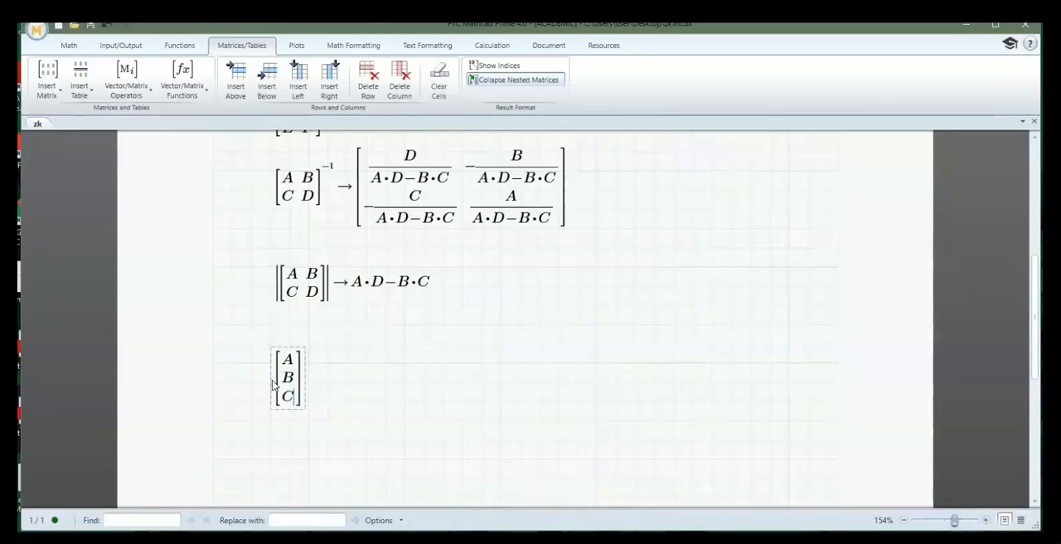
Multiply the vector by a second column vector with D, E and F and evaluate the dot product symbolically
{"action": "key", "text": "Right"}
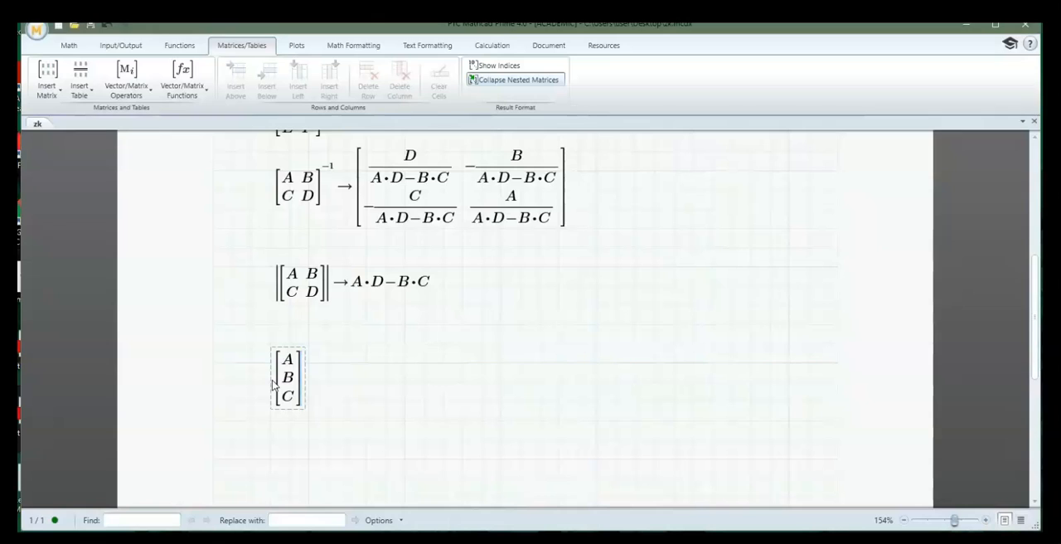
{"action": "type", "text": "*"}
{"action": "key", "text": "ctrl+m"}
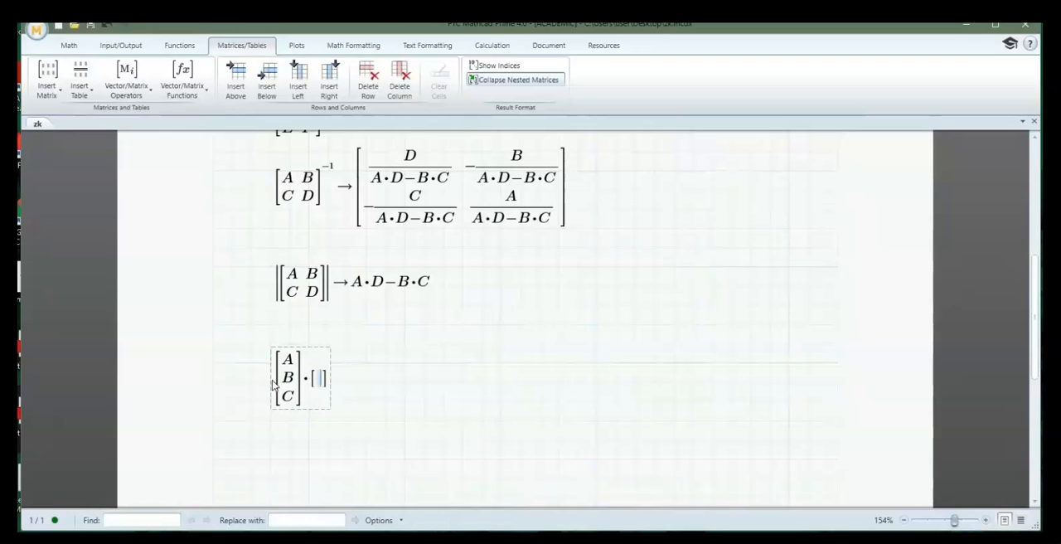
{"action": "type", "text": "D"}
{"action": "key", "text": "ctrl+Return"}
{"action": "type", "text": "E"}
{"action": "key", "text": "ctrl+Return"}
{"action": "type", "text": "F"}
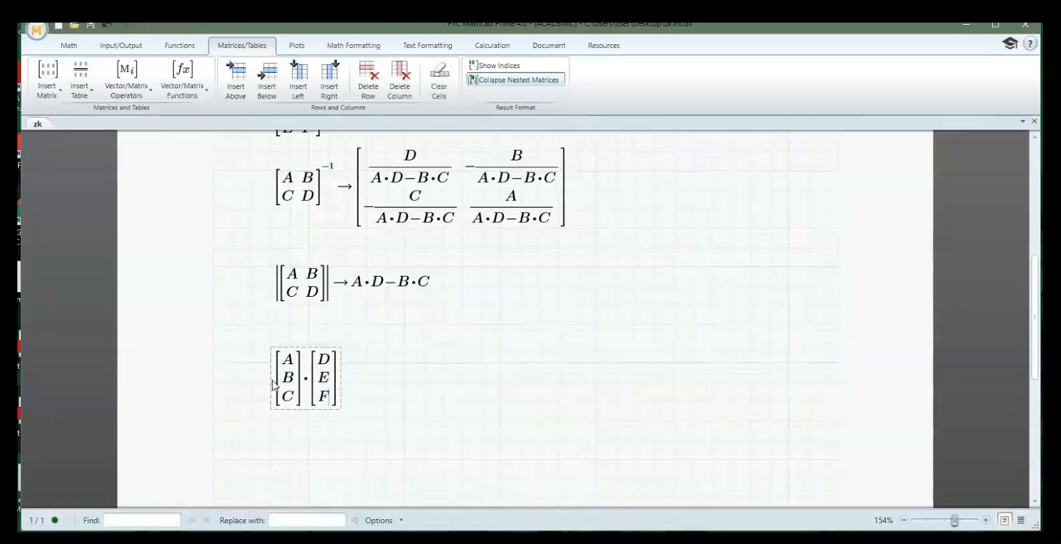
{"action": "key", "text": "ctrl+period"}
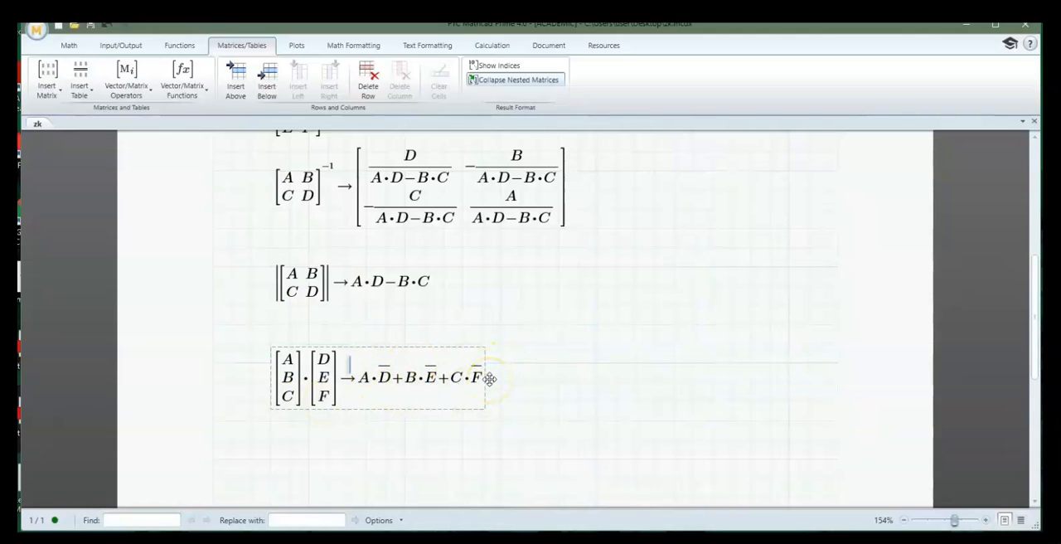
Replace the dot product operator between the two column vectors with the cross product and recalculate the symbolic result
{"action": "left_click", "coordinate": [275, 458]}
{"action": "scroll", "coordinate": [431, 353], "scroll_direction": "down", "scroll_amount": 2}
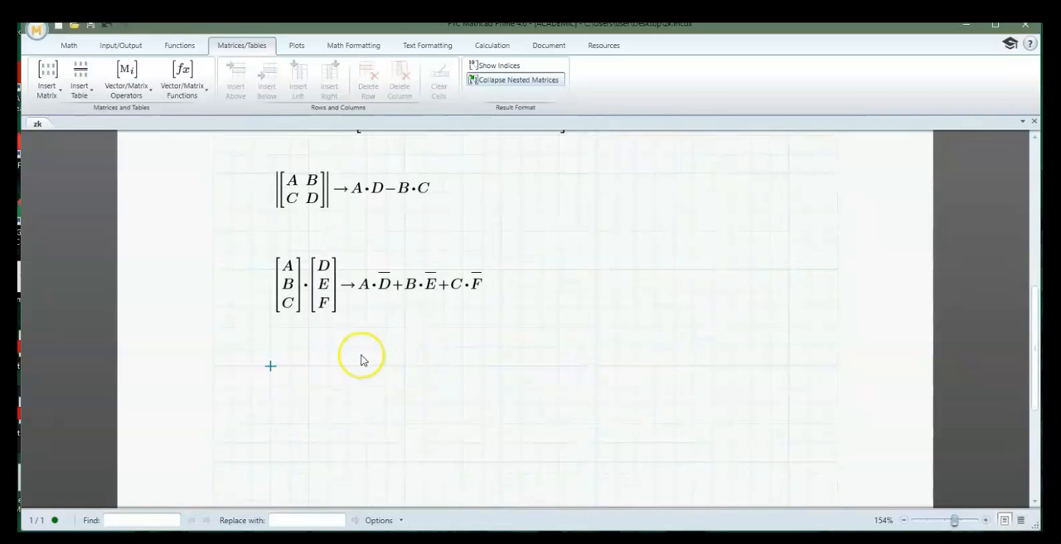
{"action": "left_click", "coordinate": [309, 290]}
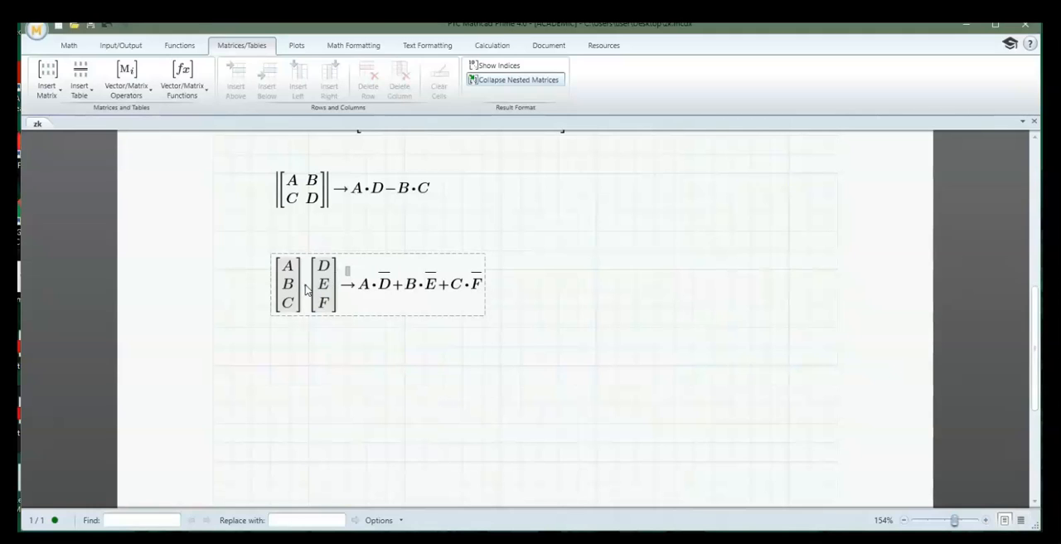
{"action": "key", "text": "ctrl+8"}
{"action": "key", "text": "Return"}
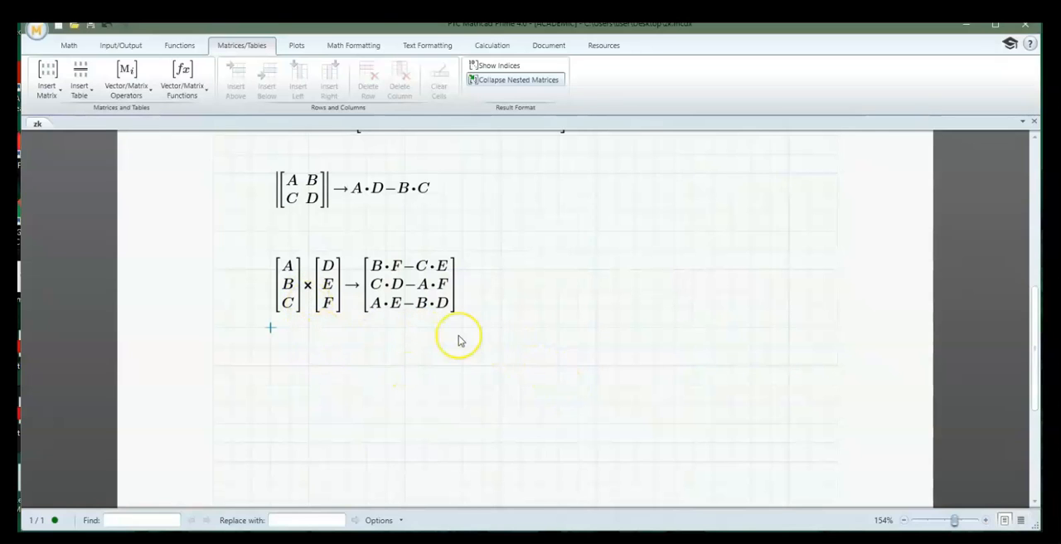
{"action": "left_click", "coordinate": [401, 364]}
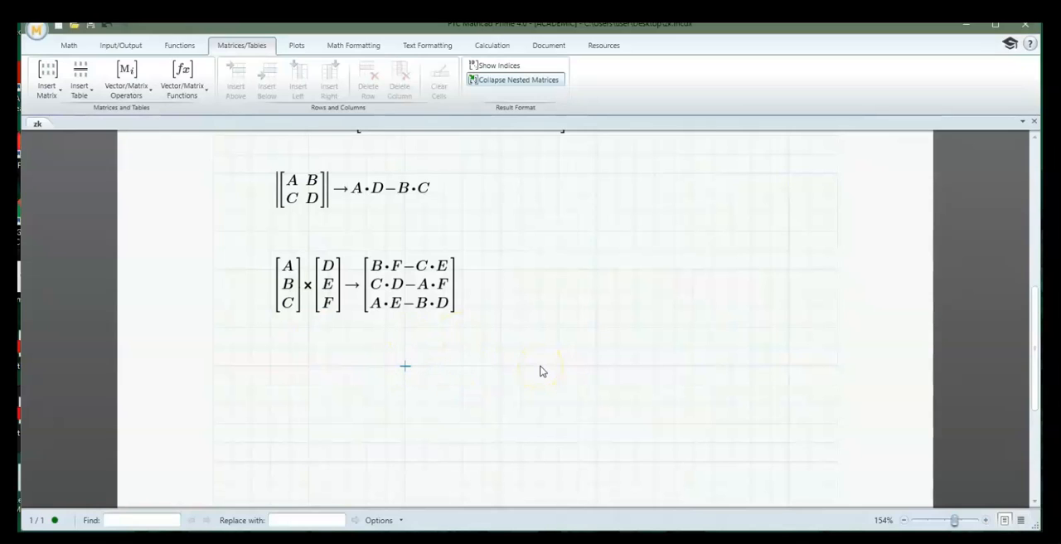